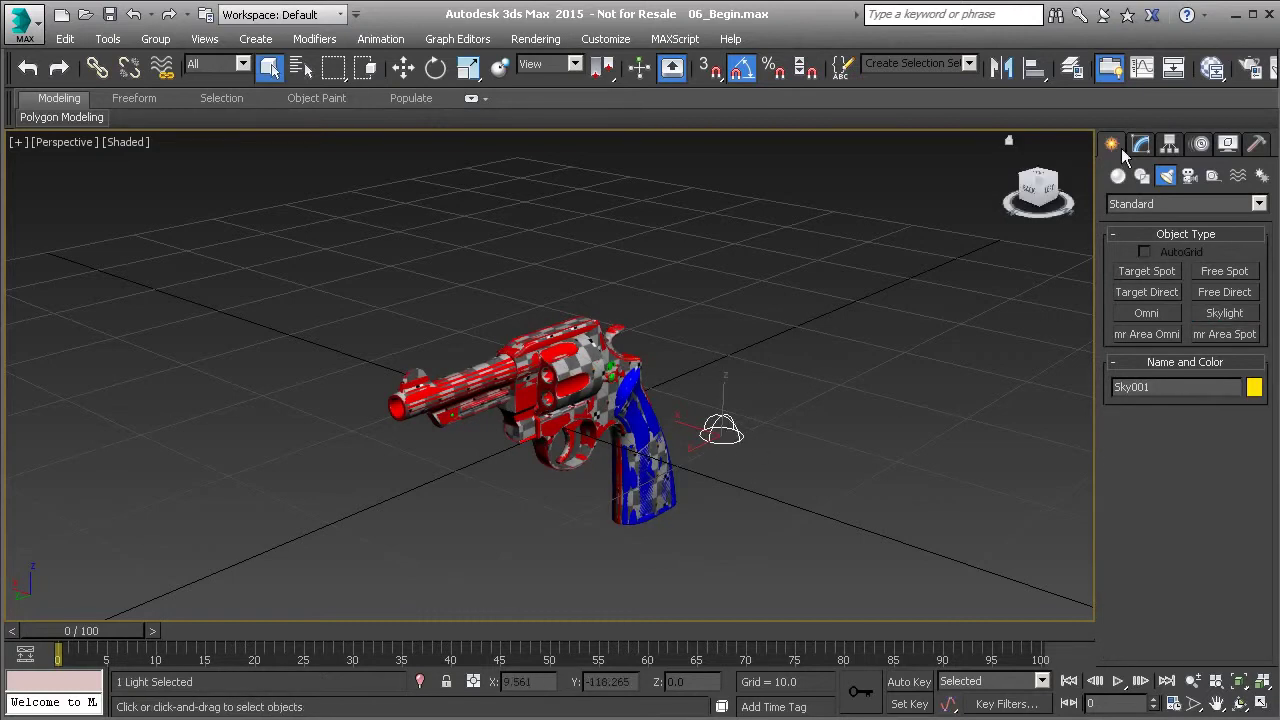
# Set the scanline renderer's advanced lighting plug-in to Light Tracer for the skylight
pyautogui.click(1141, 144)
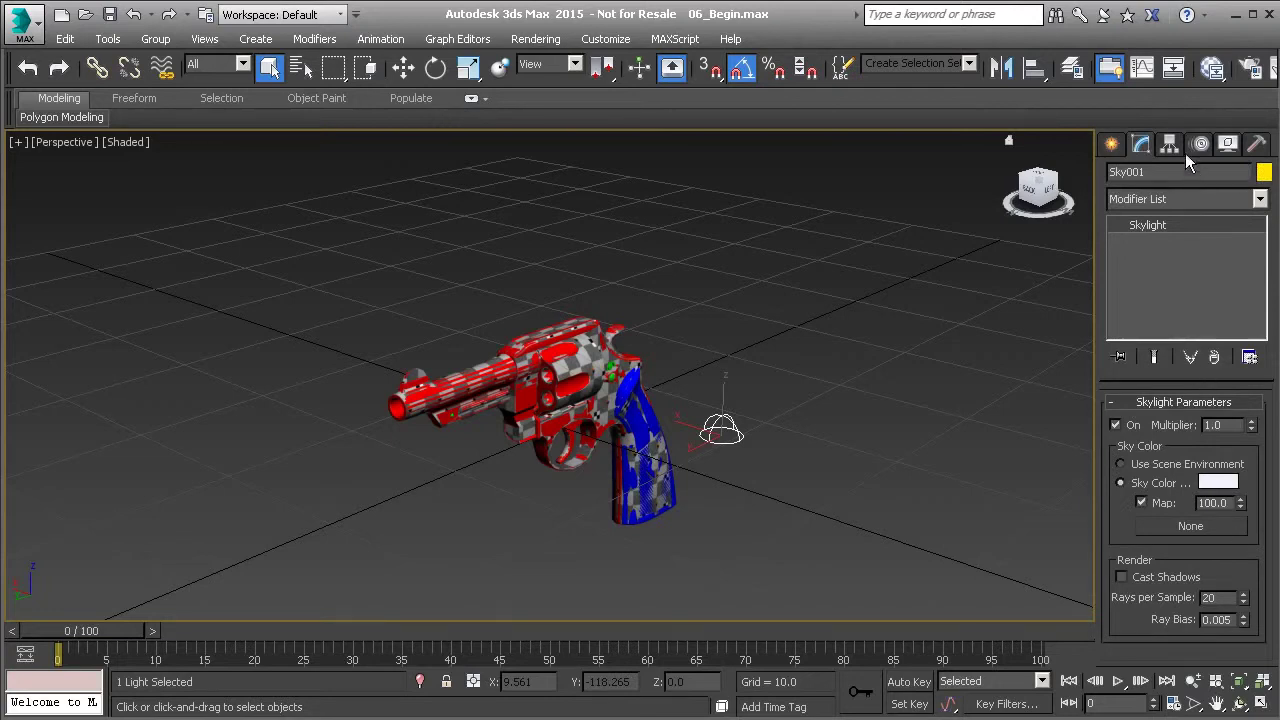
pyautogui.click(1250, 68)
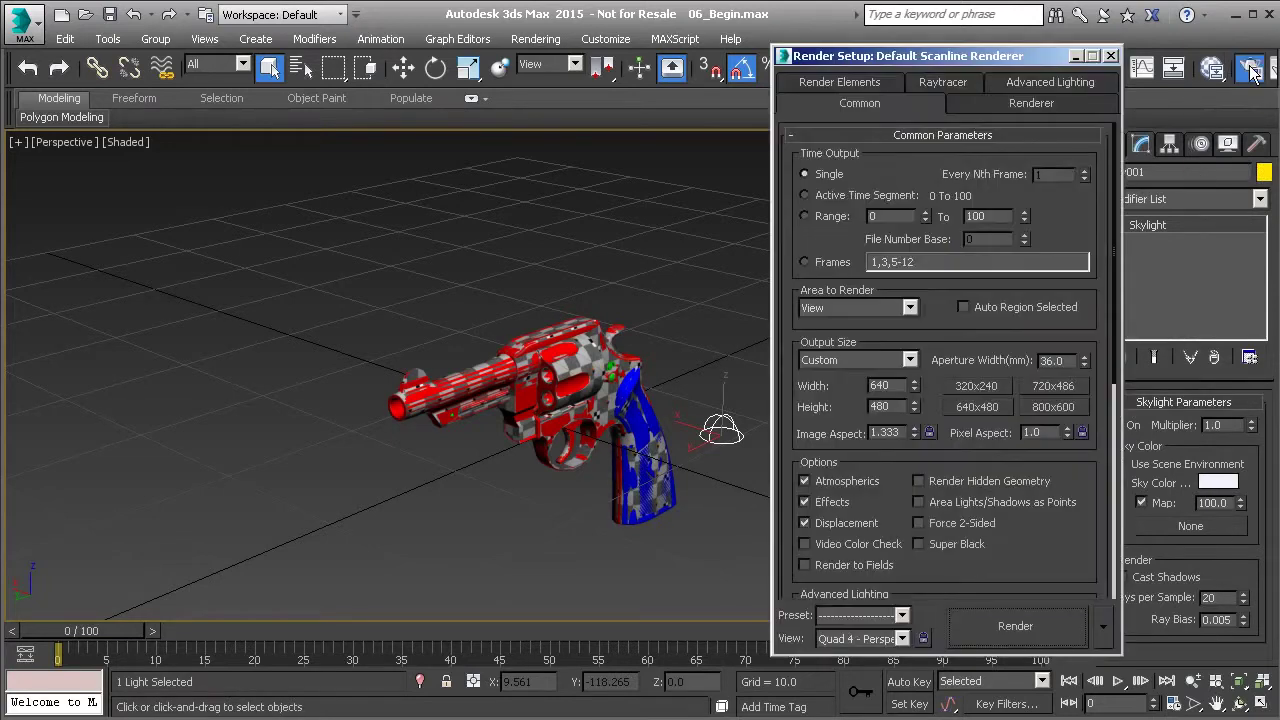
pyautogui.click(1017, 80)
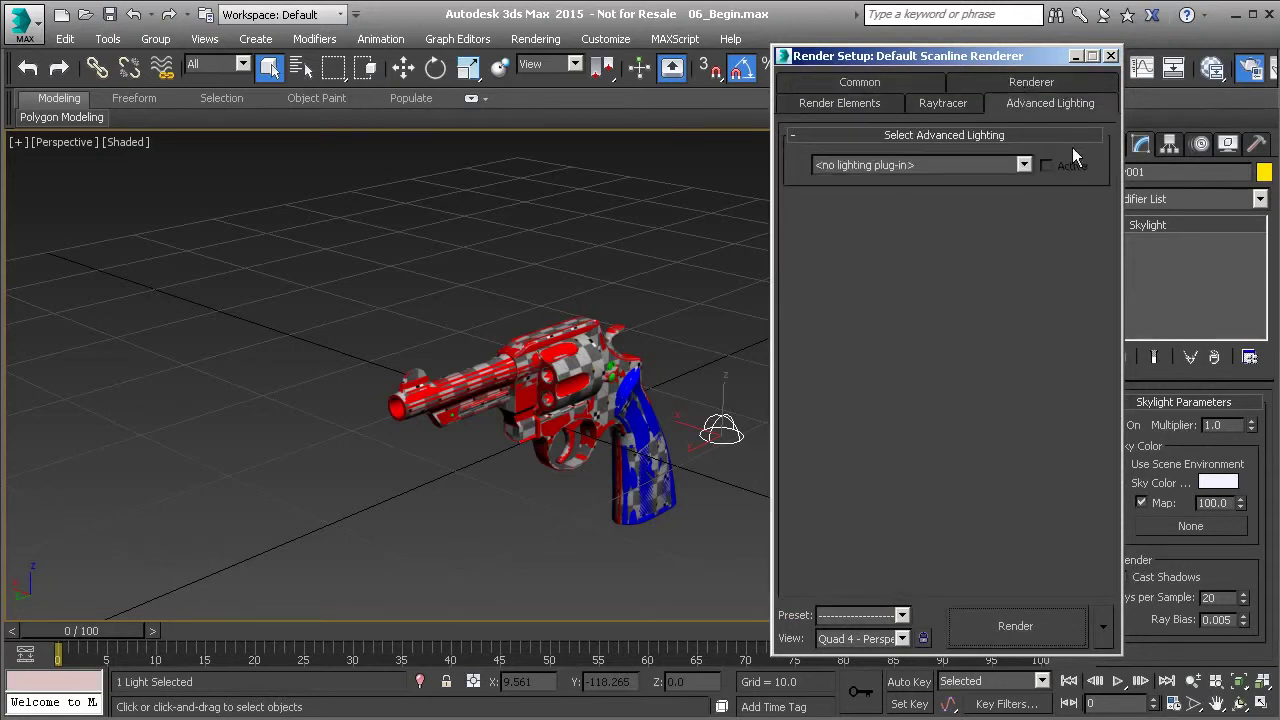
pyautogui.click(1024, 164)
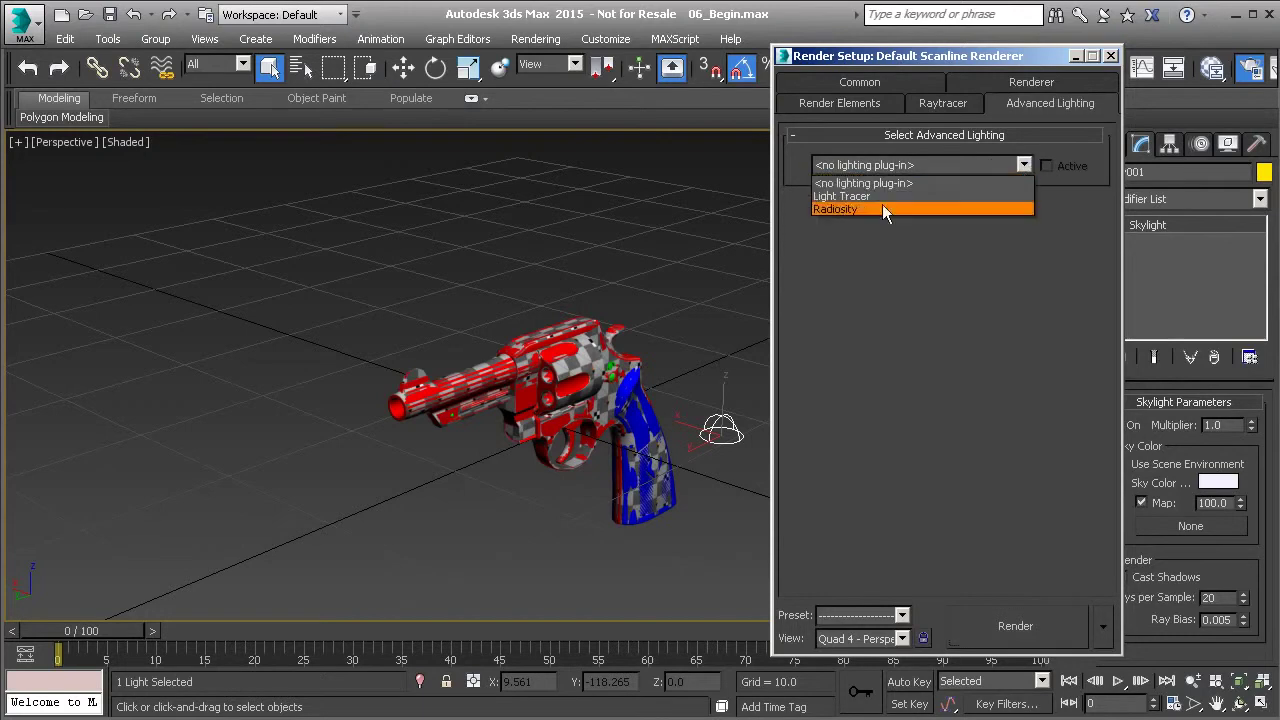
pyautogui.click(848, 187)
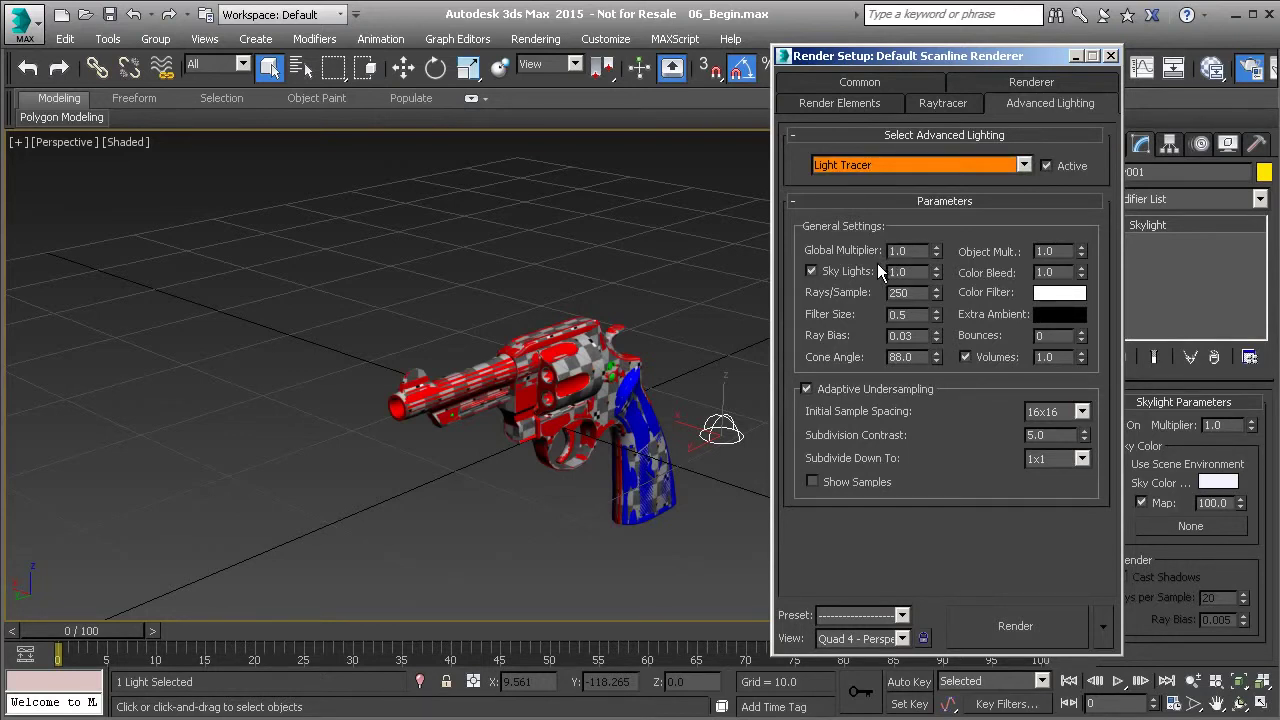
pyautogui.click(1111, 55)
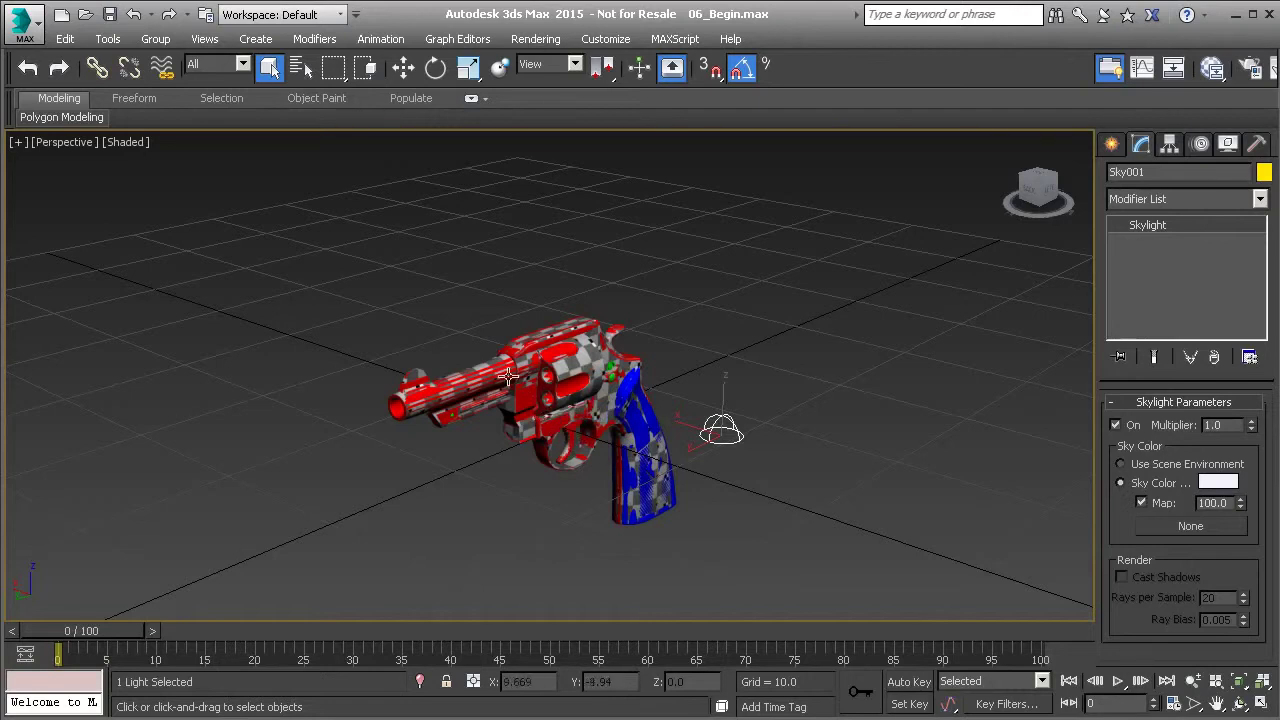
# Assign the plain white Standard material "Material #4" to all objects in the HighPoly selection set
pyautogui.click(1211, 68)
pyautogui.moveTo(803, 229); pyautogui.dragTo(763, 362, button='middle')
pyautogui.doubleClick(700, 320)
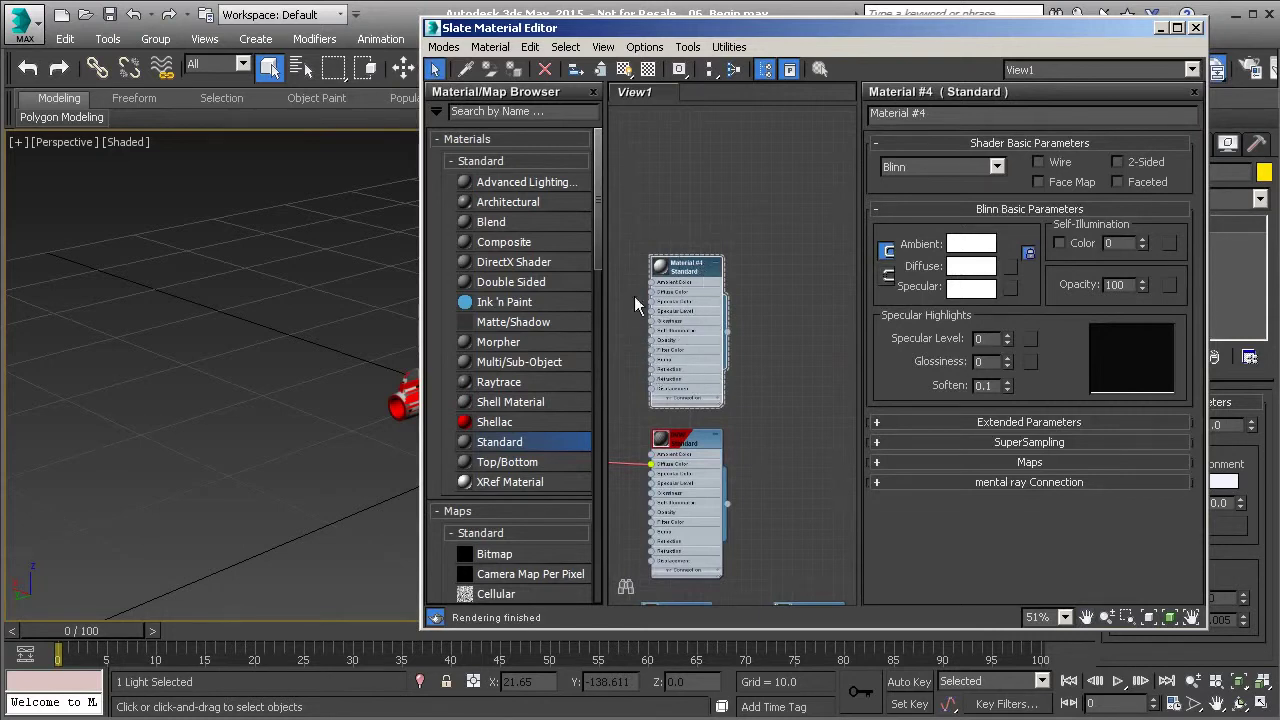
pyautogui.scroll(5, 330, 360)
pyautogui.scroll(2, 320, 355)
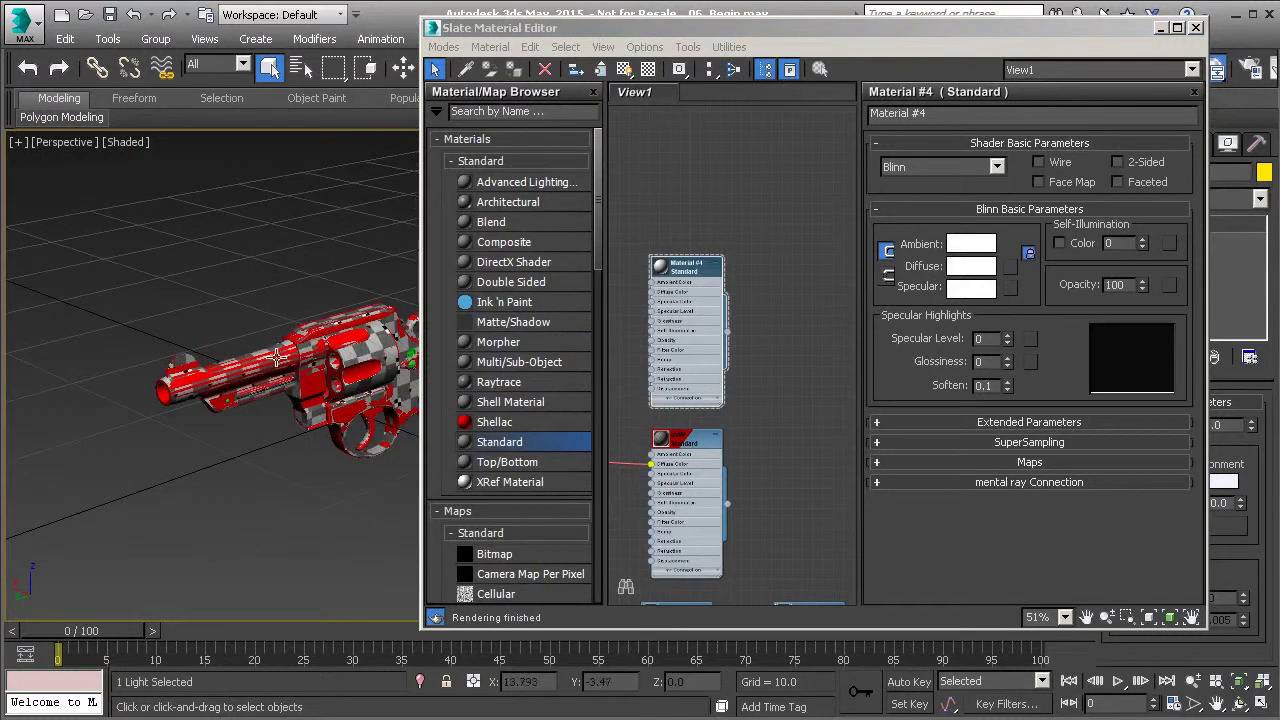
pyautogui.moveTo(605, 38); pyautogui.dragTo(685, 203)
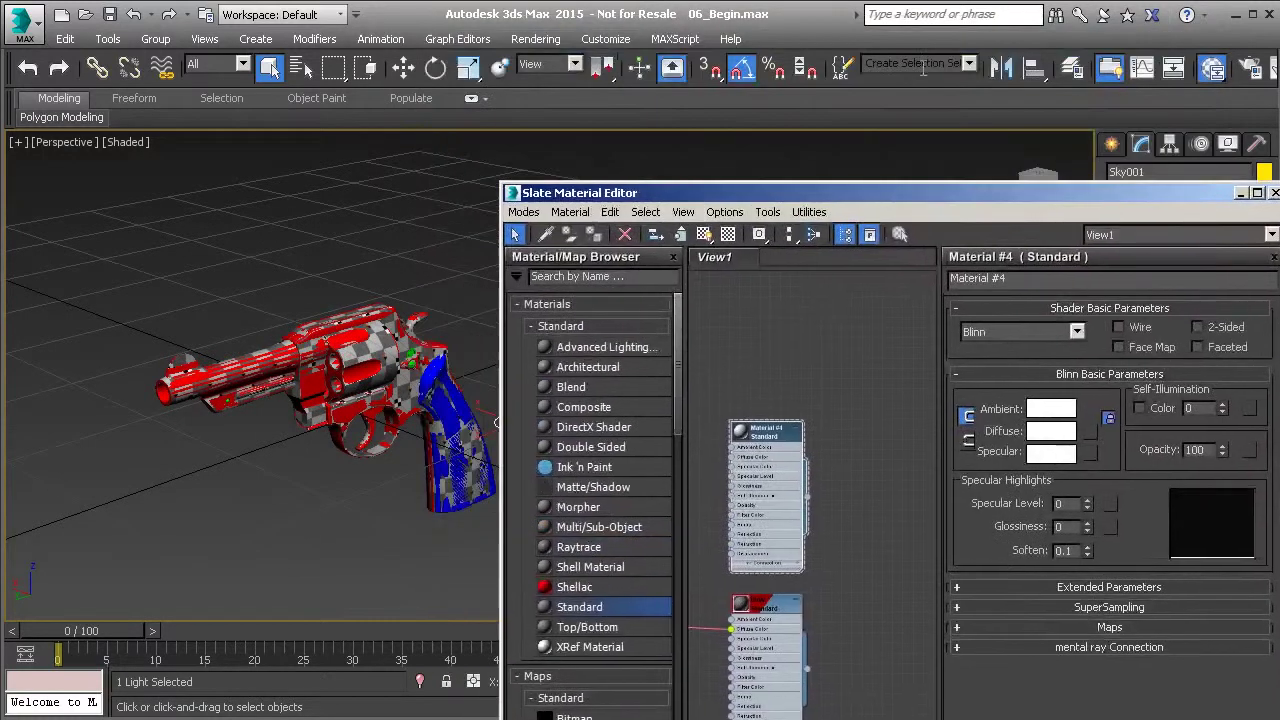
pyautogui.click(968, 66)
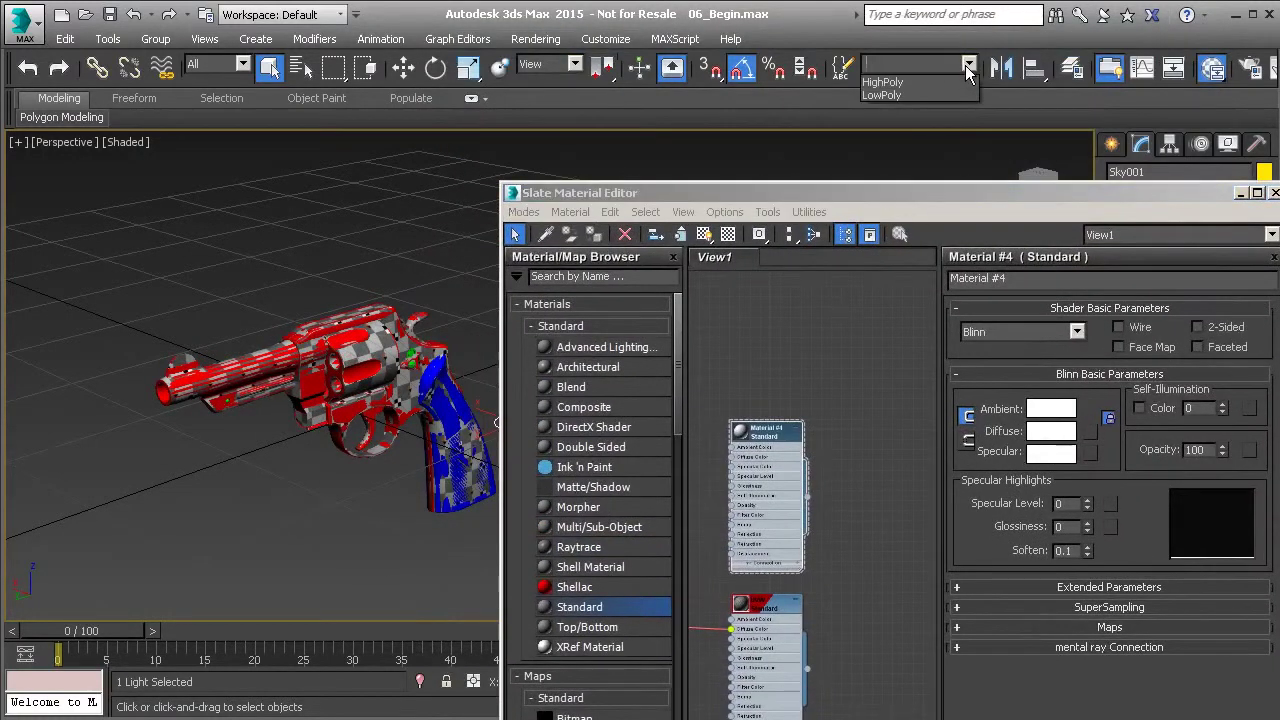
pyautogui.click(895, 82)
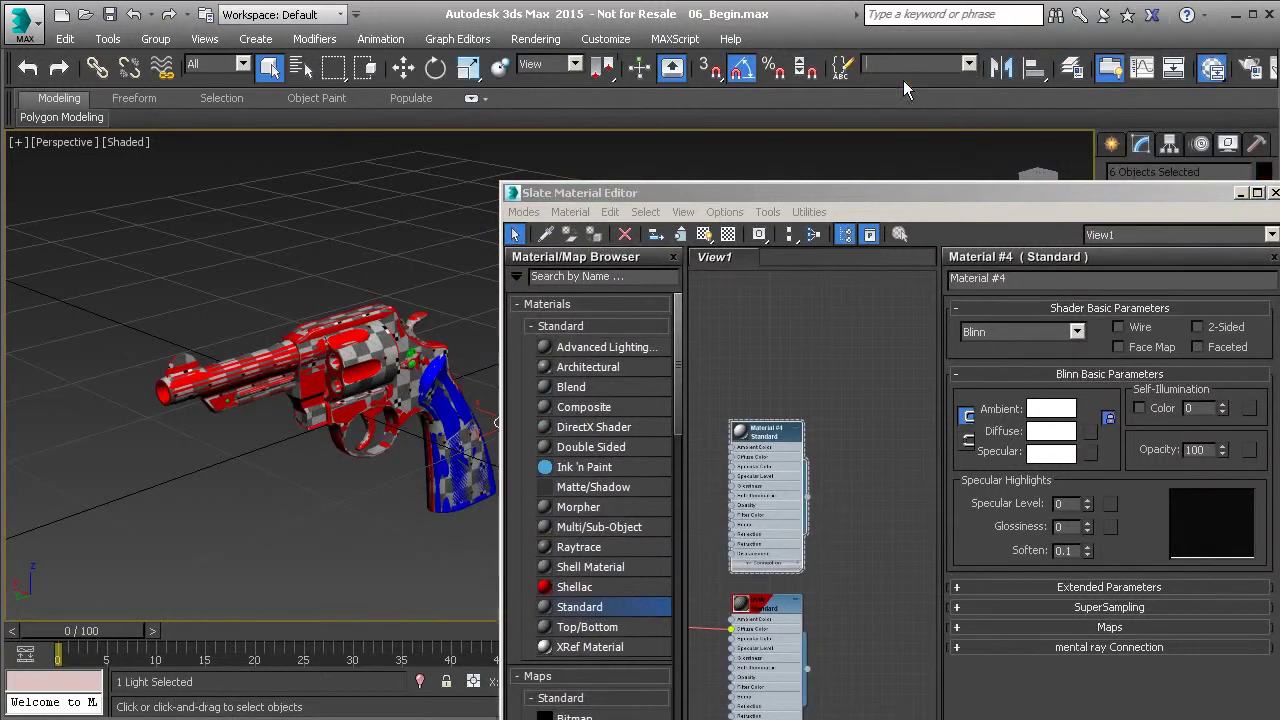
pyautogui.click(600, 236)
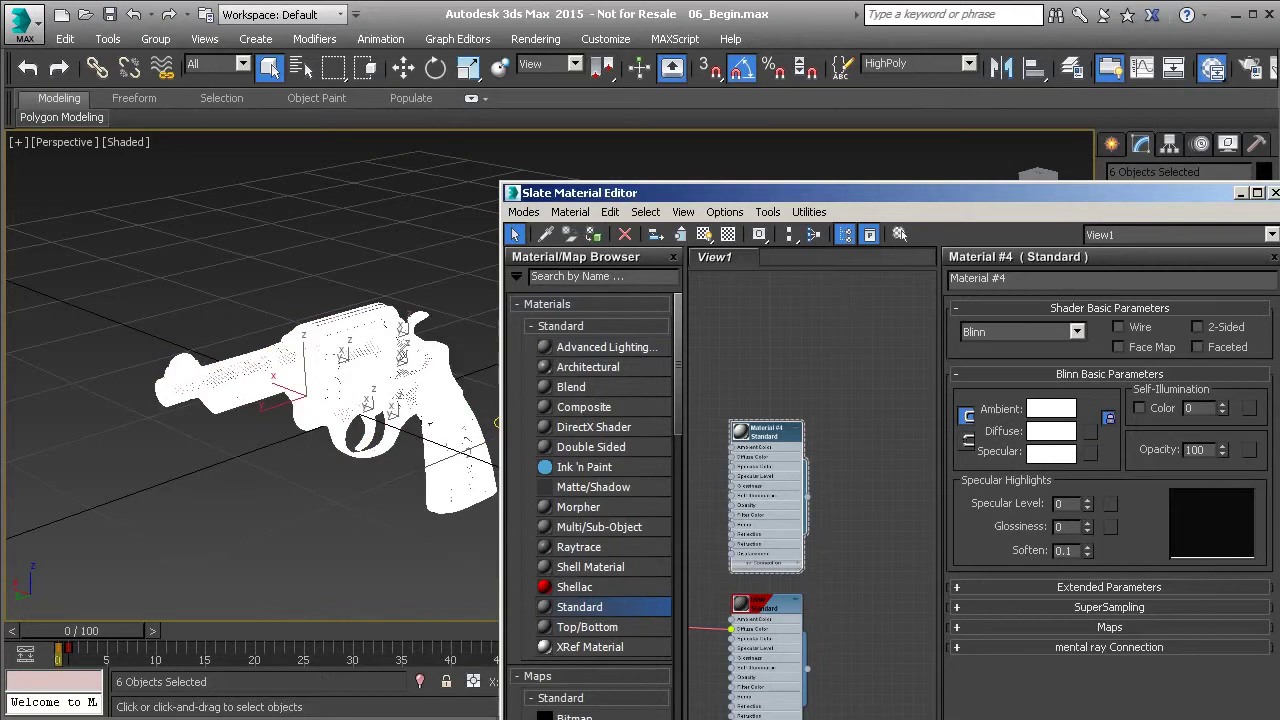
pyautogui.click(1274, 193)
# Examine the overlapping low-poly and high-poly revolver parts, comparing the assembled pose at frame 0 with the exploded pose at frame 1
pyautogui.click(542, 316)
pyautogui.moveTo(455, 323); pyautogui.dragTo(690, 288, button='middle')
pyautogui.scroll(5, 605, 315)
pyautogui.click(627, 305)
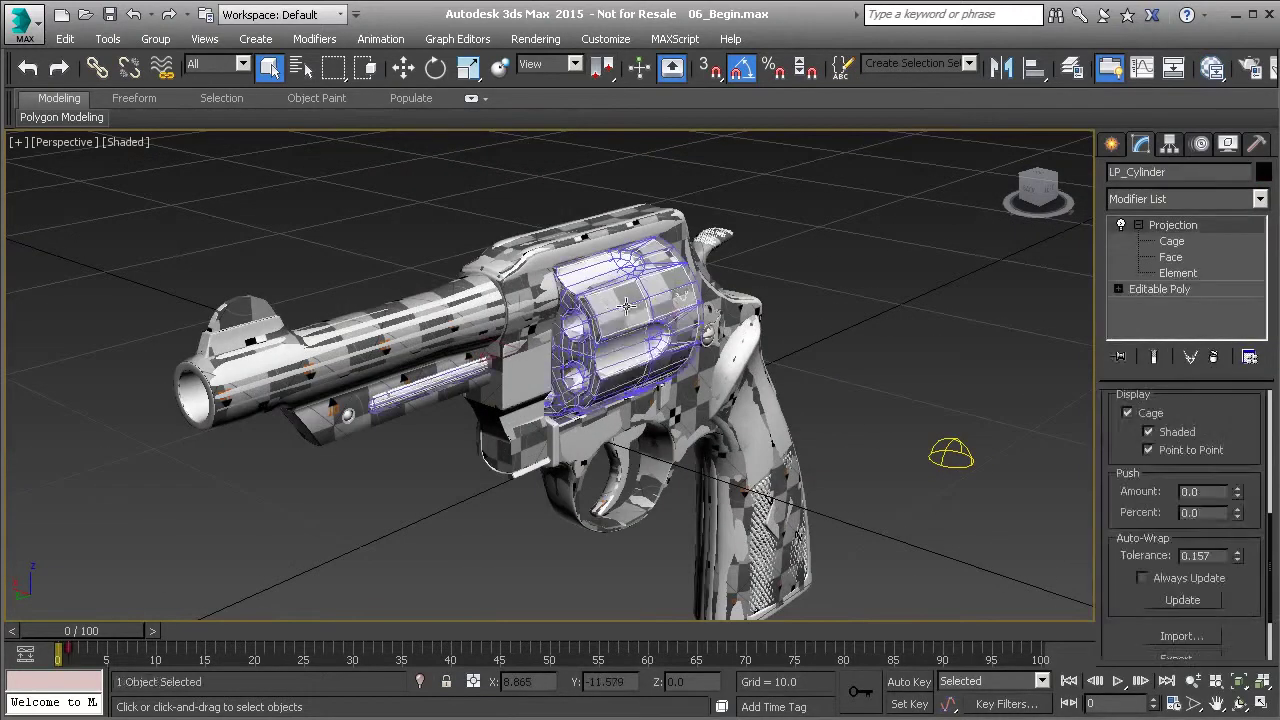
pyautogui.click(529, 252)
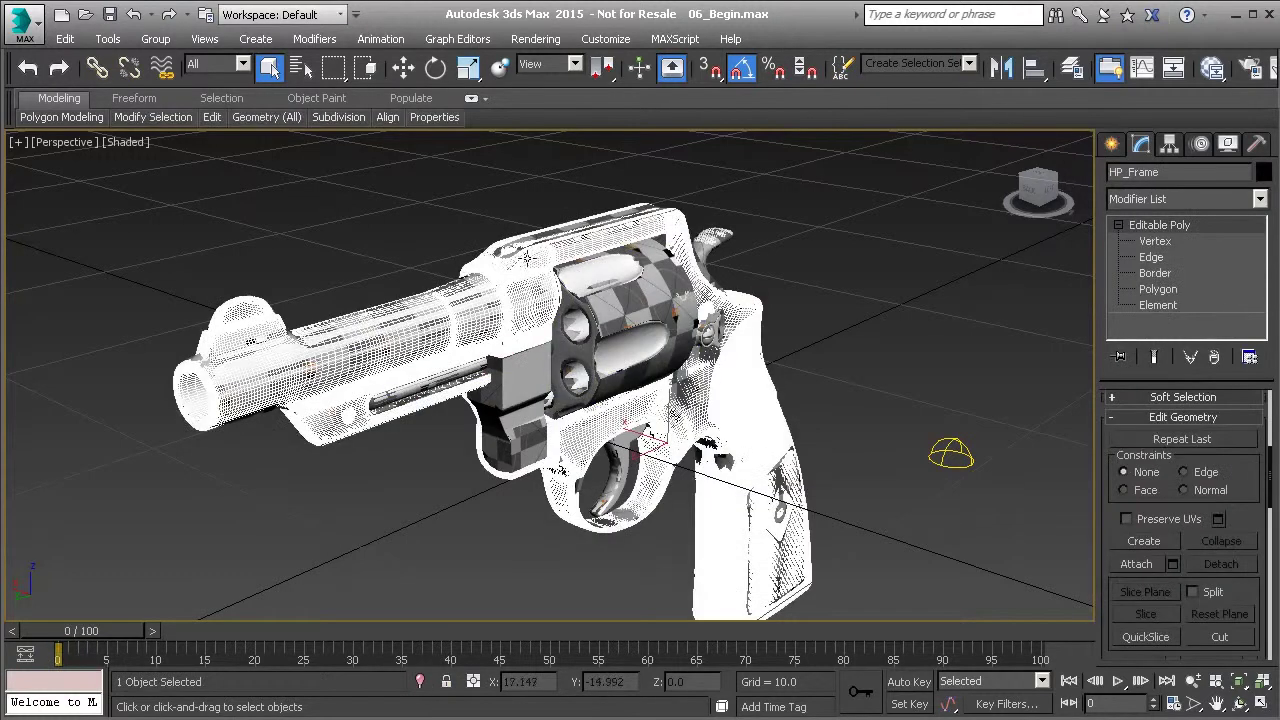
pyautogui.click(519, 420)
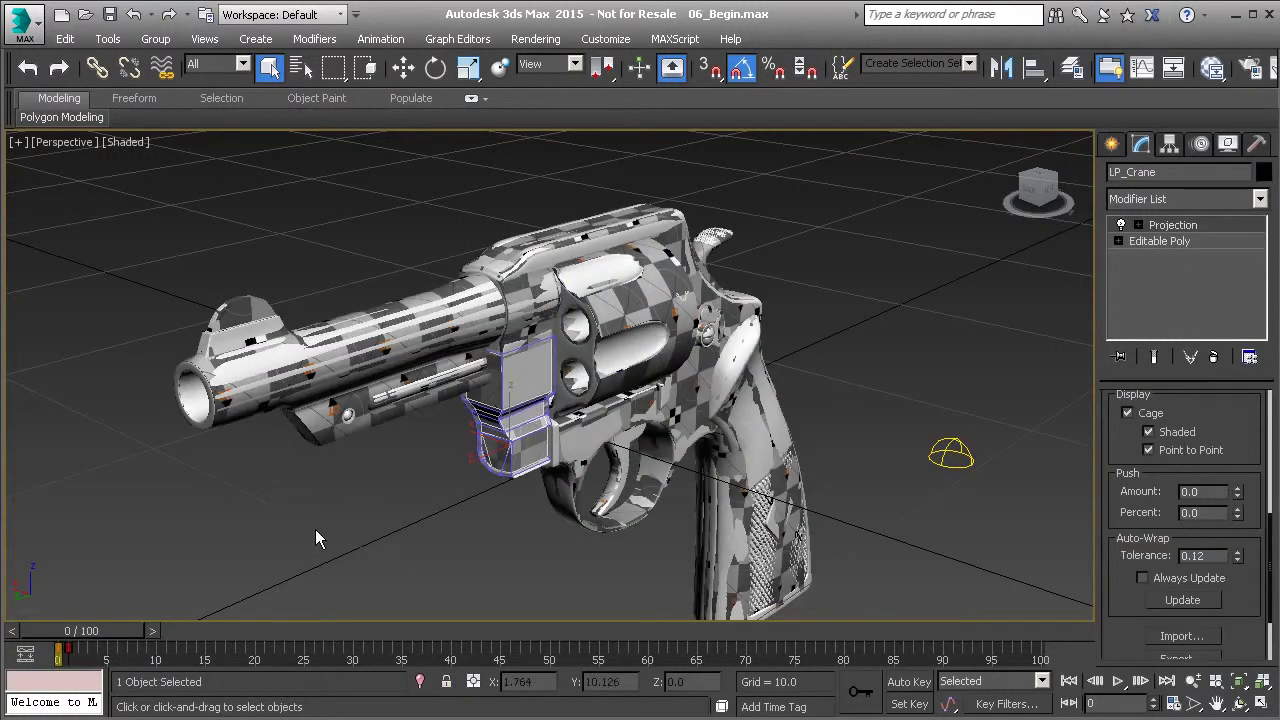
pyautogui.click(153, 631)
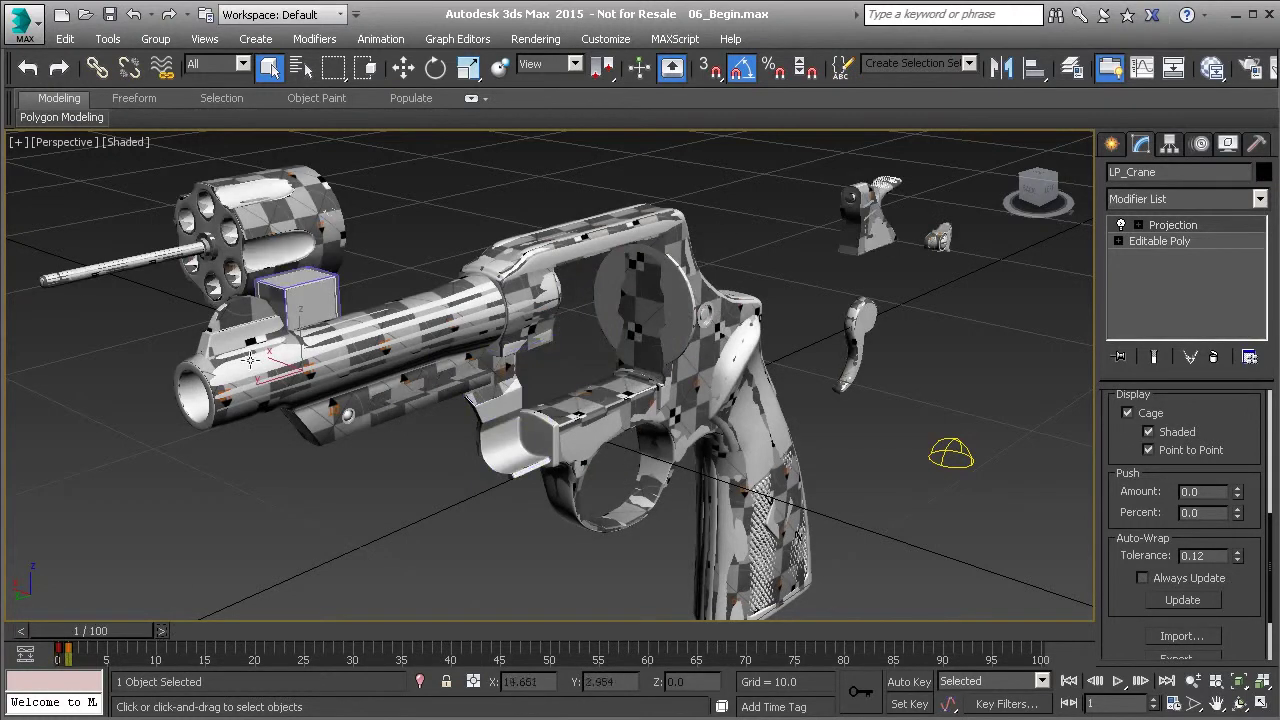
pyautogui.moveTo(284, 328); pyautogui.dragTo(298, 362, button='middle')
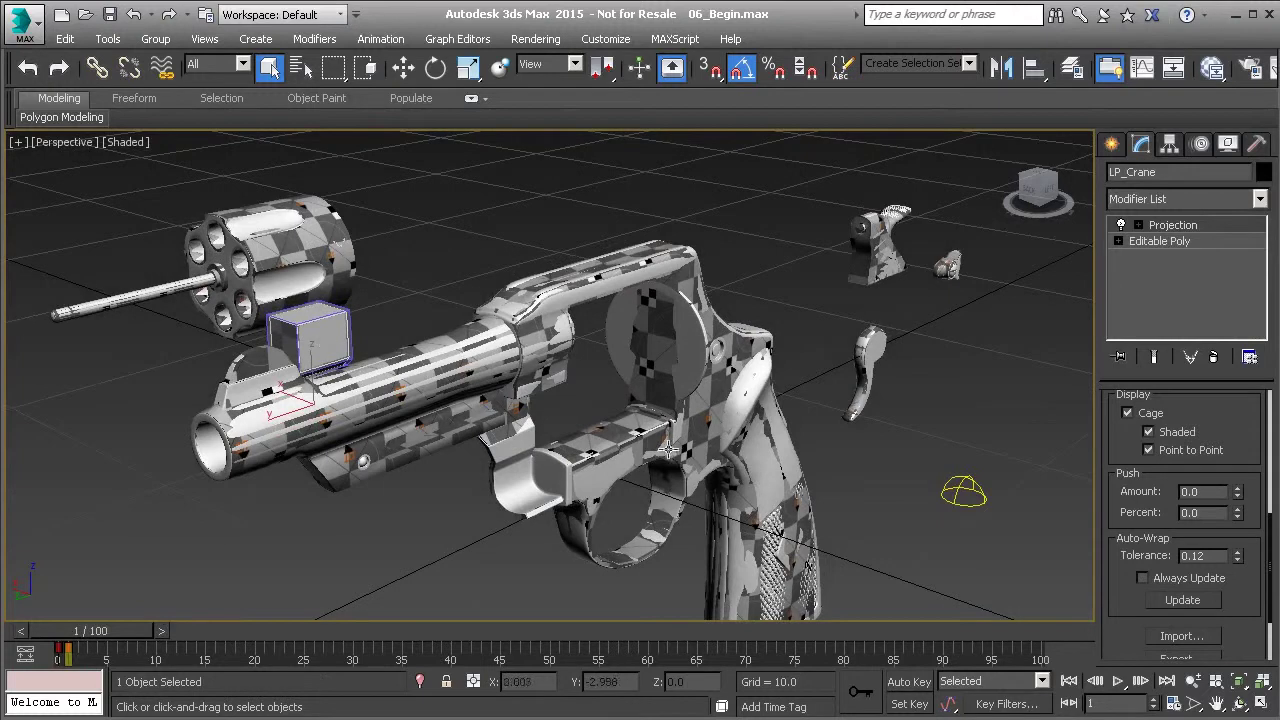
pyautogui.scroll(-4, 770, 385)
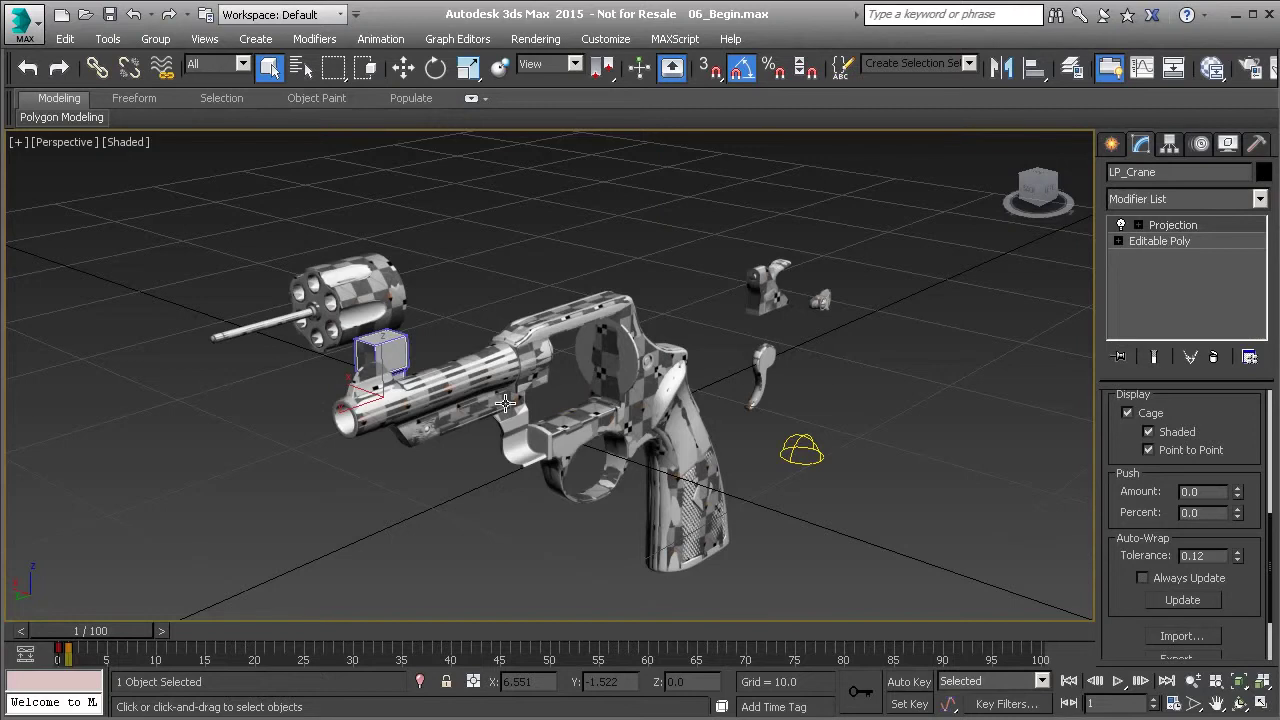
pyautogui.click(21, 631)
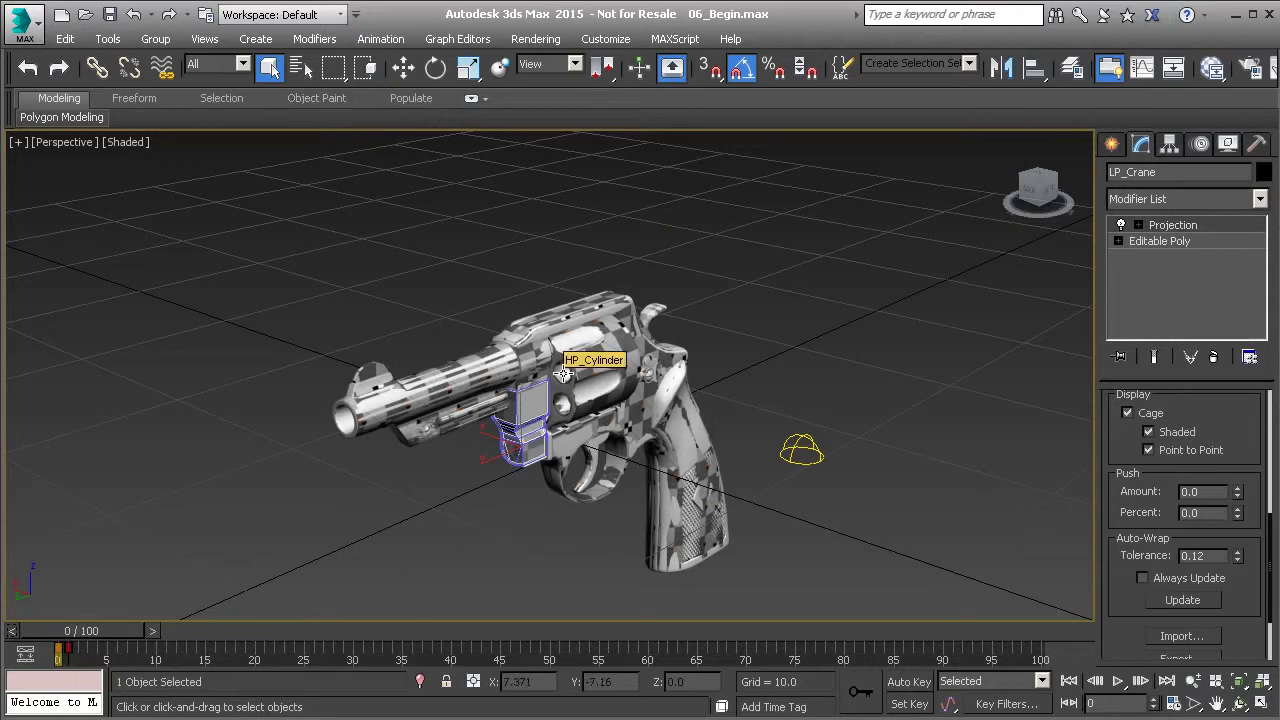
# Go to frame 1, where the parts are exploded, and select the low-poly frame LP_Frame
pyautogui.click(155, 632)
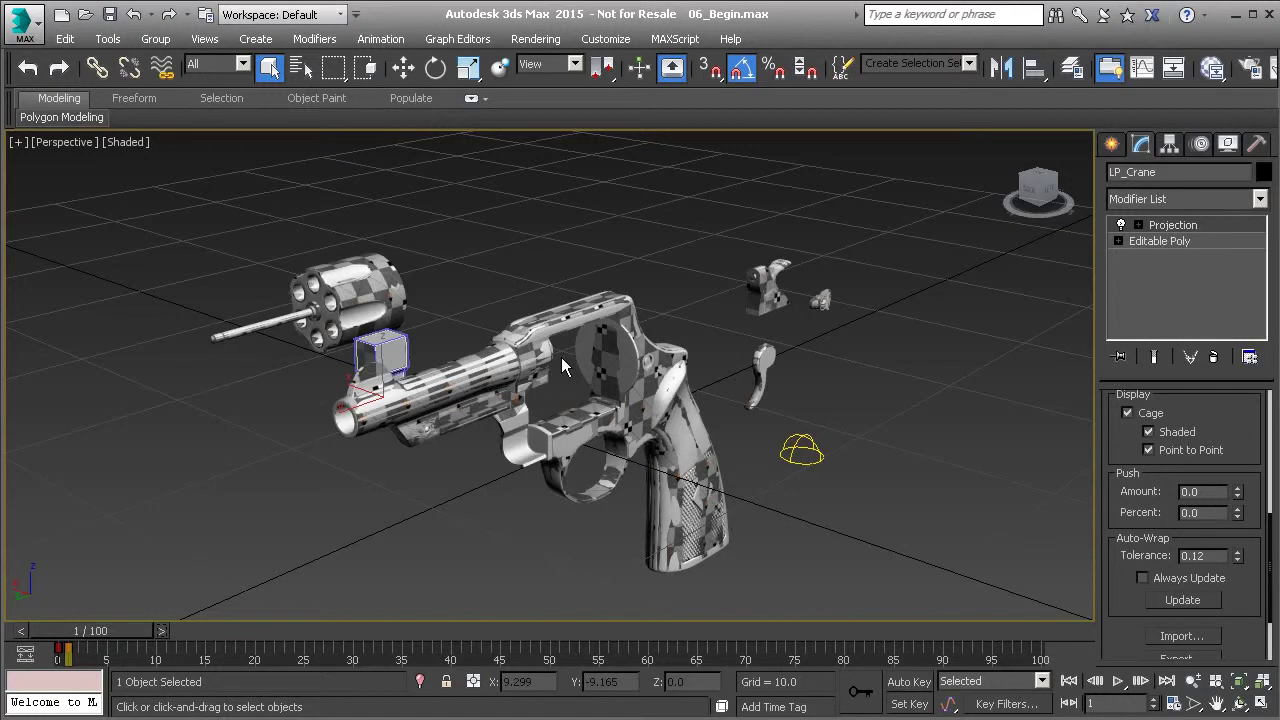
pyautogui.click(633, 314)
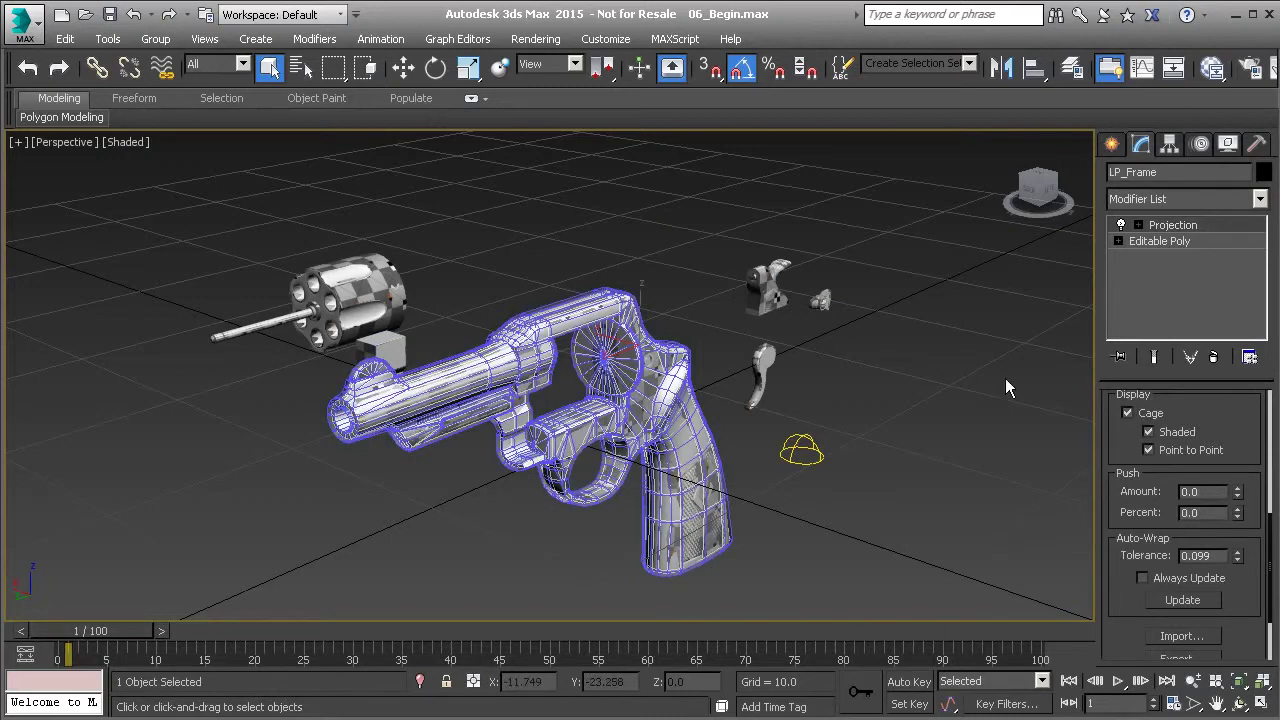
pyautogui.rightClick(1193, 226)
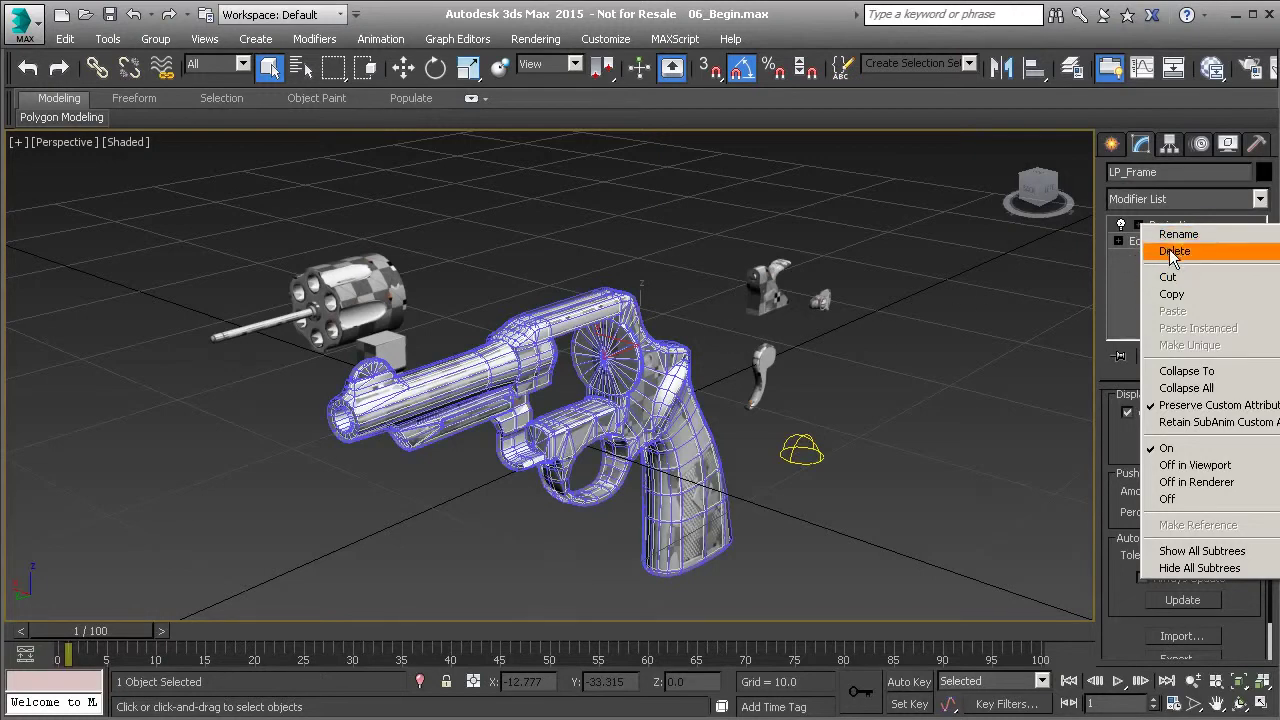
pyautogui.click(1134, 287)
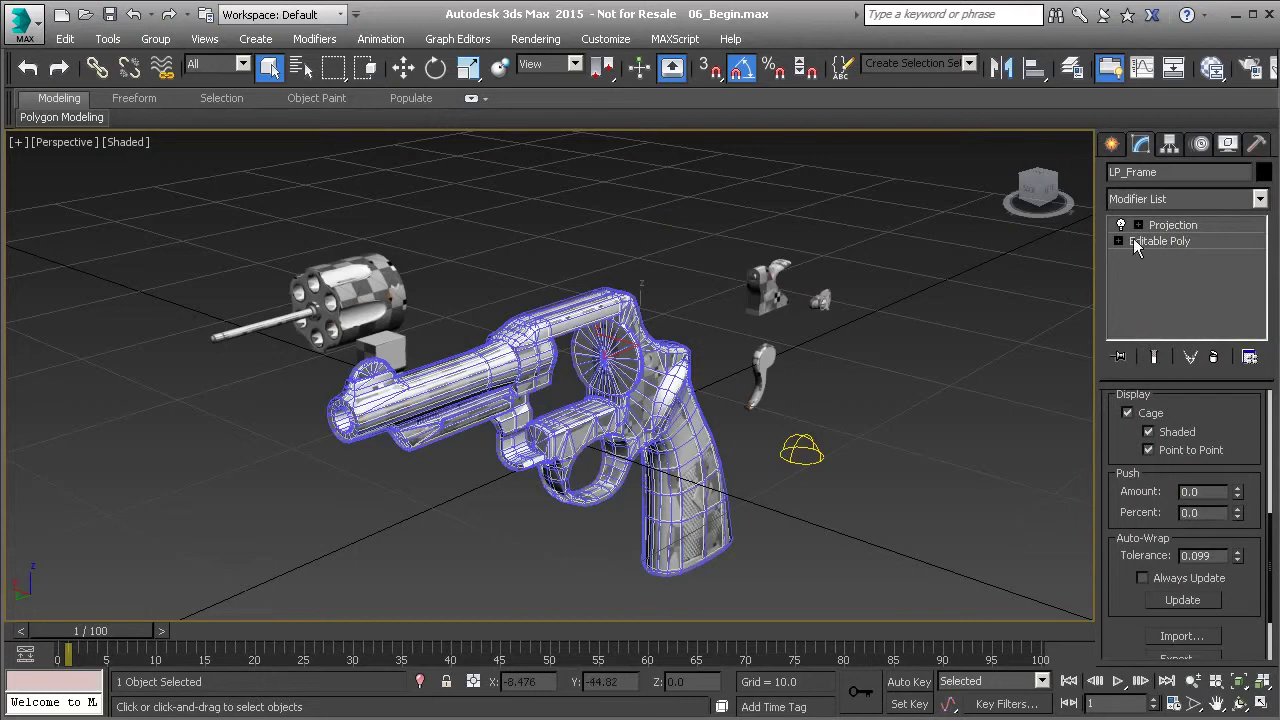
pyautogui.click(1155, 241)
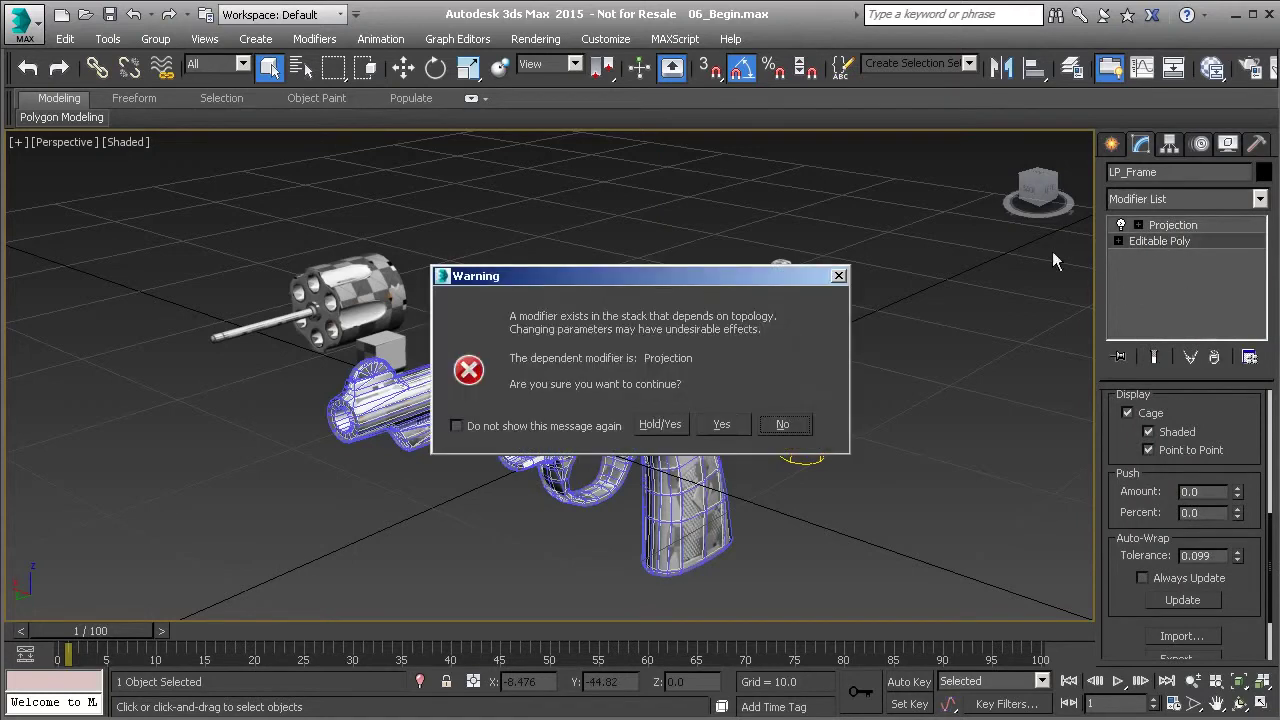
pyautogui.click(783, 424)
# Delete LP_Frame's Projection modifier and attach LP_Trigger, LP_KeyLock, LP_Hammer, LP_Cylinder and LP_Crane to it with Do Not Modify Mat IDs or Material
pyautogui.rightClick(1150, 229)
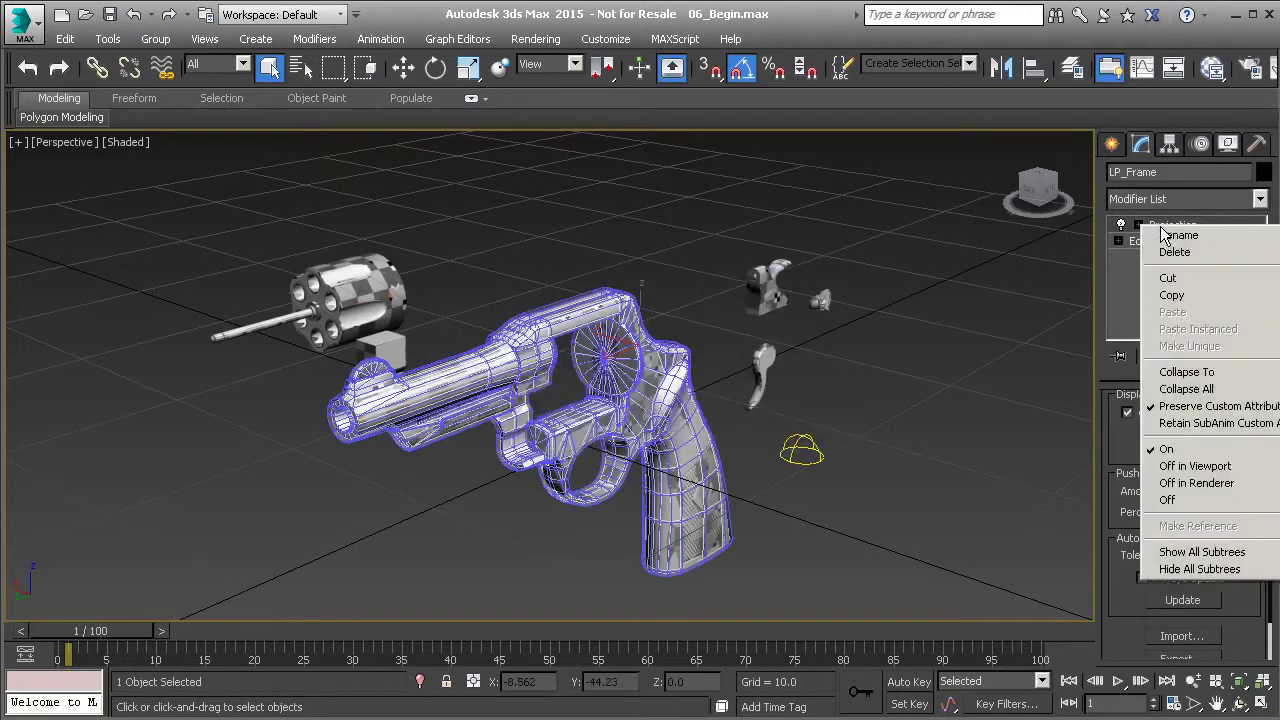
pyautogui.click(1170, 252)
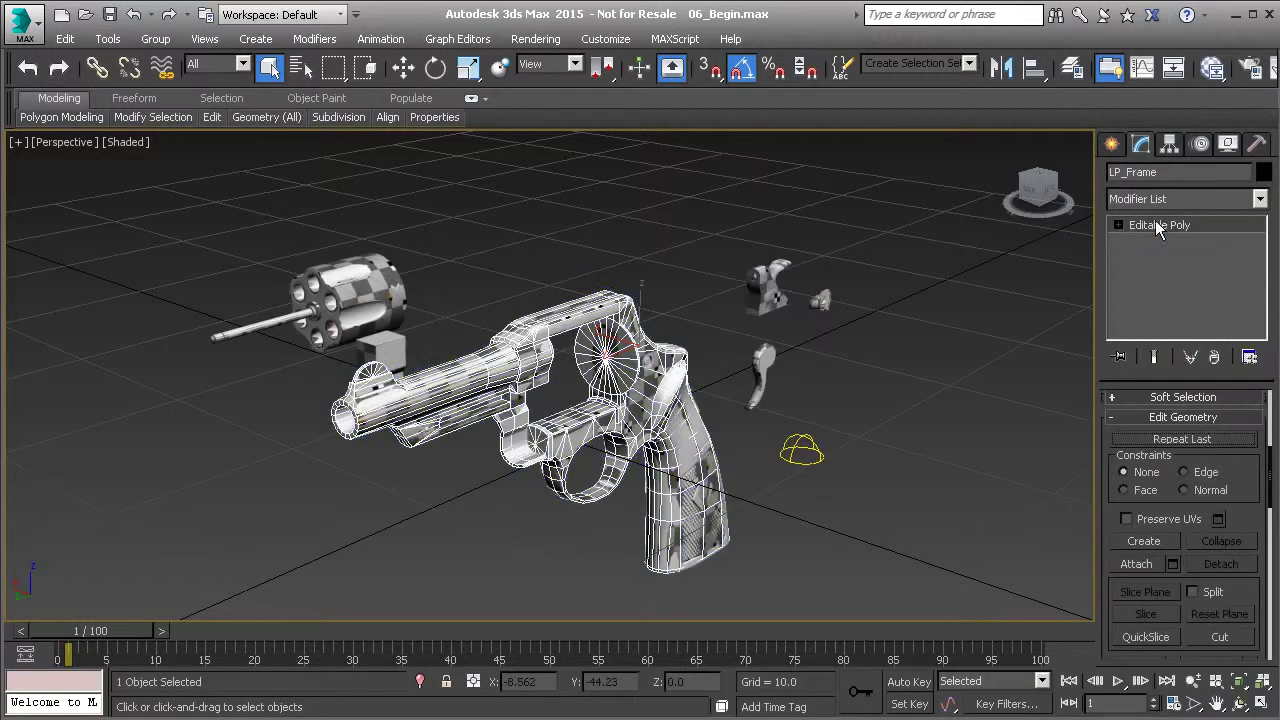
pyautogui.click(1172, 564)
pyautogui.moveTo(3, 0); pyautogui.dragTo(416, 76)
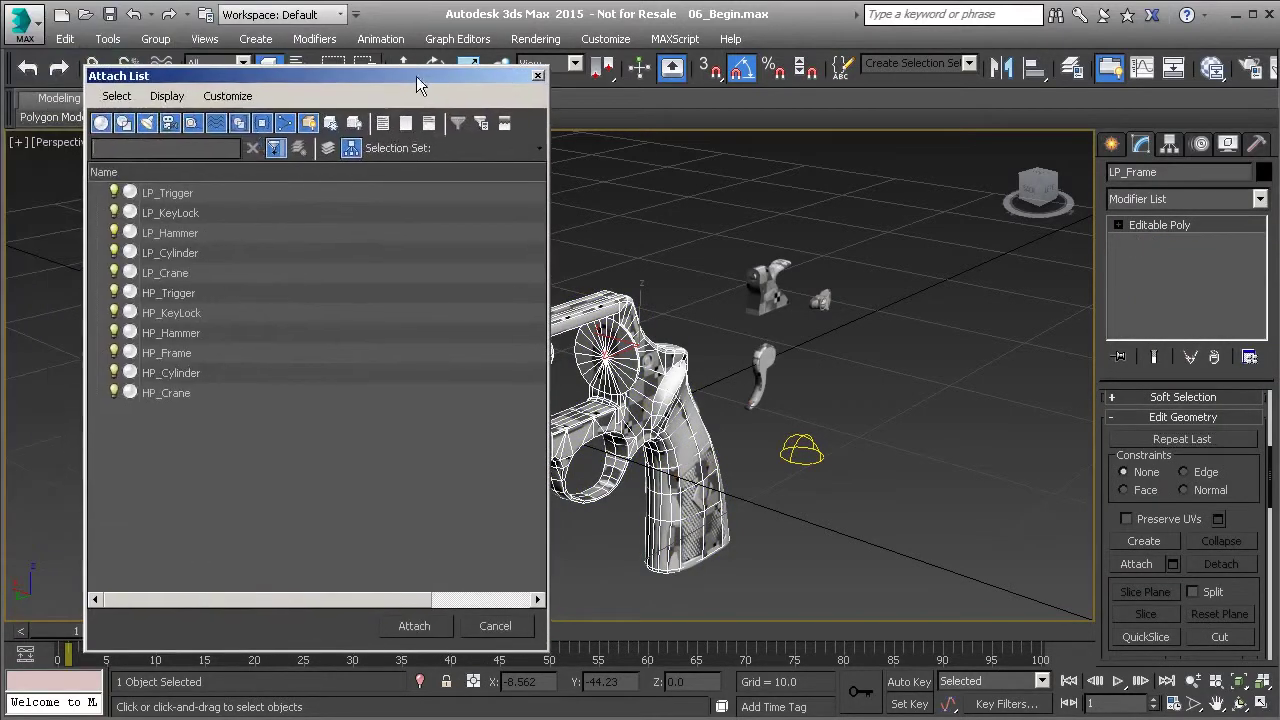
pyautogui.click(190, 193)
pyautogui.keyDown('shift'); pyautogui.click(178, 276); pyautogui.keyUp('shift')
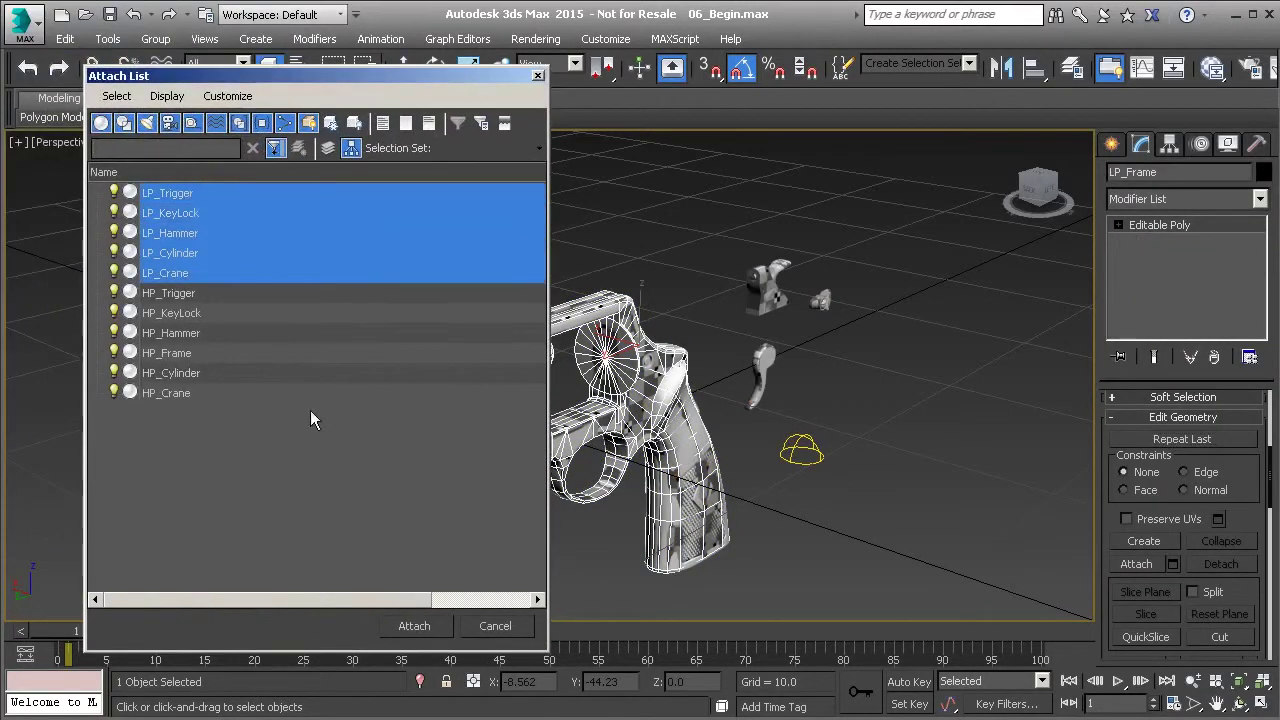
pyautogui.click(414, 625)
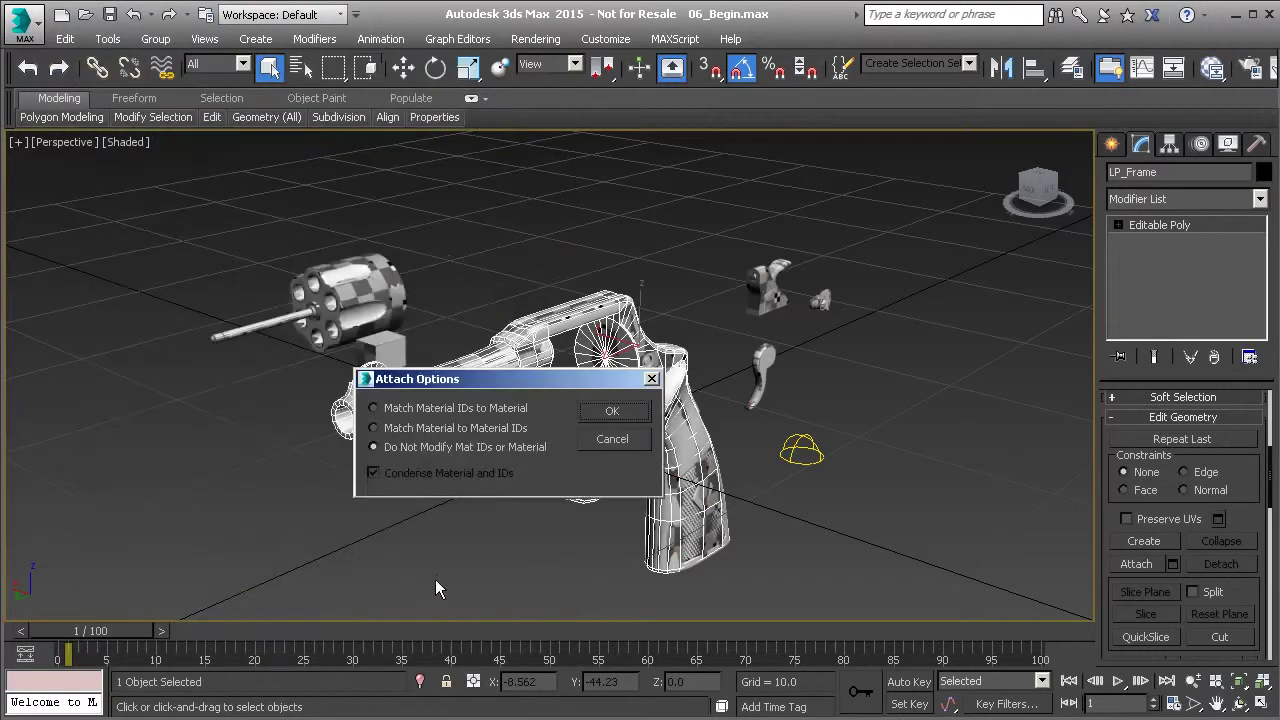
pyautogui.click(622, 410)
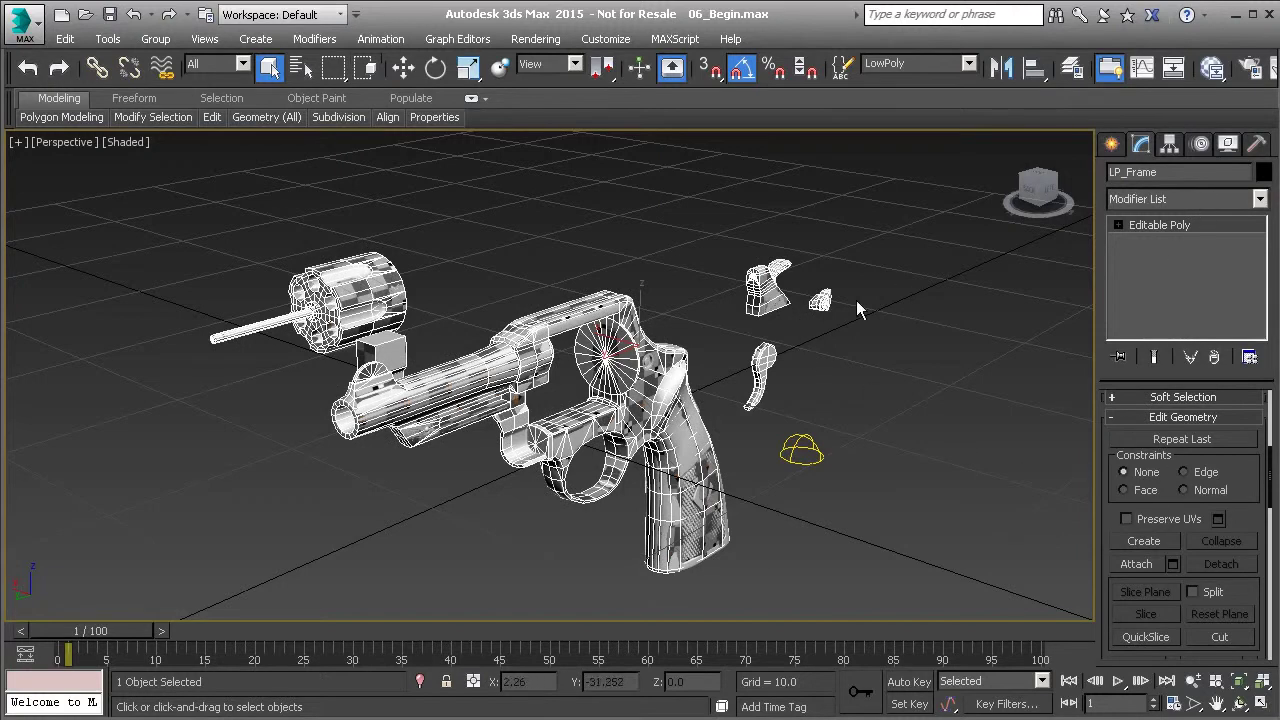
# In Render To Texture, add HP_Trigger, HP_KeyLock, HP_Hammer, HP_Frame, HP_Cylinder and HP_Crane as projection targets for LP_Frame
pyautogui.press('0')
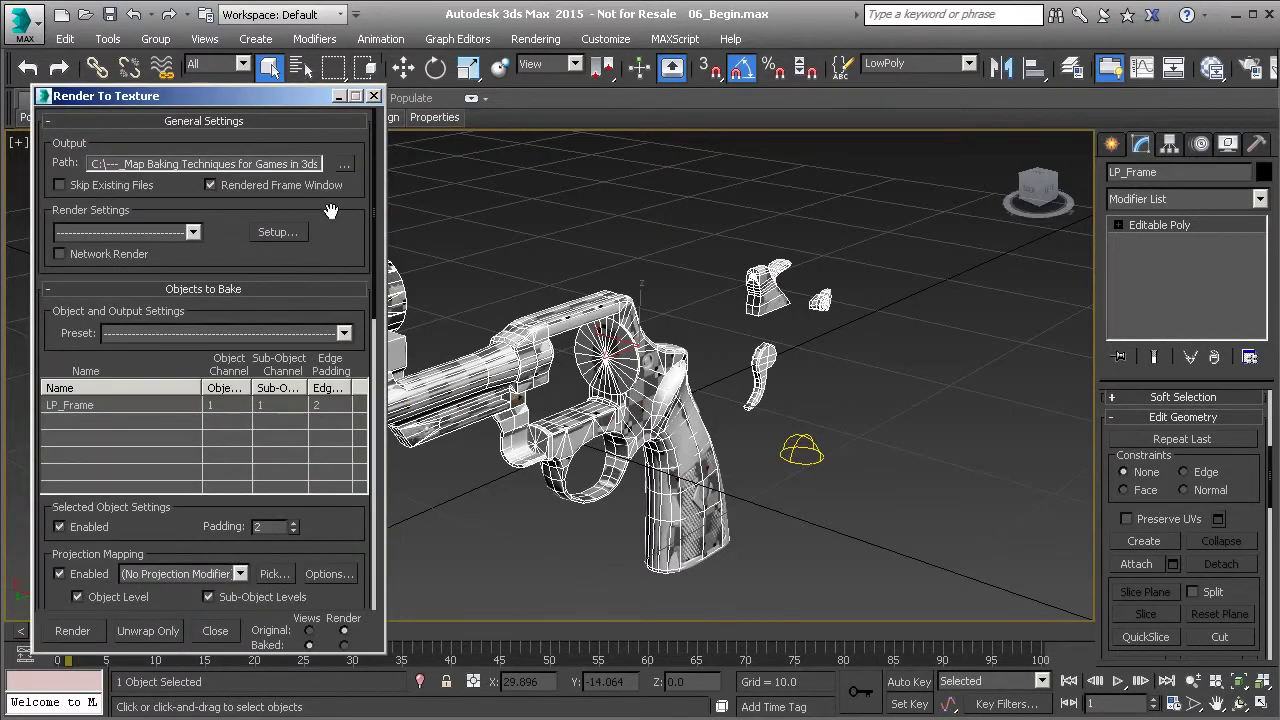
pyautogui.scroll(-1, 326, 203)
pyautogui.scroll(-2, 310, 250)
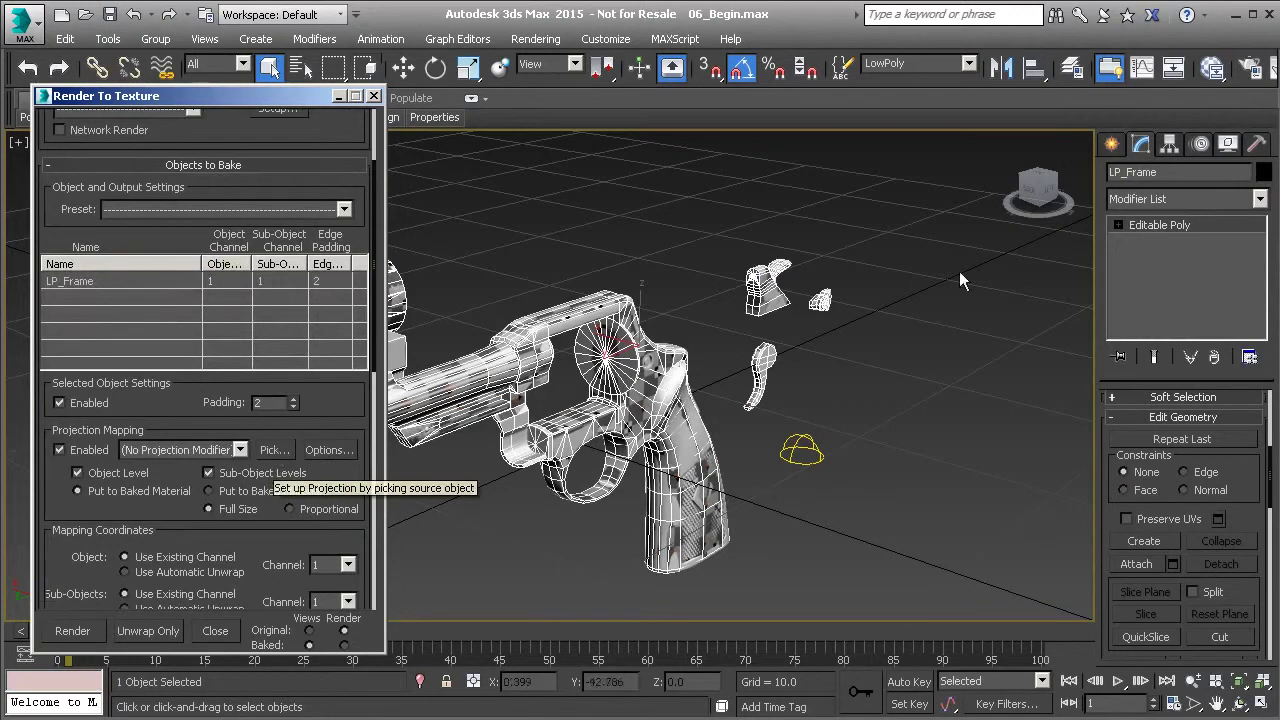
pyautogui.click(1124, 146)
pyautogui.click(275, 449)
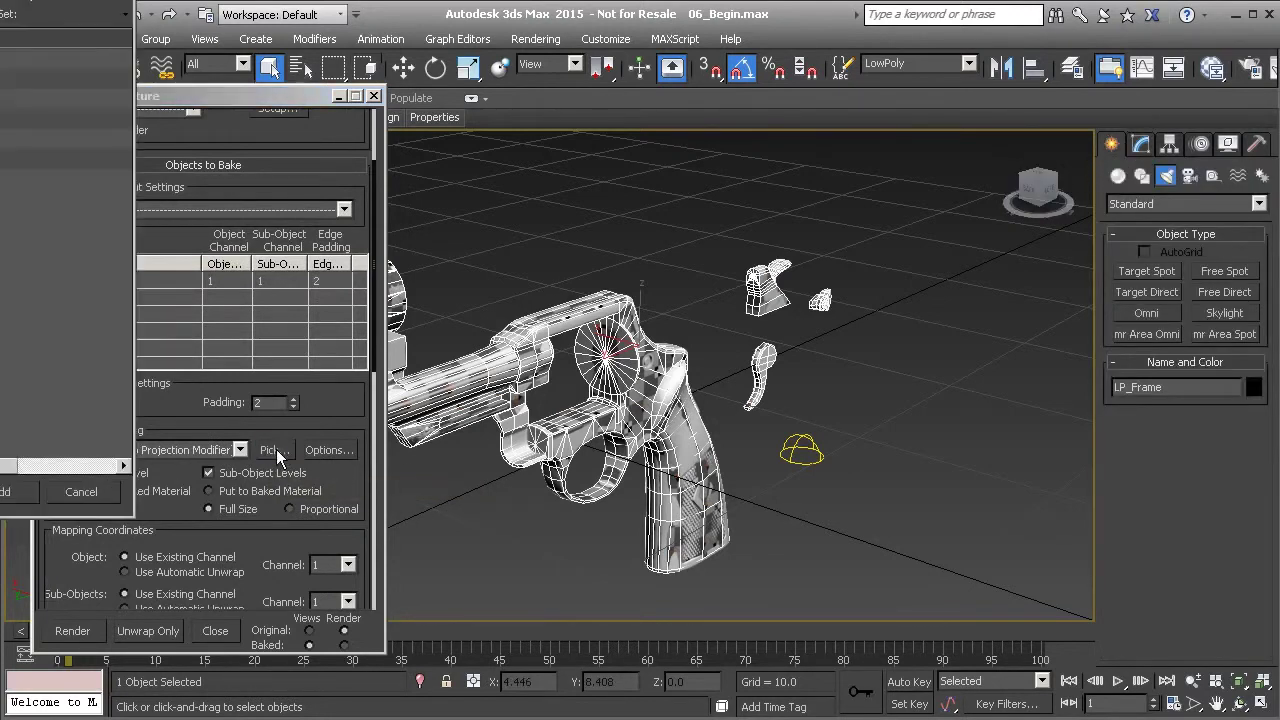
pyautogui.moveTo(95, 80); pyautogui.dragTo(533, 74)
pyautogui.click(190, 185)
pyautogui.keyDown('shift'); pyautogui.click(194, 285); pyautogui.keyUp('shift')
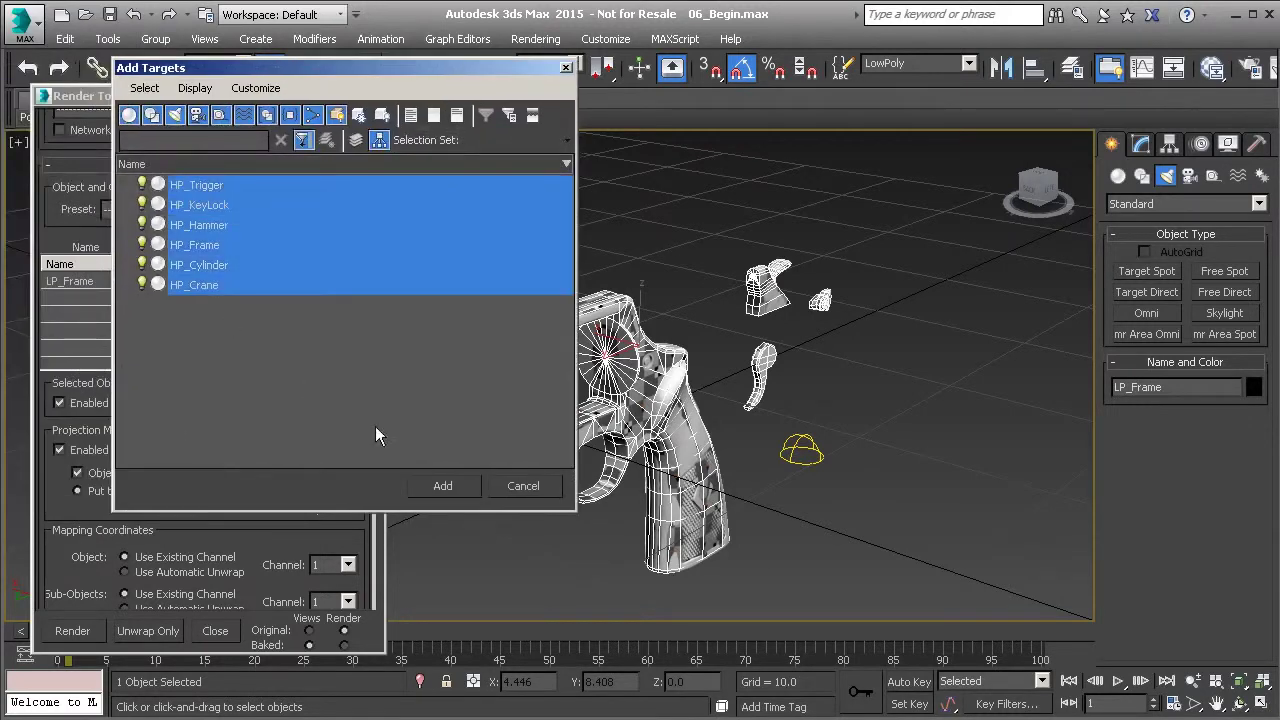
pyautogui.click(440, 487)
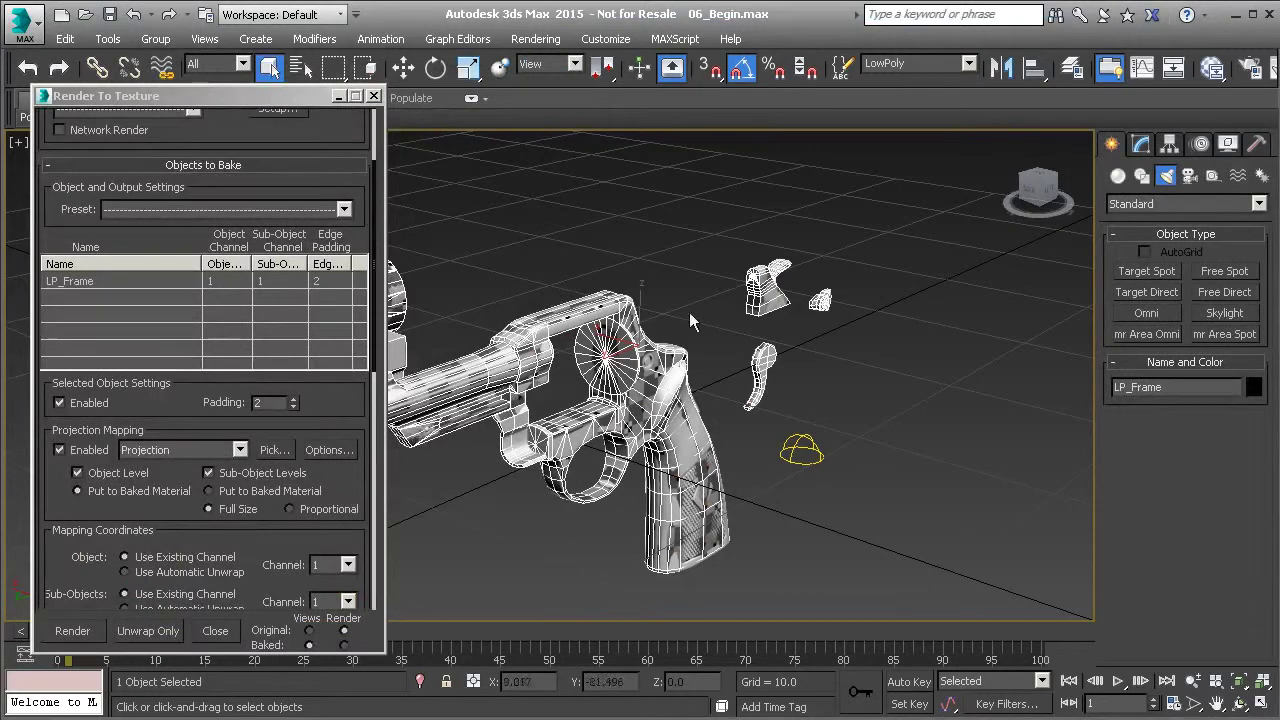
# Reset LP_Frame's projection cage and turn on its Shaded and Point to Point display
pyautogui.click(1140, 146)
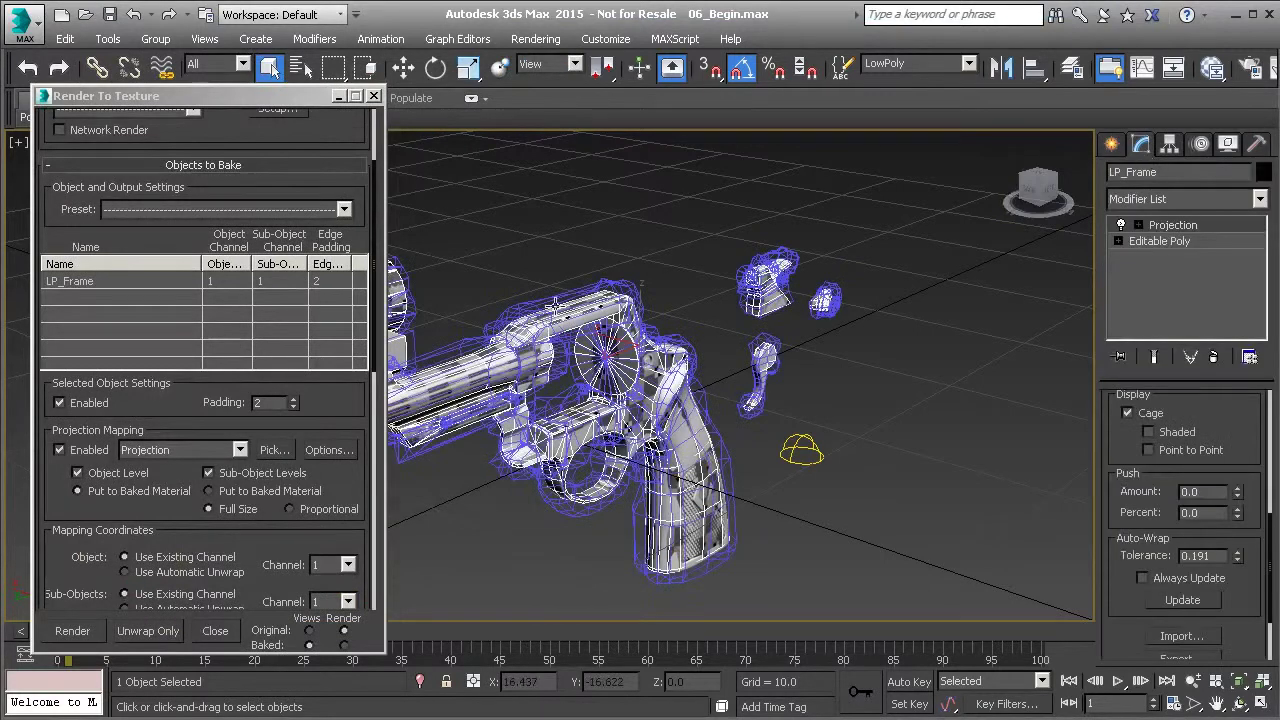
pyautogui.moveTo(747, 363); pyautogui.dragTo(809, 352, button='middle')
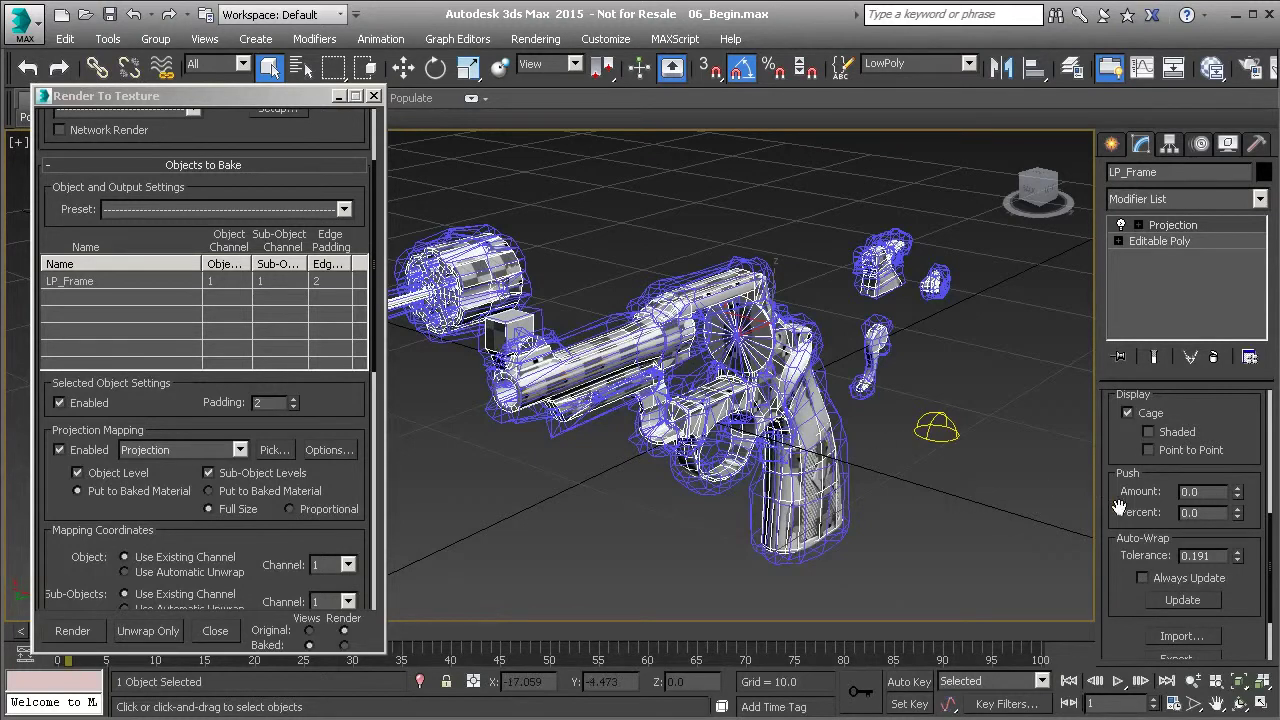
pyautogui.moveTo(1135, 520); pyautogui.dragTo(1122, 513)
pyautogui.scroll(-3, 1122, 512)
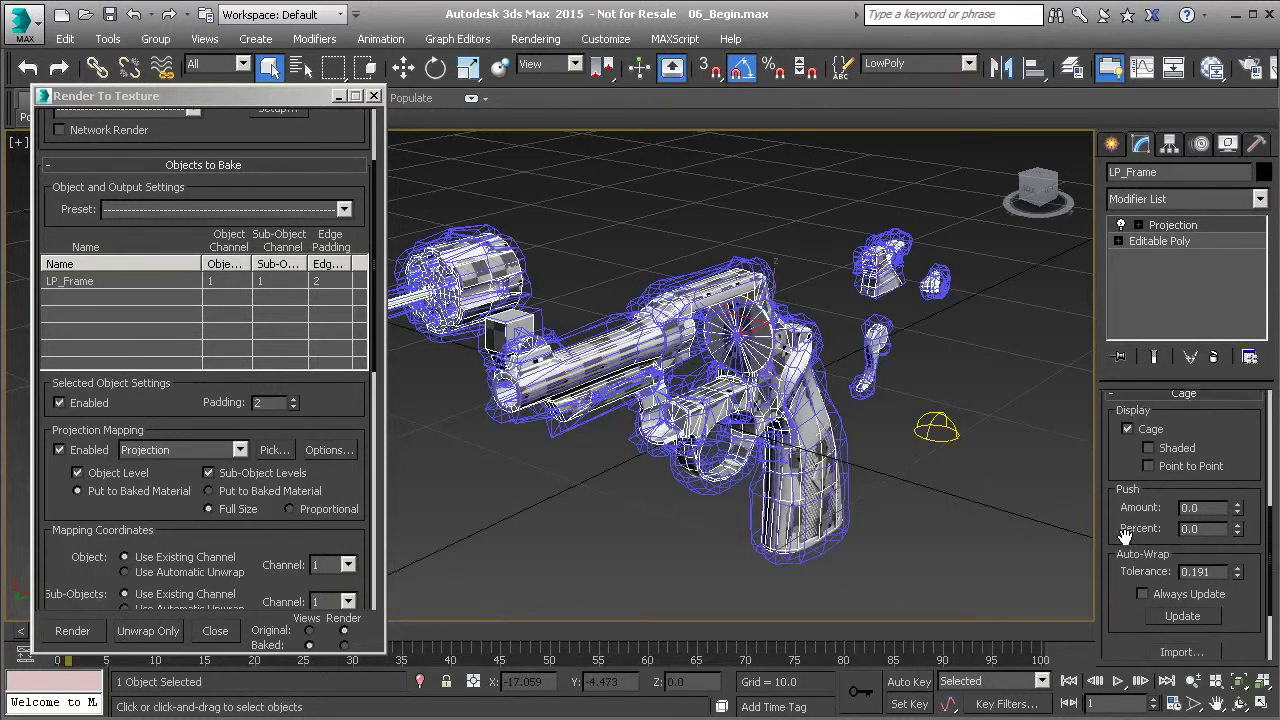
pyautogui.click(1181, 594)
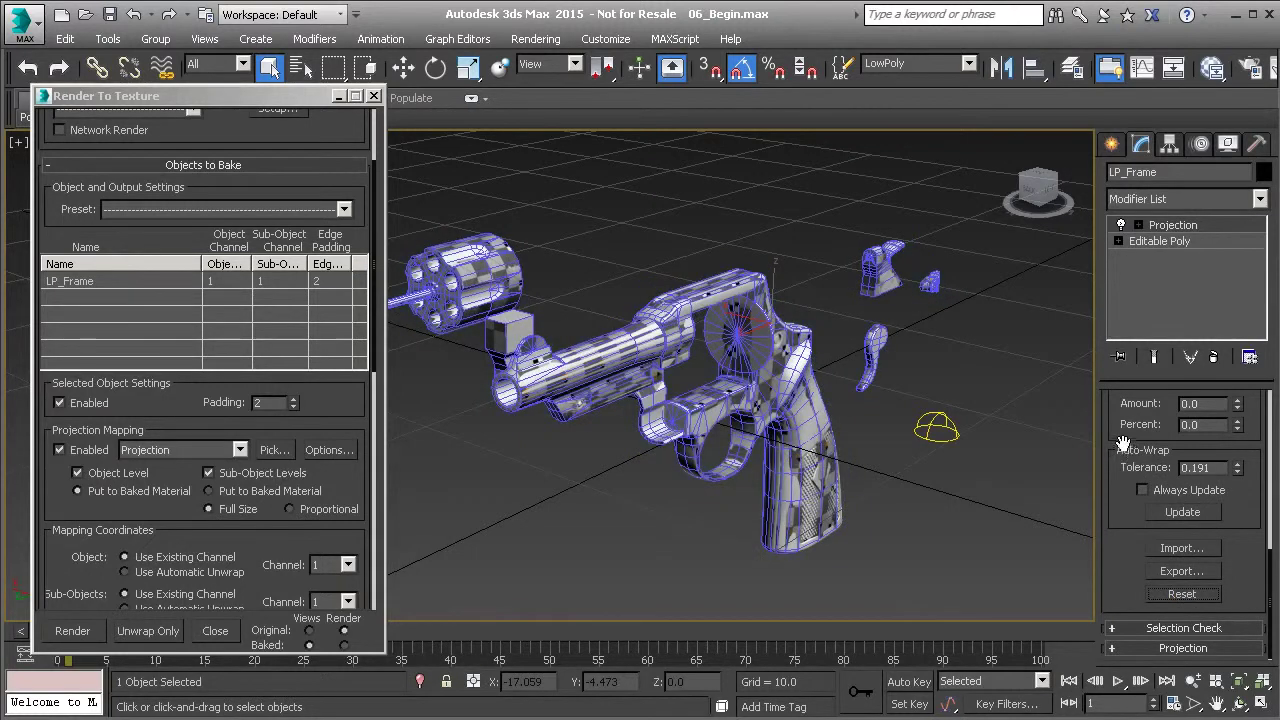
pyautogui.scroll(3, 1128, 460)
pyautogui.click(1148, 490)
# Select the main frame element in the Projection modifier and push its cage vertices slightly outward to enclose the high-poly frame
pyautogui.click(1138, 225)
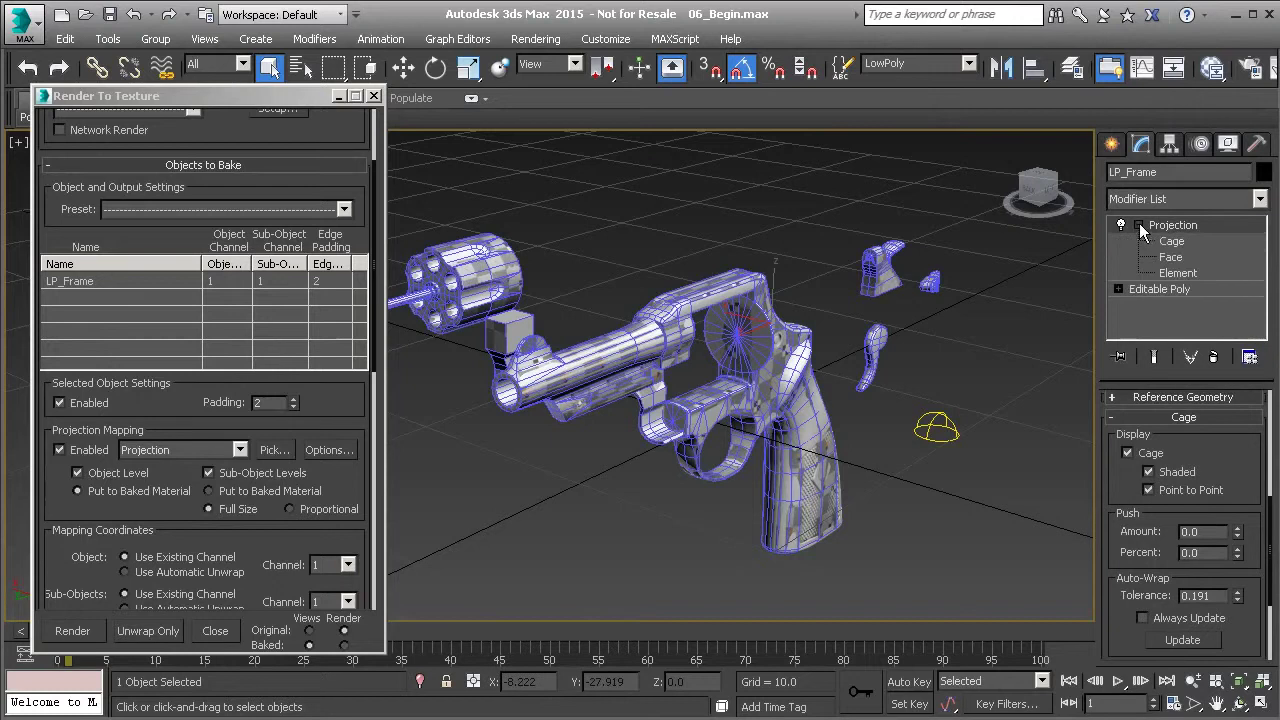
pyautogui.click(1180, 273)
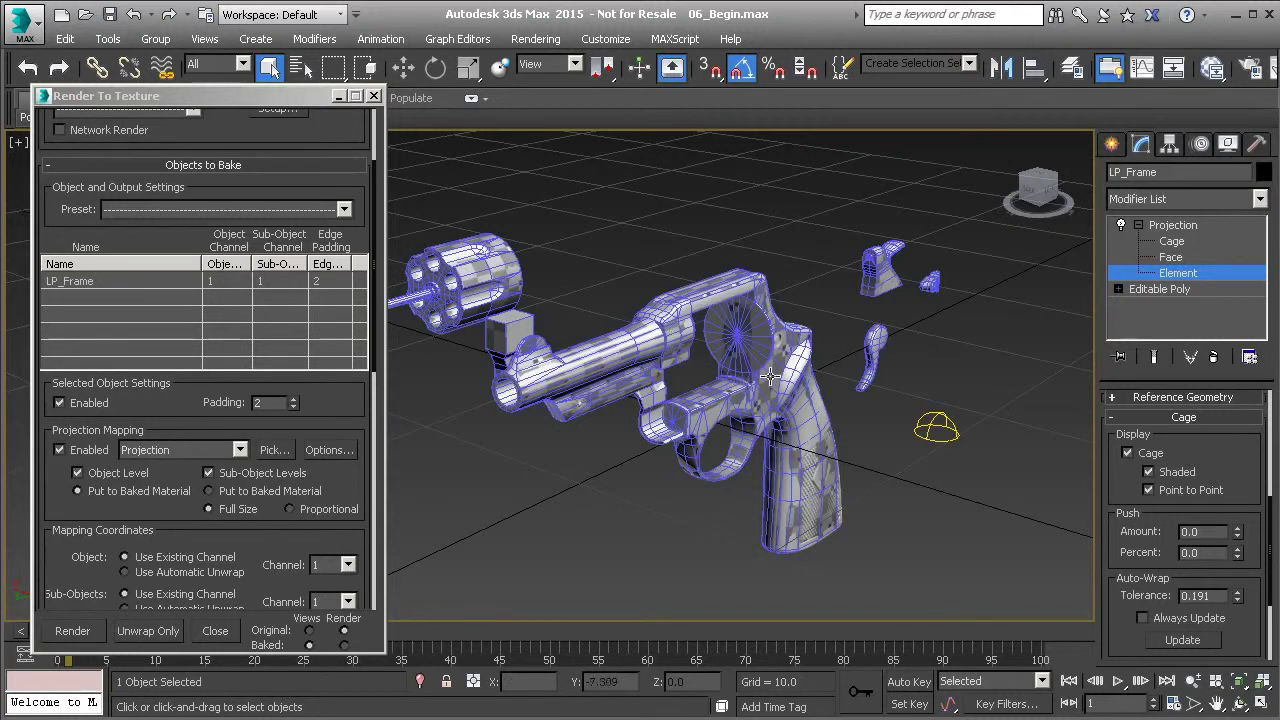
pyautogui.click(644, 352)
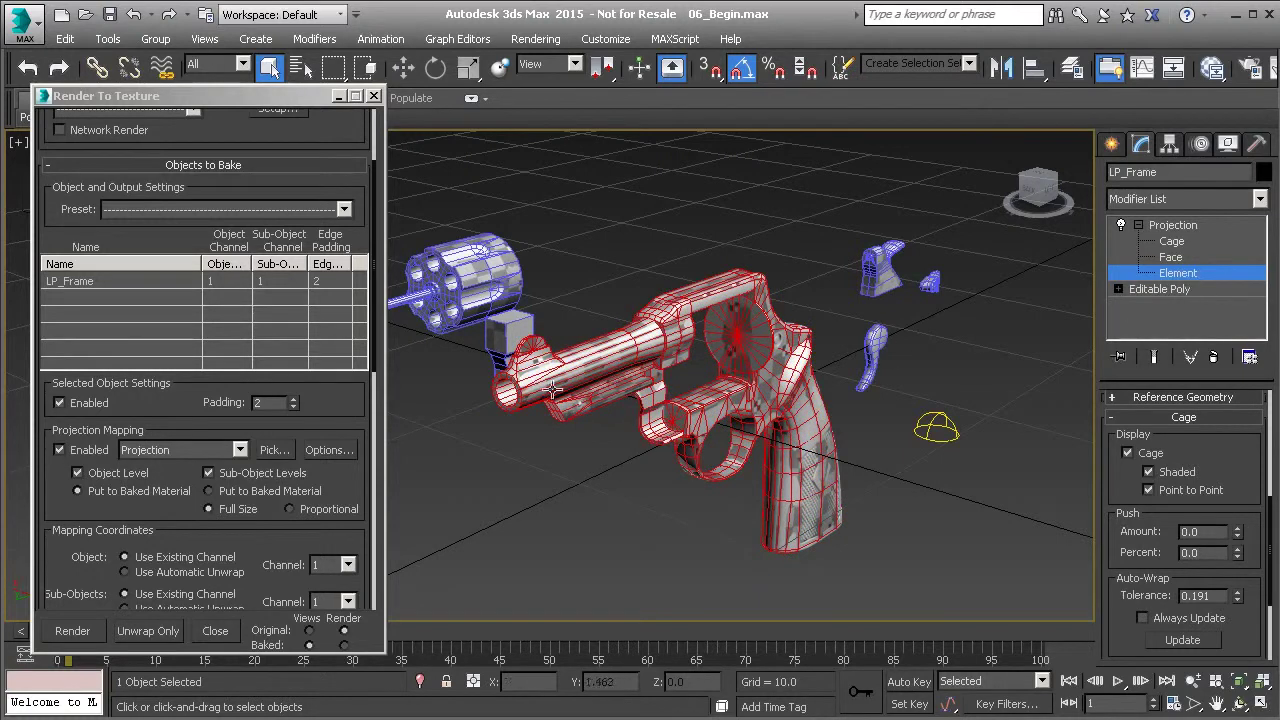
pyautogui.moveTo(1223, 437); pyautogui.dragTo(1168, 566)
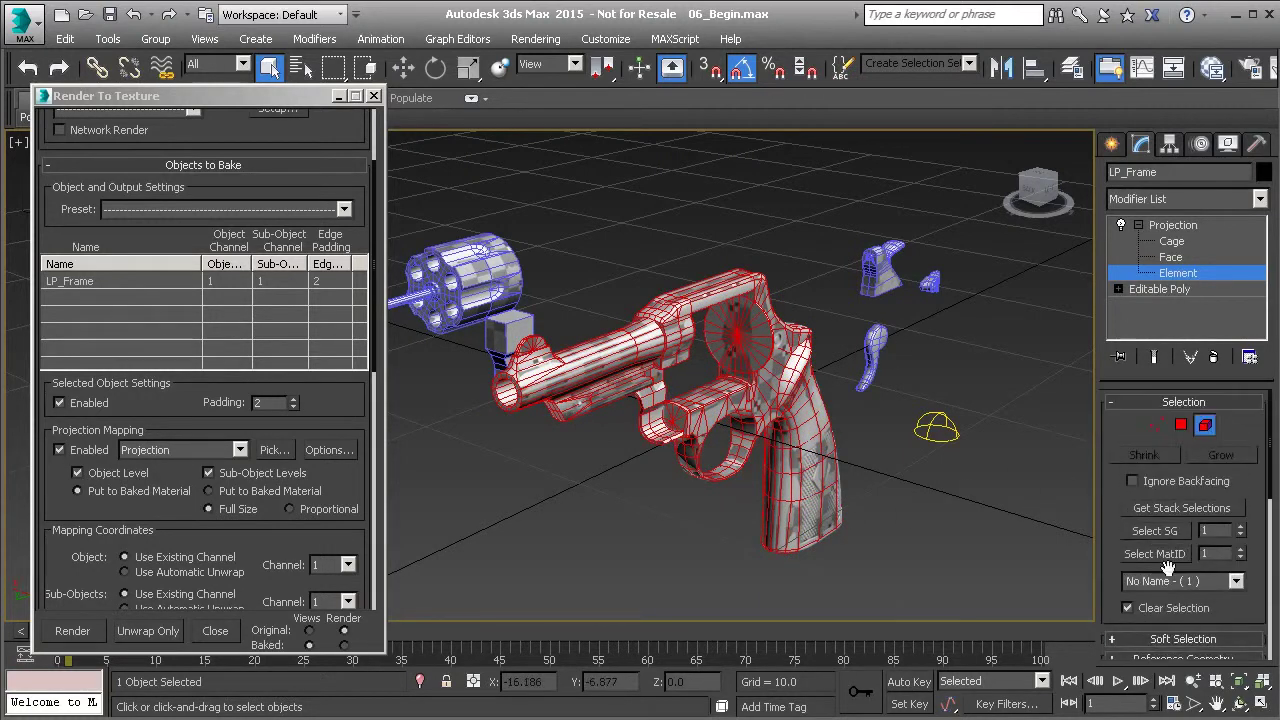
pyautogui.click(1156, 425)
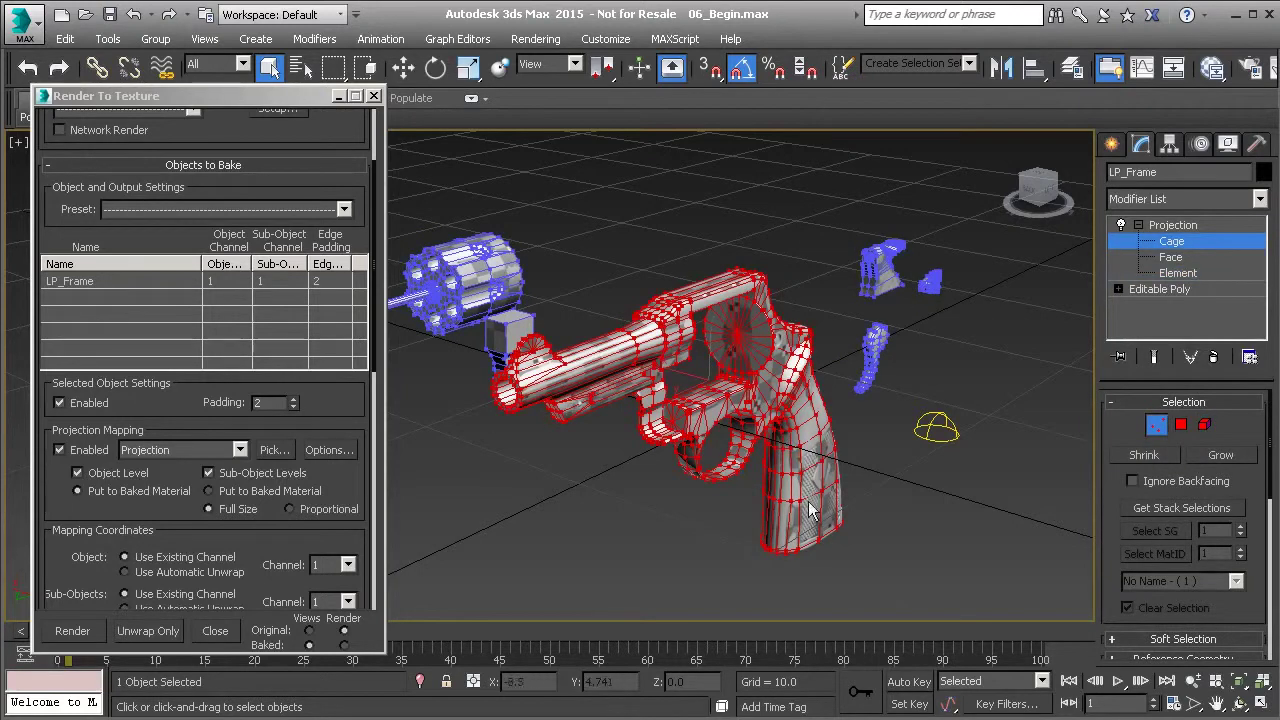
pyautogui.keyDown('alt'); pyautogui.moveTo(925, 510); pyautogui.dragTo(879, 457, button='middle'); pyautogui.keyUp('alt')
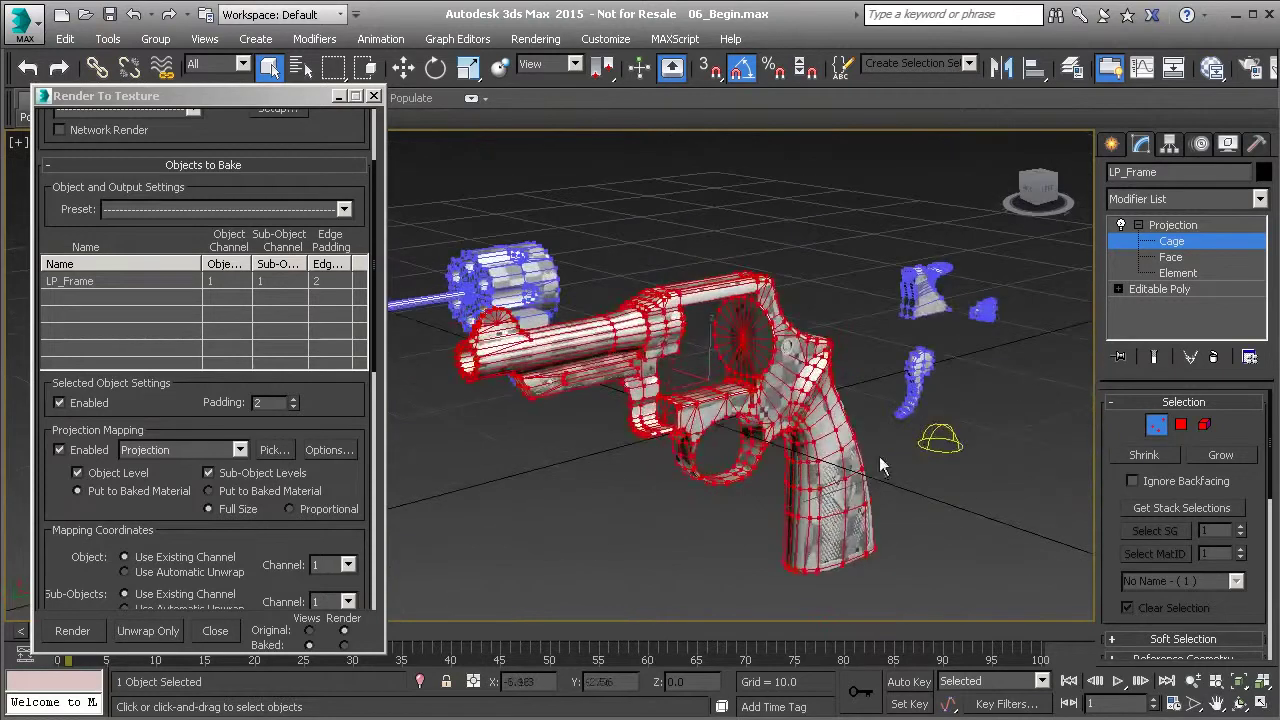
pyautogui.scroll(-3, 1220, 512)
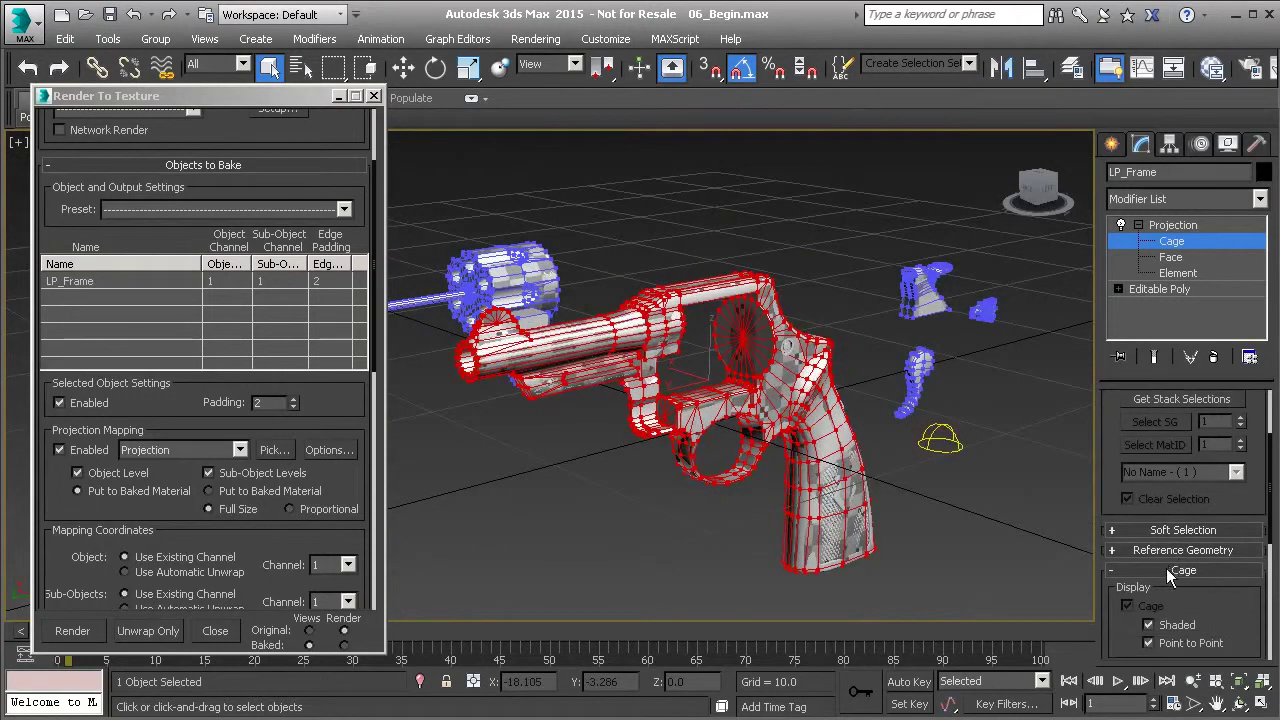
pyautogui.scroll(-4, 1173, 572)
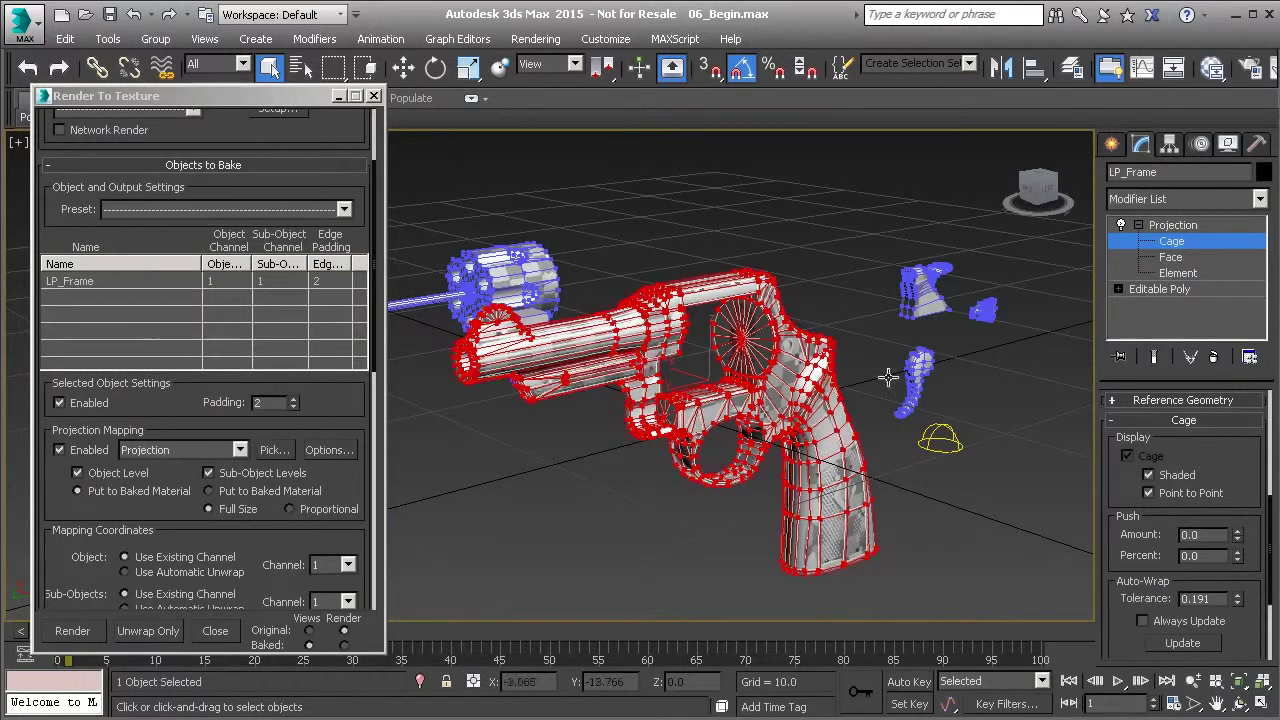
pyautogui.scroll(3, 757, 388)
pyautogui.scroll(5, 757, 388)
pyautogui.moveTo(746, 384)
pyautogui.keyDown('alt'); pyautogui.mouseDown(button='middle')
pyautogui.moveTo(725, 399)
pyautogui.moveTo(757, 380)
pyautogui.moveTo(857, 373)
pyautogui.moveTo(762, 388)
pyautogui.mouseUp(button='middle'); pyautogui.keyUp('alt')
pyautogui.scroll(3, 725, 399)
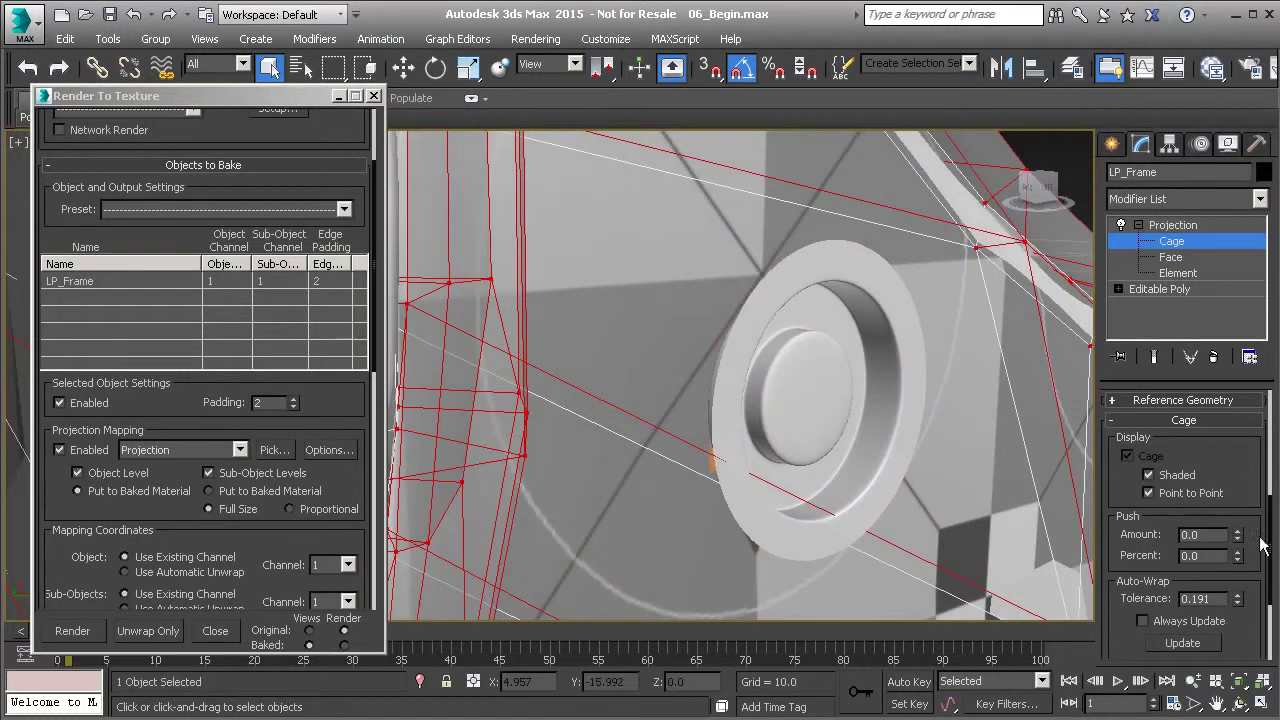
pyautogui.moveTo(1240, 548); pyautogui.dragTo(1241, 537)
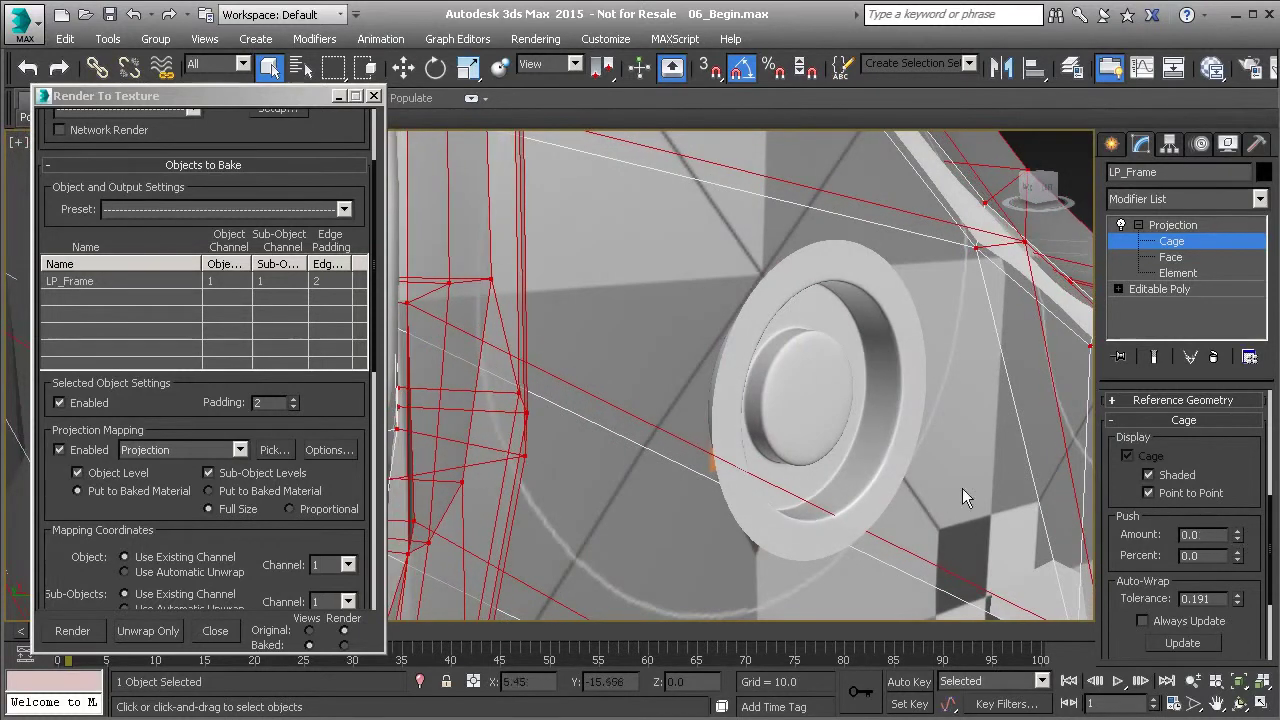
# Select the trigger element and push its cage vertices outward by 0.01
pyautogui.scroll(-10, 800, 340)
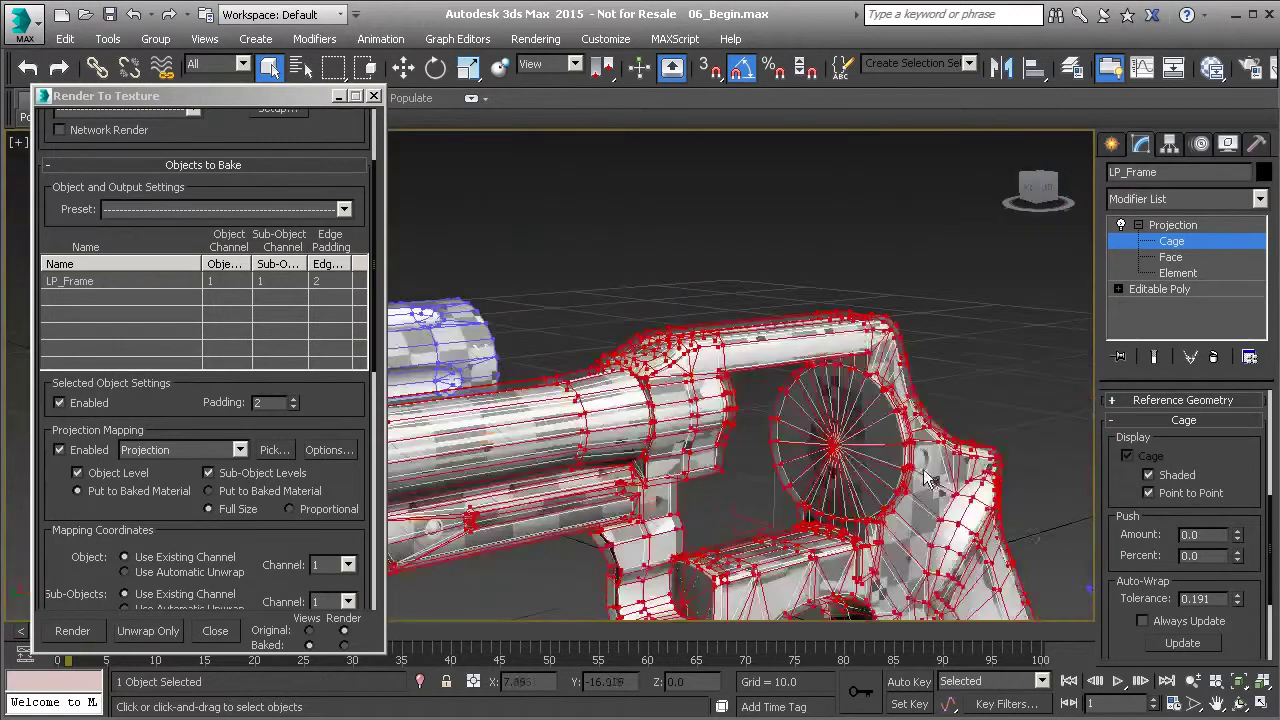
pyautogui.keyDown('alt'); pyautogui.moveTo(800, 340); pyautogui.dragTo(812, 382, button='middle'); pyautogui.keyUp('alt')
pyautogui.click(1194, 274)
pyautogui.click(928, 352)
pyautogui.press('z')
pyautogui.scroll(5, 1155, 450)
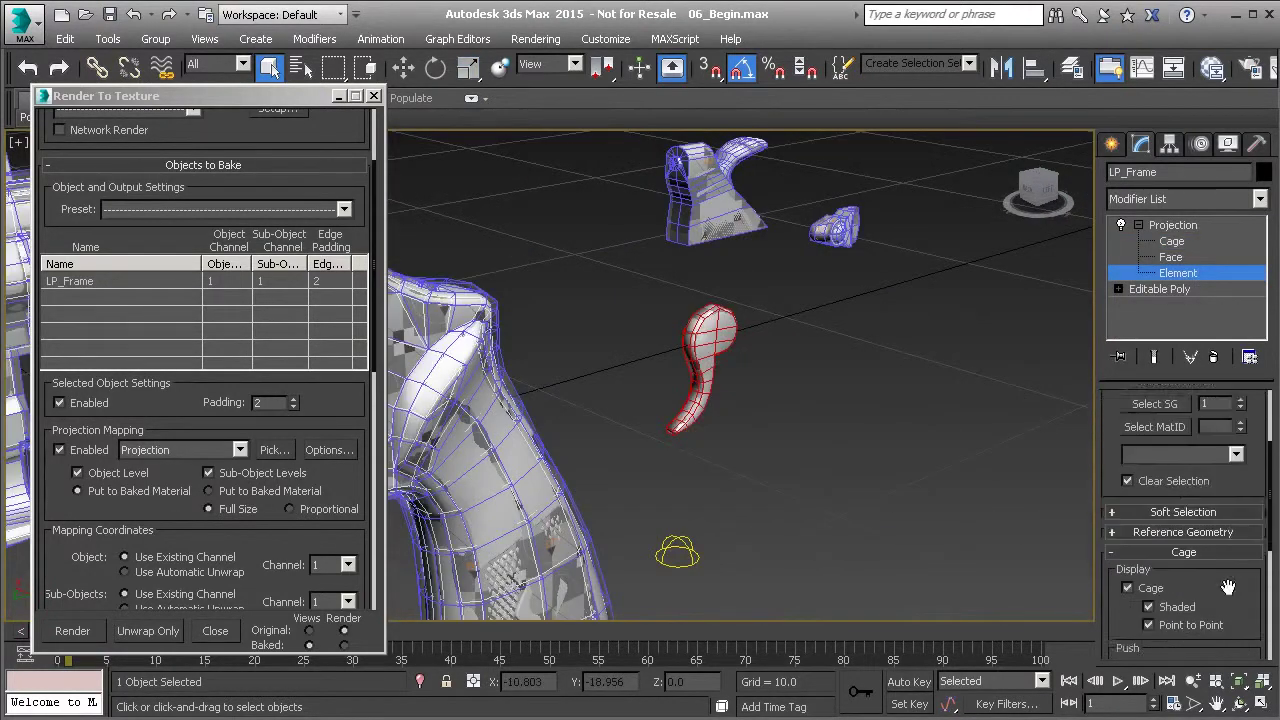
pyautogui.press('1')
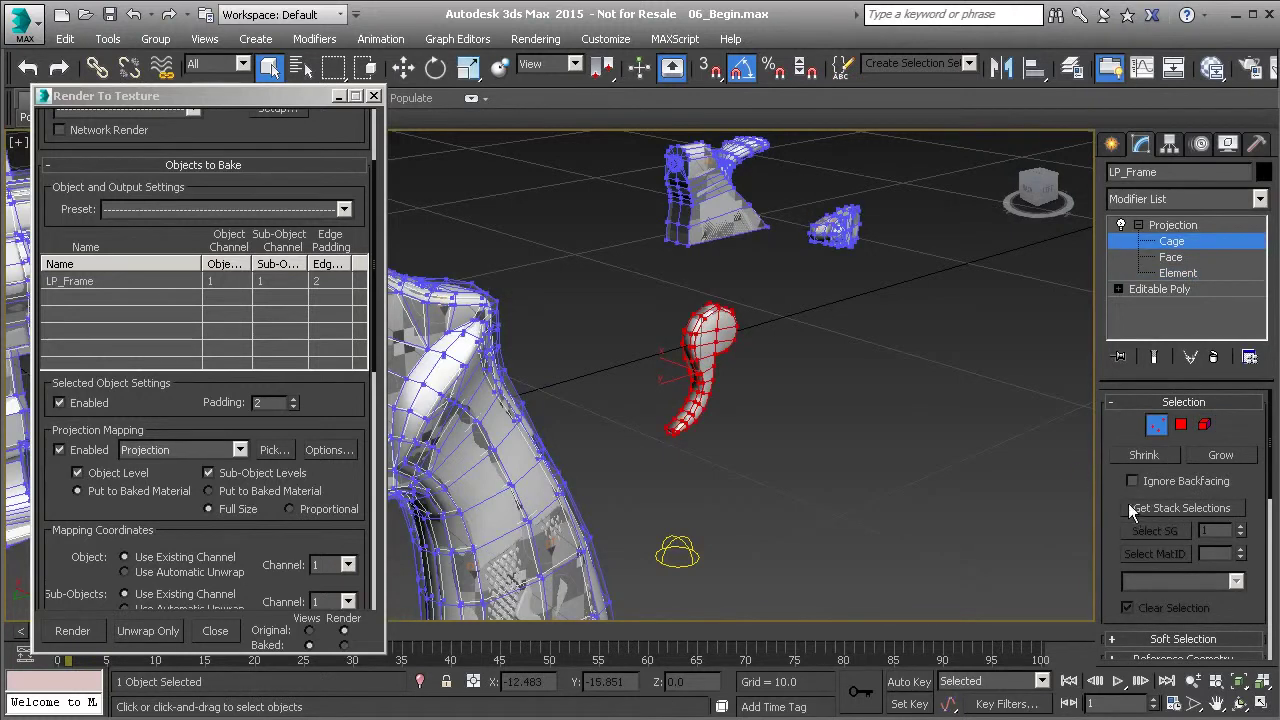
pyautogui.scroll(-5, 1135, 510)
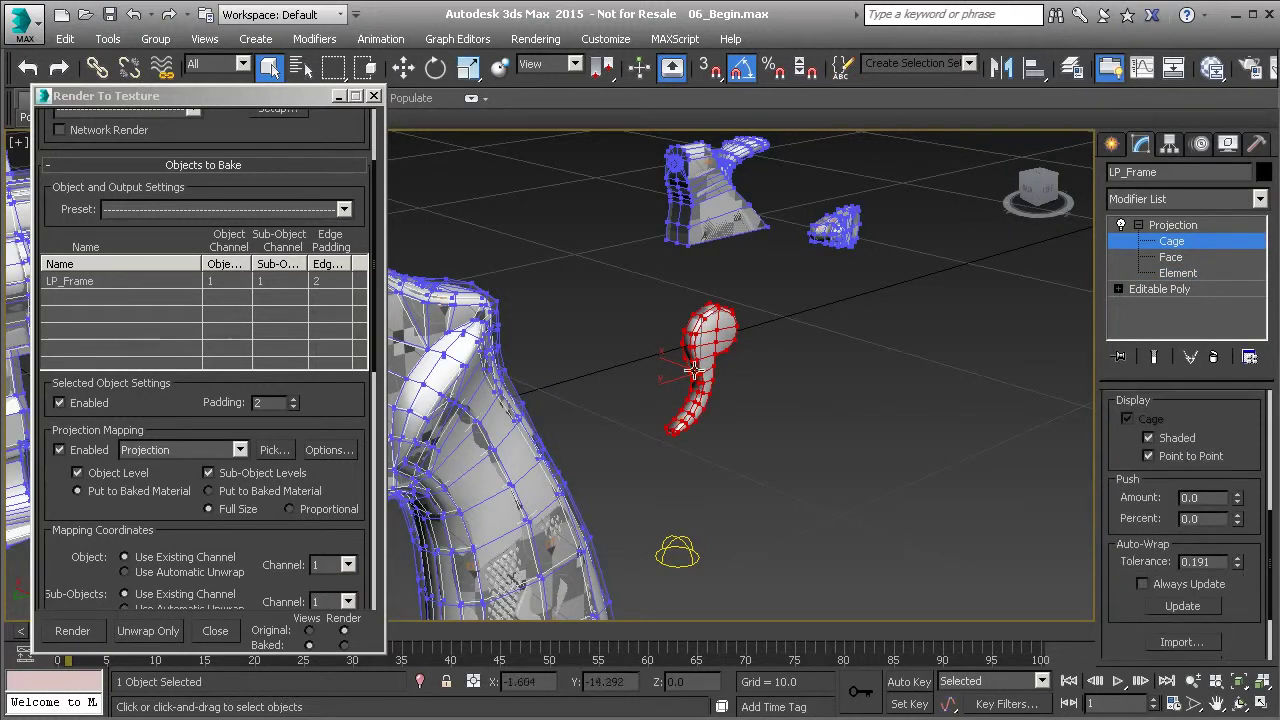
pyautogui.moveTo(1255, 460); pyautogui.dragTo(1249, 417)
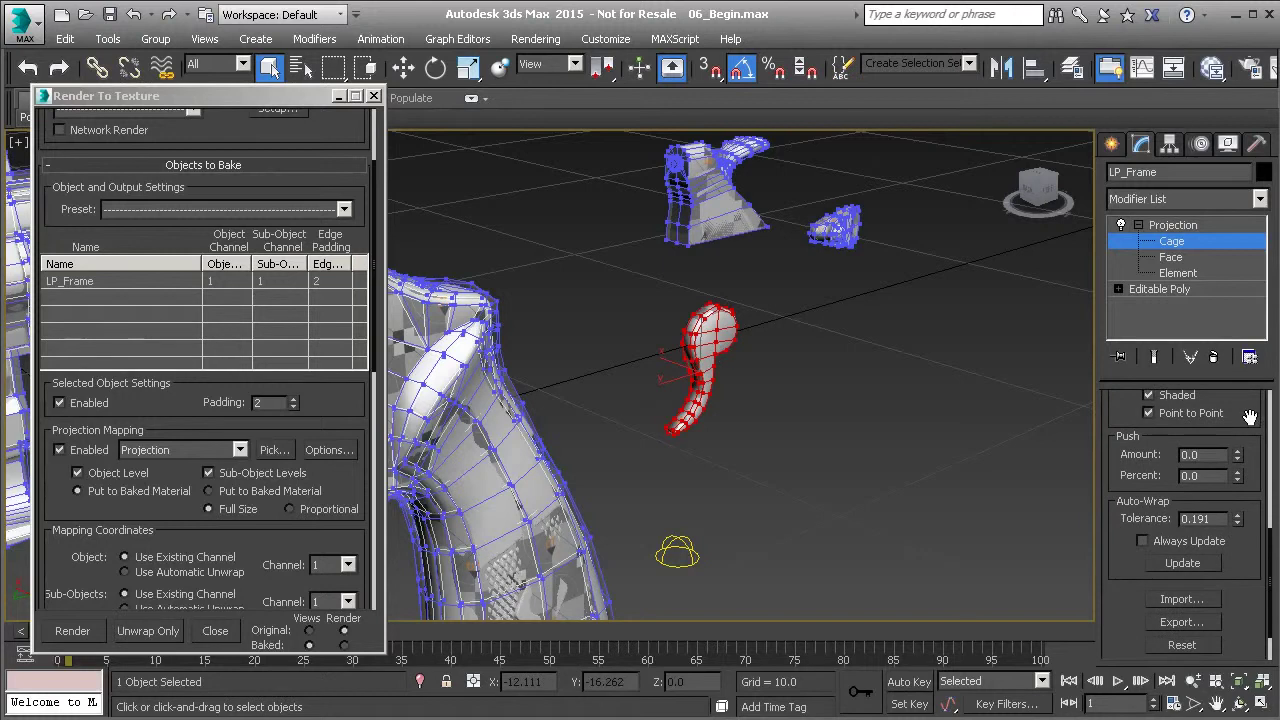
pyautogui.click(1238, 451)
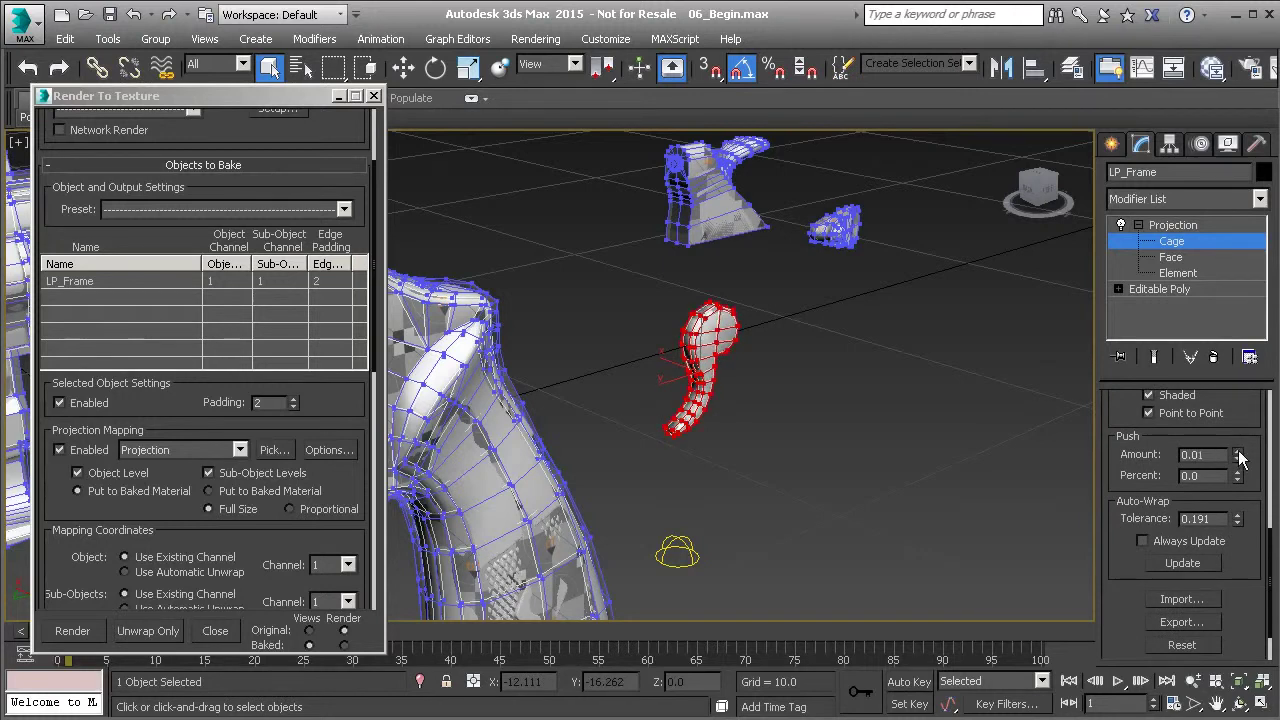
pyautogui.moveTo(780, 396); pyautogui.dragTo(722, 460, button='middle')
pyautogui.scroll(7, 686, 357)
pyautogui.scroll(-8, 830, 368)
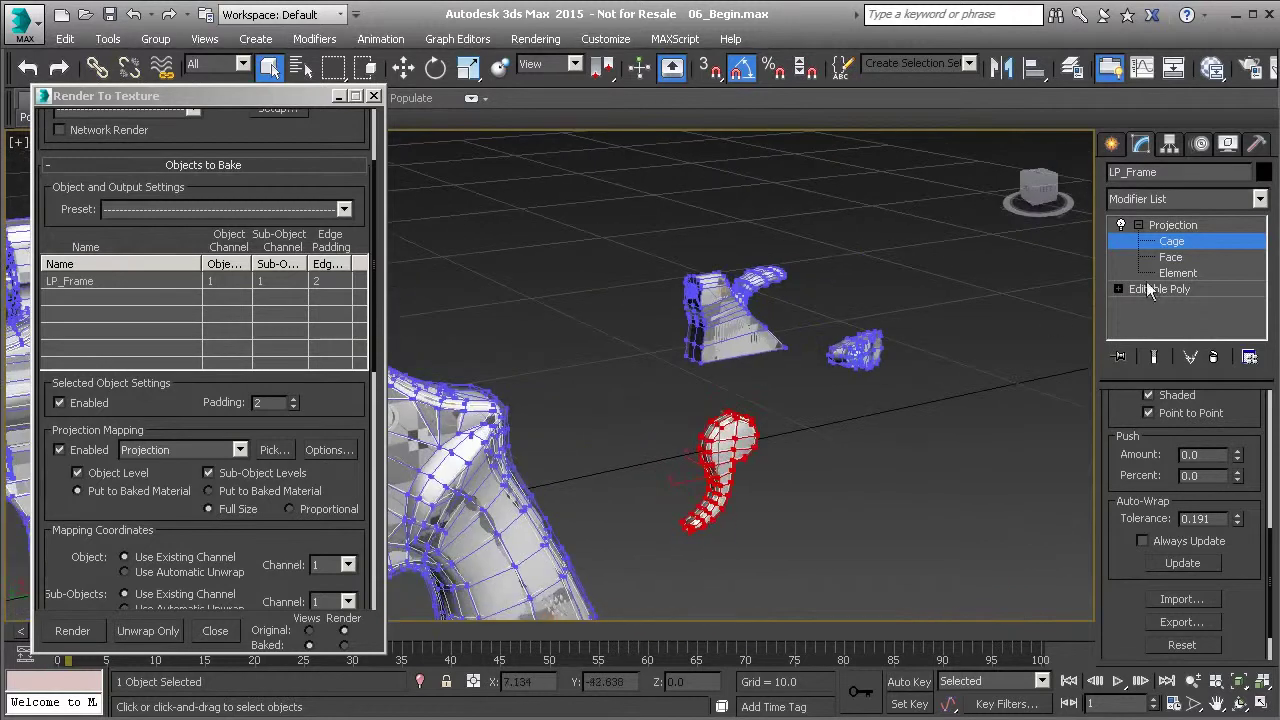
# Select the hammer element and push its cage vertices slightly outward around the high-poly hammer
pyautogui.press('3')
pyautogui.click(737, 311)
pyautogui.scroll(5, 1150, 430)
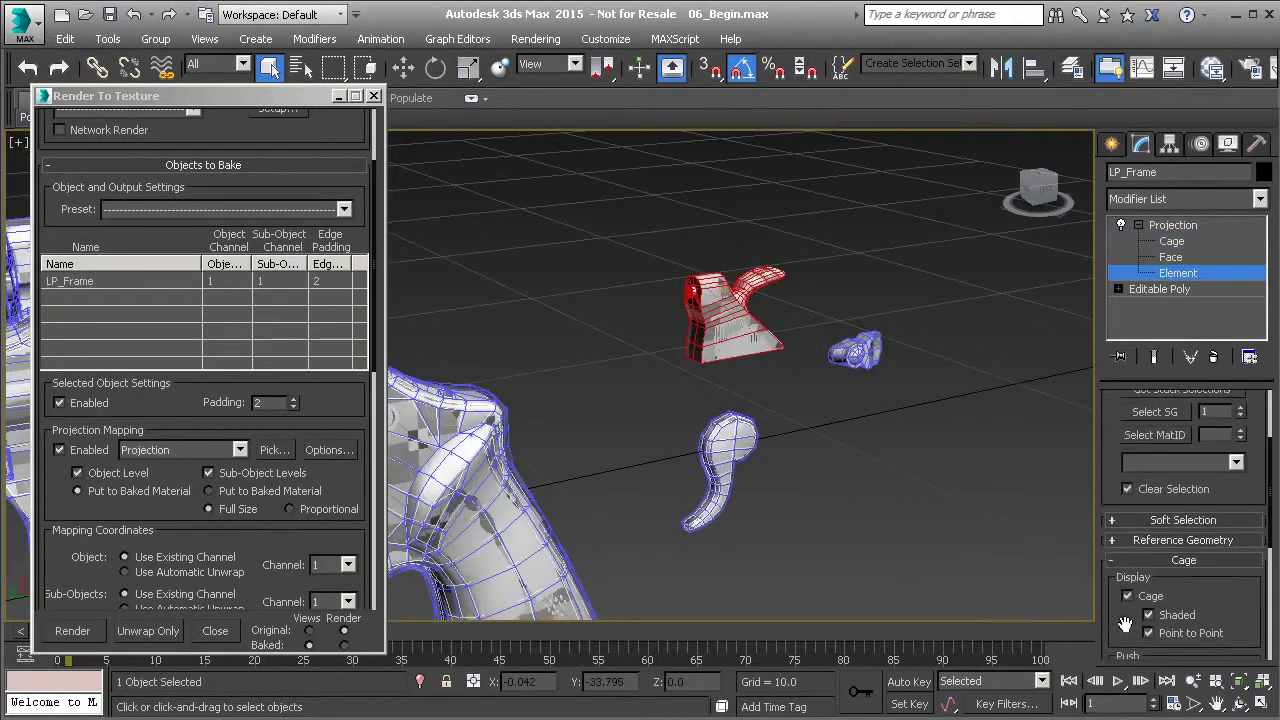
pyautogui.click(1154, 425)
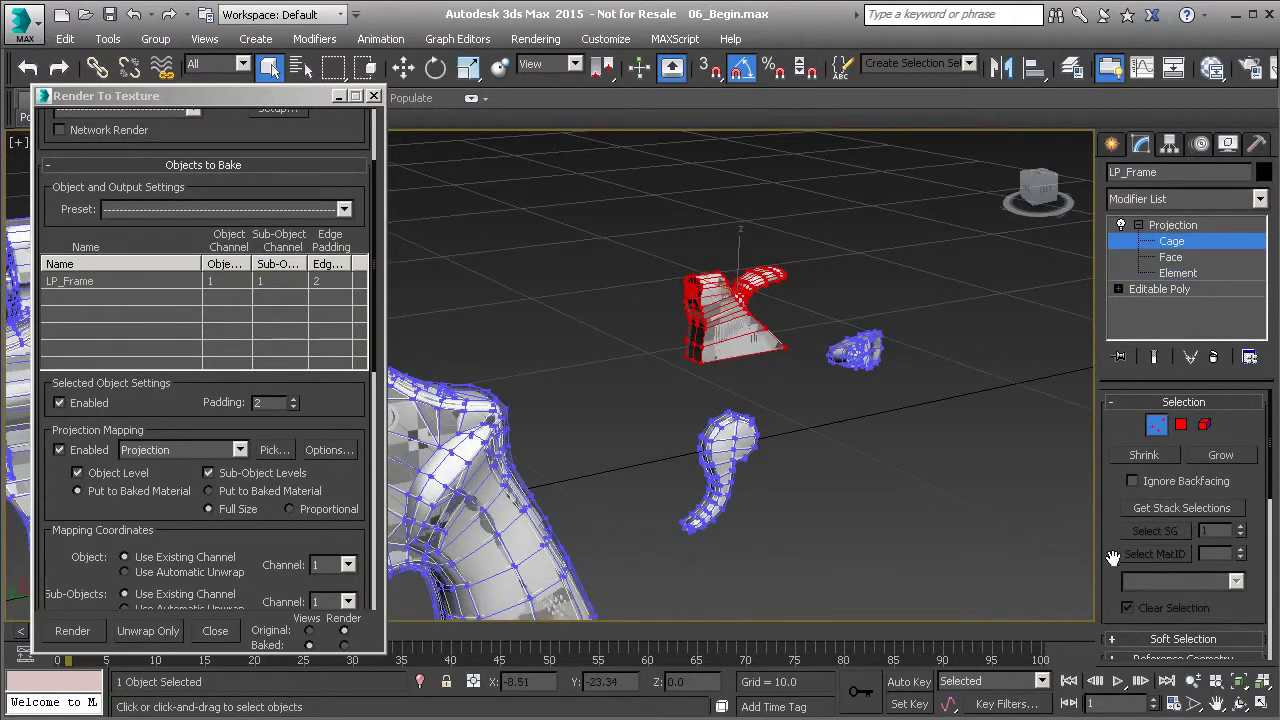
pyautogui.scroll(-5, 1113, 557)
pyautogui.moveTo(1238, 477); pyautogui.dragTo(1240, 460)
pyautogui.scroll(5, 750, 276)
pyautogui.scroll(-2, 792, 418)
# Select the small key lock element beside the hammer at the Projection modifier's Element level
pyautogui.keyDown('alt'); pyautogui.moveTo(792, 418); pyautogui.dragTo(765, 325, button='middle'); pyautogui.keyUp('alt')
pyautogui.moveTo(796, 515); pyautogui.dragTo(743, 403, button='middle')
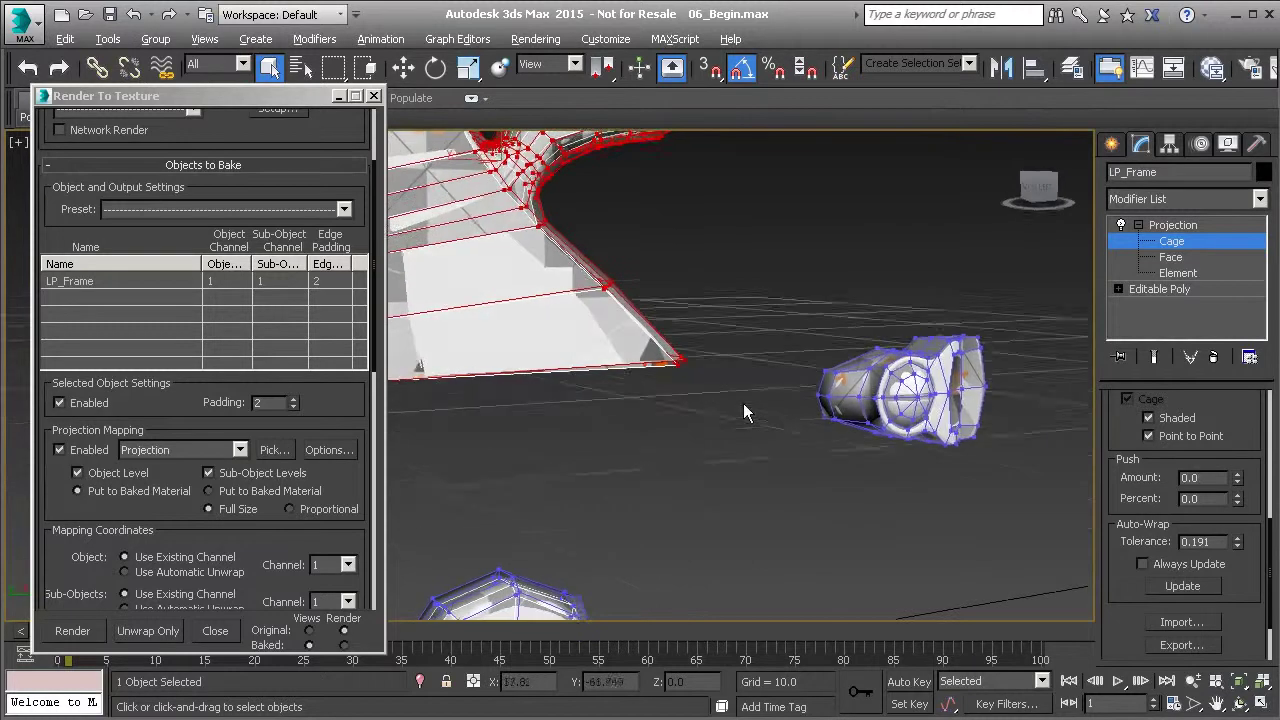
pyautogui.click(1172, 274)
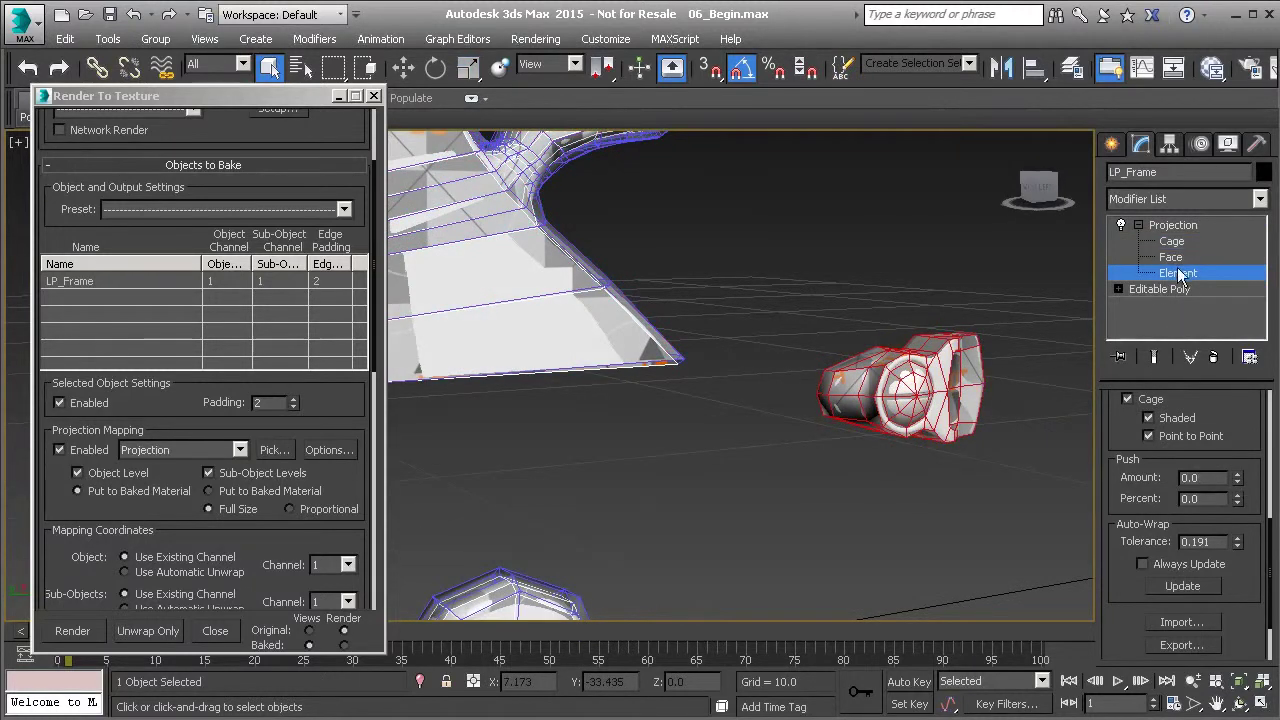
# Try to push the key lock's cage outward at Element level, and undo the push
pyautogui.moveTo(1237, 477); pyautogui.dragTo(1238, 460)
pyautogui.moveTo(608, 298); pyautogui.dragTo(692, 357, button='middle')
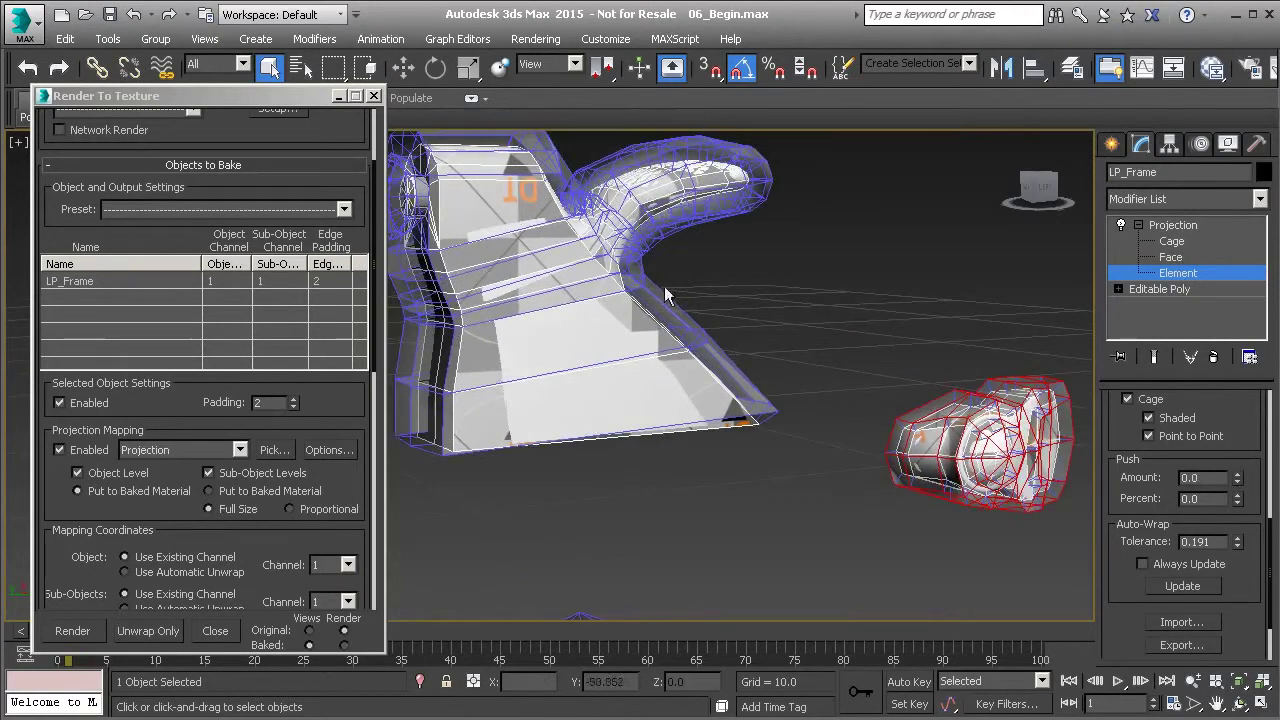
pyautogui.hotkey('ctrl', 'z')
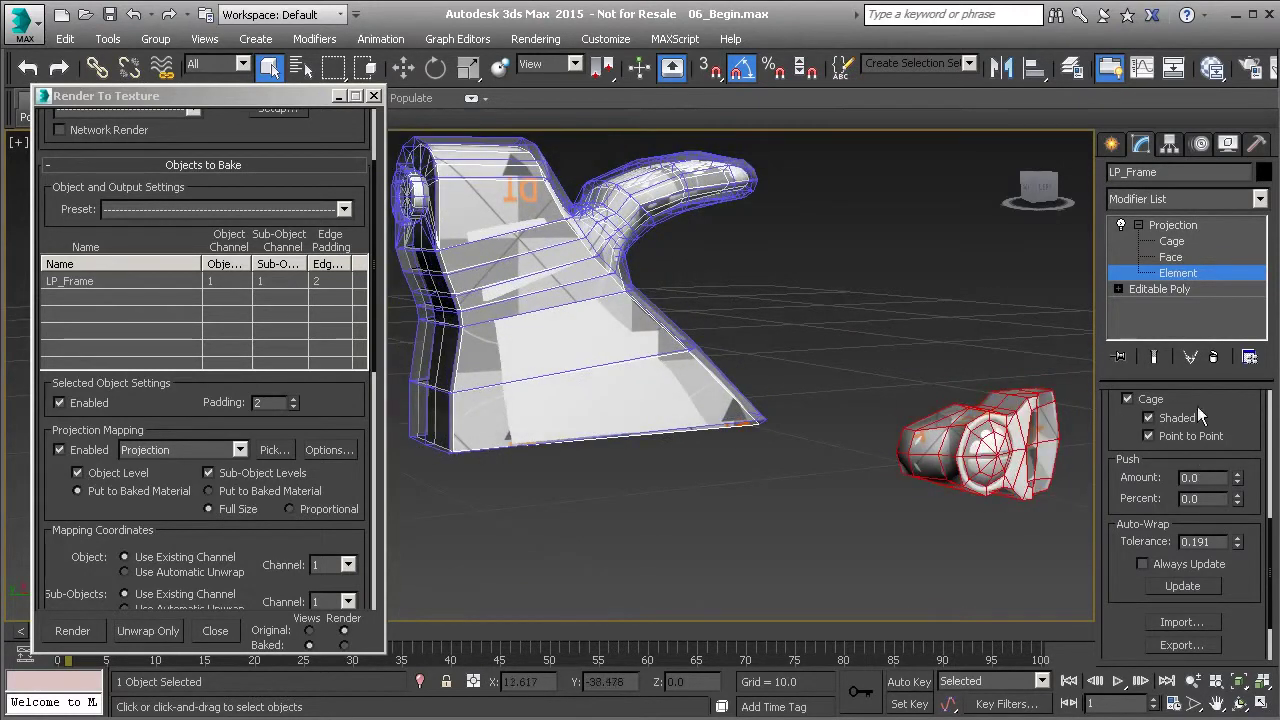
# Convert the key lock selection to cage vertices and push them outward by about 0.05
pyautogui.scroll(5, 1118, 422)
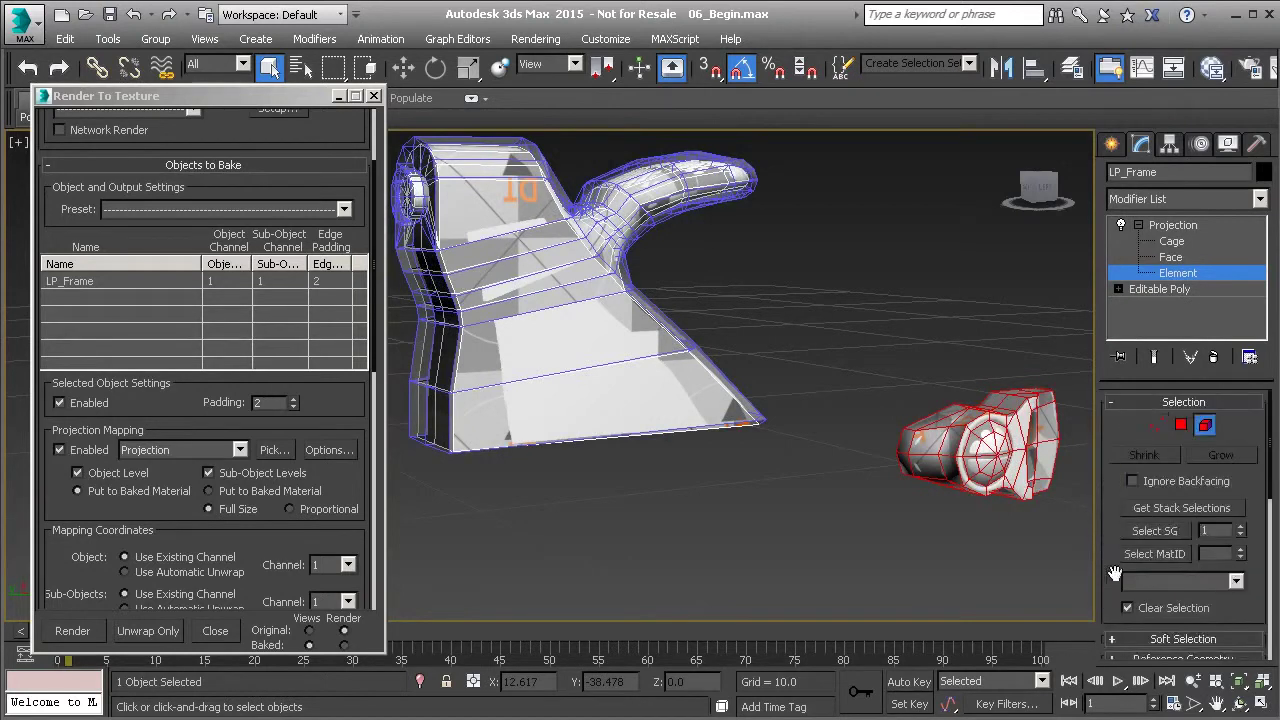
pyautogui.press('1')
pyautogui.moveTo(975, 455); pyautogui.dragTo(900, 447, button='middle')
pyautogui.scroll(-5, 1142, 550)
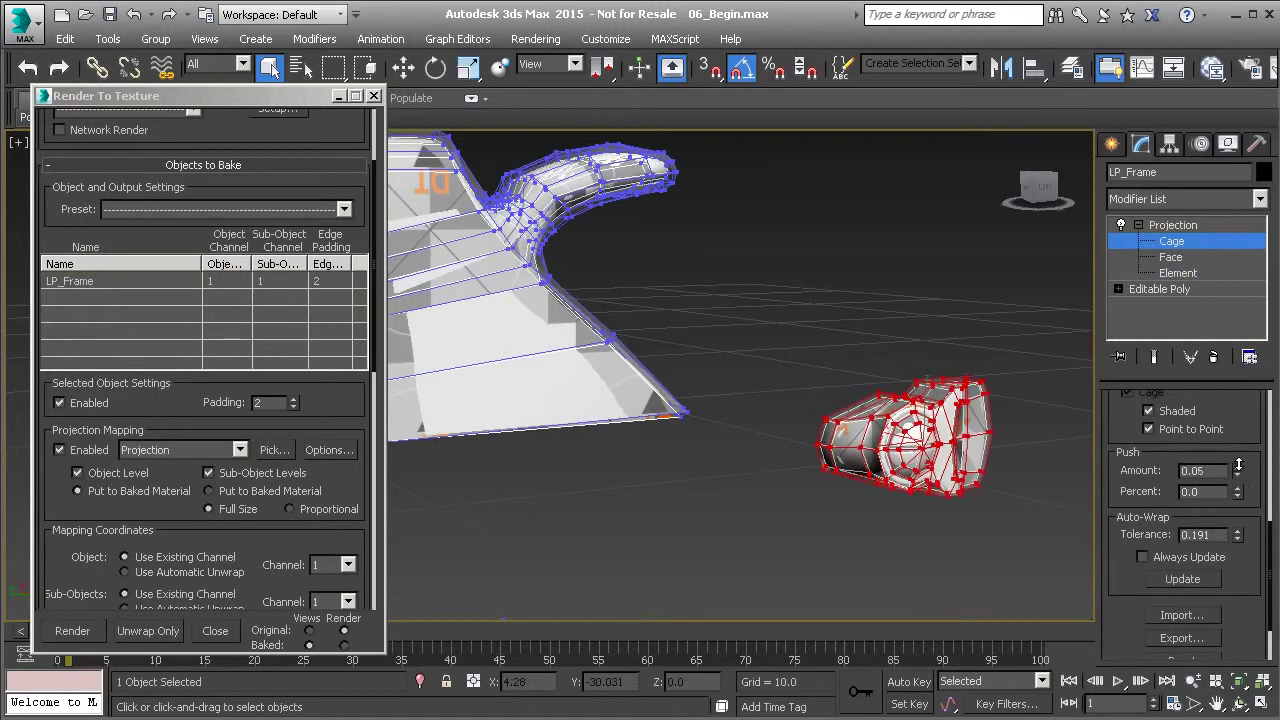
pyautogui.scroll(-8, 843, 483)
pyautogui.moveTo(843, 483); pyautogui.dragTo(985, 462, button='middle')
# Select the cylinder element and push its cage vertices outward in small increments until they enclose the high-poly flutes
pyautogui.scroll(5, 652, 410)
pyautogui.keyDown('alt'); pyautogui.moveTo(673, 417); pyautogui.dragTo(724, 446, button='middle'); pyautogui.keyUp('alt')
pyautogui.click(1201, 274)
pyautogui.click(754, 376)
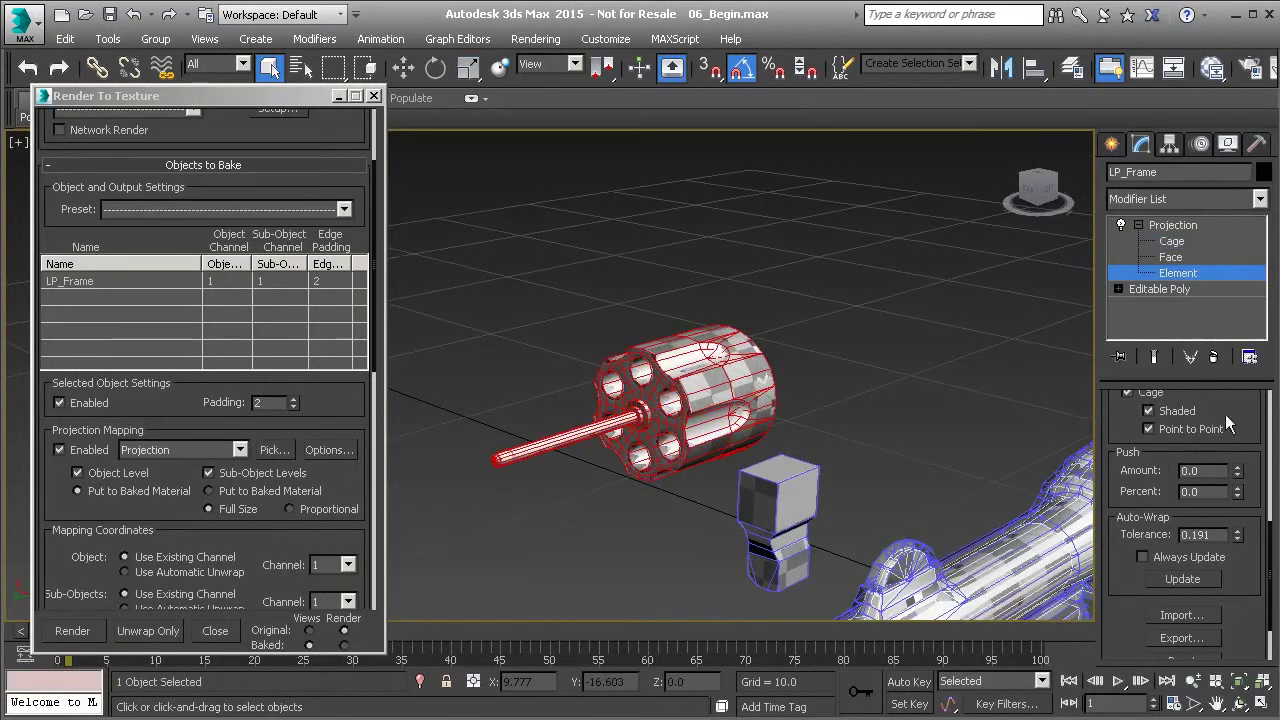
pyautogui.scroll(6, 1225, 425)
pyautogui.click(1155, 426)
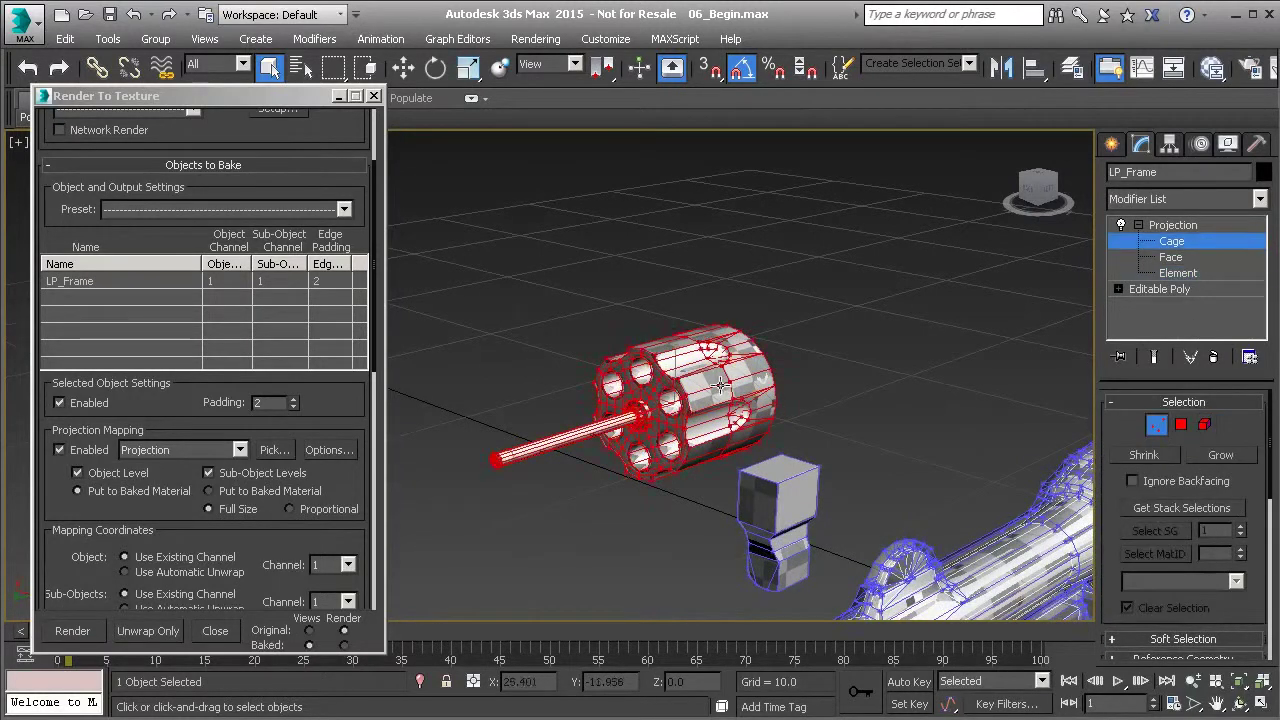
pyautogui.scroll(10, 720, 383)
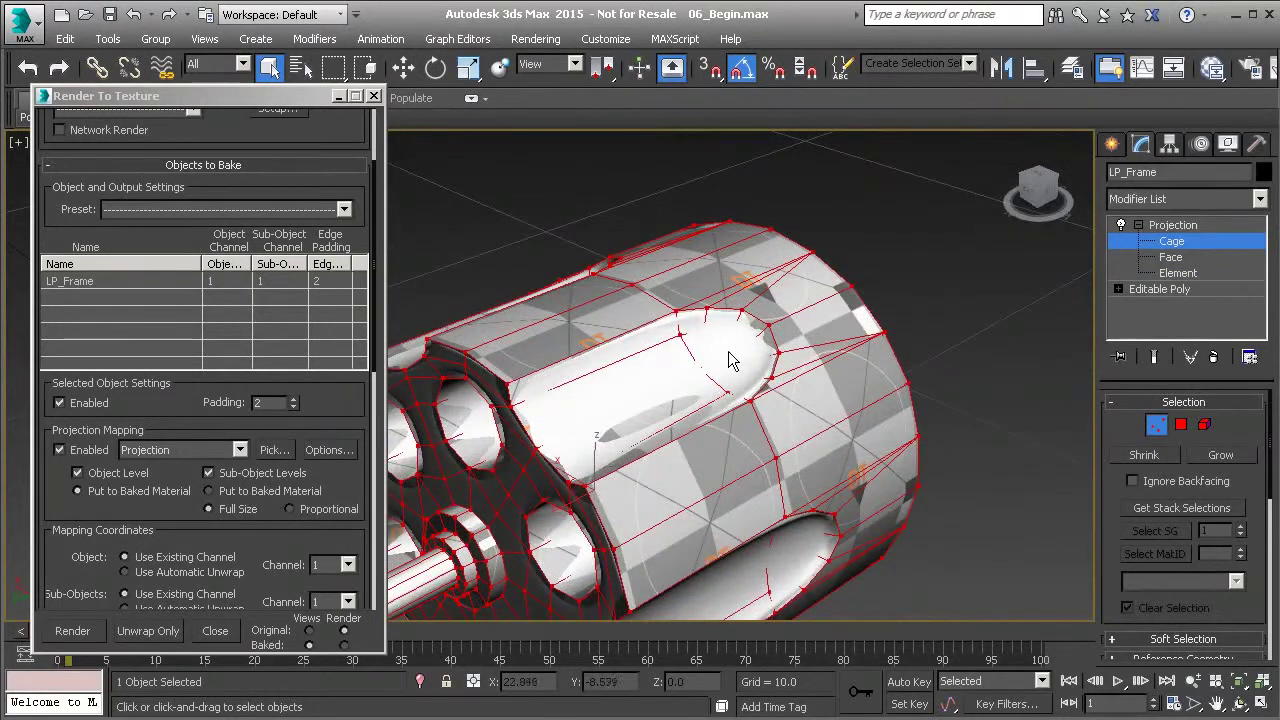
pyautogui.scroll(5, 731, 359)
pyautogui.scroll(-5, 1210, 518)
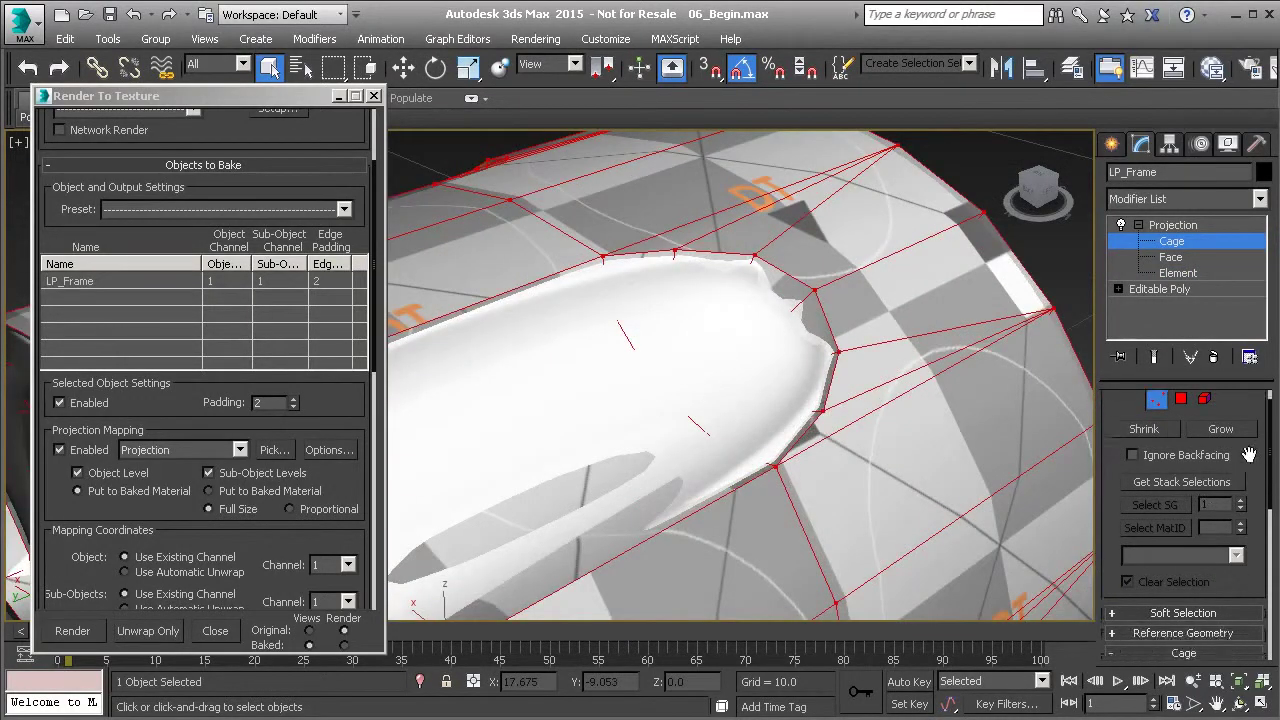
pyautogui.click(1238, 488)
pyautogui.click(1238, 488)
pyautogui.click(1238, 488)
pyautogui.click(1238, 488)
pyautogui.click(1238, 488)
pyautogui.click(1238, 488)
pyautogui.click(1238, 488)
pyautogui.click(1238, 488)
pyautogui.click(1238, 488)
pyautogui.click(1238, 488)
pyautogui.click(1238, 488)
# Select the cage vertices of the round knob at the centre of the cylinder's end and push them slightly inward
pyautogui.keyDown('alt'); pyautogui.moveTo(818, 405); pyautogui.dragTo(854, 444, button='middle'); pyautogui.keyUp('alt')
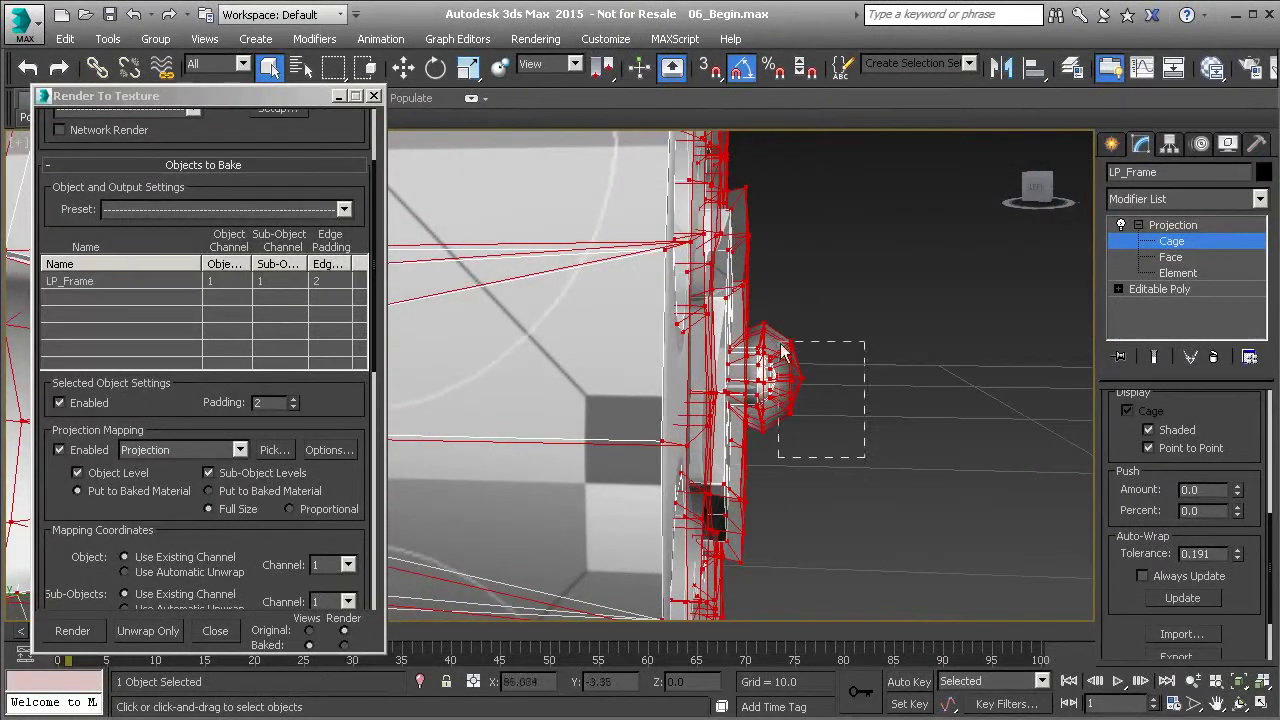
pyautogui.moveTo(762, 316); pyautogui.dragTo(758, 313)
pyautogui.keyDown('alt'); pyautogui.moveTo(815, 390); pyautogui.dragTo(800, 395, button='middle'); pyautogui.keyUp('alt')
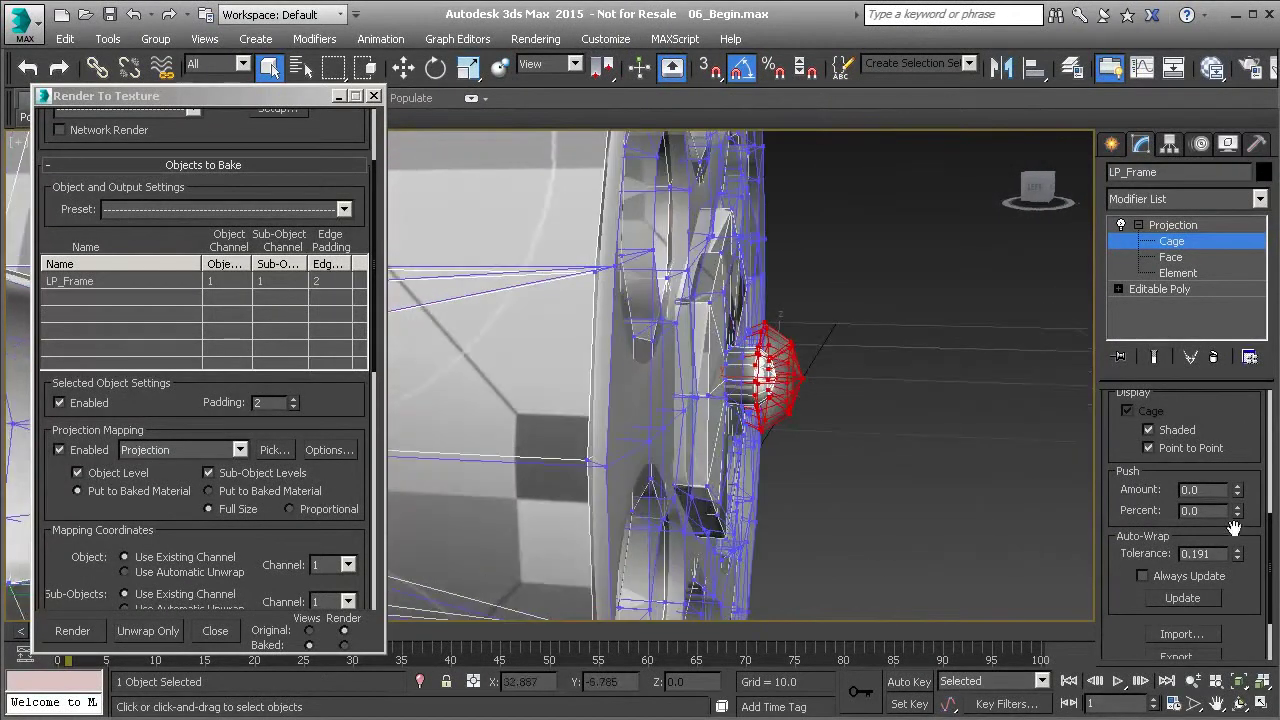
pyautogui.moveTo(1236, 496); pyautogui.dragTo(1236, 508)
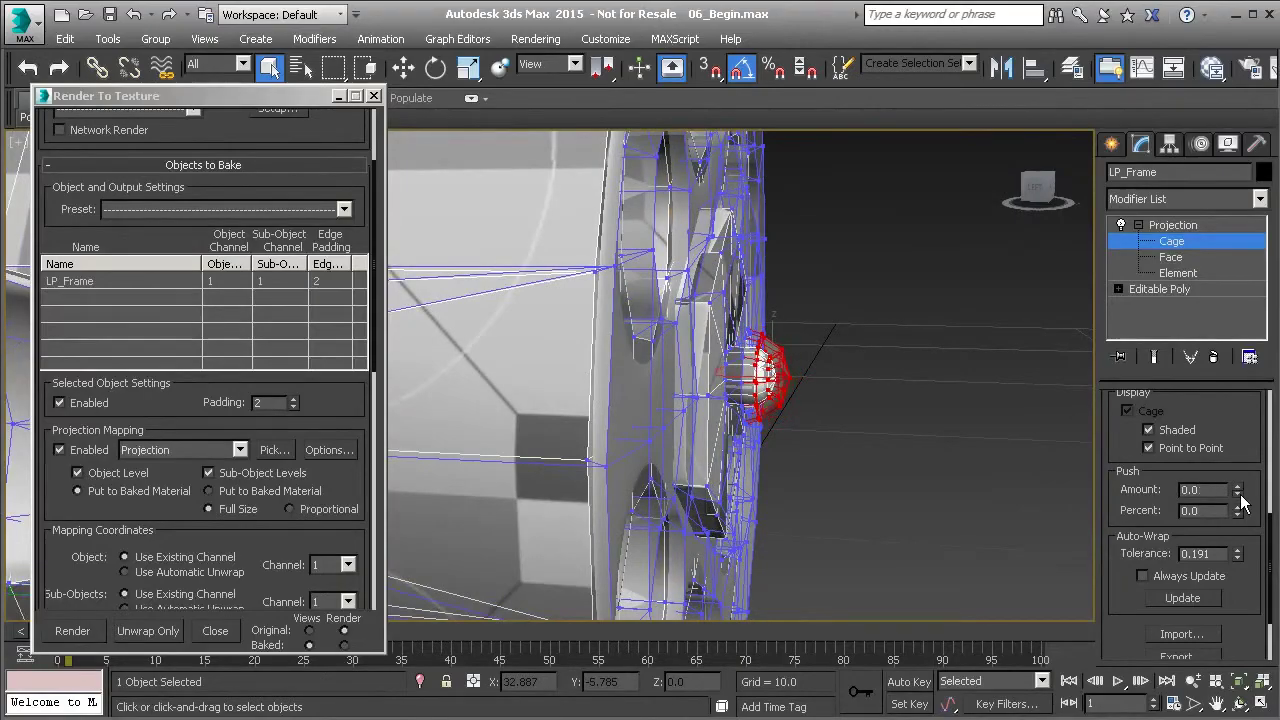
# Select the blocky crane element beside the cylinder, convert the selection to cage vertices and push them slightly outward
pyautogui.keyDown('alt'); pyautogui.moveTo(935, 468); pyautogui.dragTo(759, 424, button='middle'); pyautogui.keyUp('alt')
pyautogui.scroll(-5, 833, 464)
pyautogui.click(1177, 273)
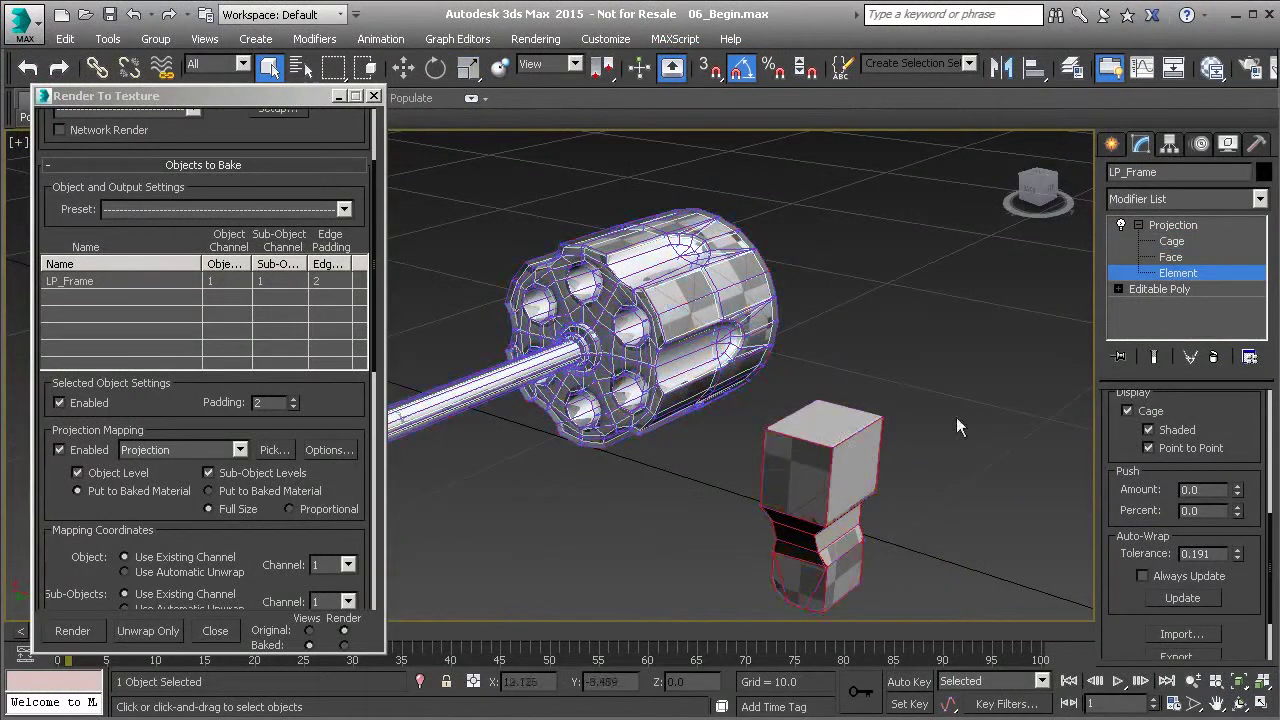
pyautogui.click(1171, 242)
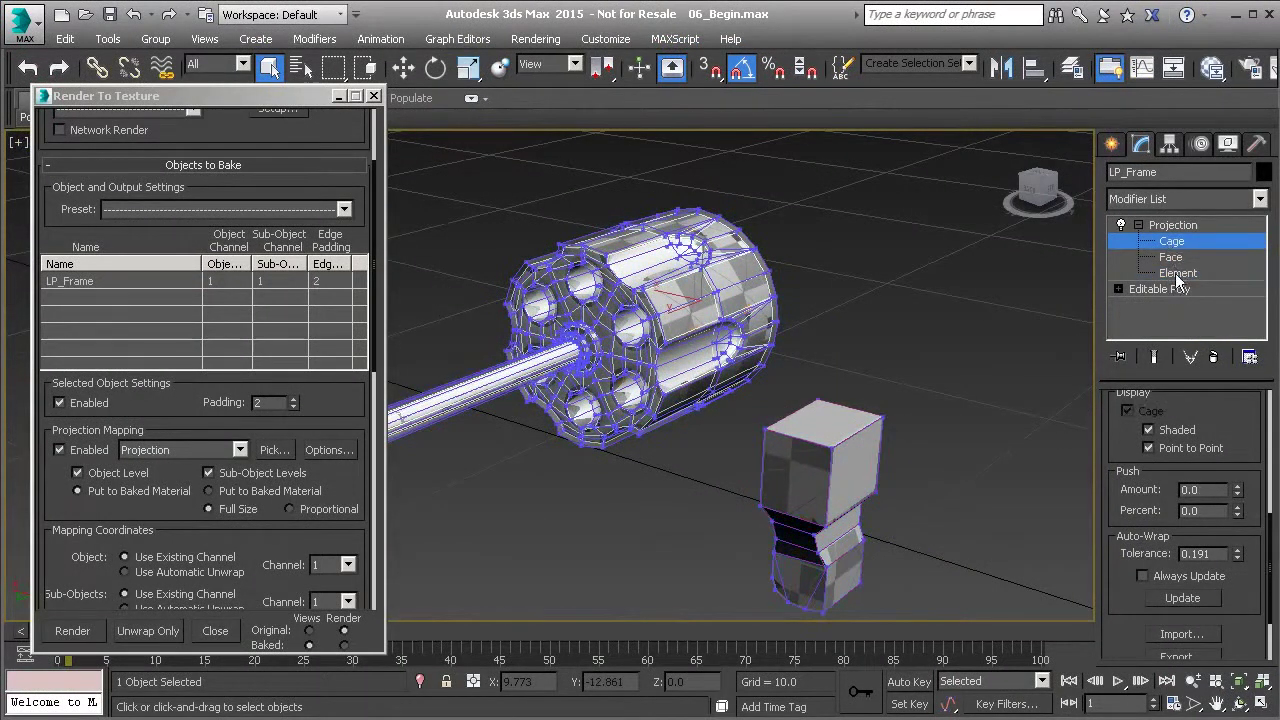
pyautogui.click(1177, 273)
pyautogui.scroll(3, 1195, 440)
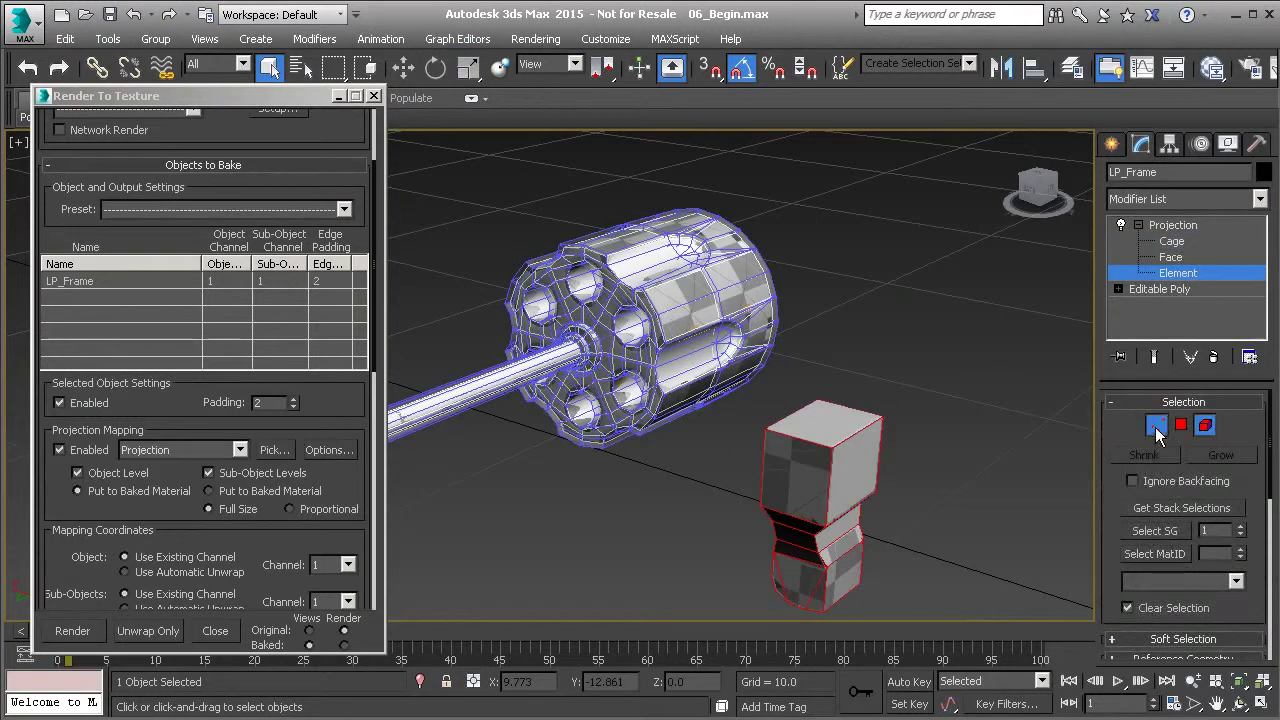
pyautogui.press('1')
pyautogui.scroll(-5, 1218, 495)
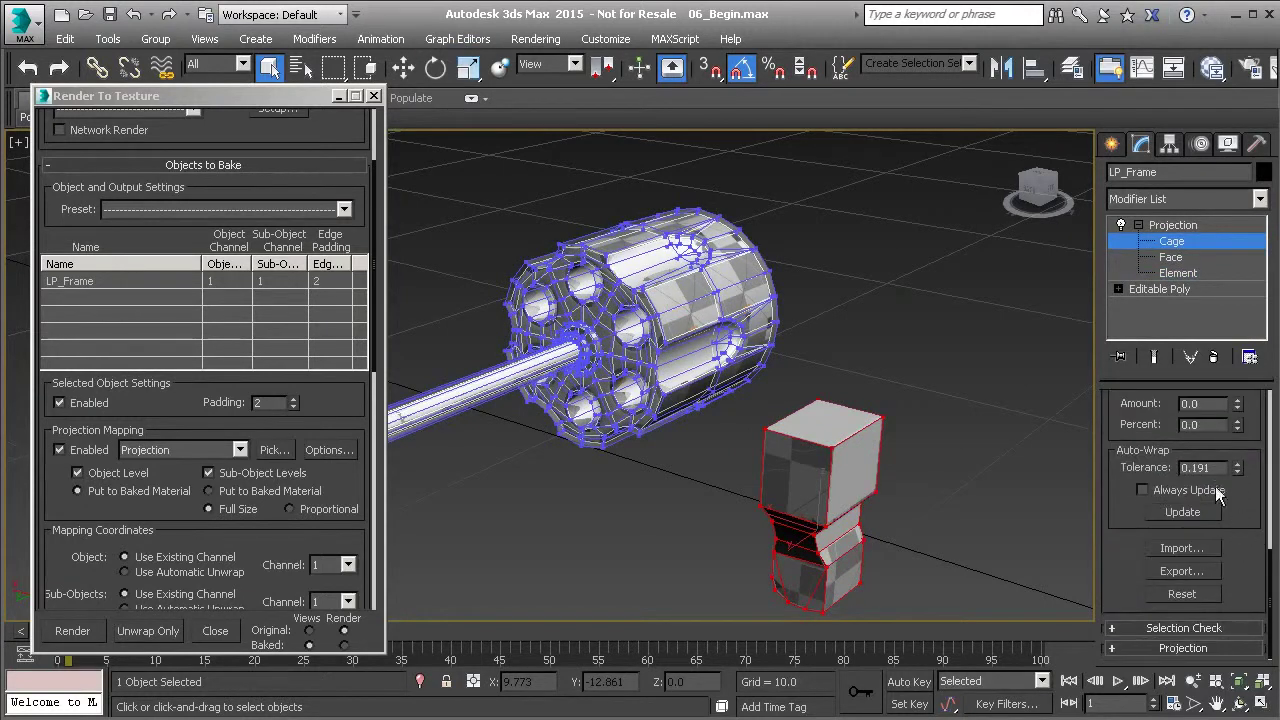
pyautogui.moveTo(1237, 410); pyautogui.dragTo(1240, 405)
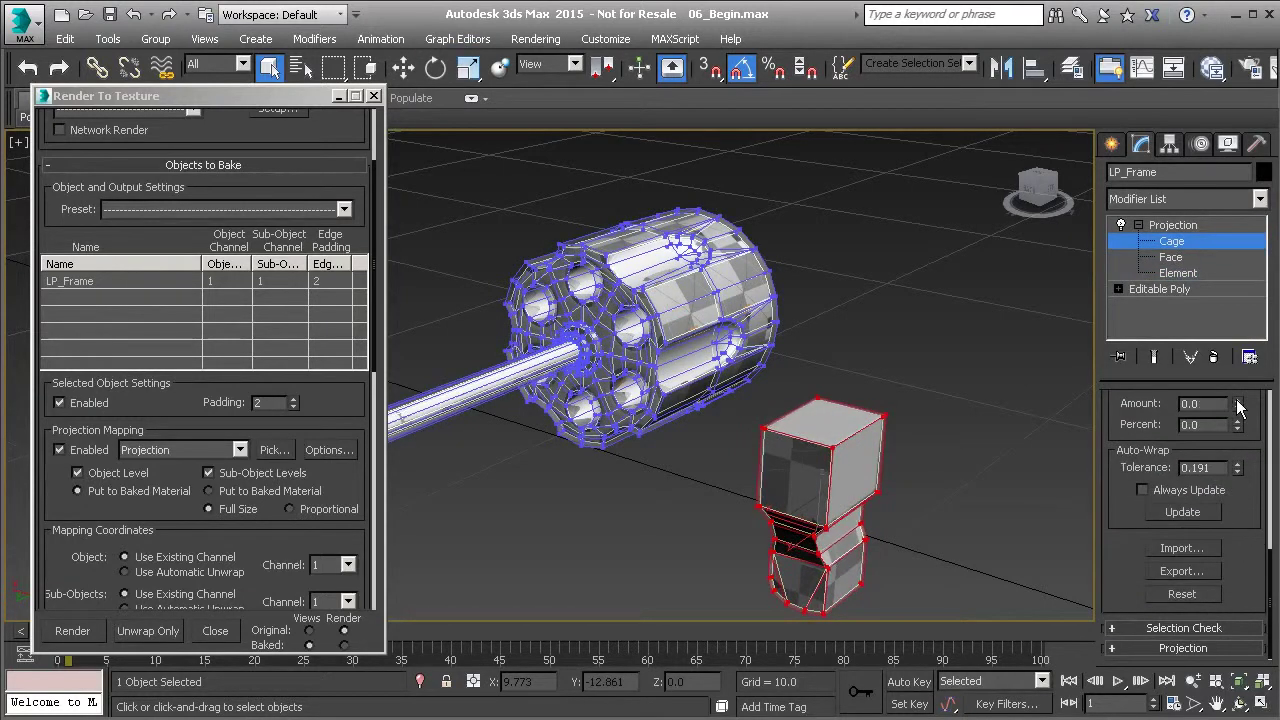
# Inspect the cage around the cylinder, frame, grip and detached parts of the revolver, and leave the Cage sub-object level
pyautogui.moveTo(848, 450); pyautogui.dragTo(703, 458, button='middle')
pyautogui.scroll(-3, 657, 398)
pyautogui.scroll(-5, 677, 425)
pyautogui.scroll(6, 863, 468)
pyautogui.keyDown('alt'); pyautogui.moveTo(863, 468); pyautogui.dragTo(817, 471, button='middle'); pyautogui.keyUp('alt')
pyautogui.scroll(-3, 816, 479)
pyautogui.scroll(-5, 863, 431)
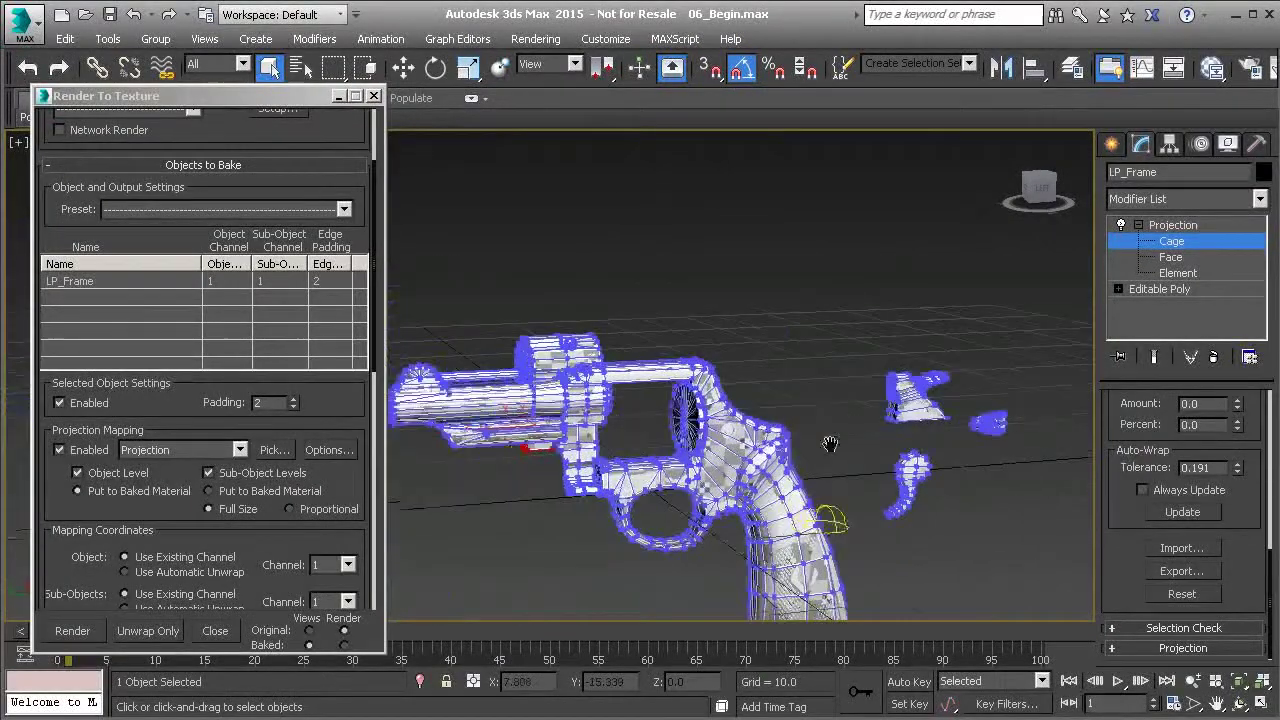
pyautogui.keyDown('alt'); pyautogui.moveTo(720, 441); pyautogui.dragTo(820, 425, button='middle'); pyautogui.keyUp('alt')
pyautogui.scroll(4, 788, 434)
pyautogui.keyDown('alt'); pyautogui.moveTo(630, 366); pyautogui.dragTo(835, 370, button='middle'); pyautogui.keyUp('alt')
pyautogui.moveTo(950, 408); pyautogui.dragTo(722, 398, button='middle')
pyautogui.scroll(-3, 722, 398)
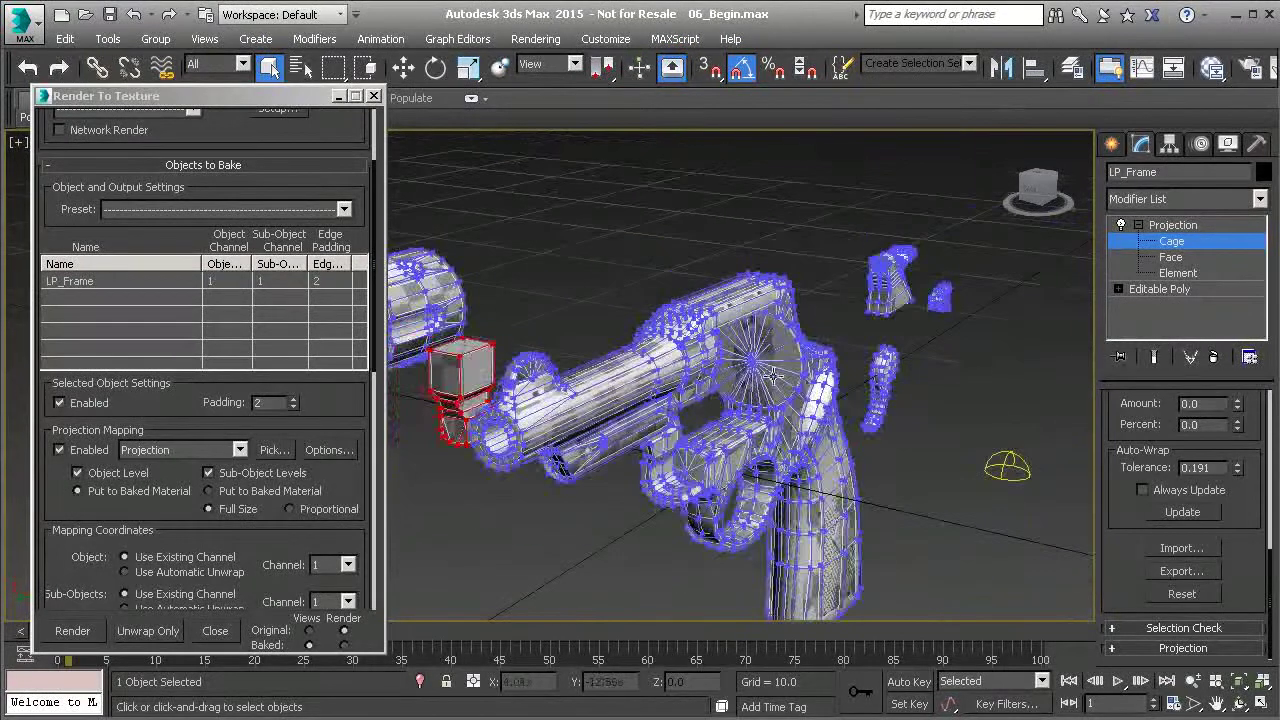
pyautogui.keyDown('alt'); pyautogui.moveTo(960, 316); pyautogui.dragTo(836, 316, button='middle'); pyautogui.keyUp('alt')
pyautogui.moveTo(899, 469); pyautogui.dragTo(994, 405, button='middle')
pyautogui.scroll(-4, 708, 394)
pyautogui.keyDown('alt'); pyautogui.moveTo(708, 394); pyautogui.dragTo(835, 430, button='middle'); pyautogui.keyUp('alt')
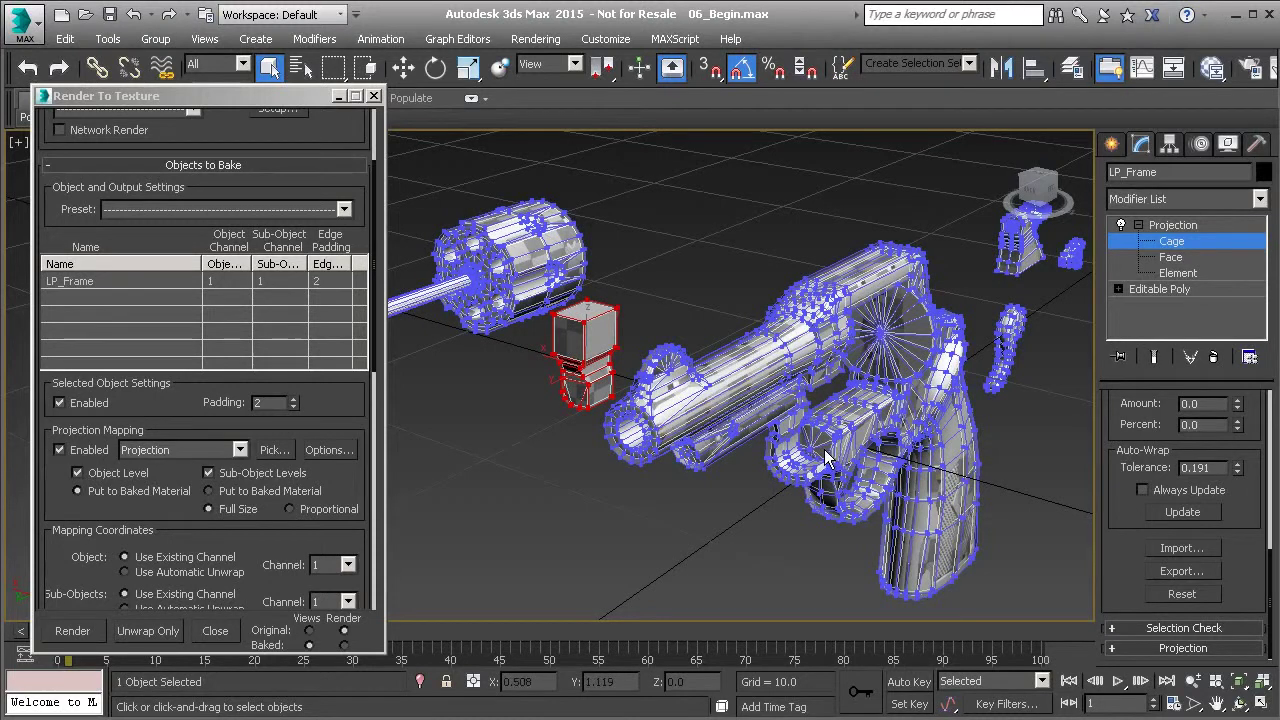
pyautogui.moveTo(648, 362); pyautogui.dragTo(798, 387, button='middle')
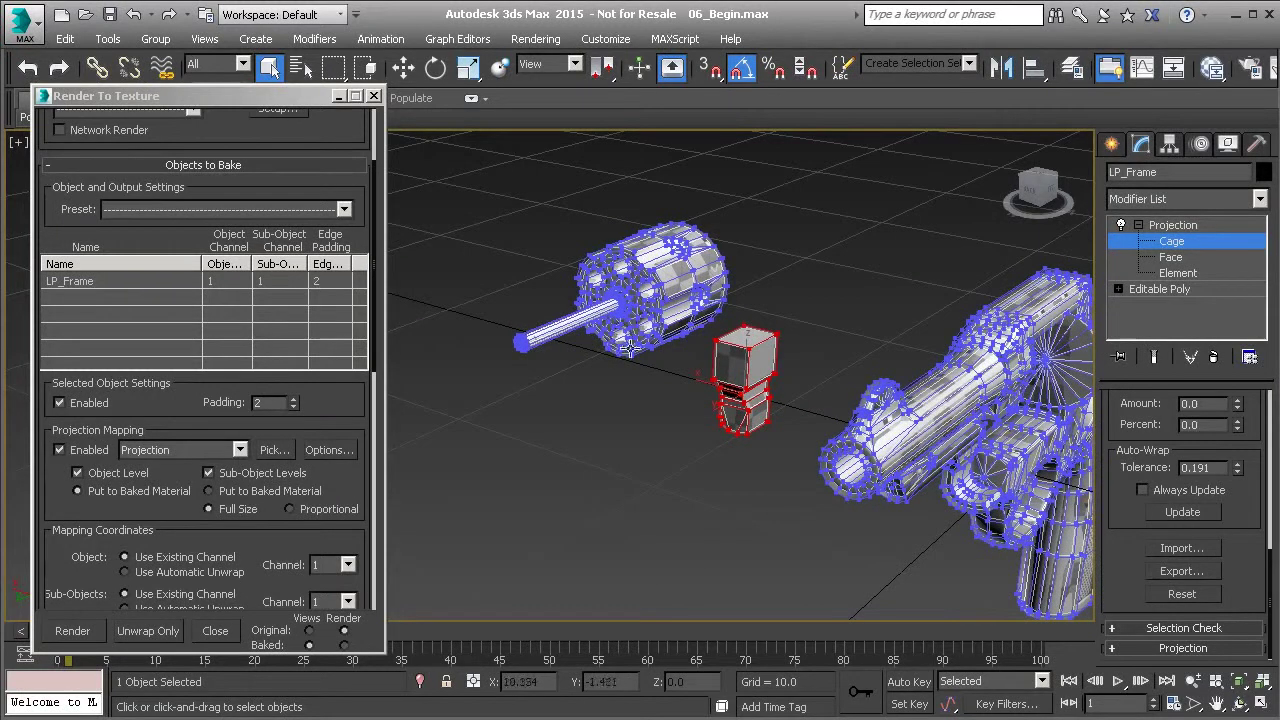
pyautogui.moveTo(918, 404); pyautogui.dragTo(775, 440, button='middle')
pyautogui.scroll(2, 703, 428)
pyautogui.scroll(-3, 703, 428)
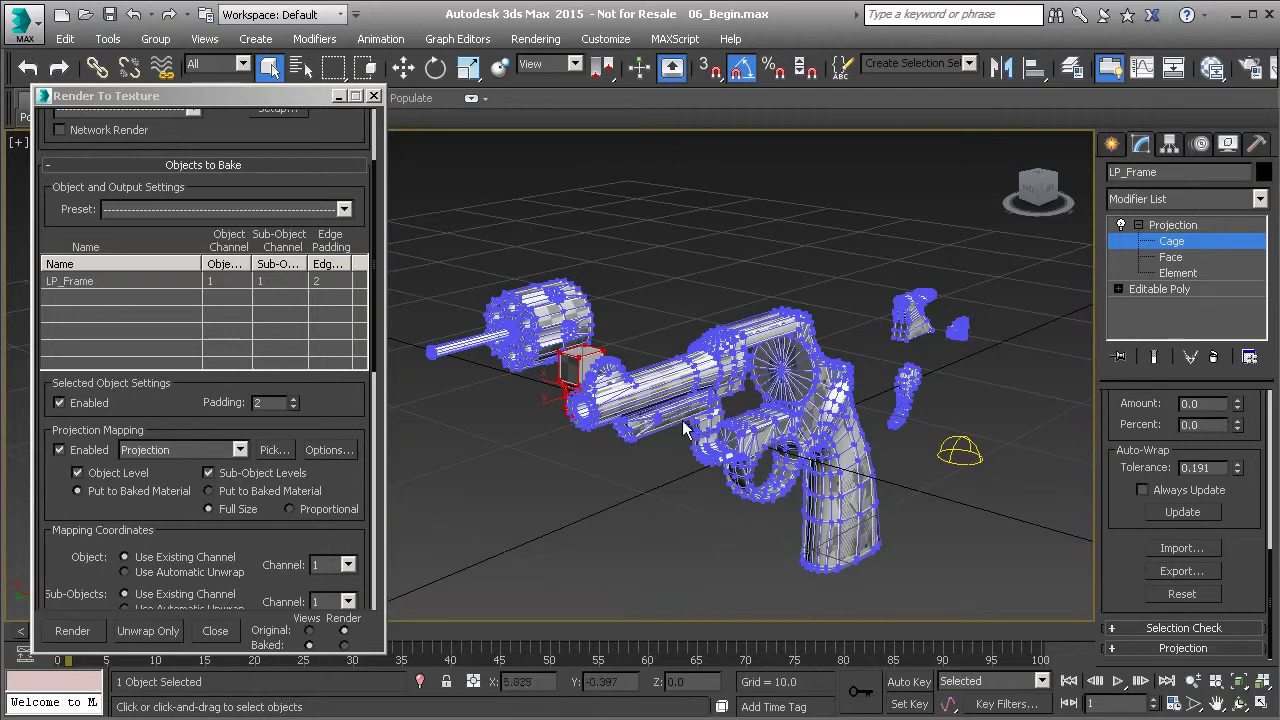
pyautogui.scroll(-3, 730, 445)
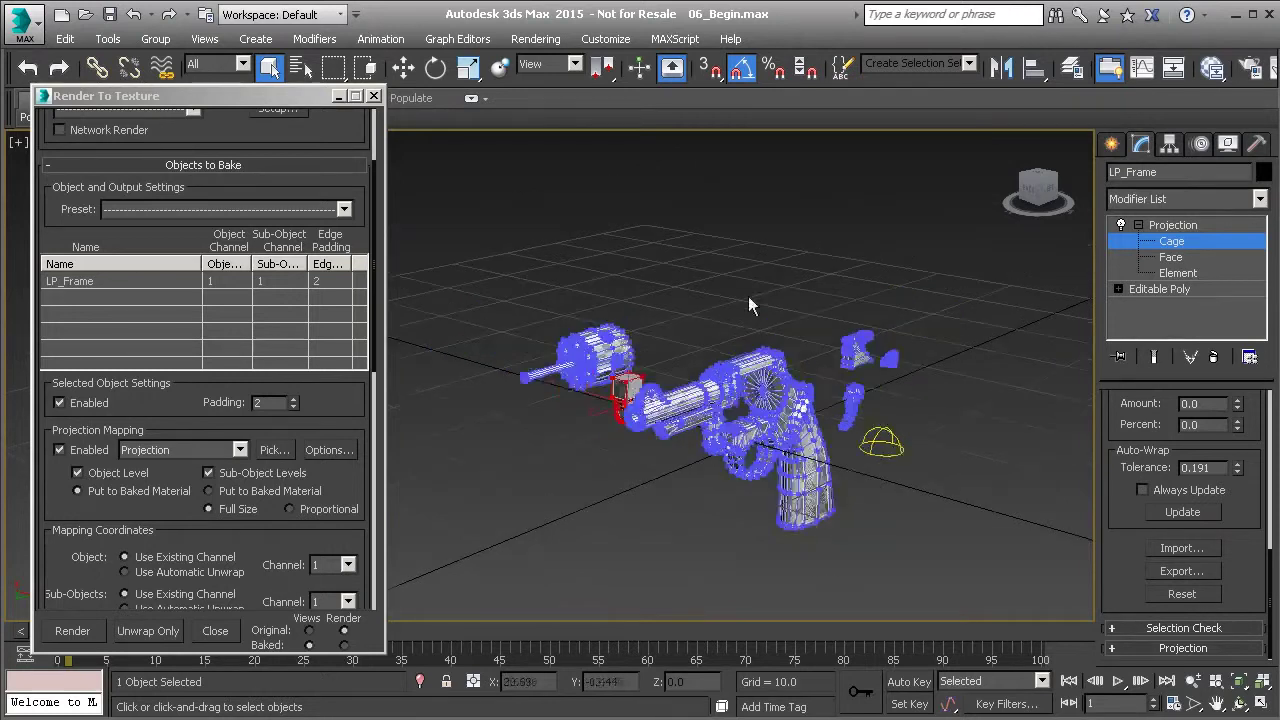
pyautogui.scroll(-1, 762, 430)
pyautogui.scroll(3, 762, 430)
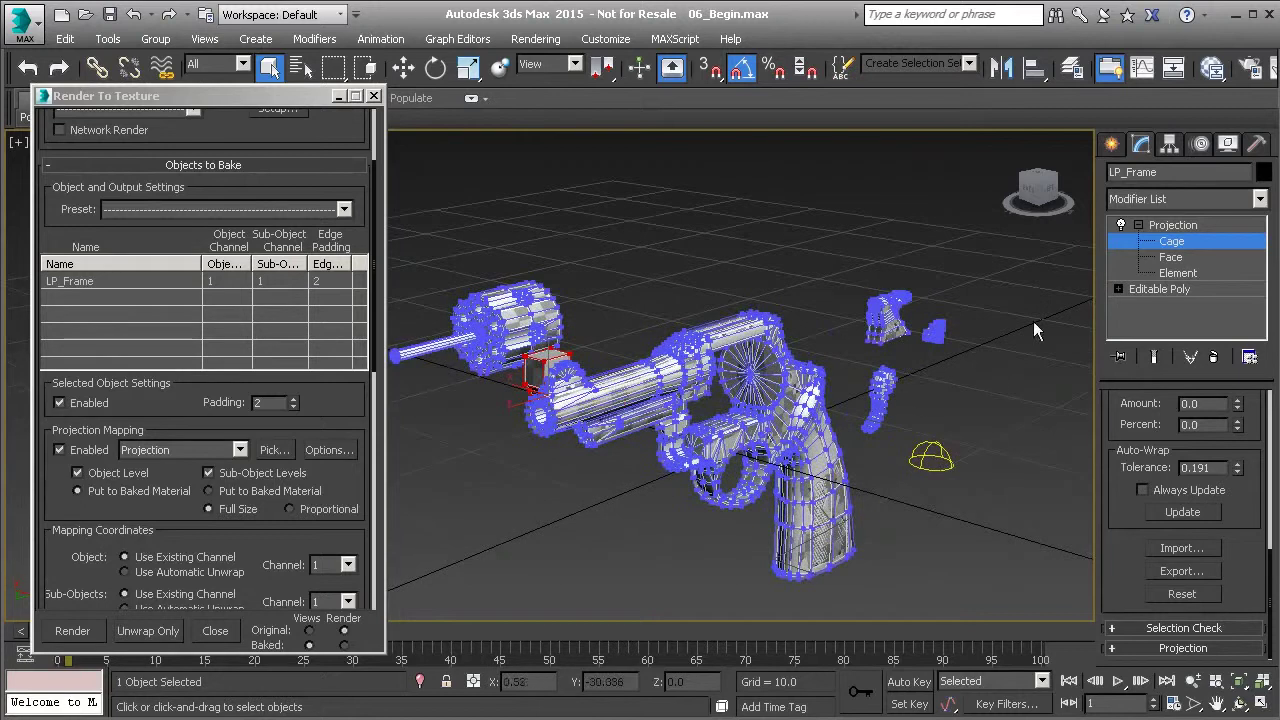
pyautogui.hotkey('ctrl', 'b')
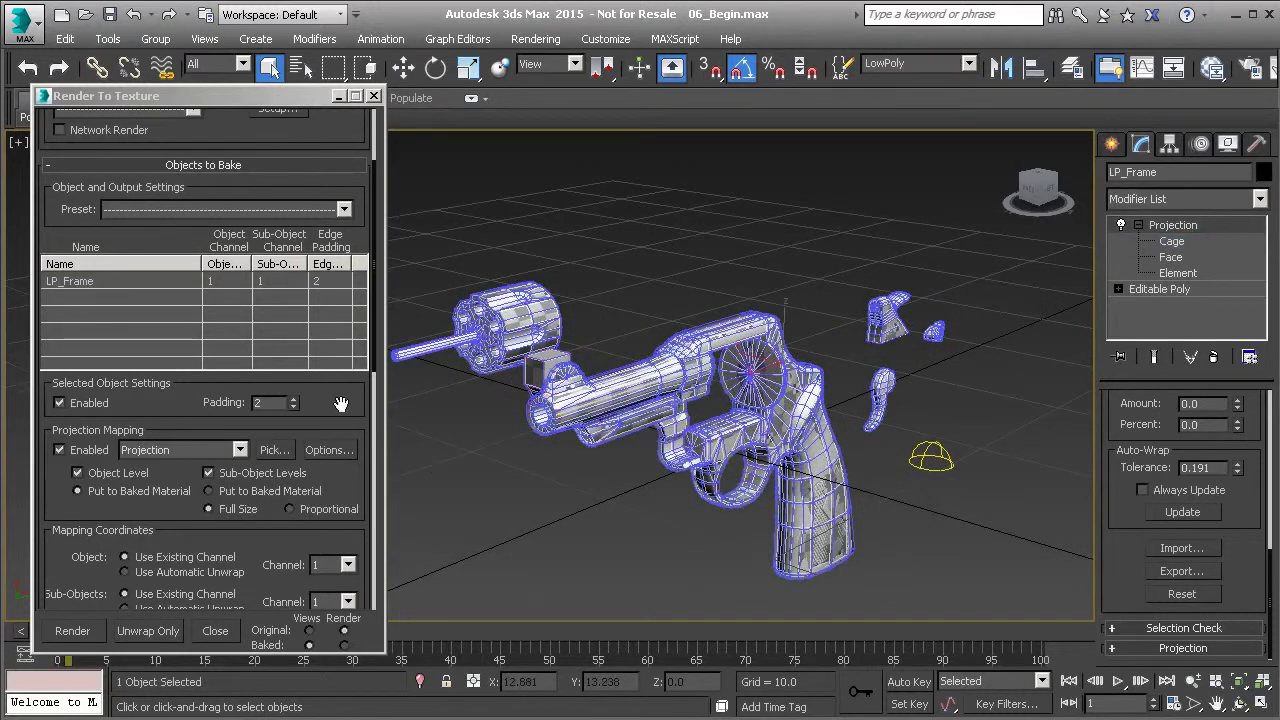
# Review the projection options of LP_Frame, including the ray miss check and its color
pyautogui.scroll(-5, 338, 418)
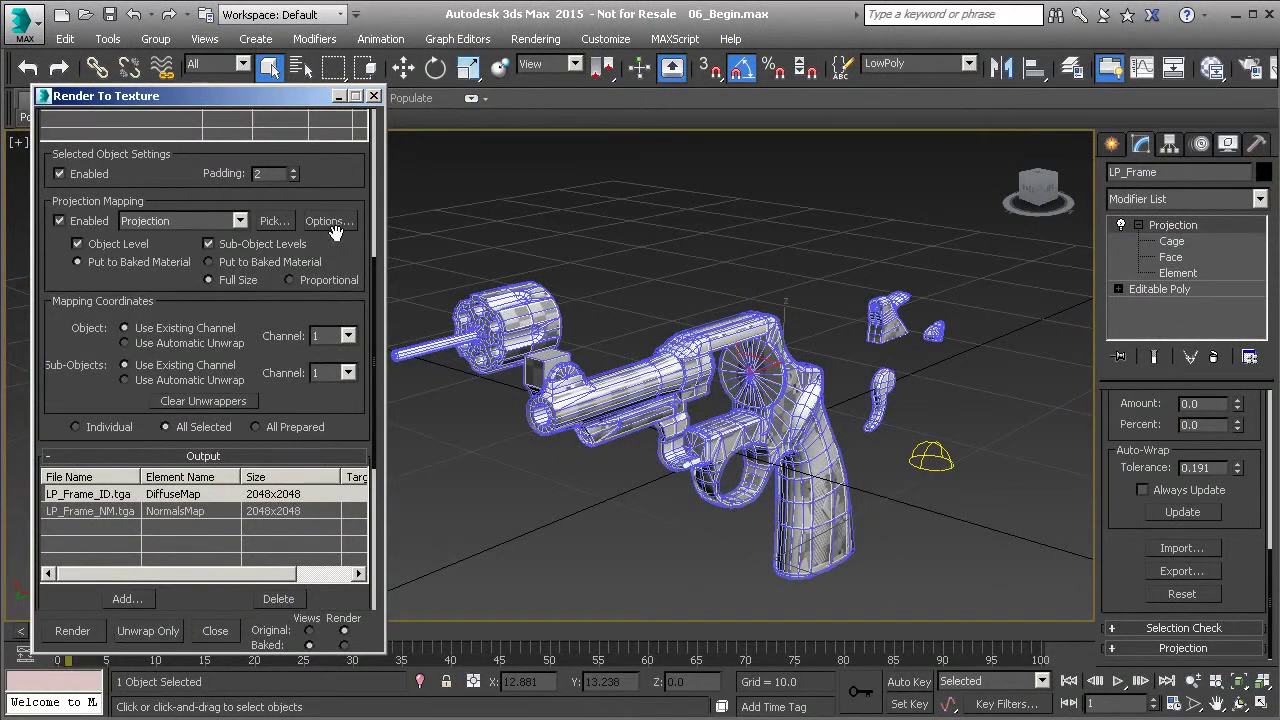
pyautogui.click(330, 221)
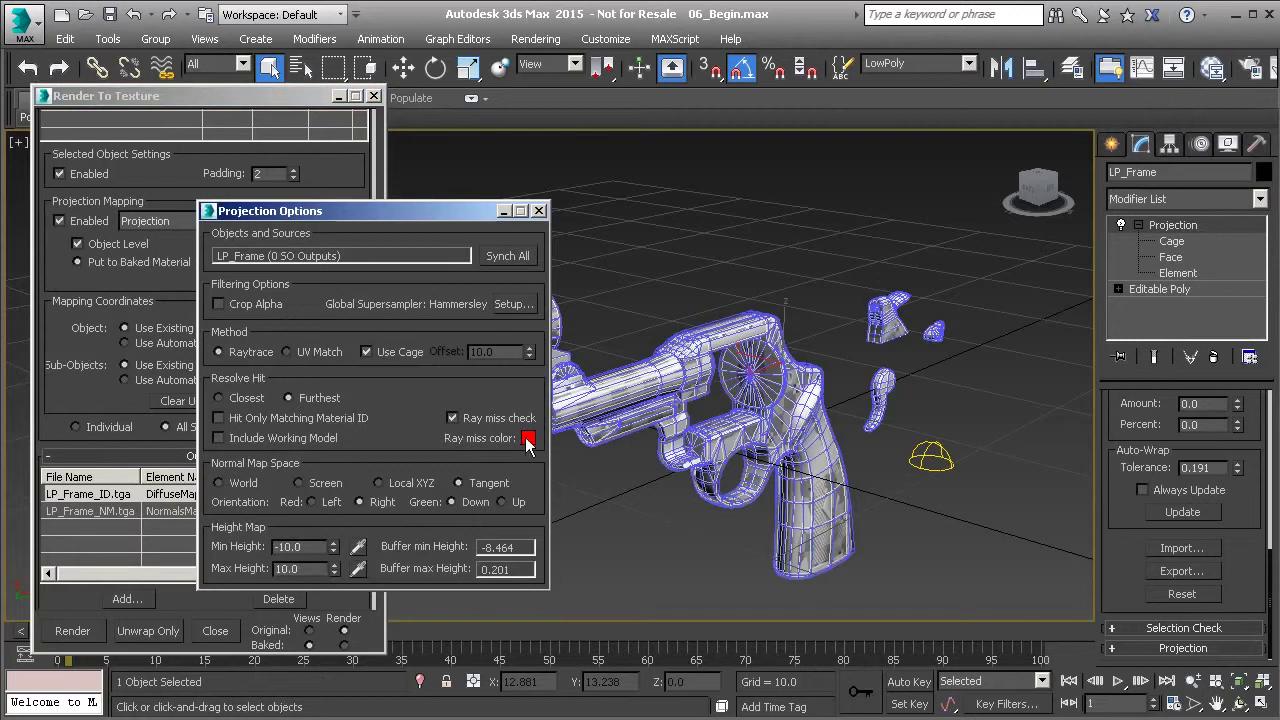
pyautogui.click(538, 211)
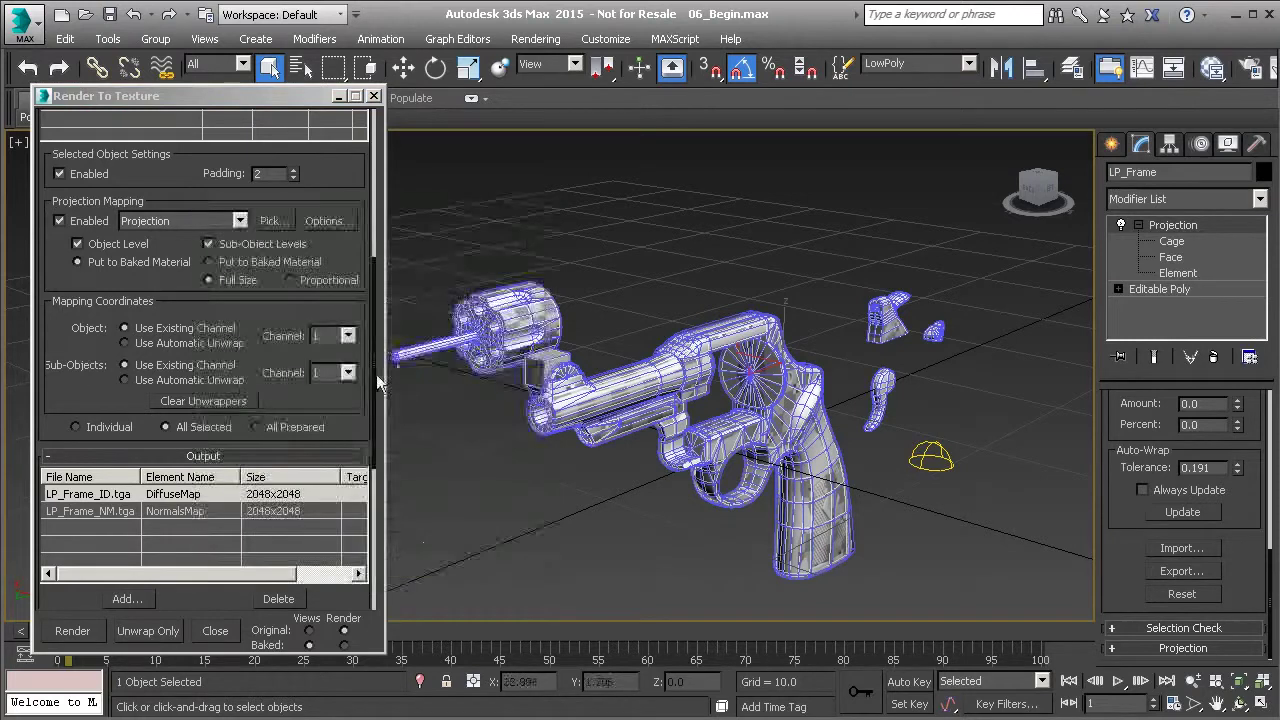
# Remove the DiffuseMap and NormalsMap elements from the bake output and add a LightingMap element instead
pyautogui.scroll(-7, 200, 510)
pyautogui.scroll(-1, 110, 528)
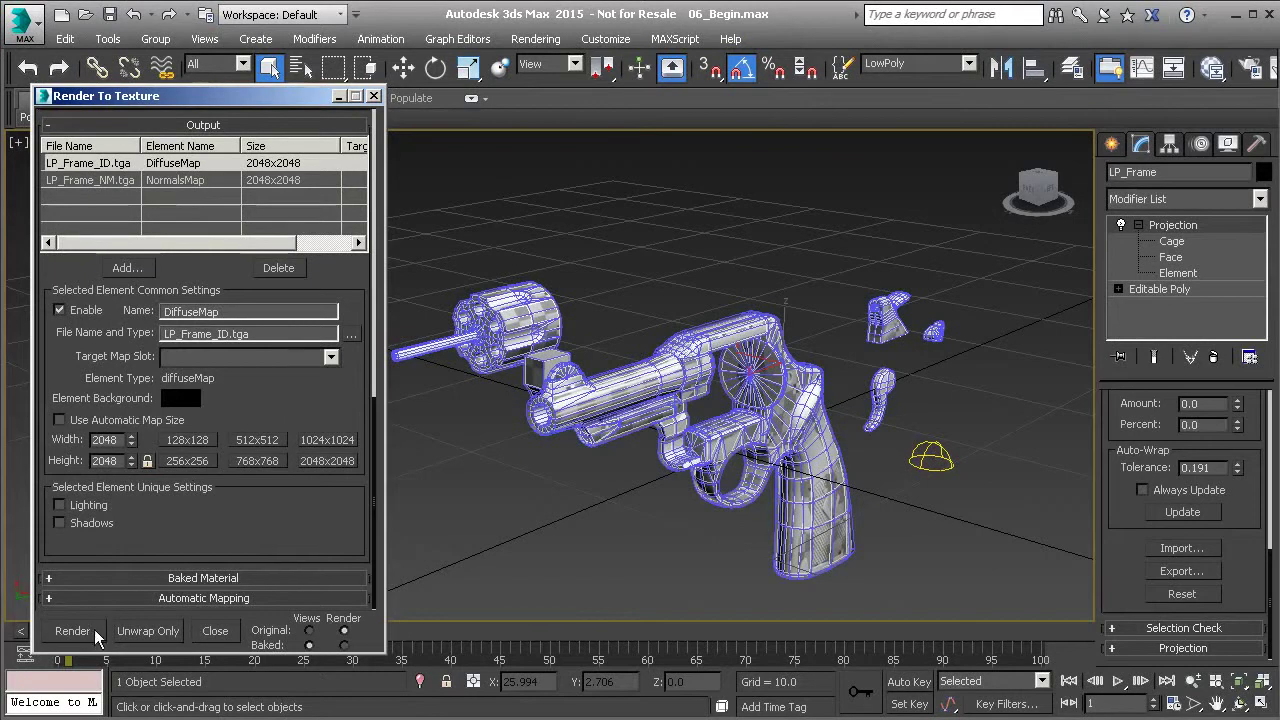
pyautogui.scroll(3, 182, 284)
pyautogui.click(183, 252)
pyautogui.click(279, 356)
pyautogui.click(279, 356)
pyautogui.click(127, 355)
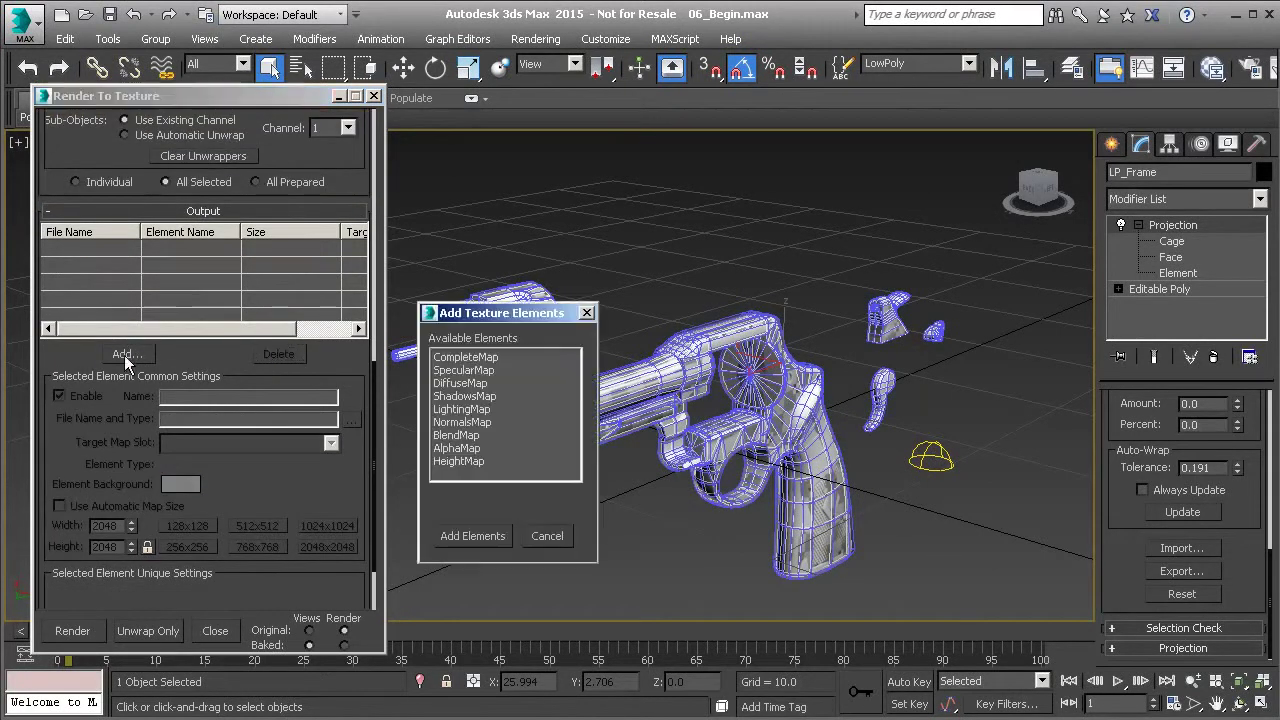
pyautogui.click(460, 410)
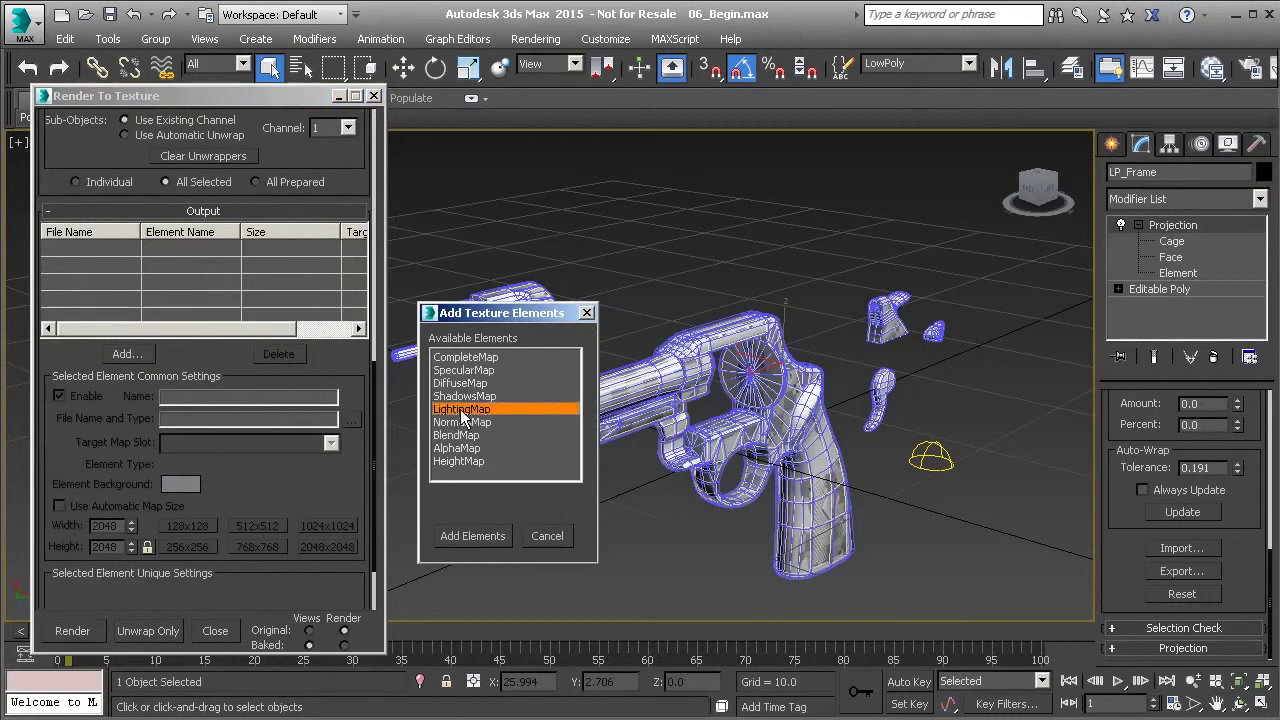
pyautogui.click(472, 536)
# Name the LightingMap output file LP_Frame_AO.tga and set its size to 2048x2048, keeping shadows, direct and indirect light on
pyautogui.click(260, 427)
pyautogui.doubleClick(265, 425)
pyautogui.moveTo(270, 421); pyautogui.dragTo(221, 421)
pyautogui.press('BackSpace')
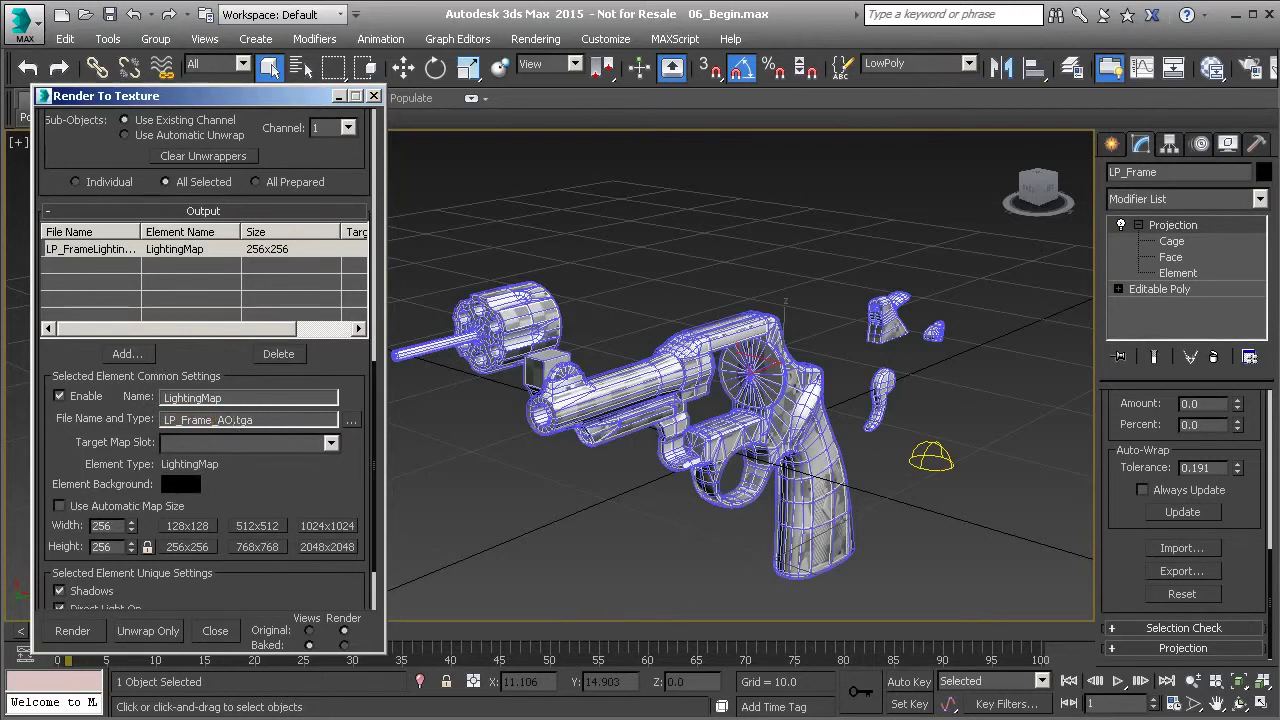
pyautogui.scroll(-2, 282, 447)
pyautogui.click(320, 465)
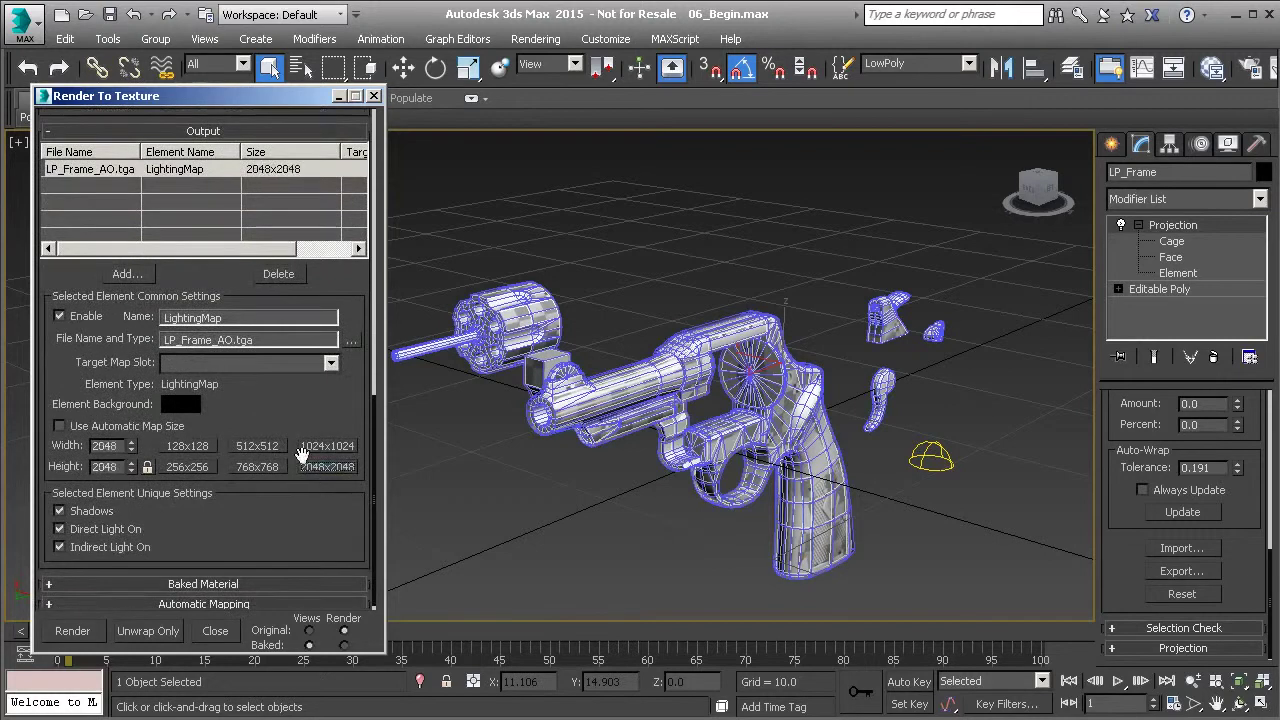
pyautogui.scroll(-1, 303, 400)
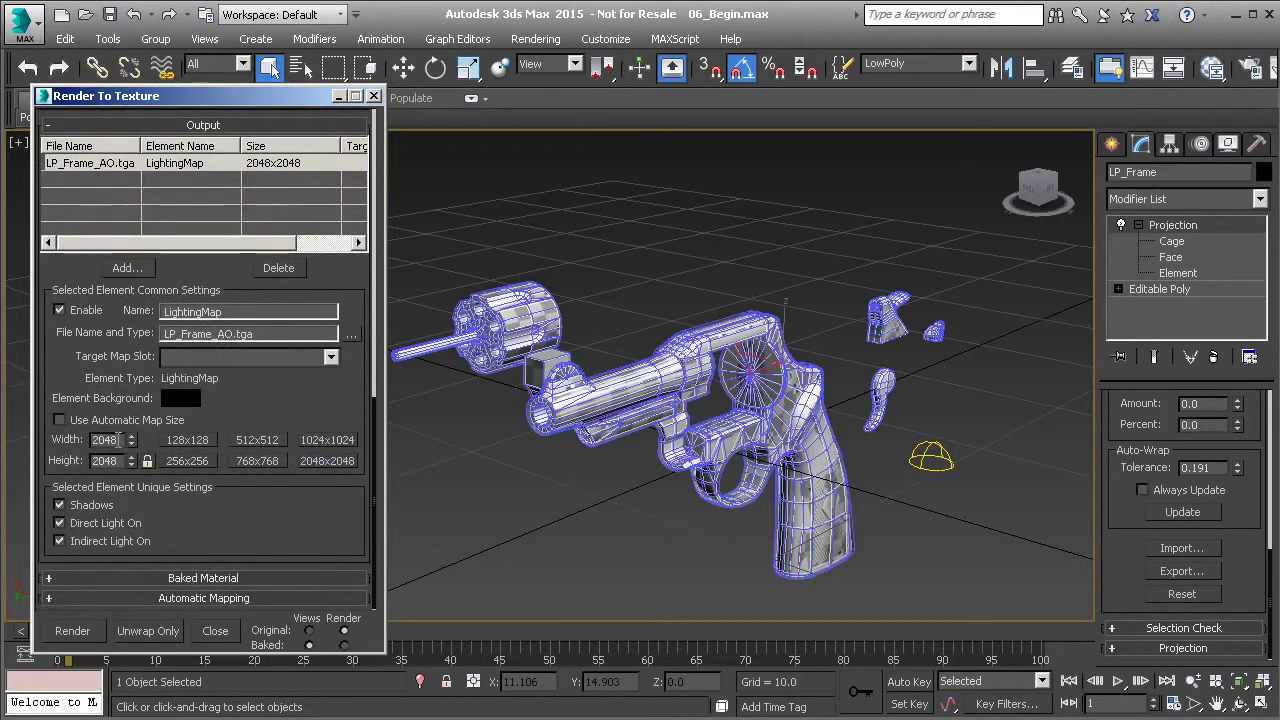
# Render the lighting map to texture, and close the rendered image and the Render To Texture dialog
pyautogui.click(80, 634)
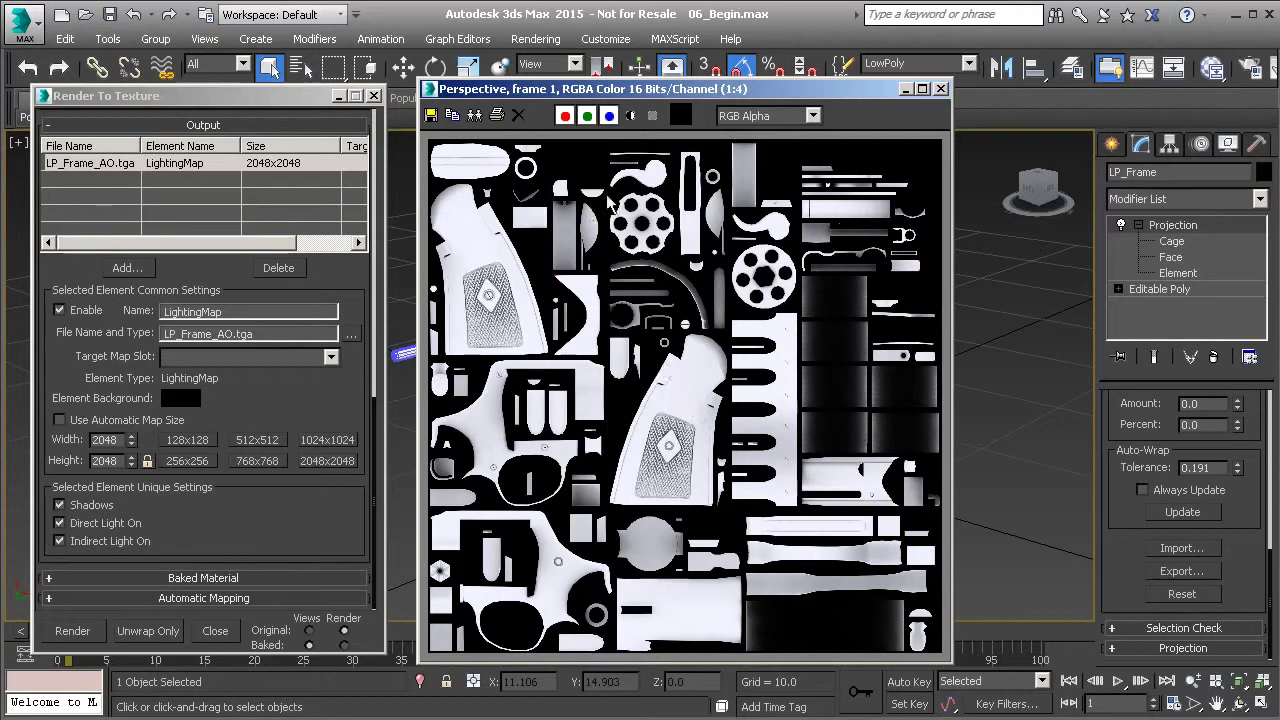
pyautogui.click(940, 88)
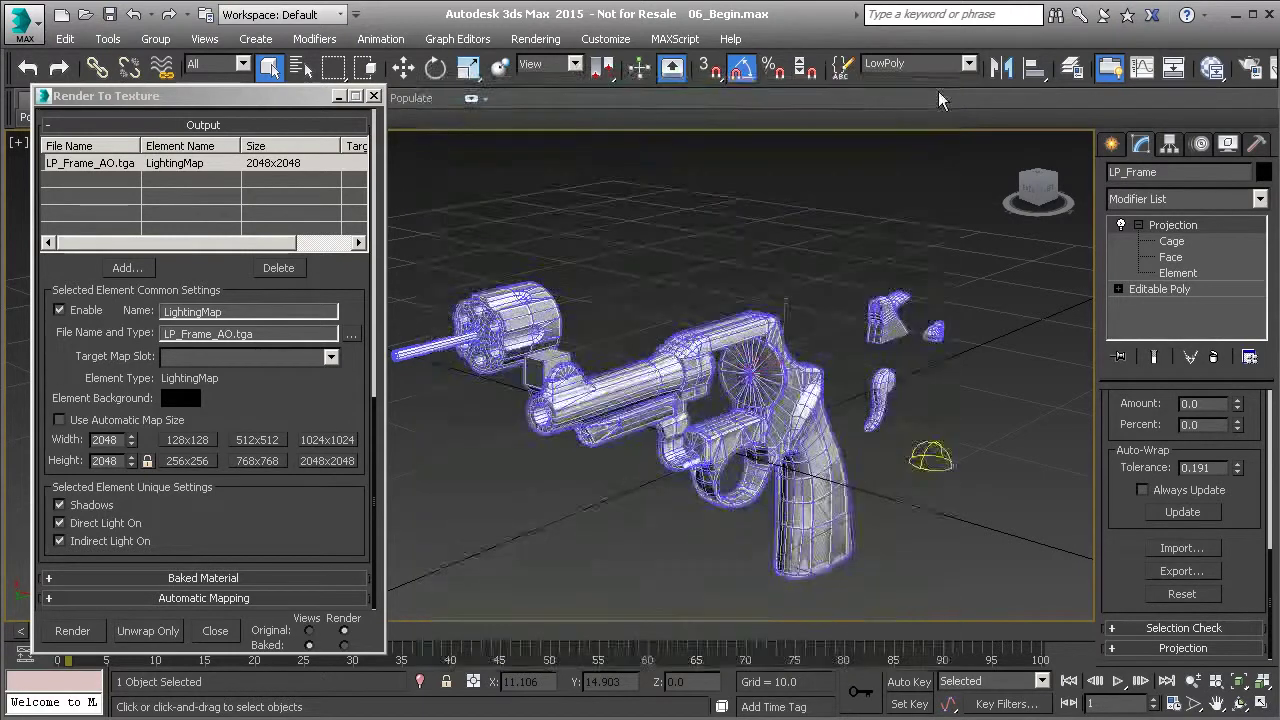
pyautogui.click(374, 97)
# Compare the revolver parts at frame 0 with their exploded arrangement at frame 1
pyautogui.moveTo(815, 295); pyautogui.dragTo(375, 505, button='middle')
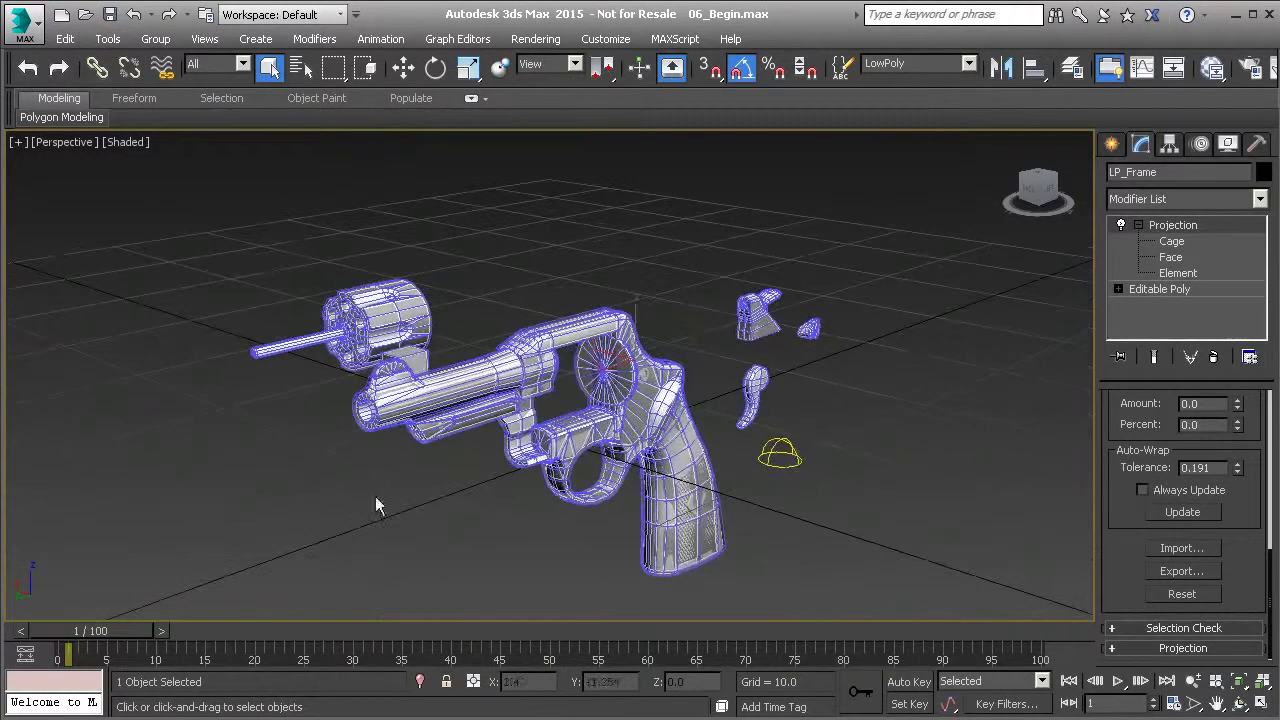
pyautogui.click(26, 630)
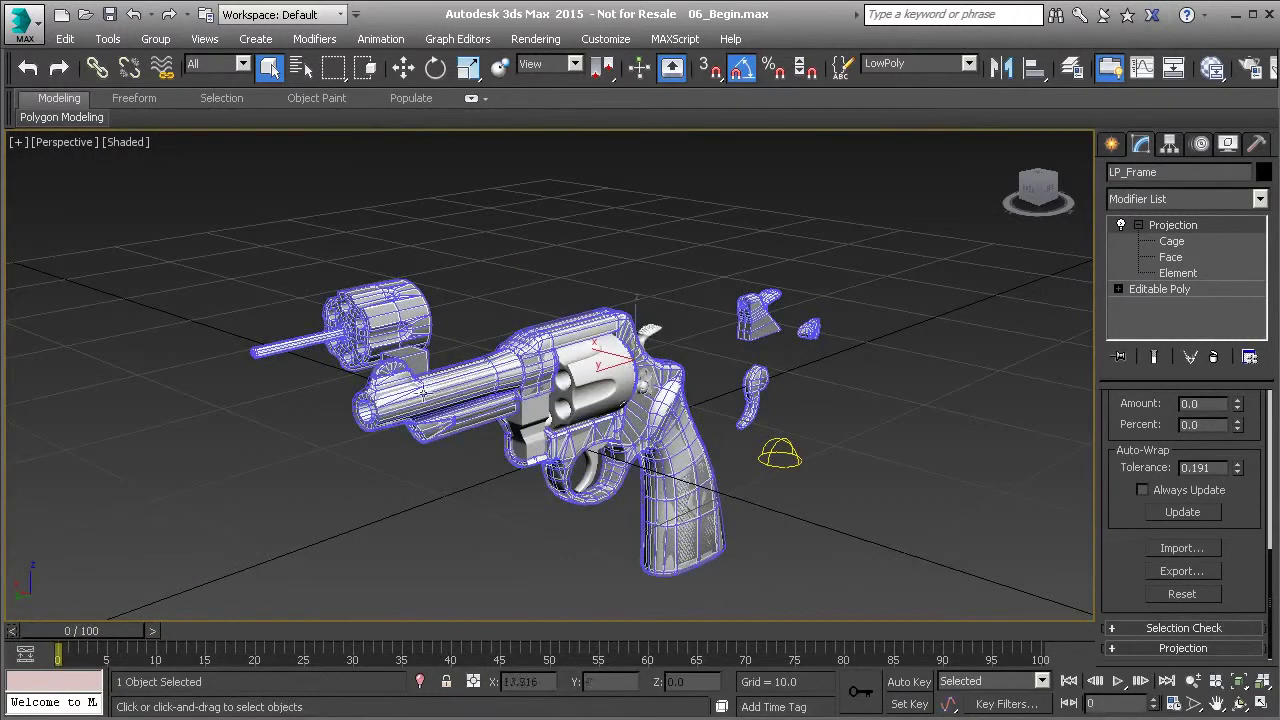
pyautogui.scroll(10, 497, 445)
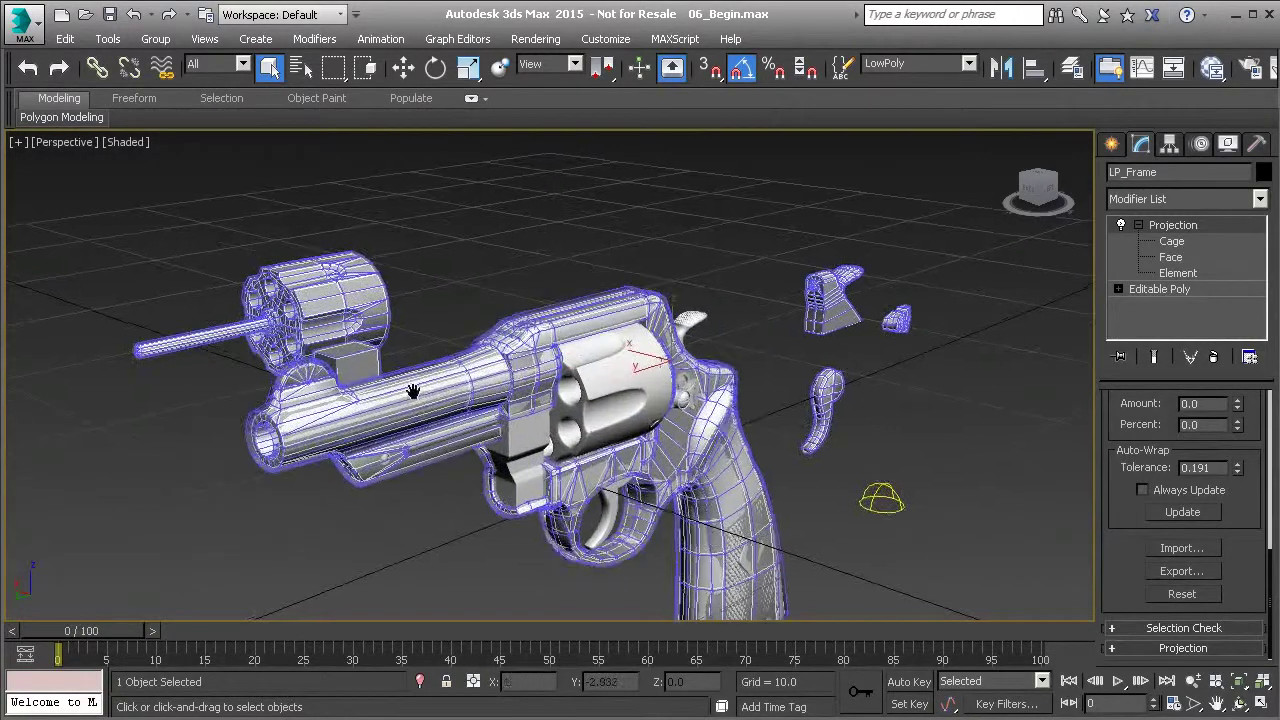
pyautogui.keyDown('alt'); pyautogui.moveTo(366, 327); pyautogui.dragTo(336, 374, button='middle'); pyautogui.keyUp('alt')
pyautogui.scroll(-5, 457, 394)
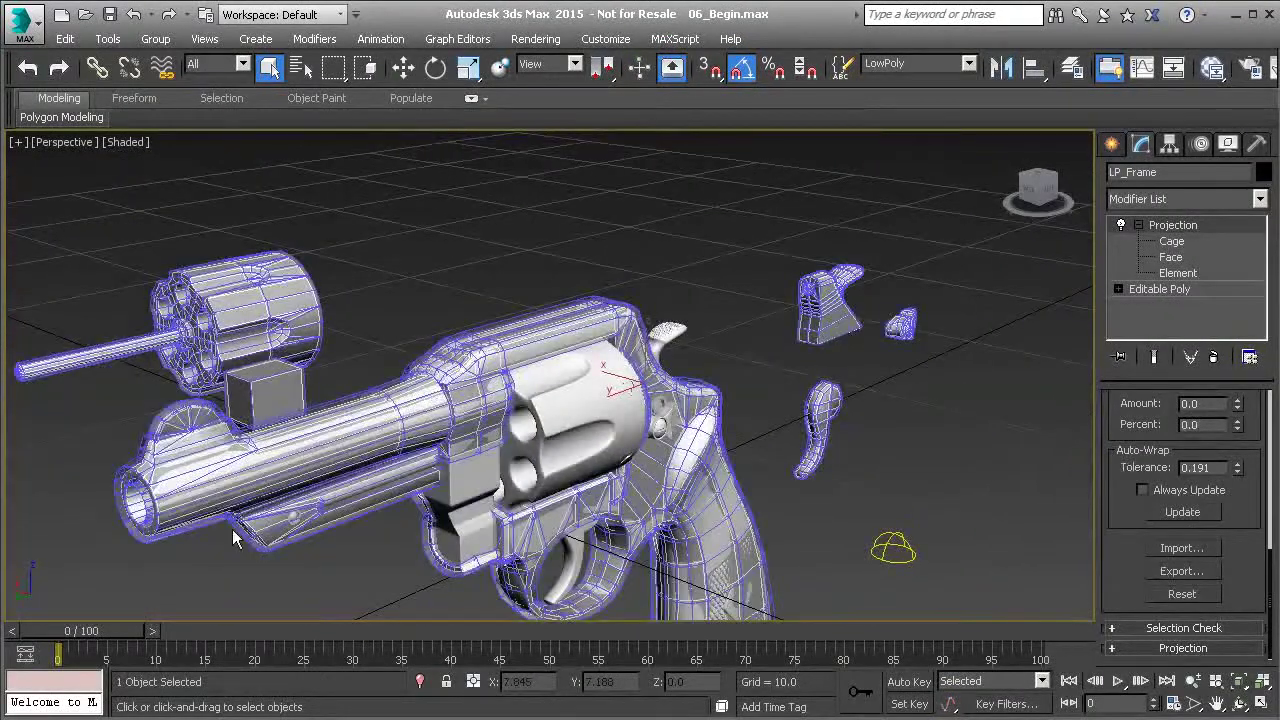
pyautogui.click(153, 631)
pyautogui.keyDown('alt'); pyautogui.moveTo(168, 516); pyautogui.dragTo(400, 388, button='middle'); pyautogui.keyUp('alt')
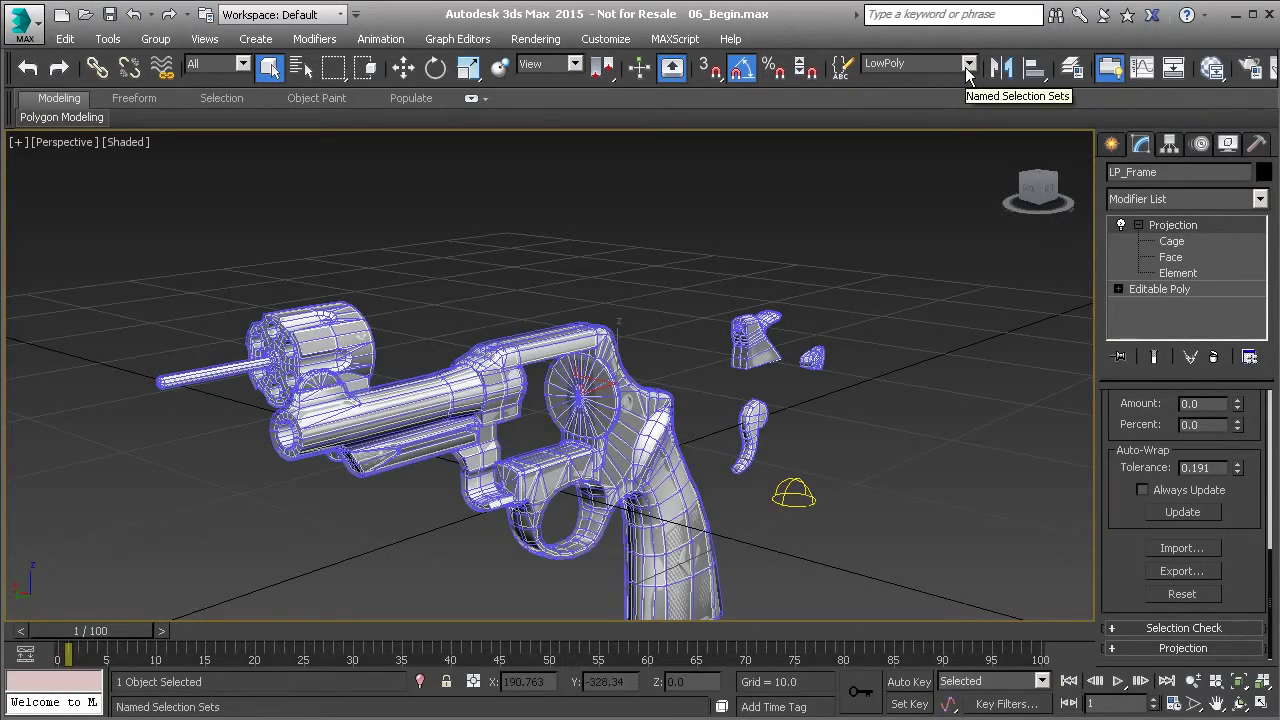
# Isolate the selected LP_Frame model and inspect the low-poly parts on their own
pyautogui.click(420, 682)
pyautogui.click(481, 465)
pyautogui.moveTo(499, 380); pyautogui.dragTo(420, 455, button='middle')
pyautogui.click(446, 410)
pyautogui.moveTo(514, 451); pyautogui.dragTo(491, 447, button='middle')
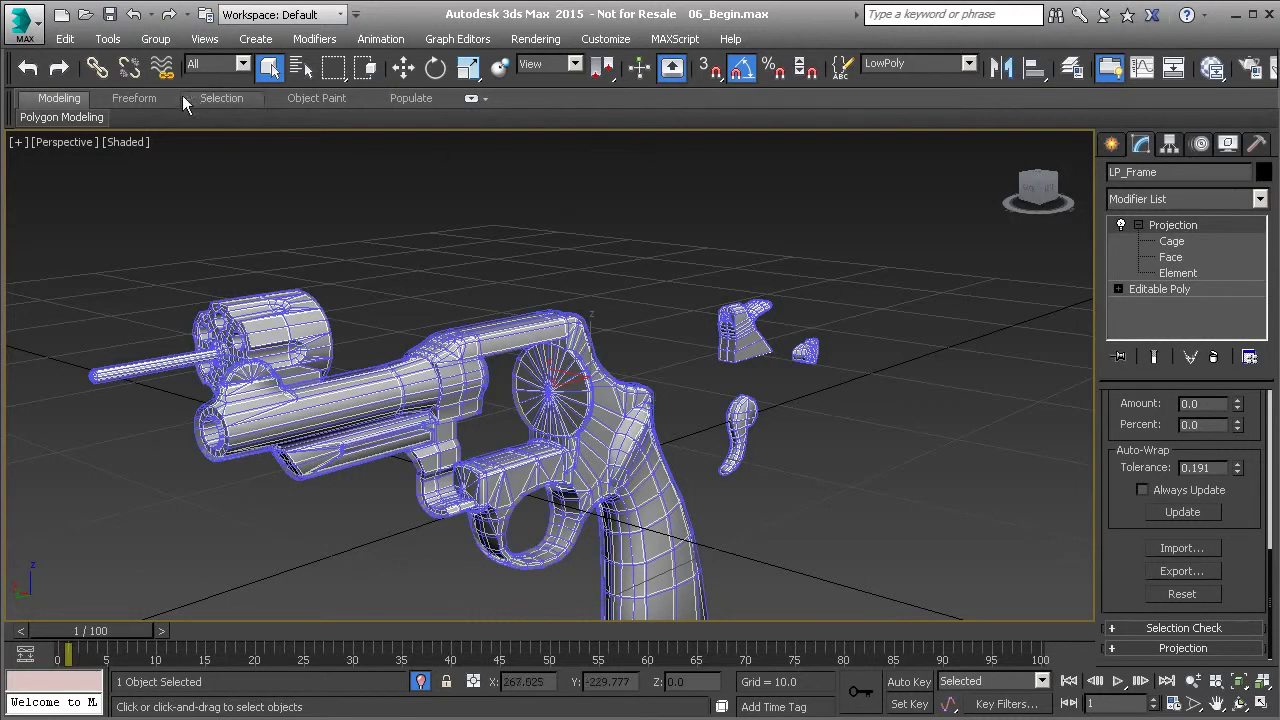
# Open the scene 05_Begin.max, discarding the unsaved changes to the current scene
pyautogui.click(86, 15)
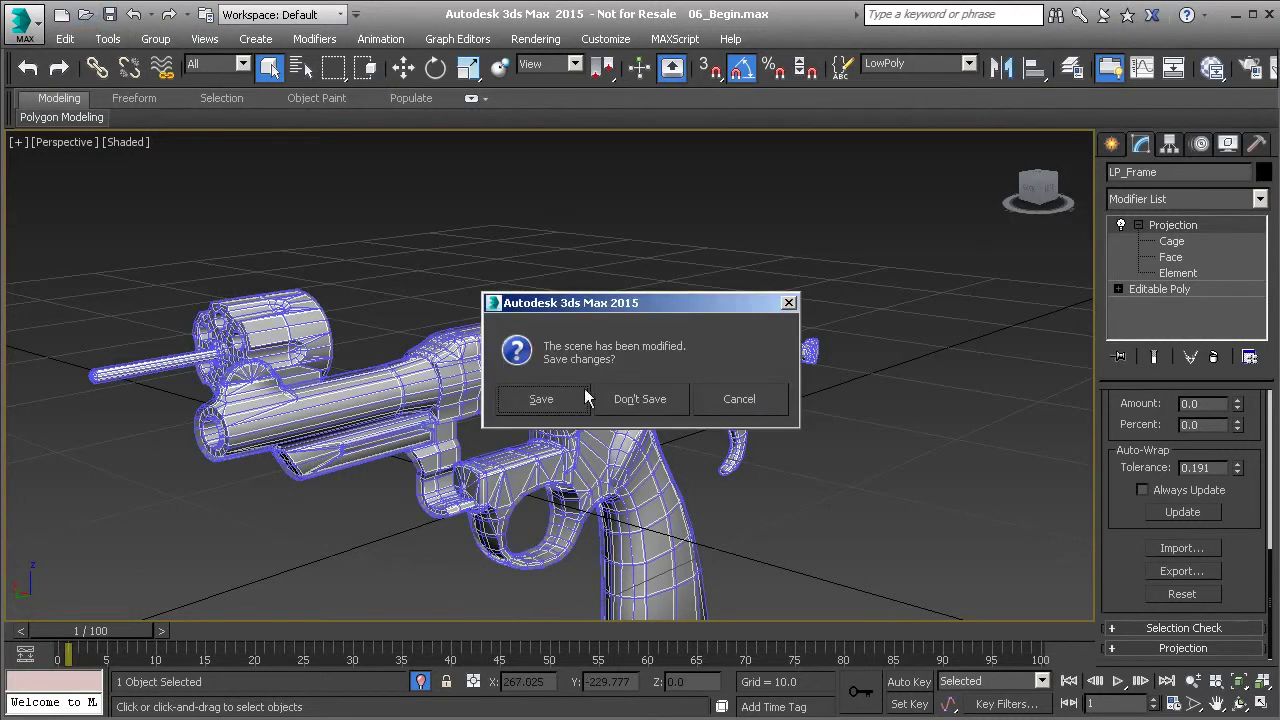
pyautogui.click(627, 398)
pyautogui.click(143, 175)
pyautogui.click(668, 594)
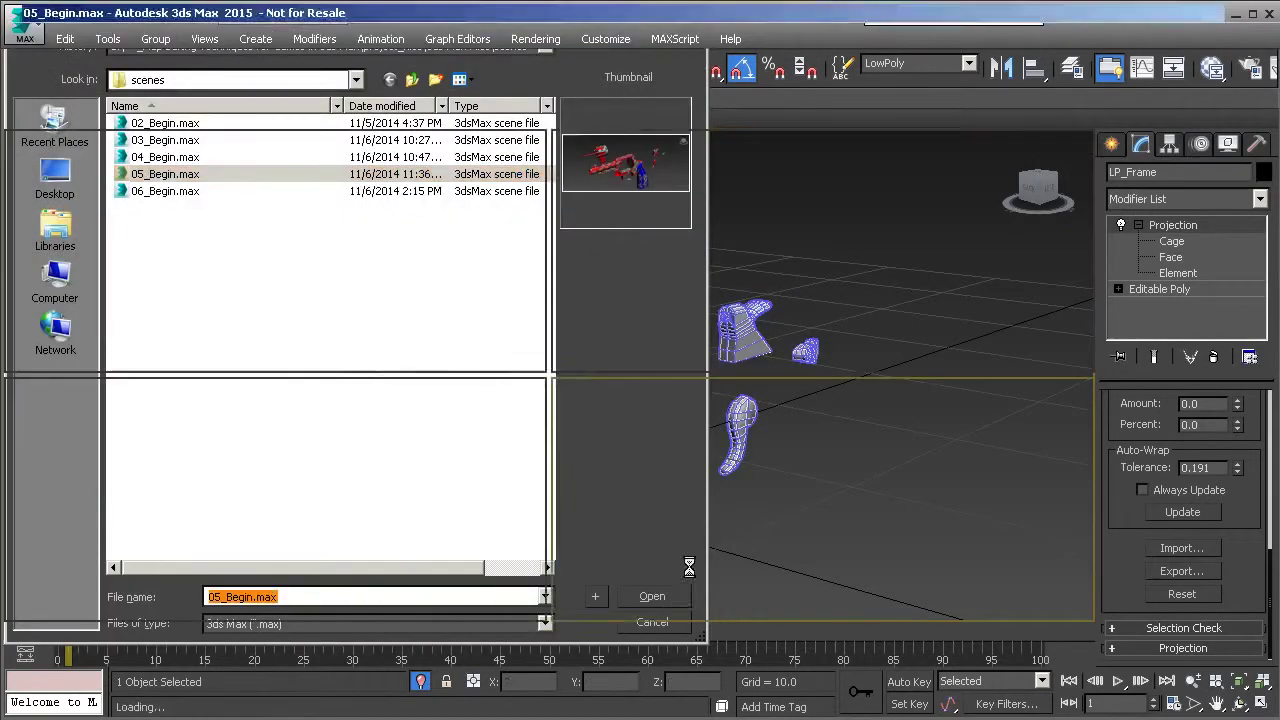
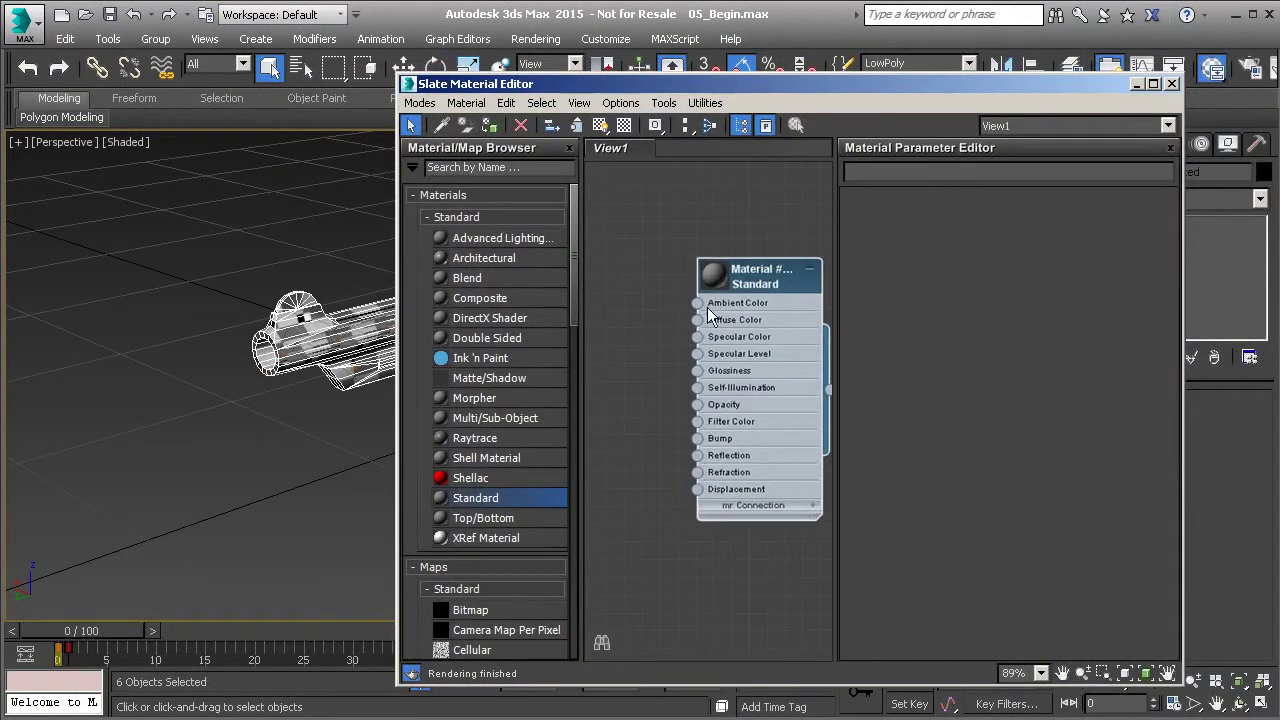
# Load the bitmap LP_Frame_AO.tga into the standard material's Diffuse Color slot
pyautogui.click(697, 320)
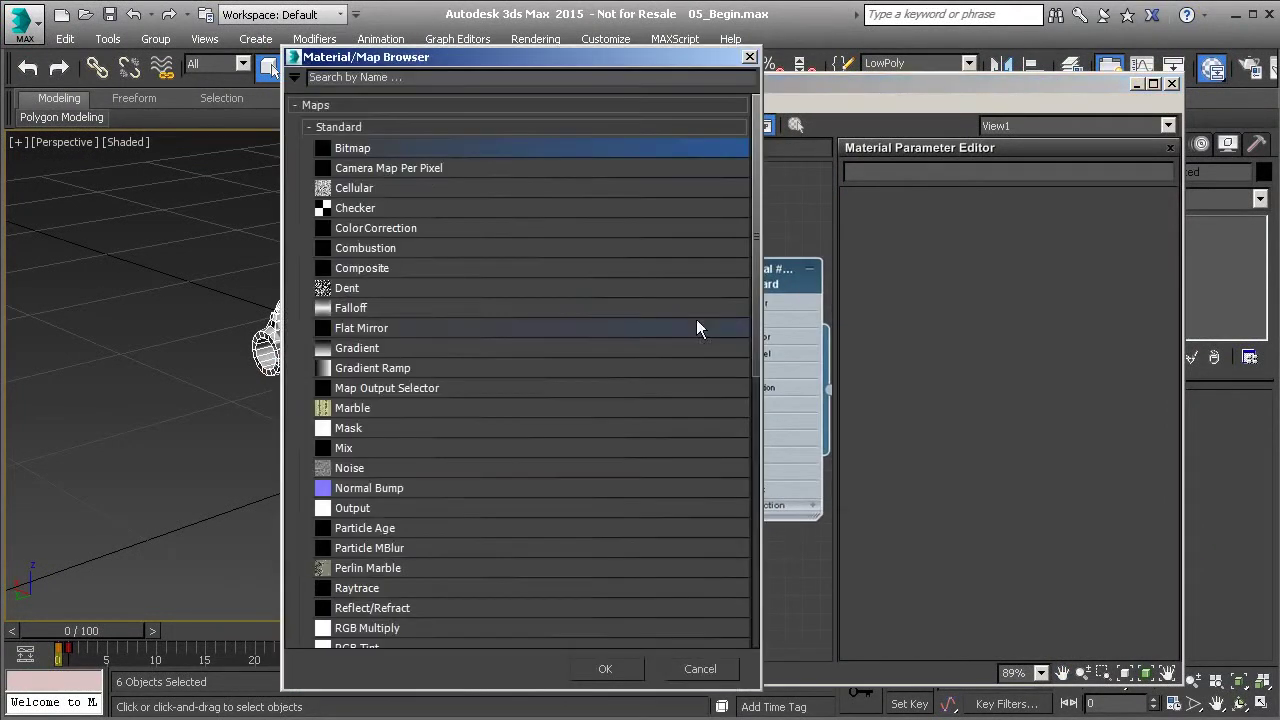
pyautogui.doubleClick(352, 148)
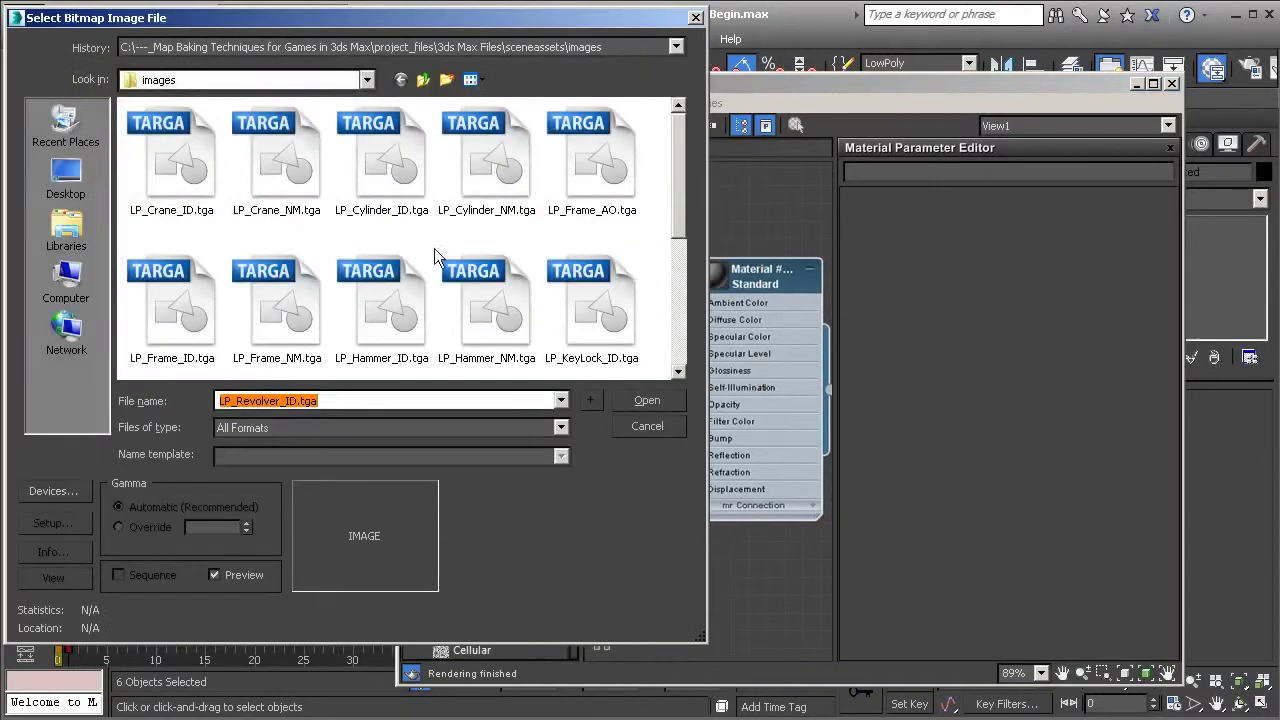
pyautogui.moveTo(680, 180); pyautogui.dragTo(670, 322)
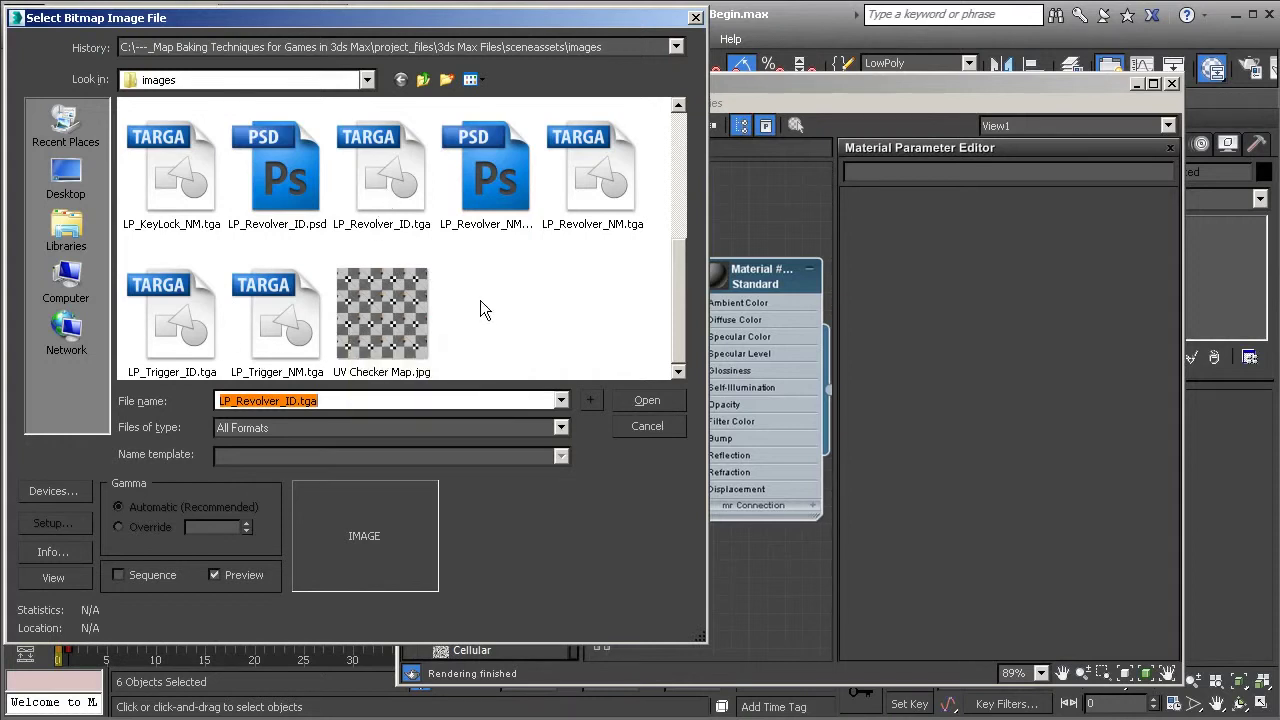
pyautogui.moveTo(676, 297); pyautogui.dragTo(678, 146)
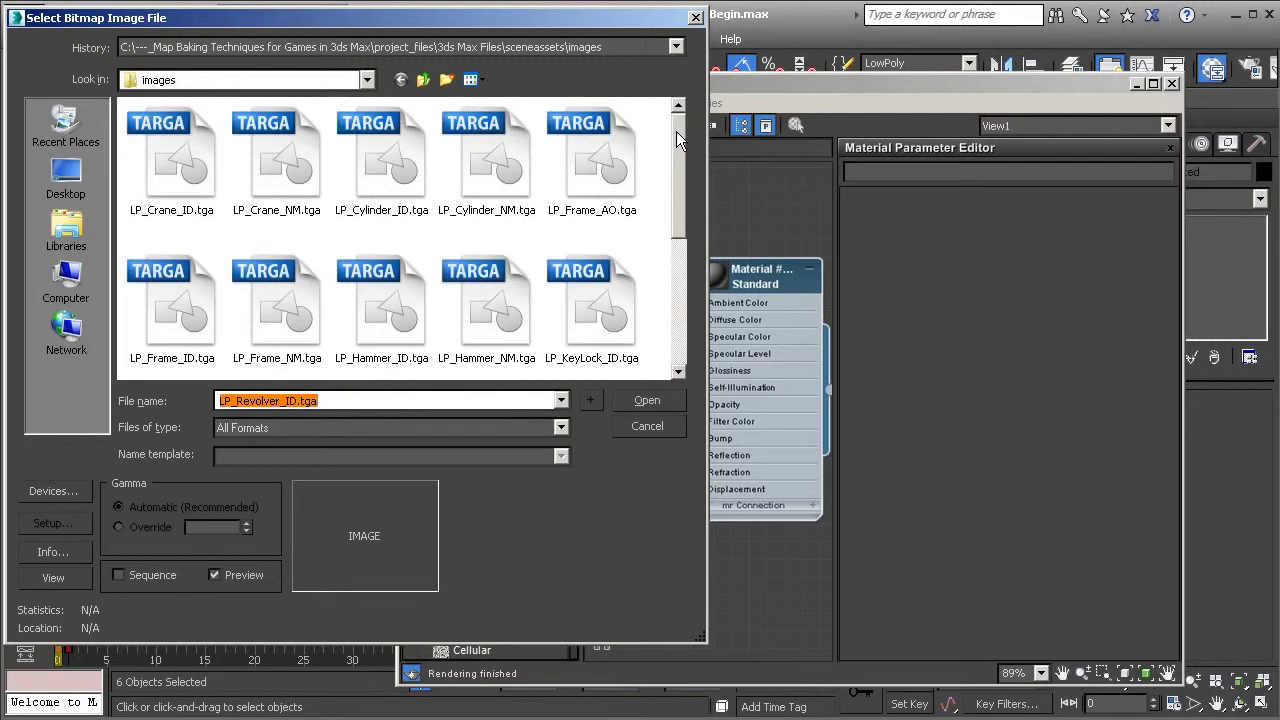
pyautogui.click(590, 210)
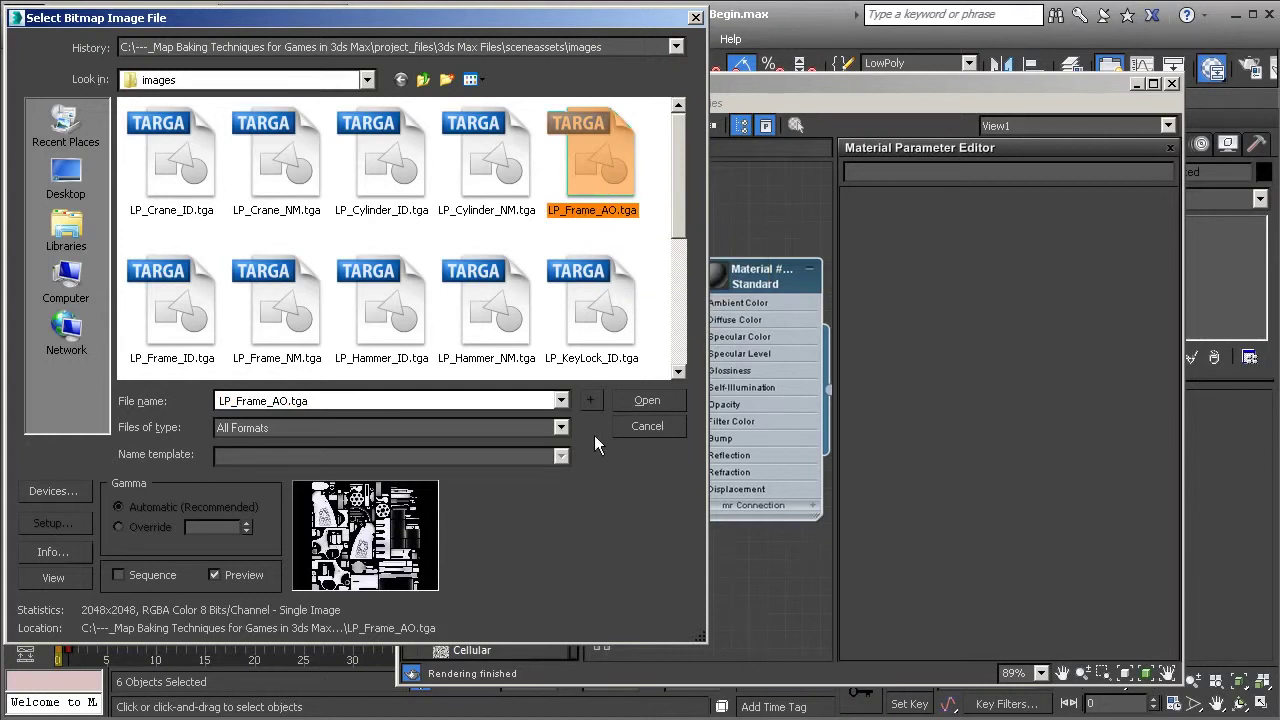
pyautogui.click(642, 401)
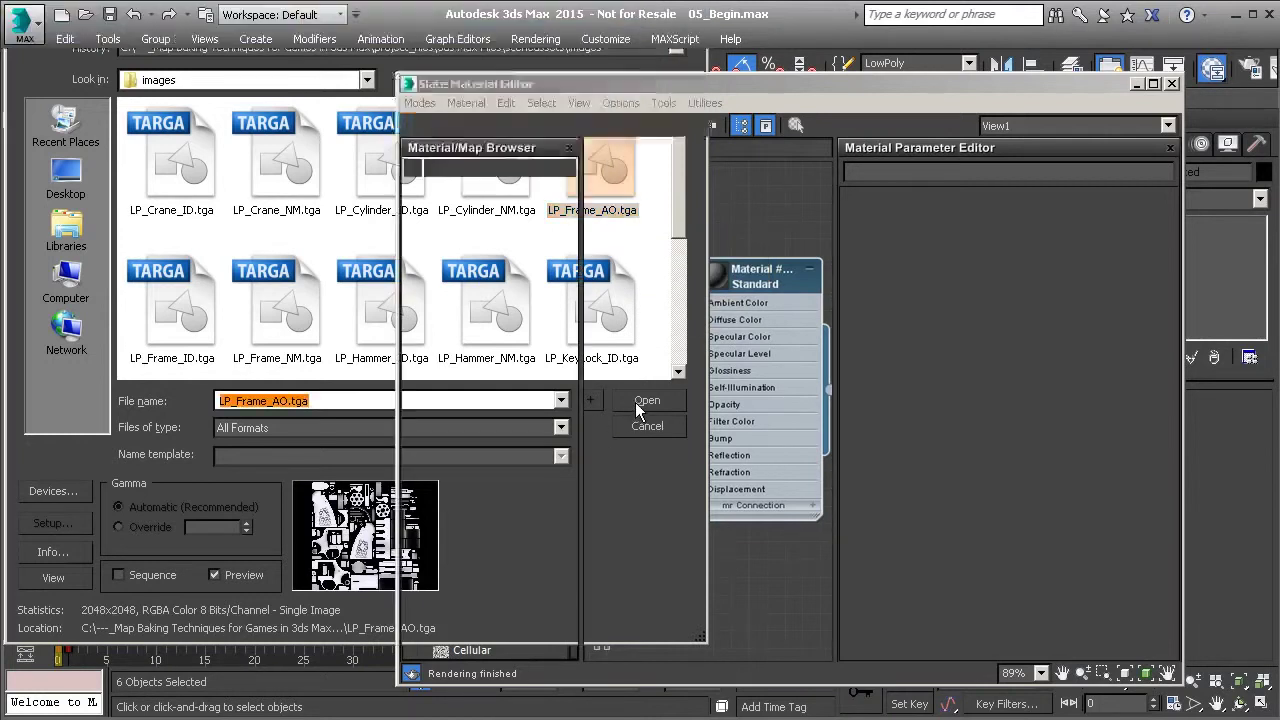
# Show the standard material with its diffuse map shaded in the viewport
pyautogui.moveTo(717, 379); pyautogui.dragTo(654, 375, button='middle')
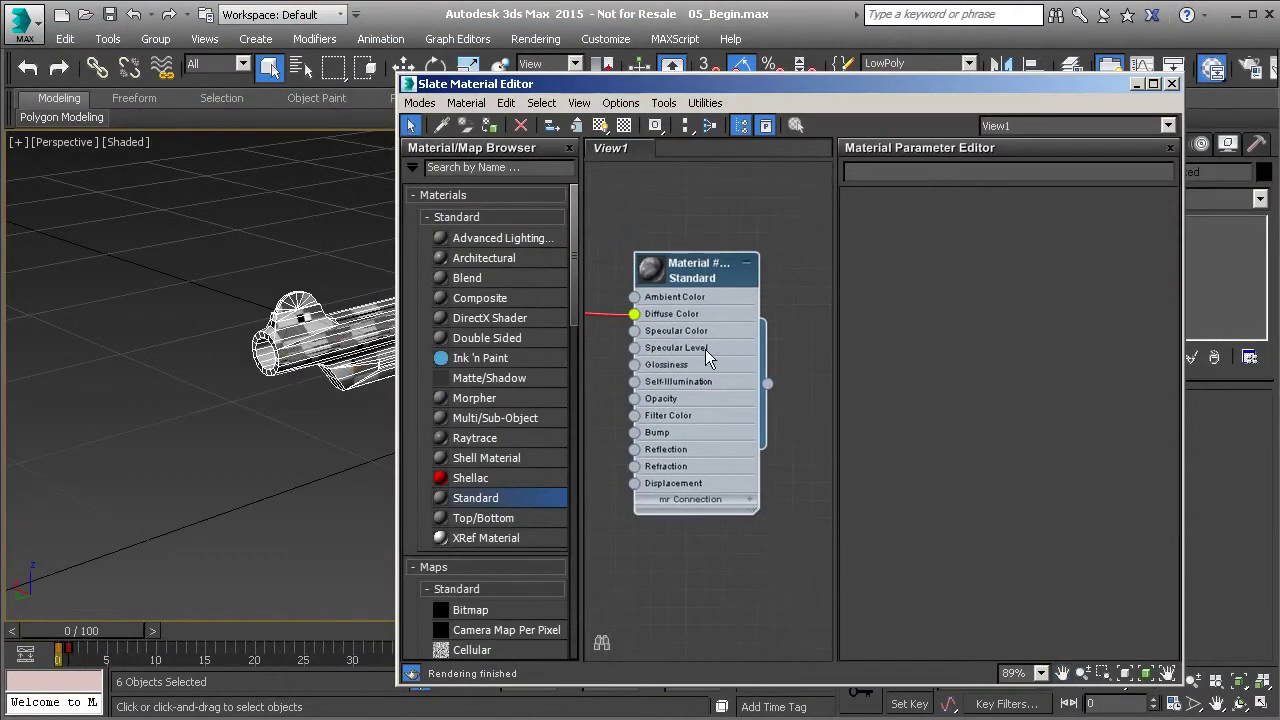
pyautogui.doubleClick(706, 348)
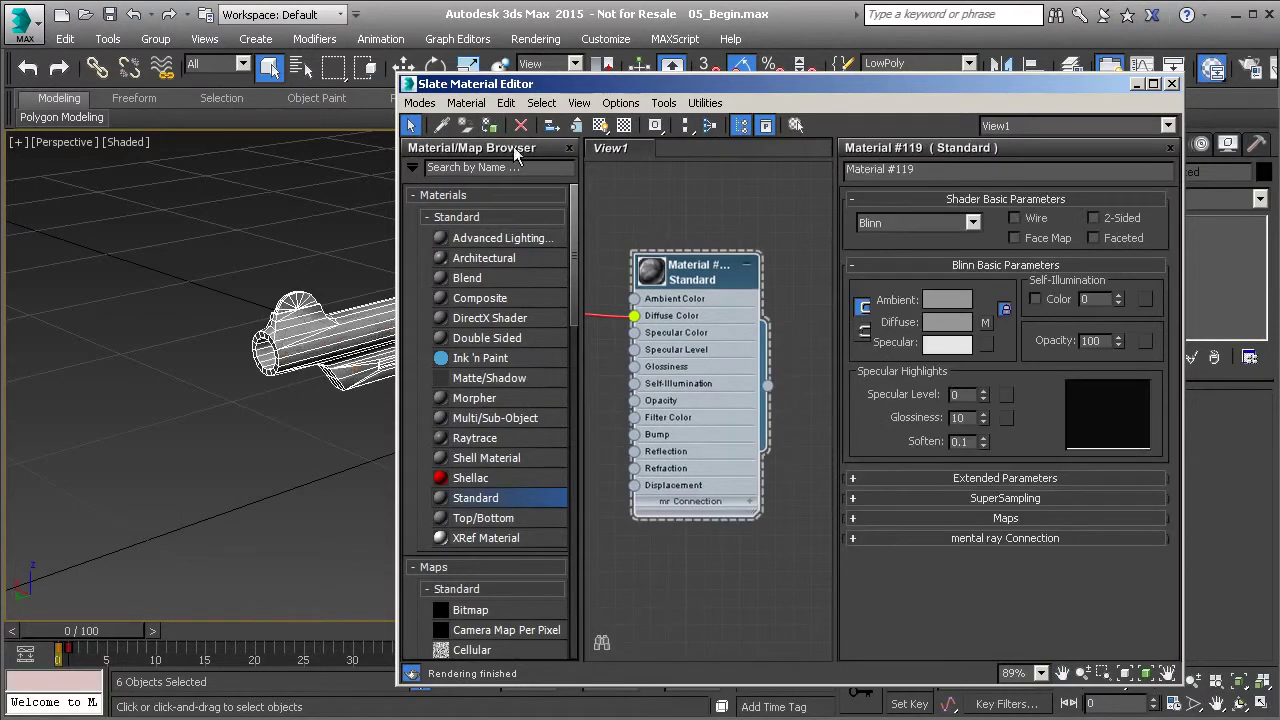
pyautogui.click(600, 126)
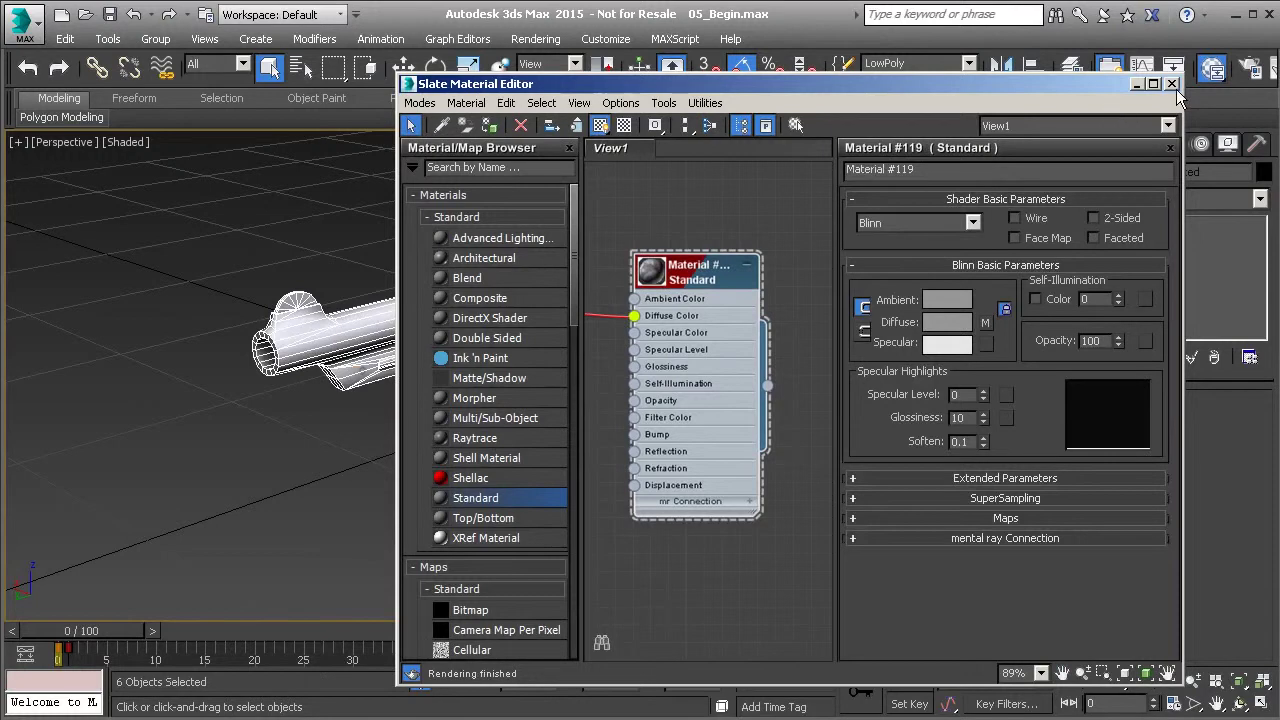
# Connect a Normal Bump map to the material's Bump slot
pyautogui.moveTo(649, 430); pyautogui.dragTo(726, 392, button='middle')
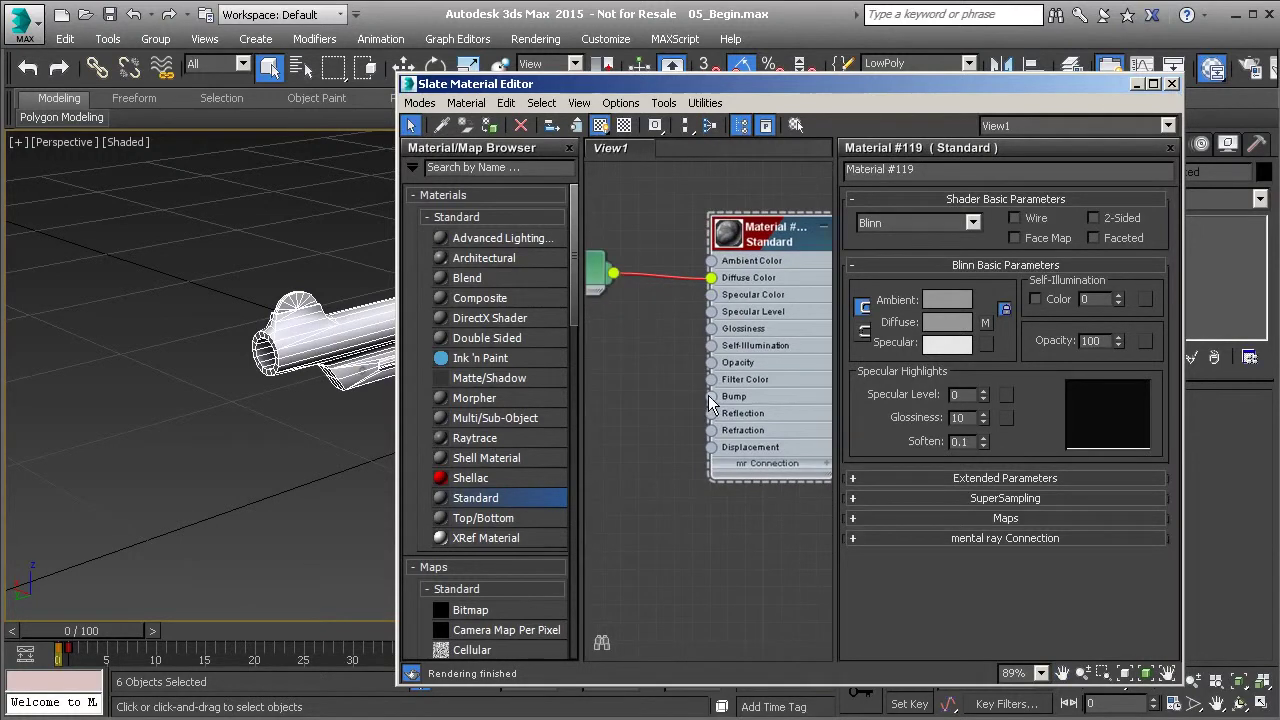
pyautogui.doubleClick(709, 397)
pyautogui.doubleClick(374, 487)
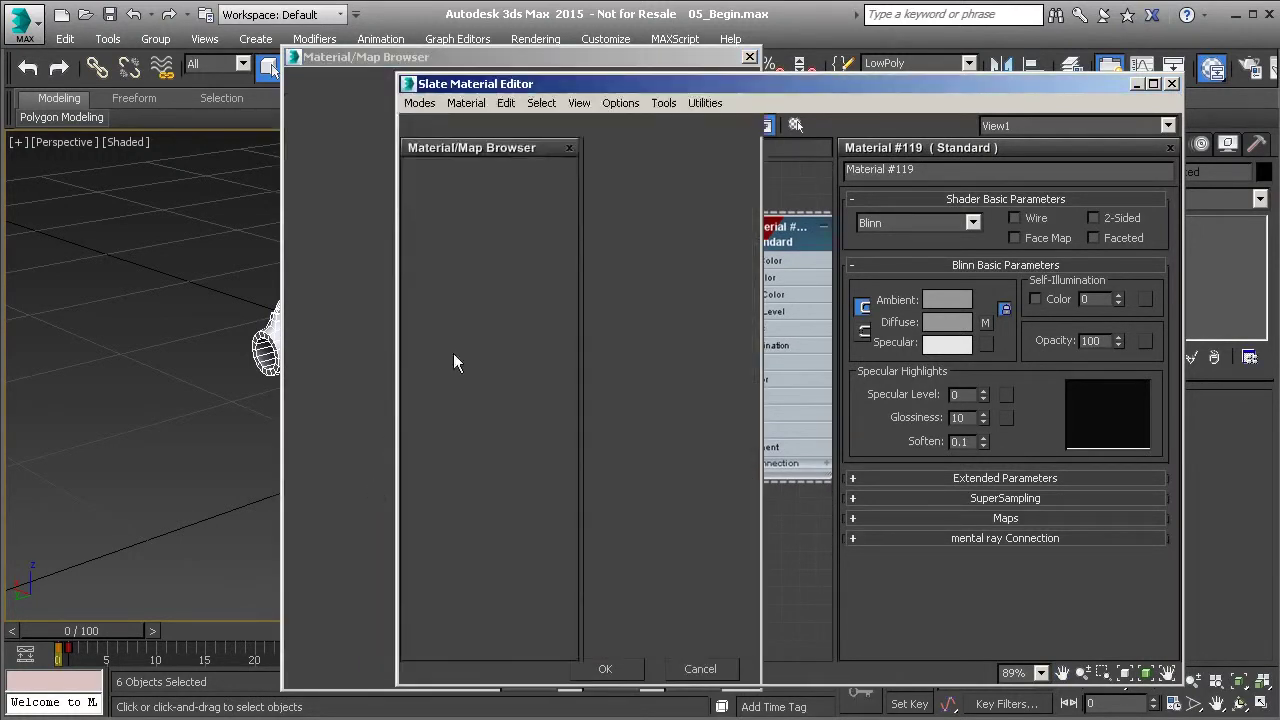
# Load the bitmap LP_Revolver_NM.tga into the Normal input of the Normal Bump map
pyautogui.moveTo(623, 389); pyautogui.dragTo(773, 338, button='middle')
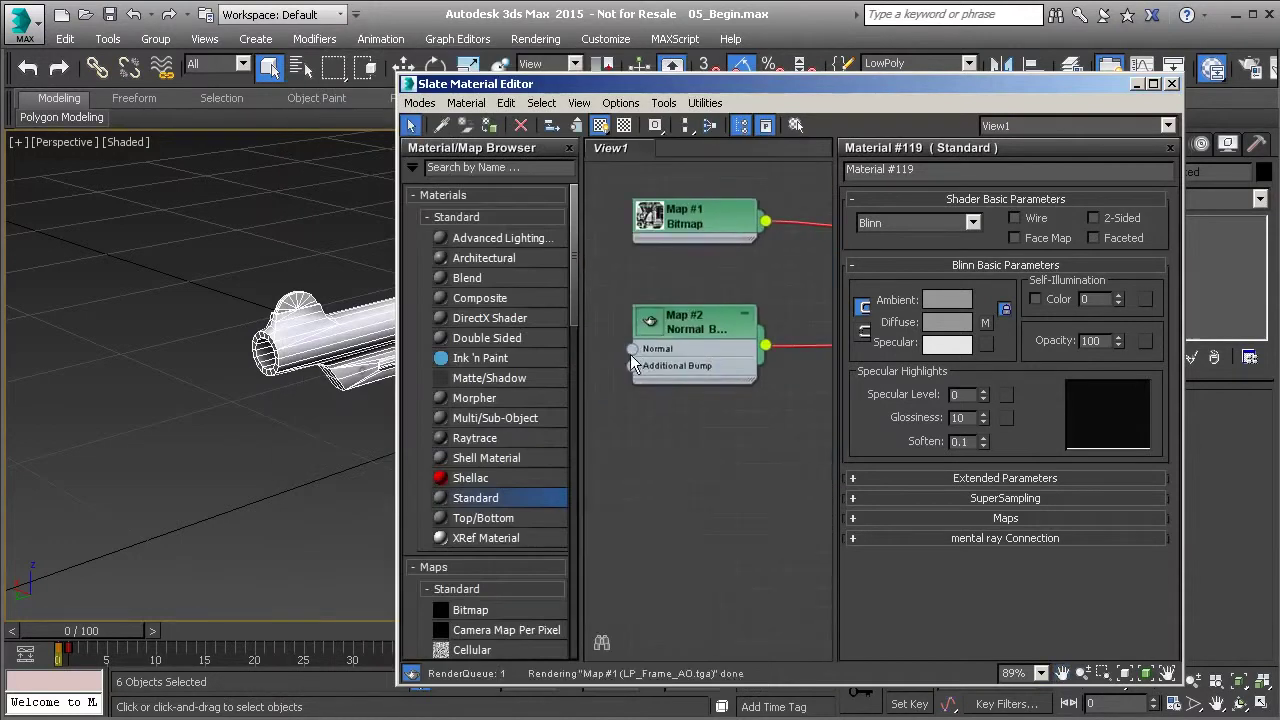
pyautogui.doubleClick(629, 351)
pyautogui.doubleClick(352, 148)
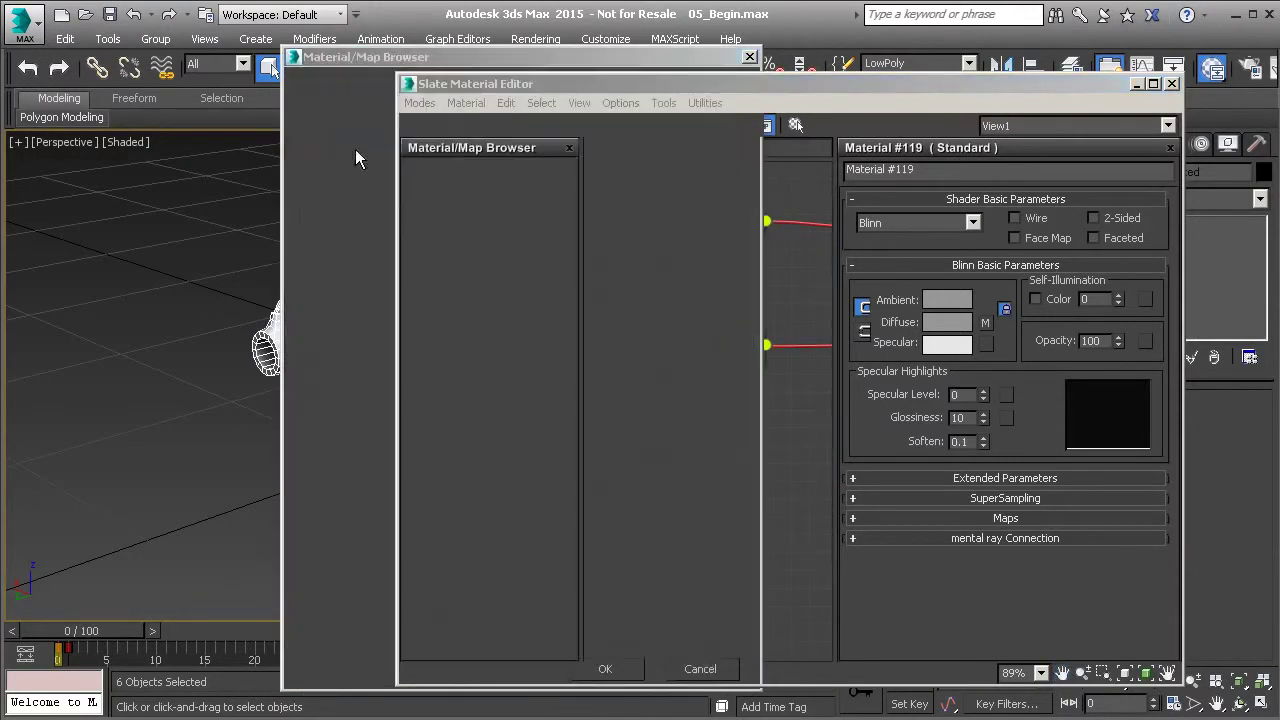
pyautogui.click(499, 284)
pyautogui.scroll(-3, 495, 290)
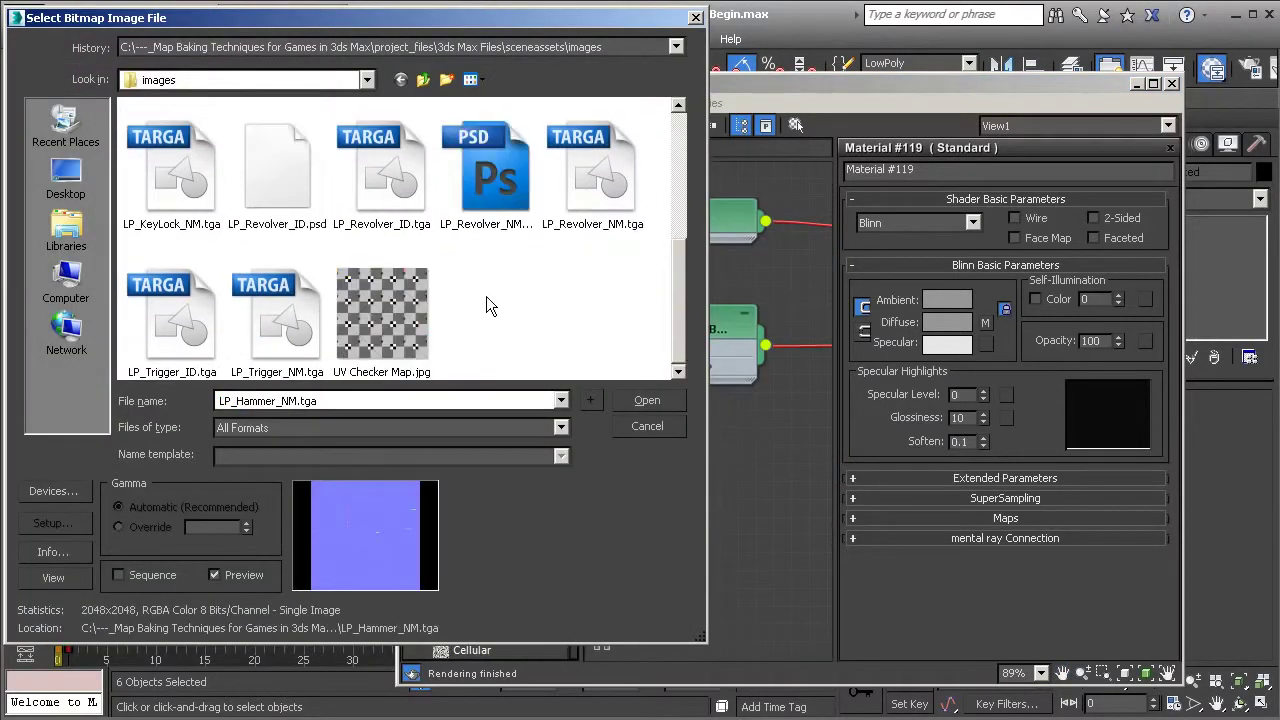
pyautogui.click(589, 187)
# Set the material's Bump amount to 100 and close the material editor
pyautogui.moveTo(720, 367); pyautogui.dragTo(532, 375, button='middle')
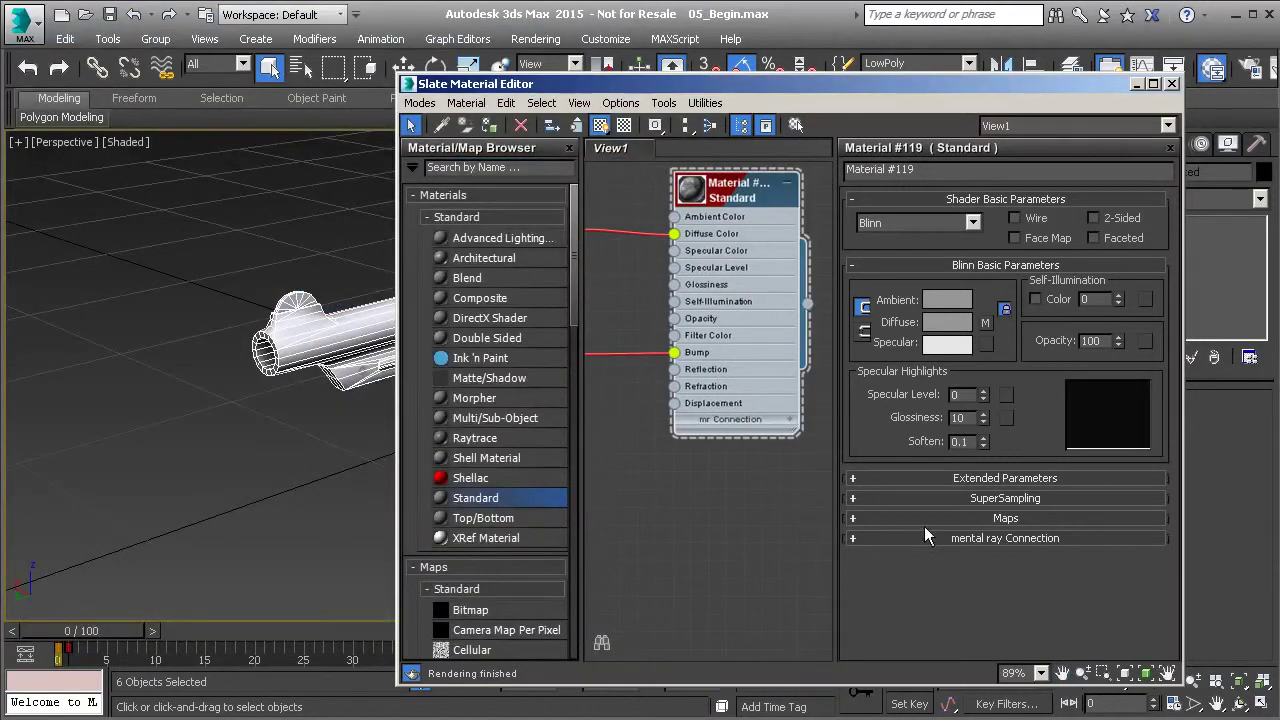
pyautogui.click(859, 515)
pyautogui.moveTo(972, 394); pyautogui.dragTo(921, 397)
pyautogui.write('100')
pyautogui.press('Return')
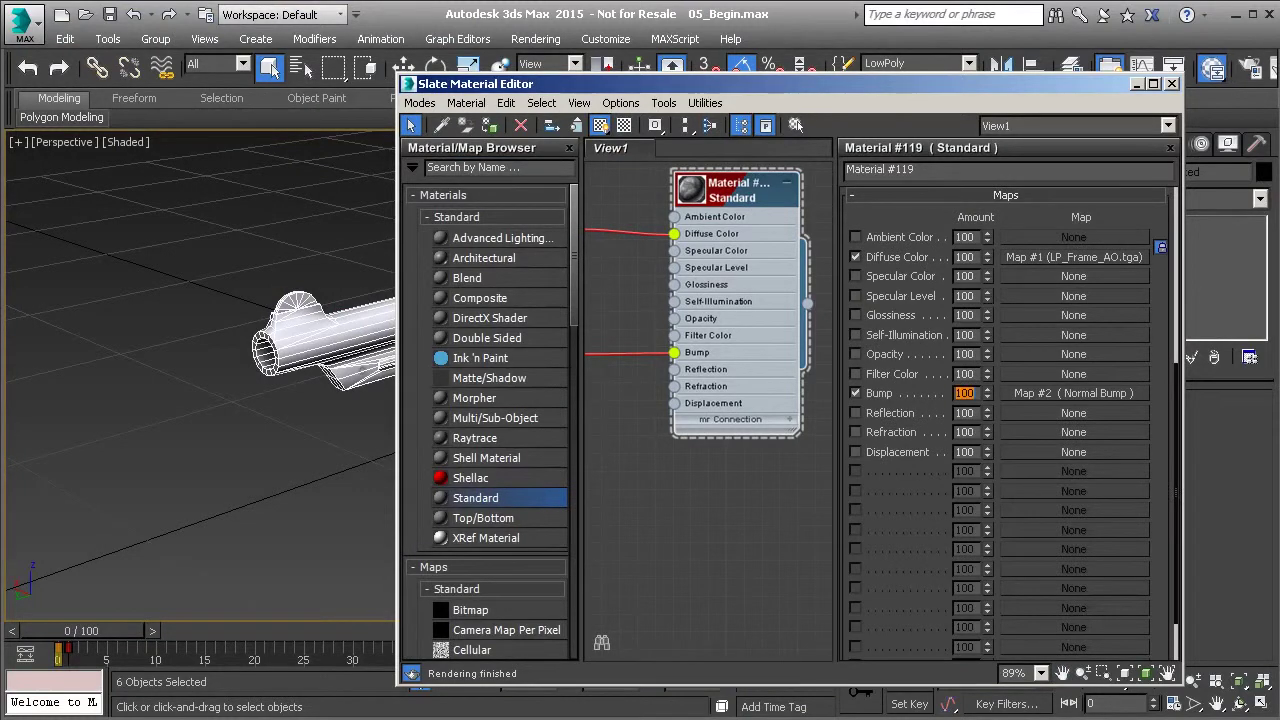
pyautogui.click(1171, 83)
# Deselect everything and display the viewport materials as Realistic Materials with Maps
pyautogui.click(670, 318)
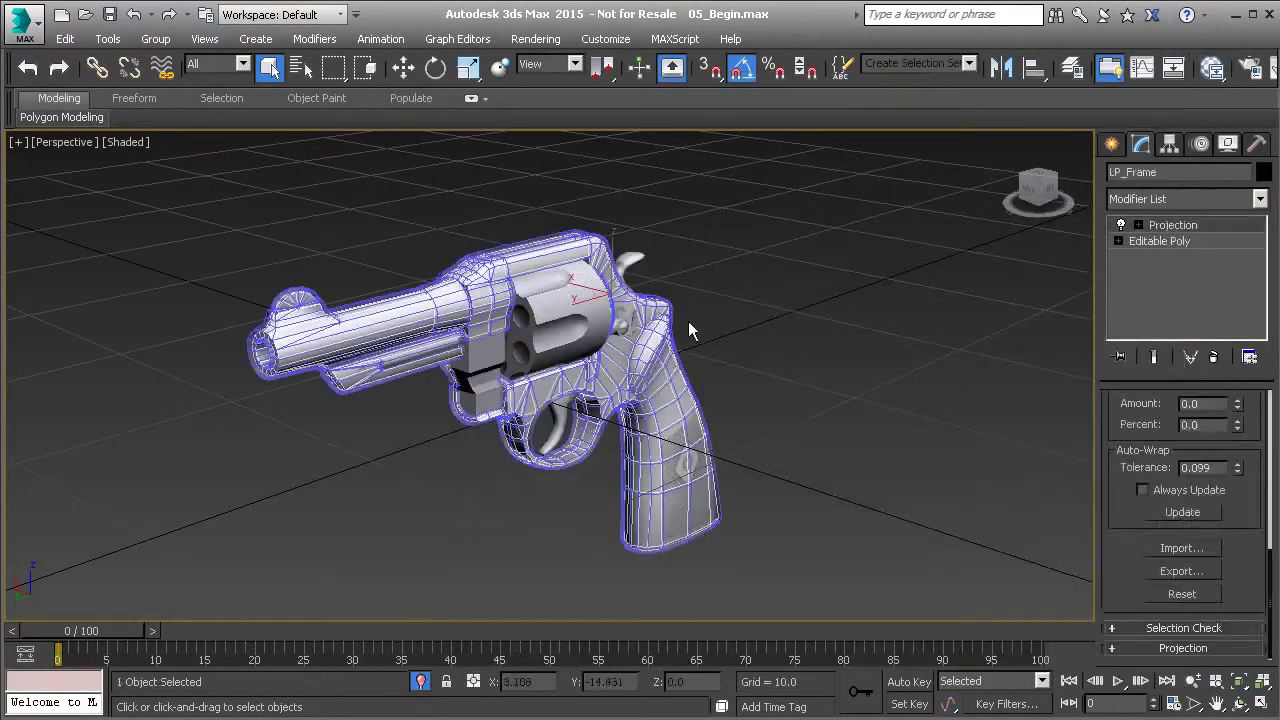
pyautogui.click(711, 260)
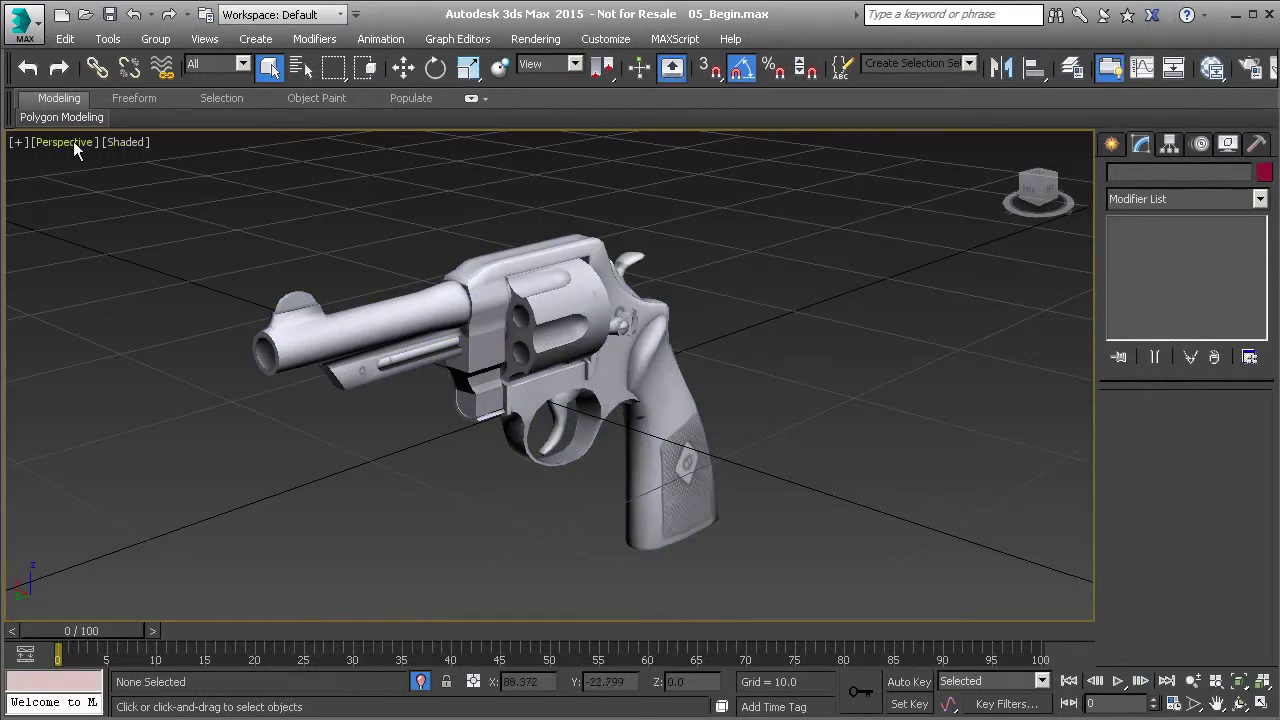
pyautogui.click(125, 142)
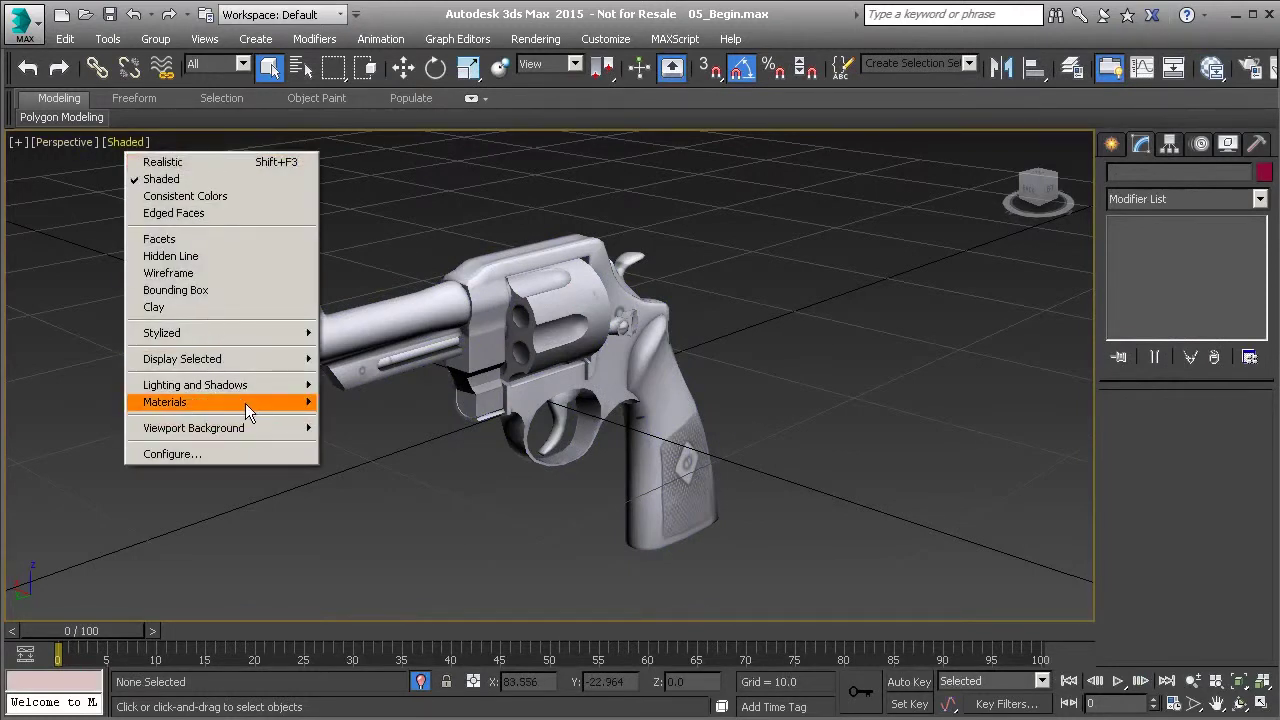
pyautogui.moveTo(268, 404)
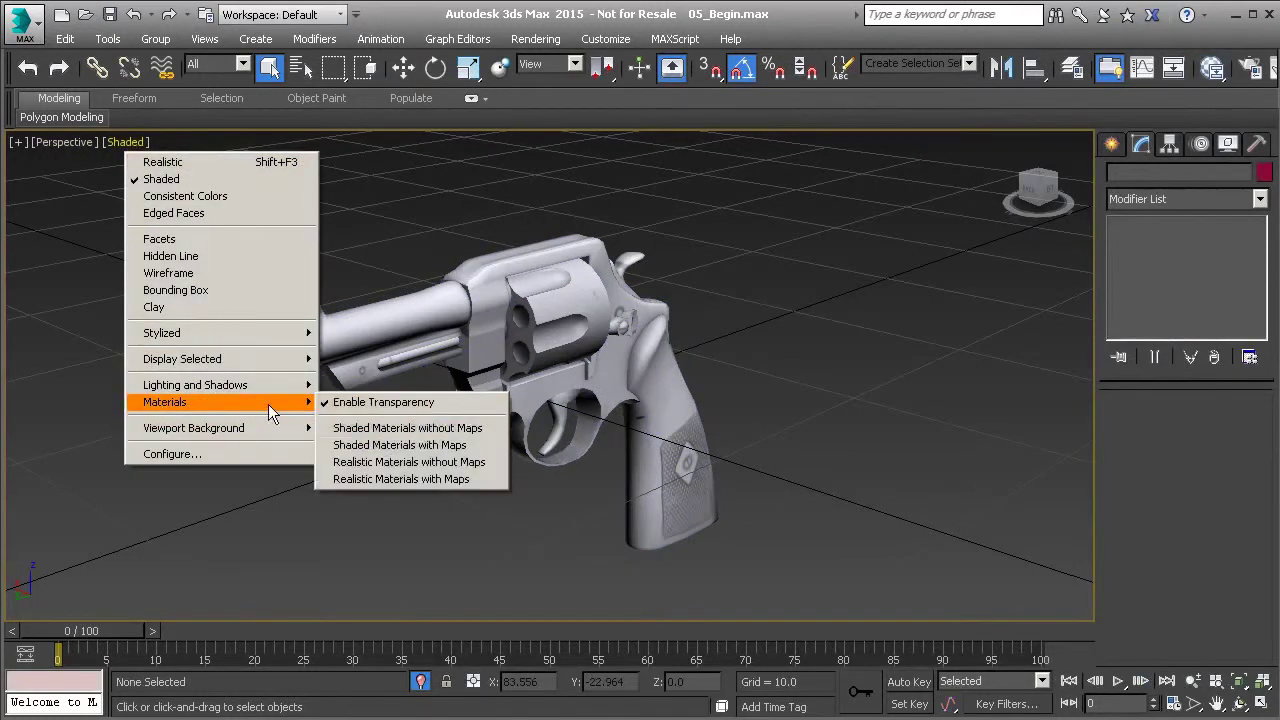
pyautogui.click(404, 481)
# Examine the baked ambient occlusion and normal detail on the revolver's barrel, cylinder, frame and grip from several angles
pyautogui.keyDown('alt'); pyautogui.moveTo(713, 306); pyautogui.dragTo(620, 314, button='middle'); pyautogui.keyUp('alt')
pyautogui.scroll(5, 528, 311)
pyautogui.keyDown('alt'); pyautogui.moveTo(535, 314); pyautogui.dragTo(449, 348, button='middle'); pyautogui.keyUp('alt')
pyautogui.keyDown('alt'); pyautogui.moveTo(625, 370); pyautogui.dragTo(429, 236, button='middle'); pyautogui.keyUp('alt')
pyautogui.scroll(-3, 491, 292)
pyautogui.keyDown('alt'); pyautogui.moveTo(490, 293); pyautogui.dragTo(607, 357, button='middle'); pyautogui.keyUp('alt')
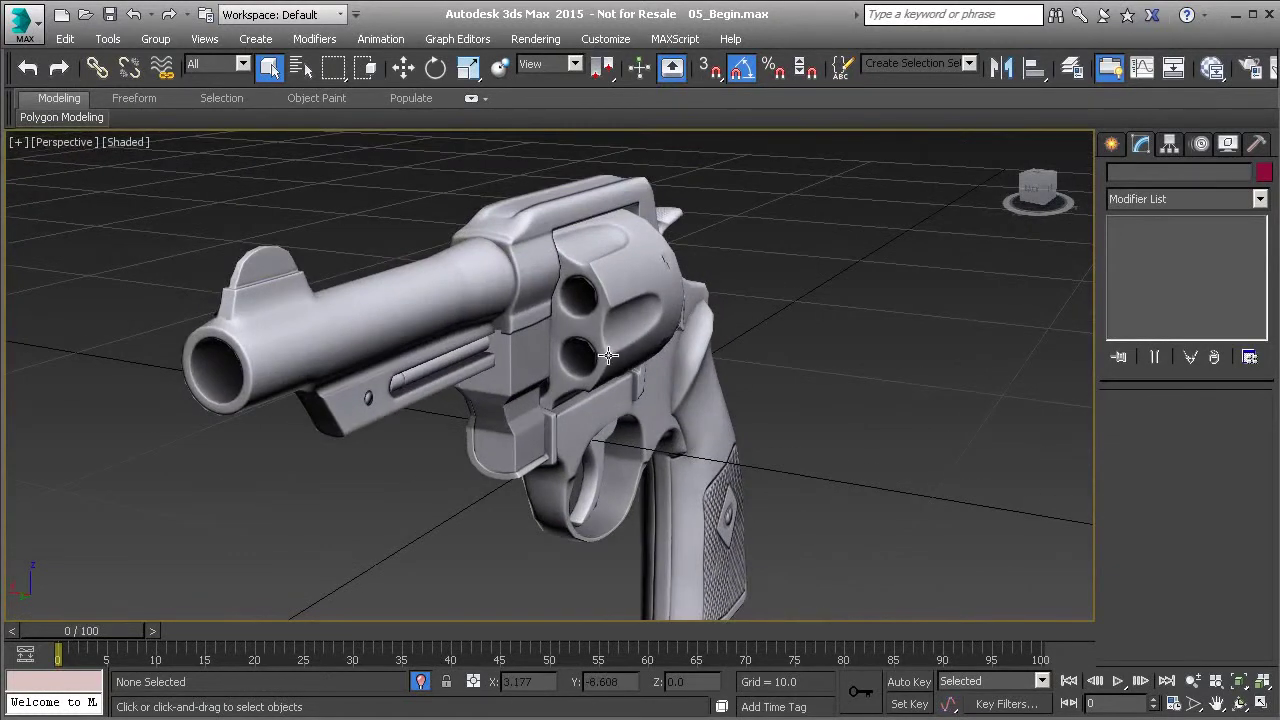
pyautogui.moveTo(604, 307); pyautogui.dragTo(587, 327, button='middle')
pyautogui.scroll(3, 564, 338)
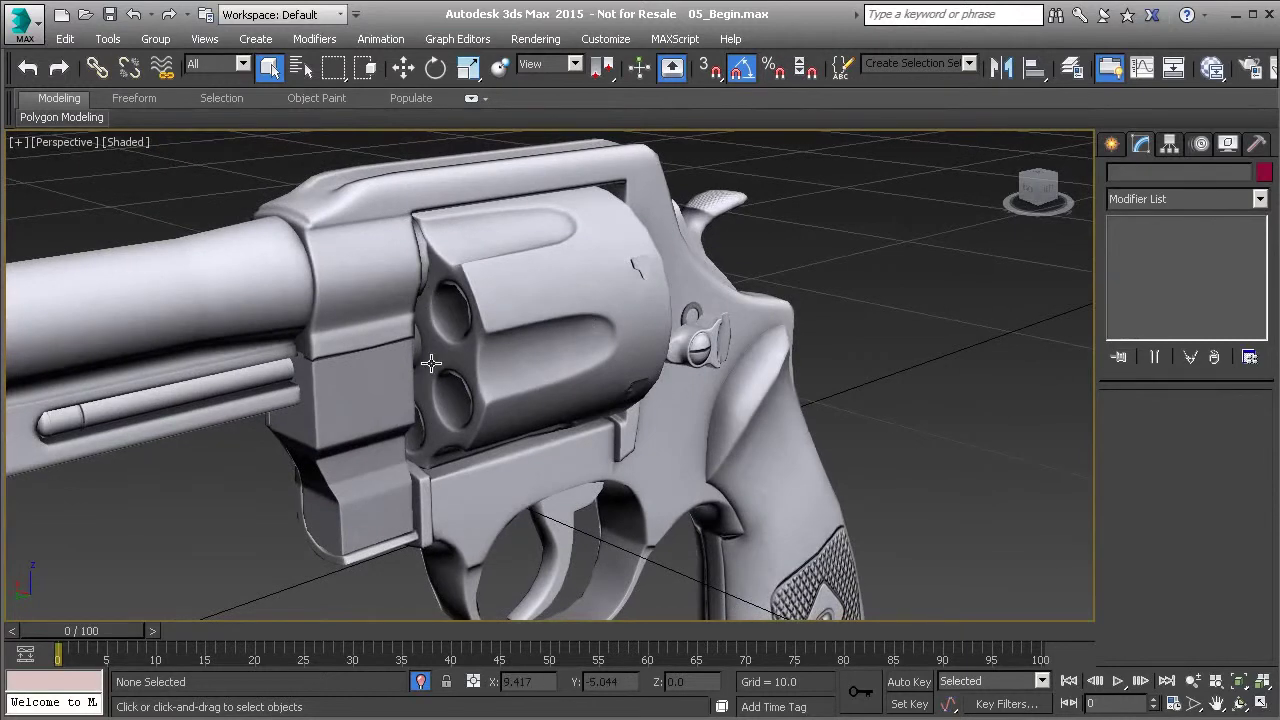
pyautogui.moveTo(431, 363); pyautogui.dragTo(498, 348, button='middle')
pyautogui.scroll(-3, 454, 364)
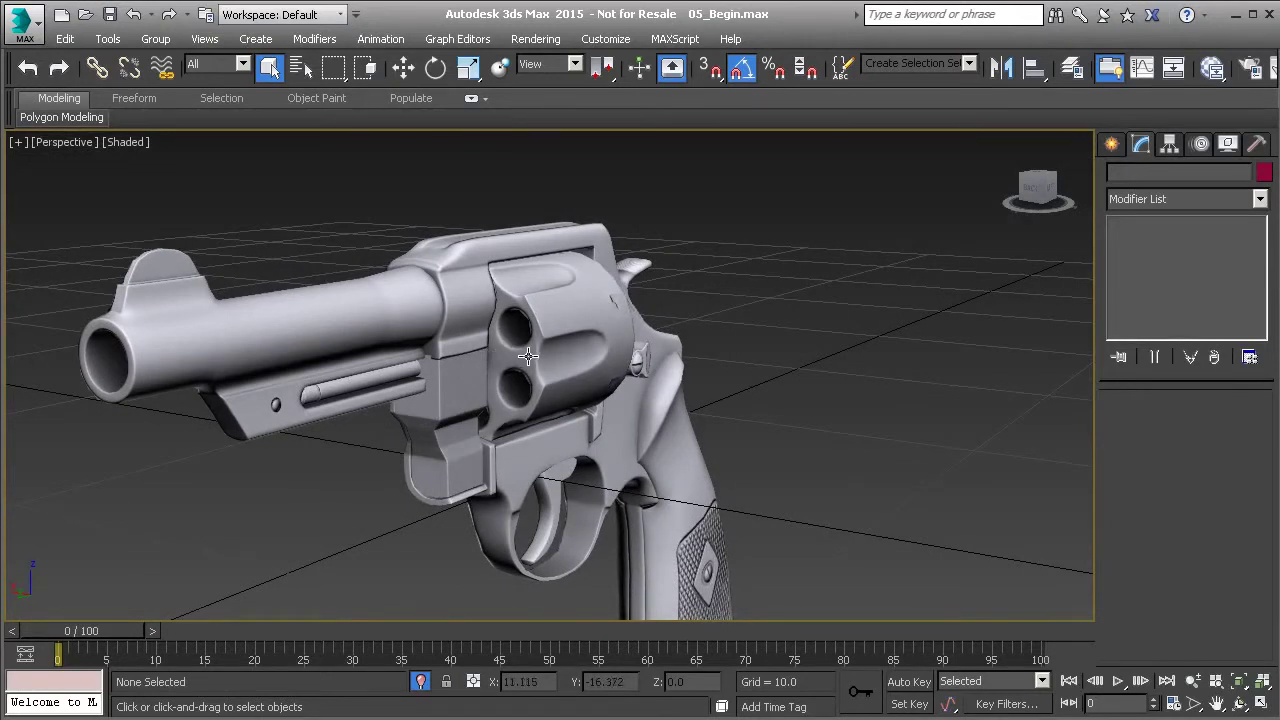
pyautogui.scroll(2, 590, 375)
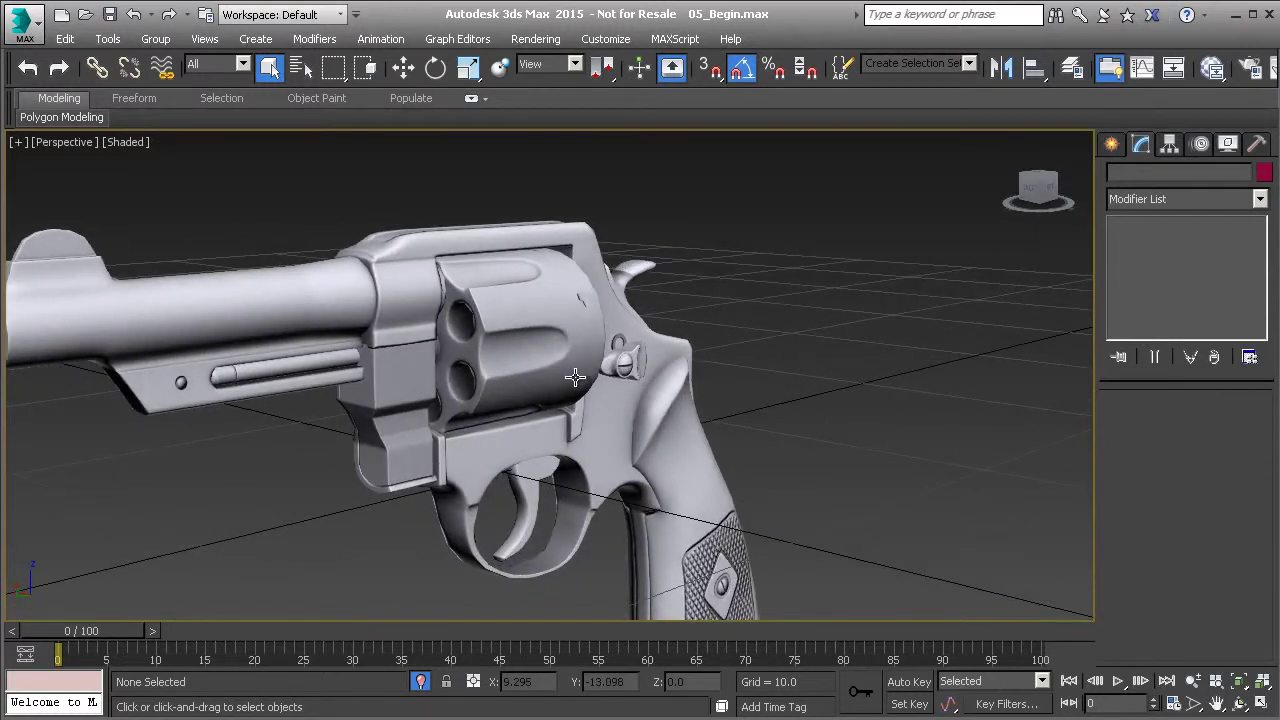
pyautogui.scroll(-4, 570, 385)
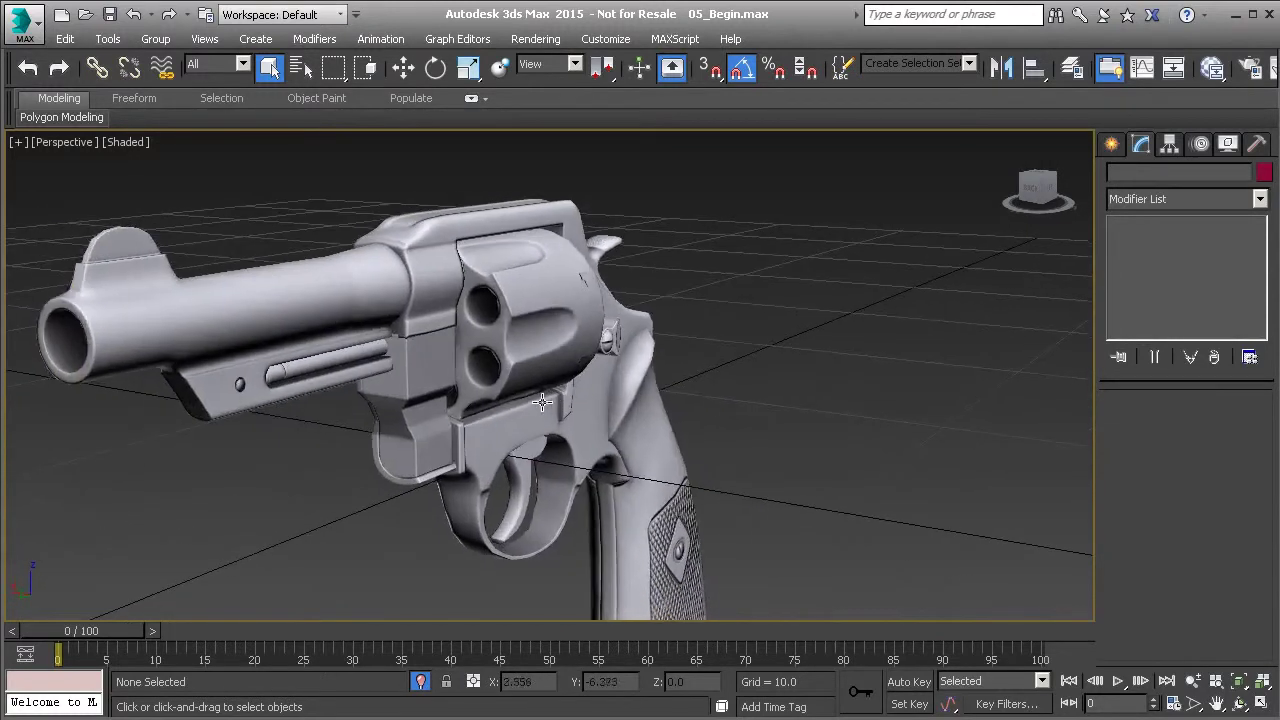
pyautogui.keyDown('alt'); pyautogui.moveTo(545, 402); pyautogui.dragTo(534, 422, button='middle'); pyautogui.keyUp('alt')
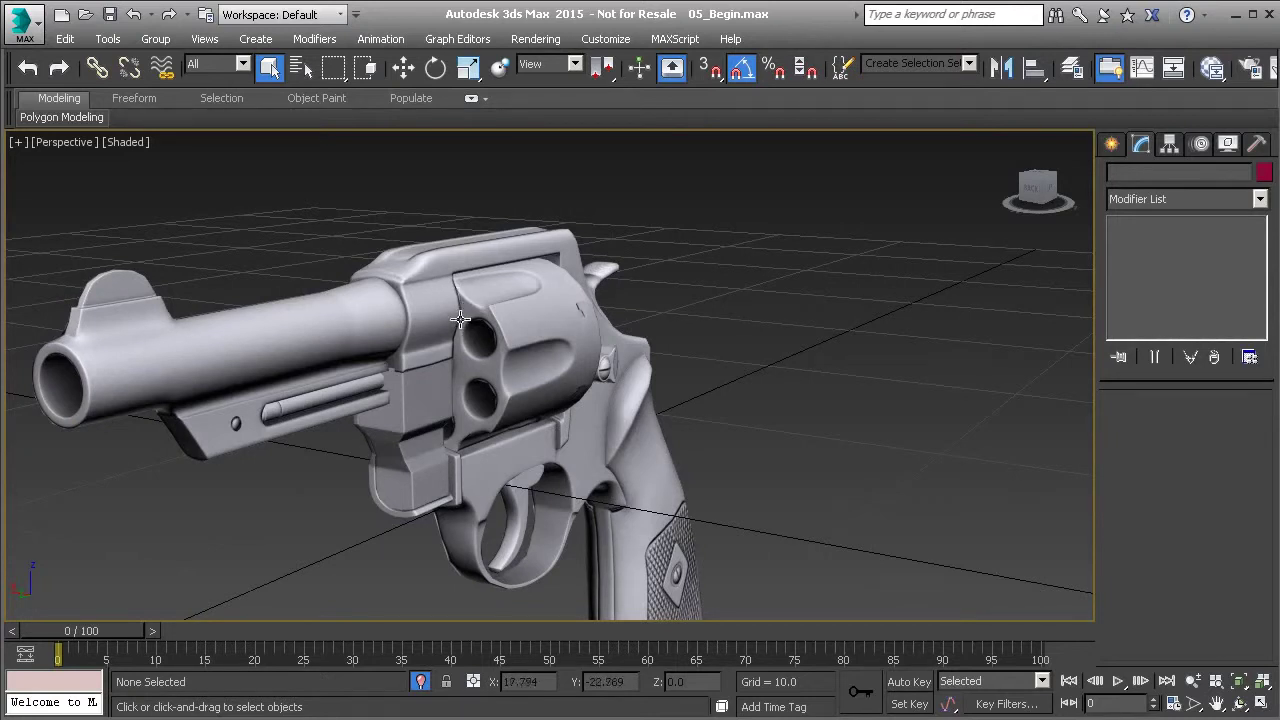
pyautogui.keyDown('alt'); pyautogui.moveTo(620, 357); pyautogui.dragTo(557, 379, button='middle'); pyautogui.keyUp('alt')
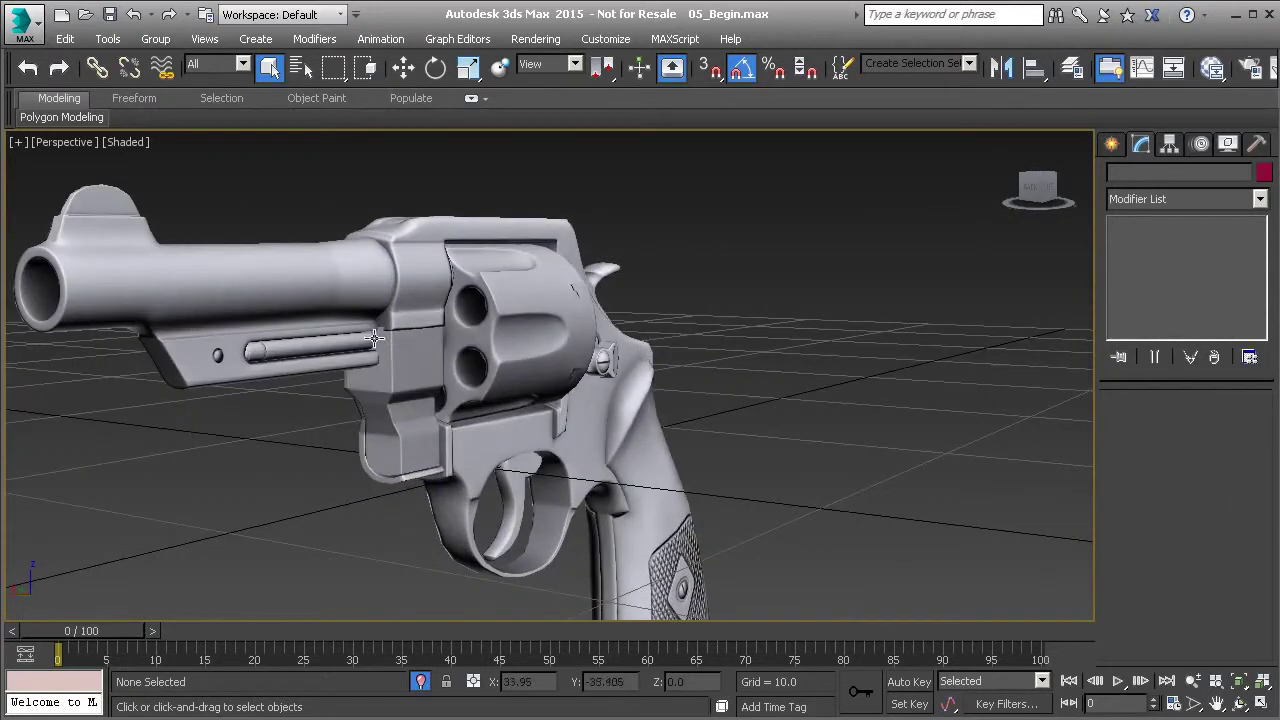
pyautogui.keyDown('alt'); pyautogui.moveTo(581, 299); pyautogui.dragTo(558, 347, button='middle'); pyautogui.keyUp('alt')
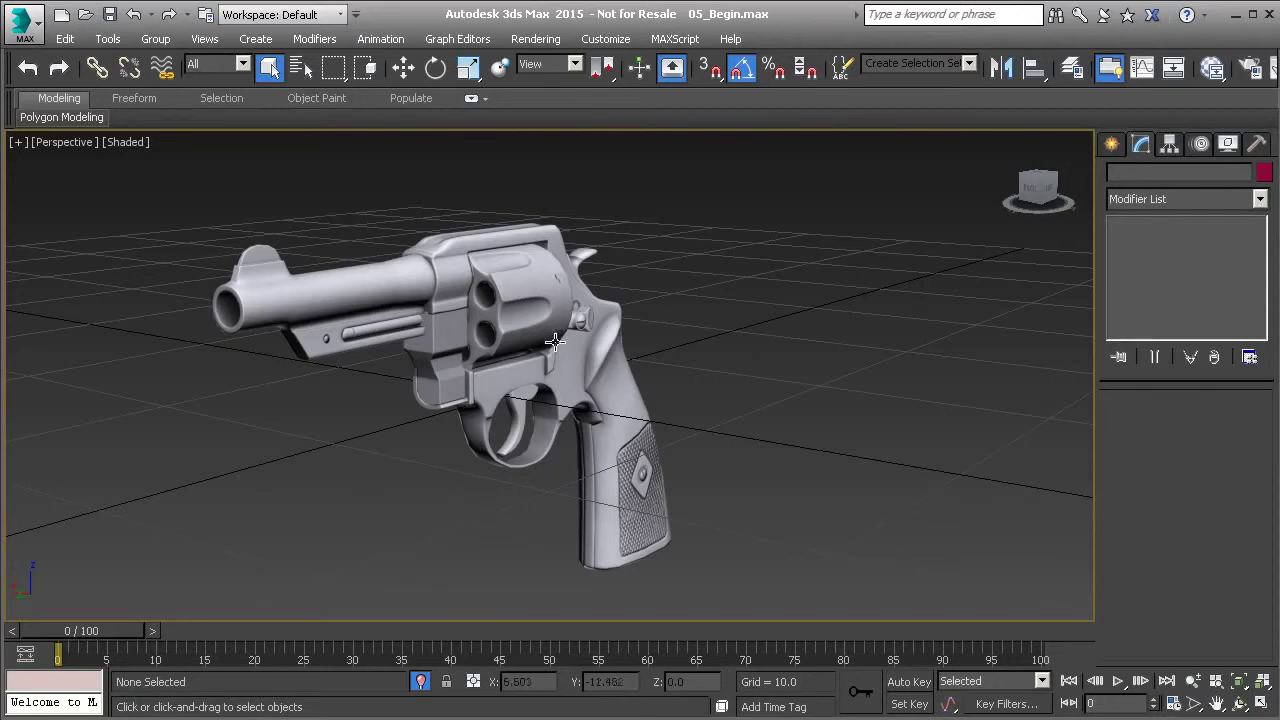
pyautogui.moveTo(558, 348); pyautogui.dragTo(590, 369, button='middle')
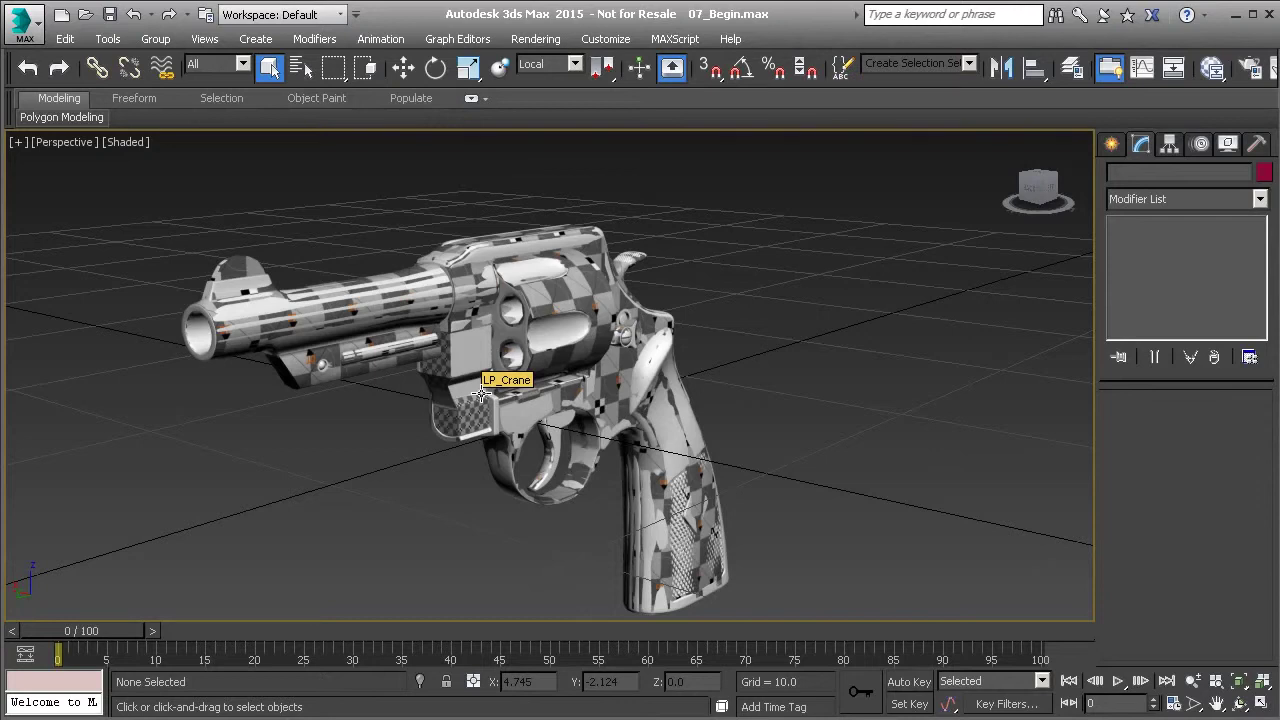
# Select the two overlapping crane objects below the barrel in the checker-mapped revolver scene and isolate them
pyautogui.scroll(10, 481, 394)
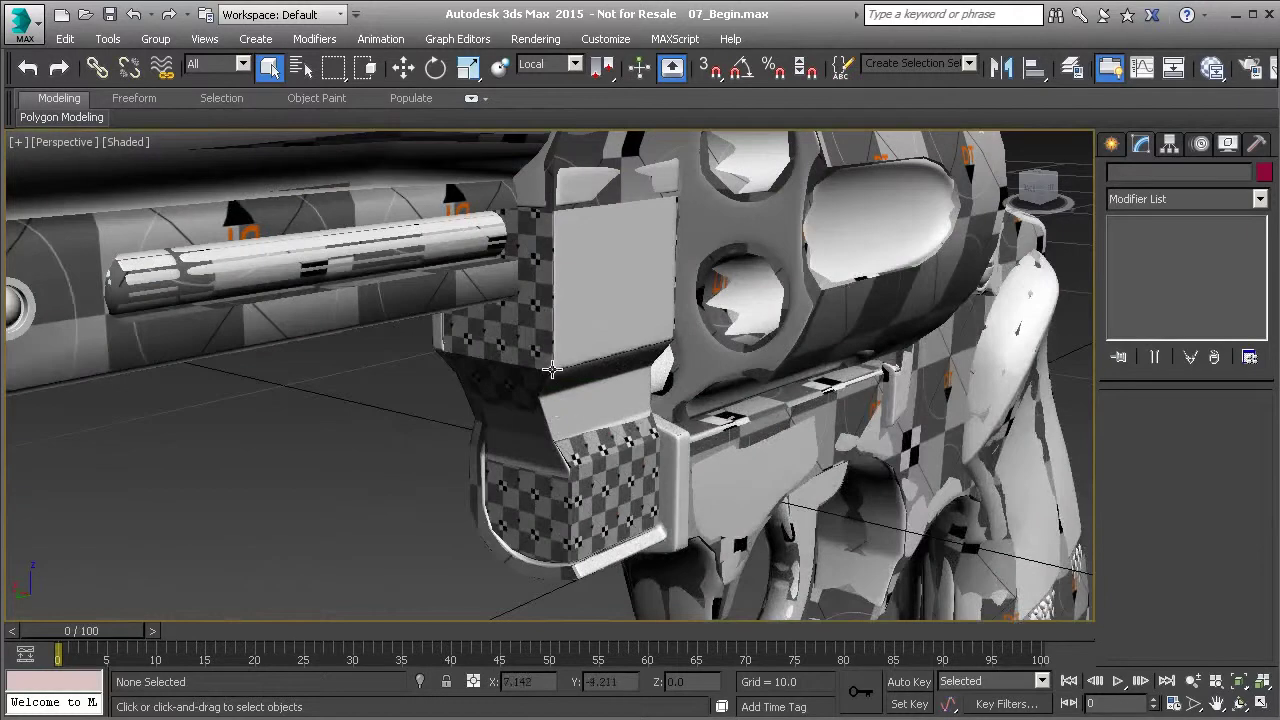
pyautogui.scroll(4, 552, 370)
pyautogui.click(524, 342)
pyautogui.keyDown('ctrl'); pyautogui.click(580, 340); pyautogui.keyUp('ctrl')
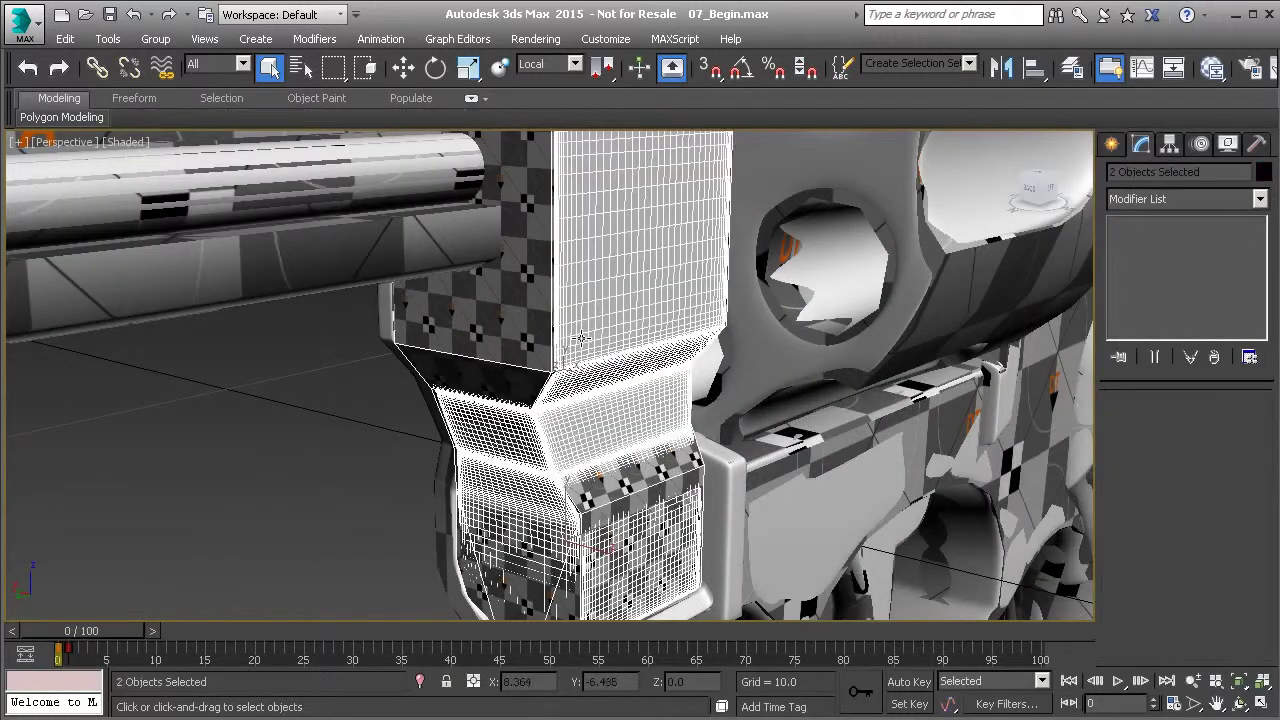
pyautogui.click(421, 684)
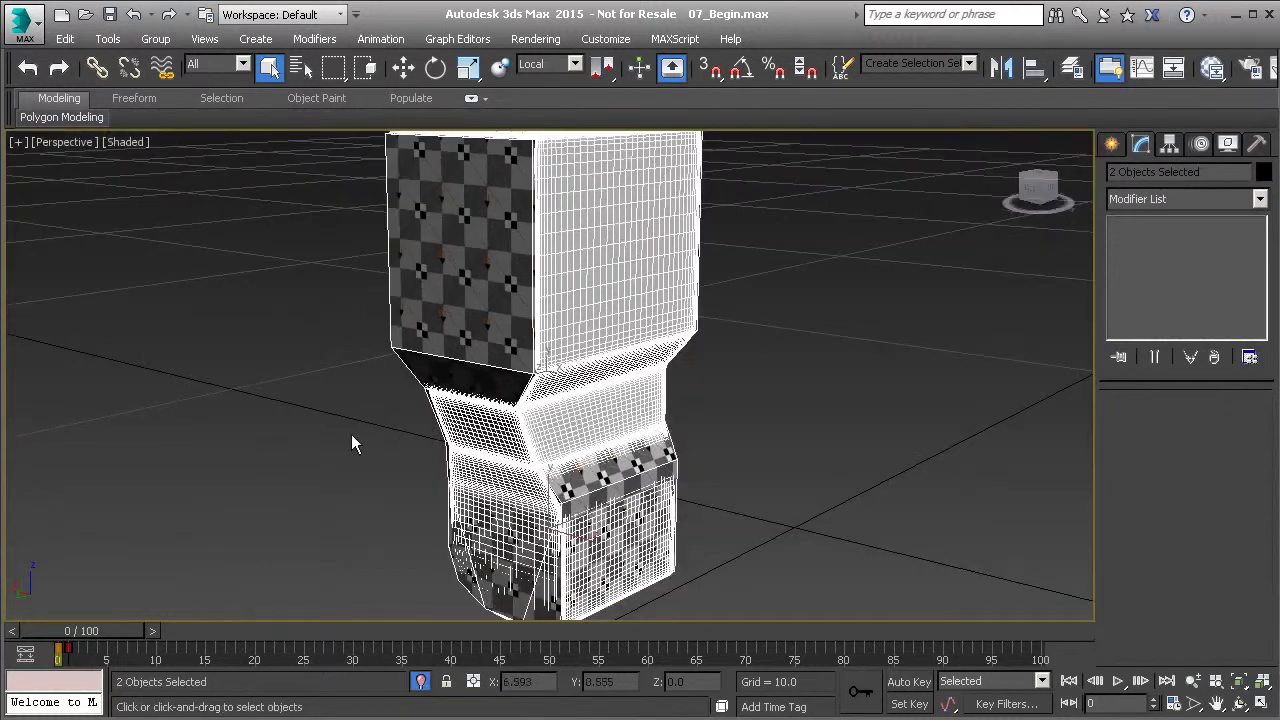
# Select only LP_Crane and examine its checker pattern from several sides
pyautogui.moveTo(462, 320); pyautogui.dragTo(437, 407, button='middle')
pyautogui.click(315, 430)
pyautogui.click(430, 388)
pyautogui.keyDown('alt'); pyautogui.moveTo(374, 523); pyautogui.dragTo(428, 426, button='middle'); pyautogui.keyUp('alt')
pyautogui.keyDown('alt'); pyautogui.moveTo(431, 286); pyautogui.dragTo(563, 289, button='middle'); pyautogui.keyUp('alt')
pyautogui.moveTo(471, 297); pyautogui.dragTo(492, 403, button='middle')
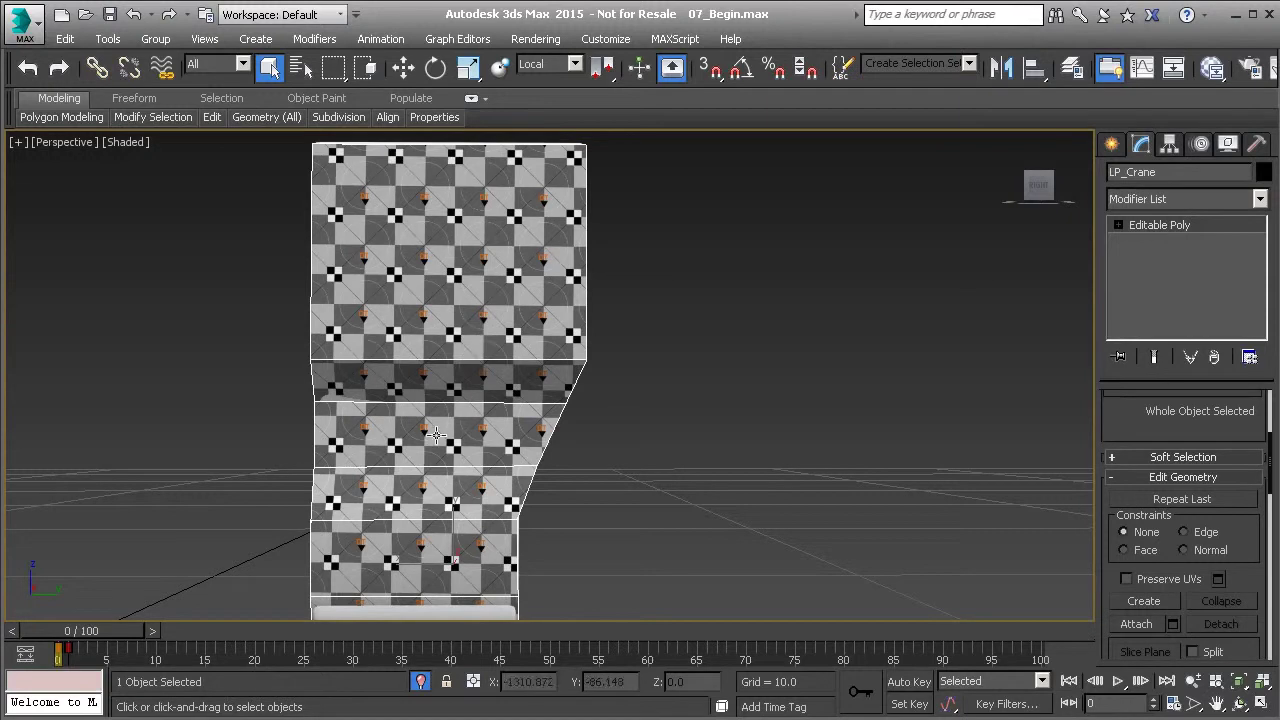
pyautogui.moveTo(426, 513); pyautogui.dragTo(473, 370, button='middle')
pyautogui.keyDown('alt'); pyautogui.moveTo(421, 380); pyautogui.dragTo(560, 406, button='middle'); pyautogui.keyUp('alt')
pyautogui.scroll(5, 1116, 417)
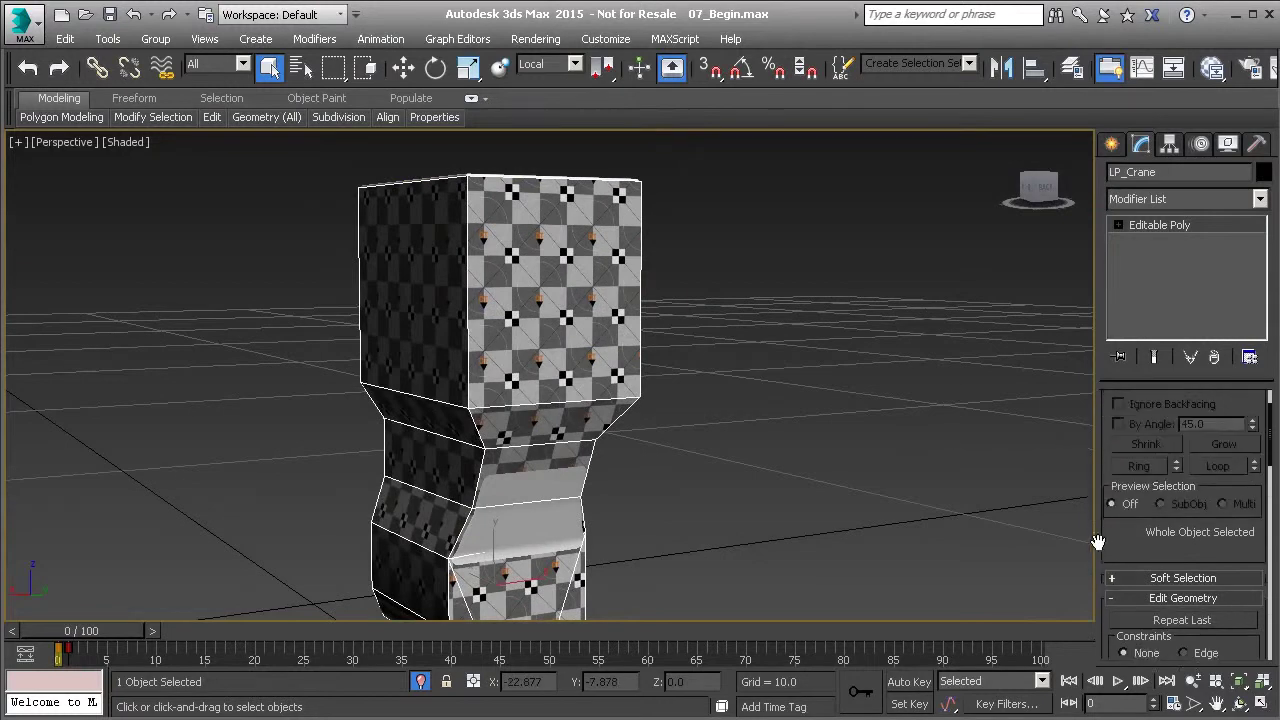
# Add an Unwrap UVW modifier to LP_Crane and open its UV editor
pyautogui.click(1183, 201)
pyautogui.press('u')
pyautogui.press('Return')
pyautogui.click(1183, 467)
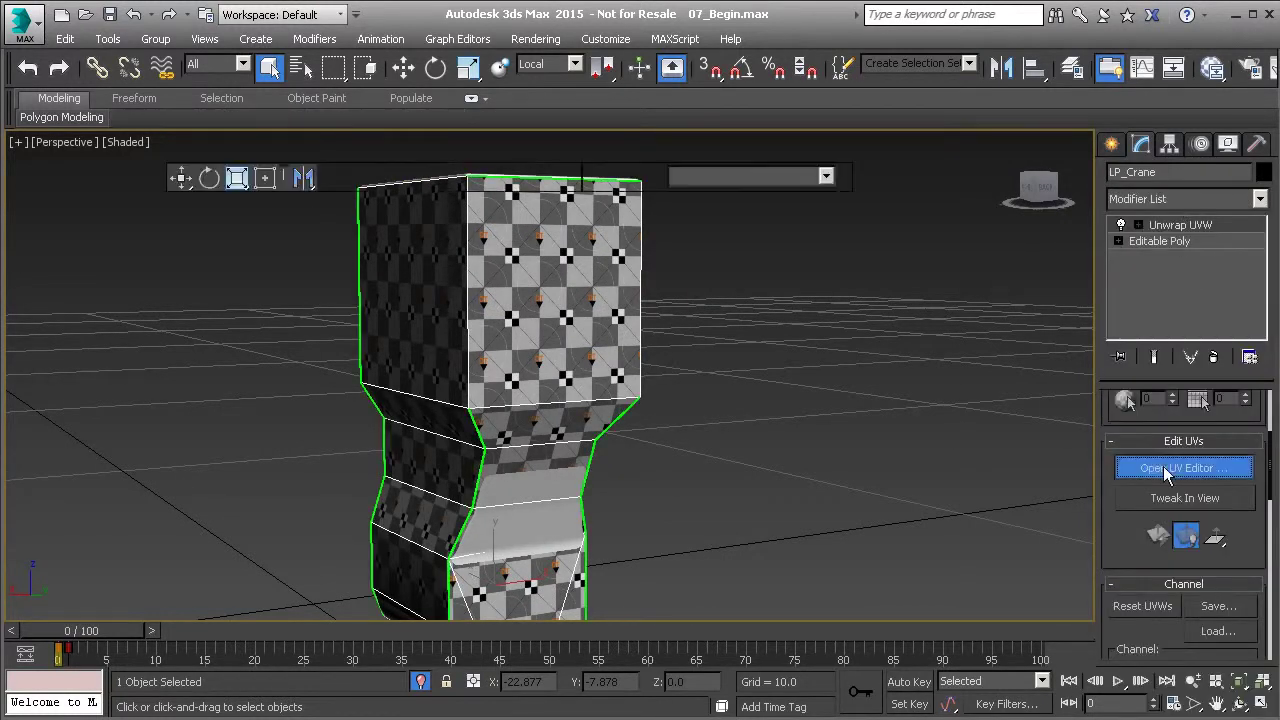
# Hide the checker background in the UV editor and examine LP_Crane's UV shells before closing the editor
pyautogui.moveTo(100, 22); pyautogui.dragTo(560, 17)
pyautogui.click(597, 67)
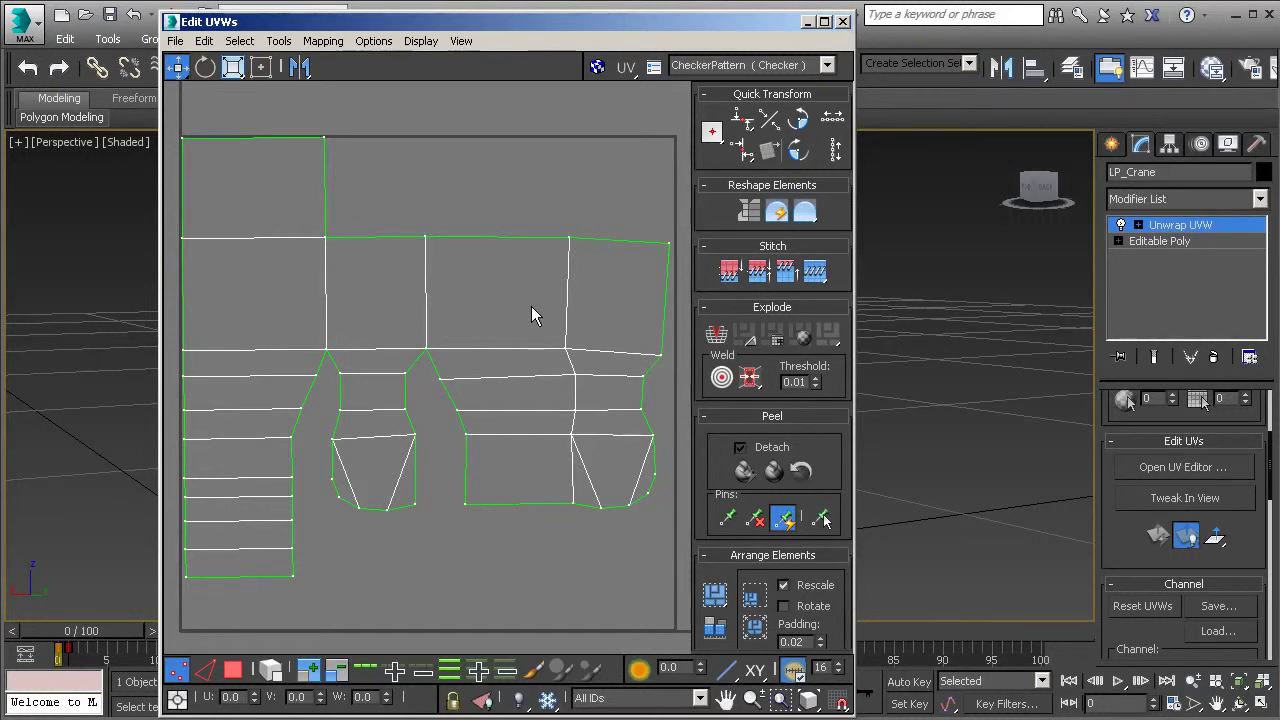
pyautogui.click(843, 21)
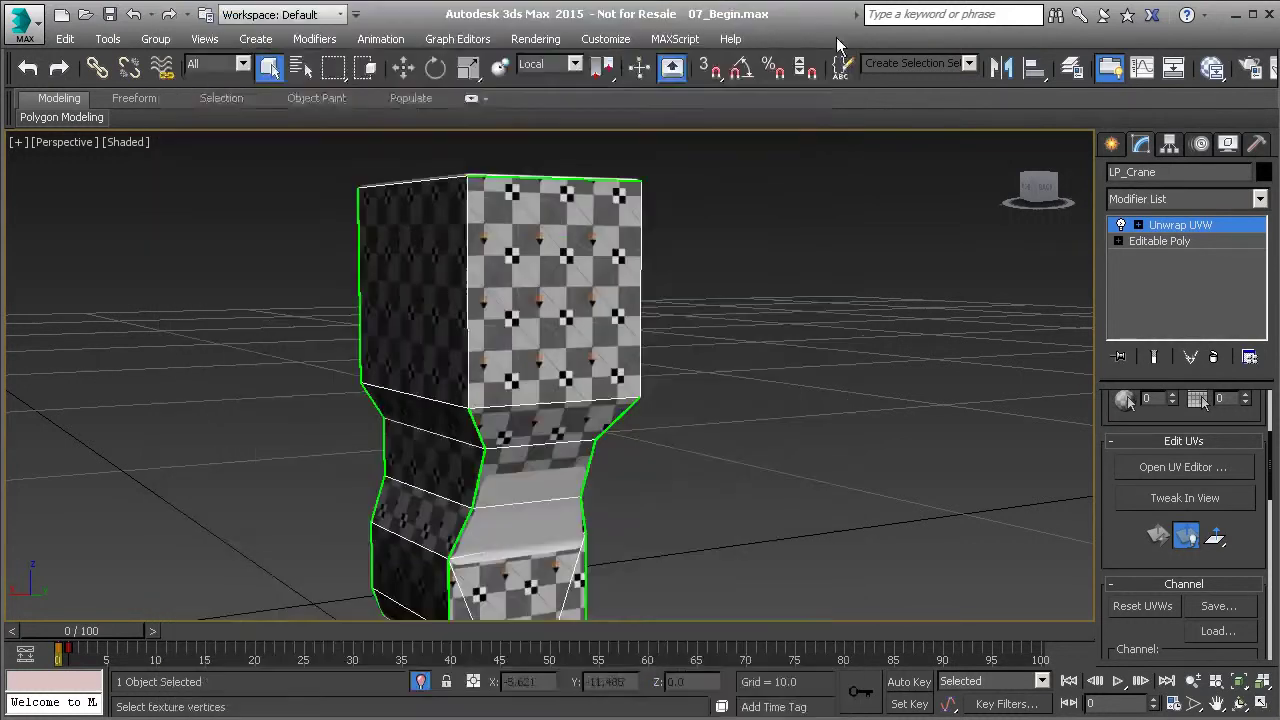
# Convert LP_Crane with its Unwrap UVW modifier to an Editable Poly
pyautogui.rightClick(597, 320)
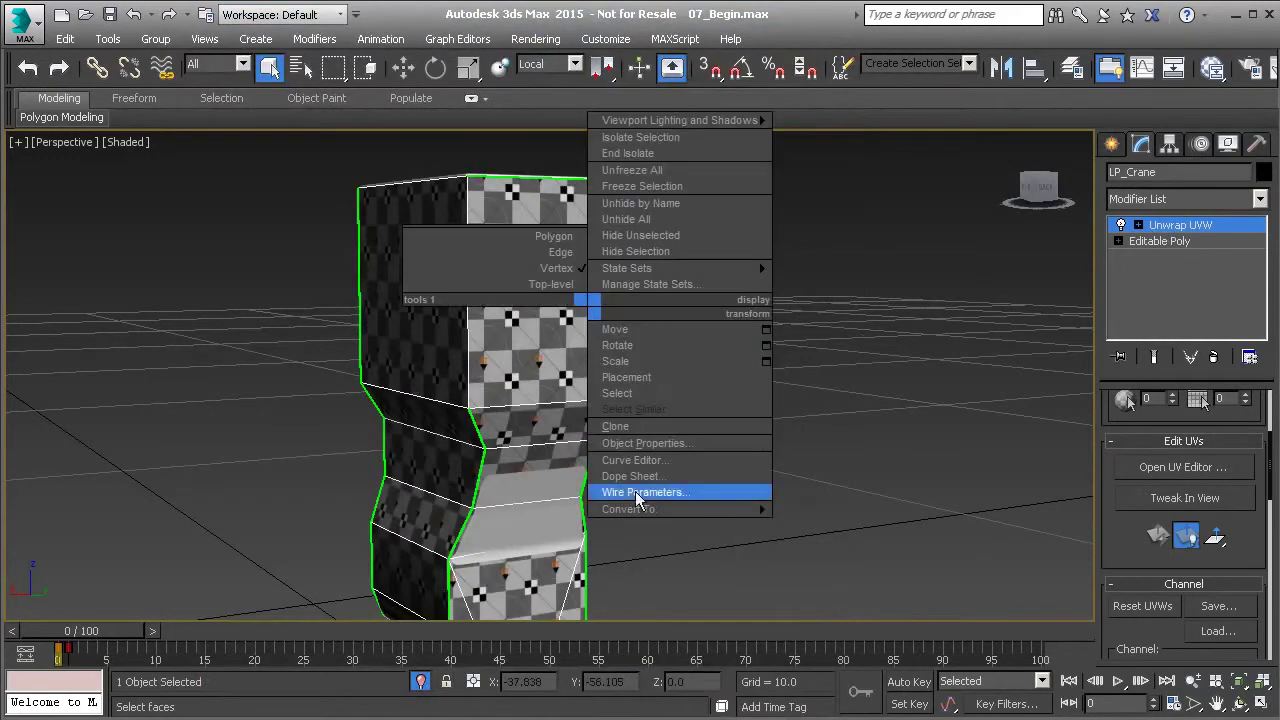
pyautogui.moveTo(695, 512)
pyautogui.click(808, 530)
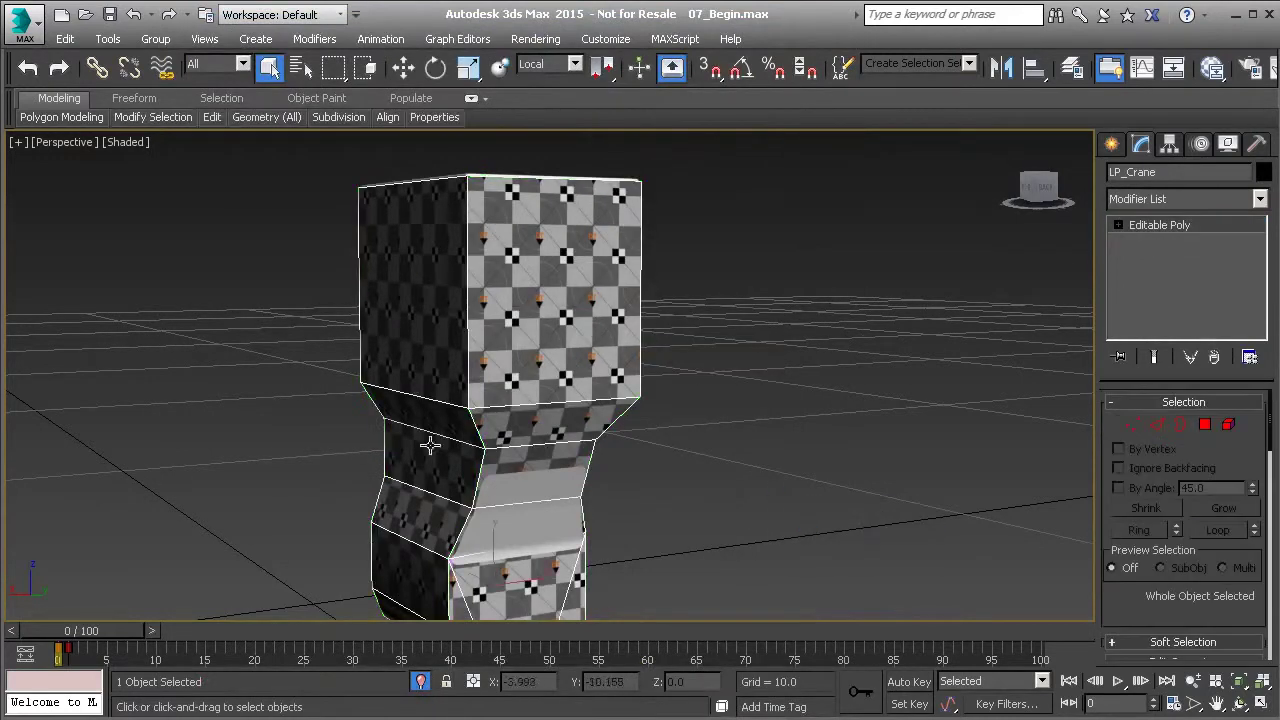
# Open Render To Texture for LP_Crane and add HP_Crane as its projection mapping target
pyautogui.press('0')
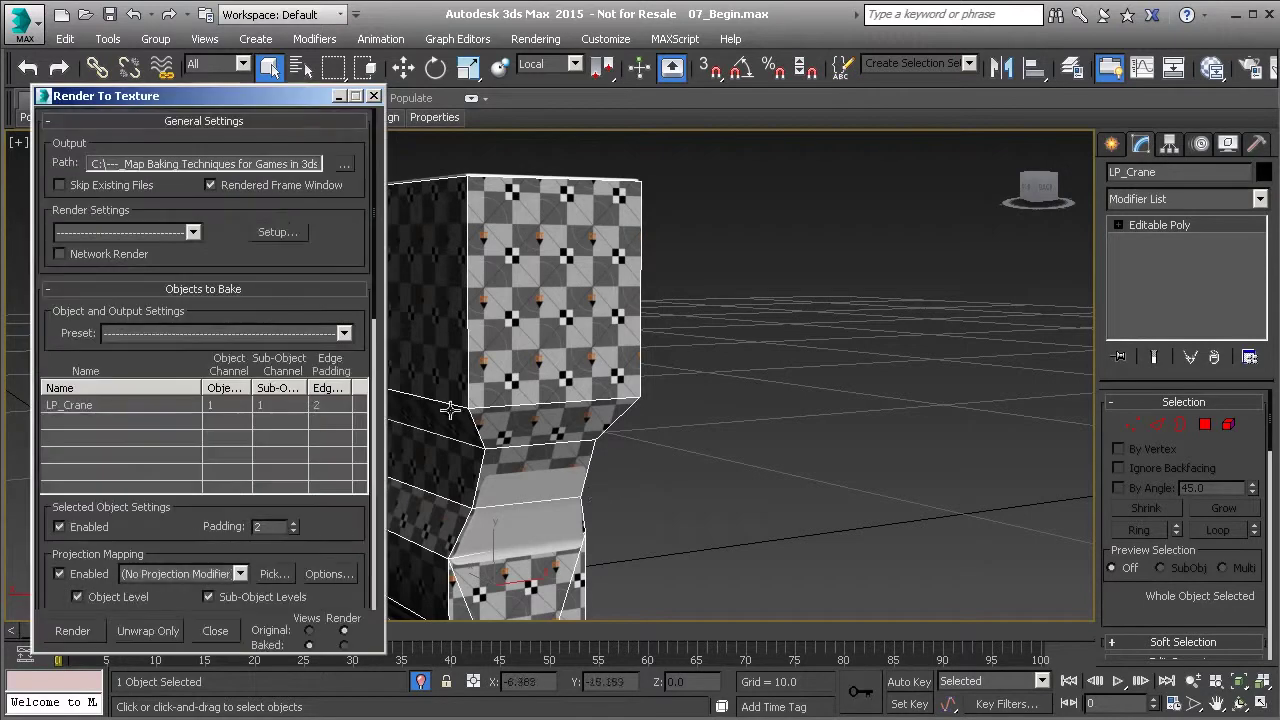
pyautogui.scroll(-3, 315, 441)
pyautogui.scroll(-3, 315, 441)
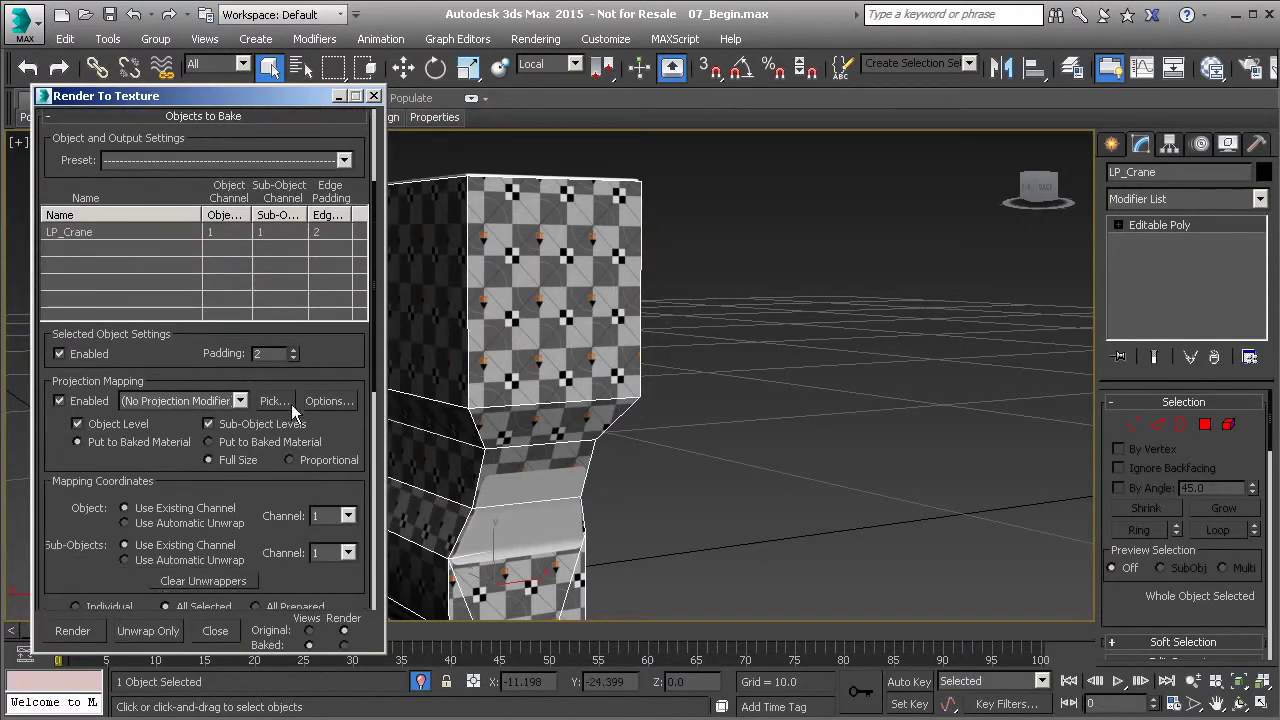
pyautogui.click(275, 400)
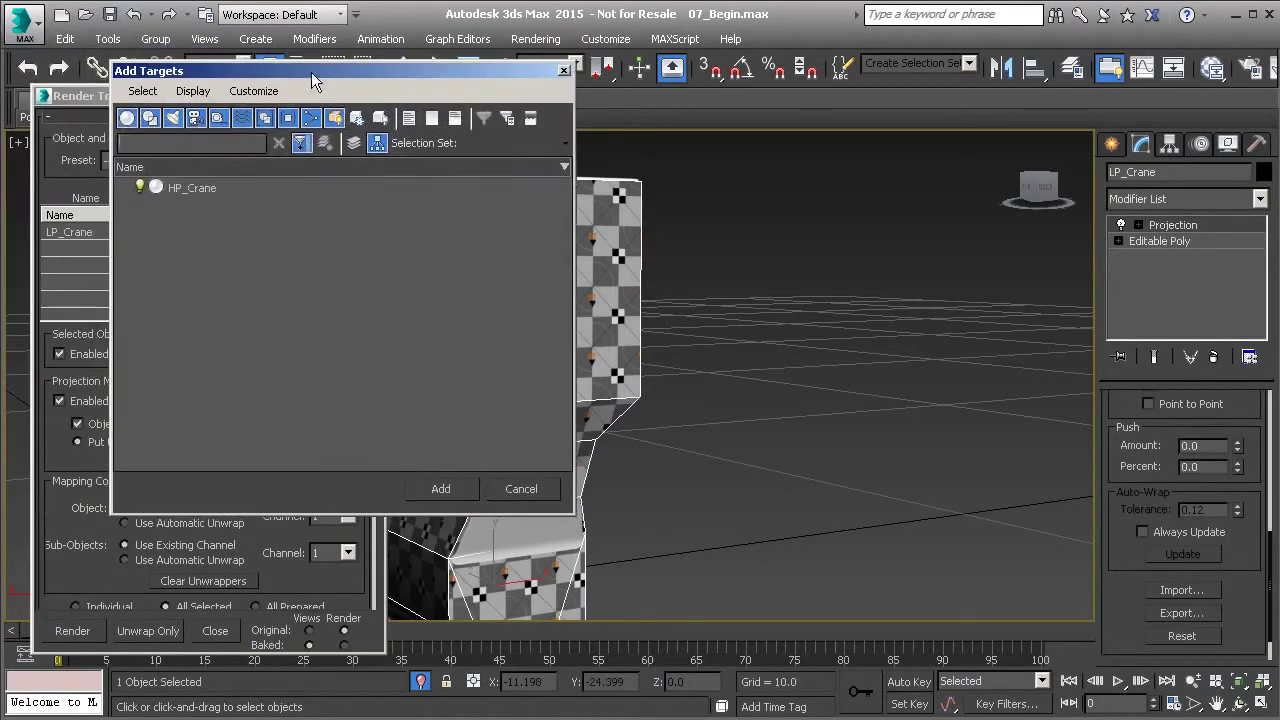
pyautogui.click(207, 192)
pyautogui.click(460, 488)
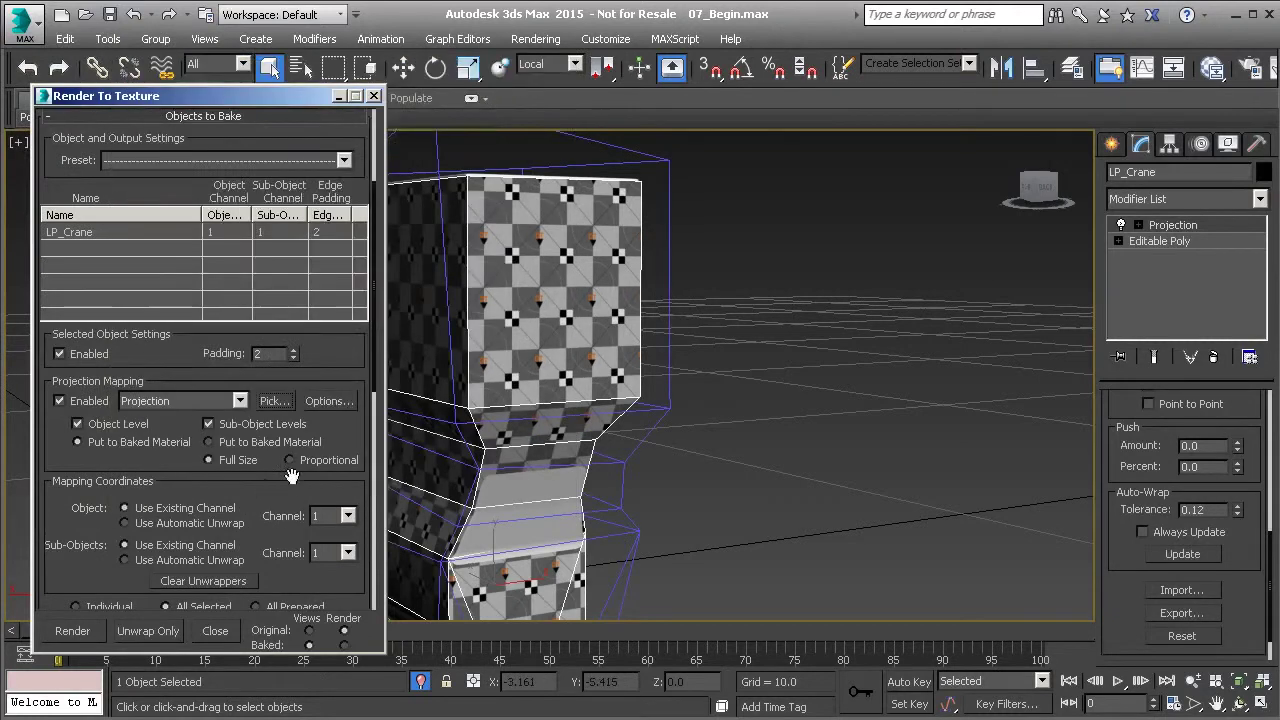
# Reset the projection cage and push it slightly outward so it closely surrounds the whole crane
pyautogui.moveTo(1119, 506); pyautogui.dragTo(1122, 462)
pyautogui.click(1203, 591)
pyautogui.moveTo(1117, 415); pyautogui.dragTo(1116, 479)
pyautogui.moveTo(1238, 469); pyautogui.dragTo(1238, 456)
pyautogui.keyDown('alt'); pyautogui.moveTo(879, 445); pyautogui.dragTo(745, 456, button='middle'); pyautogui.keyUp('alt')
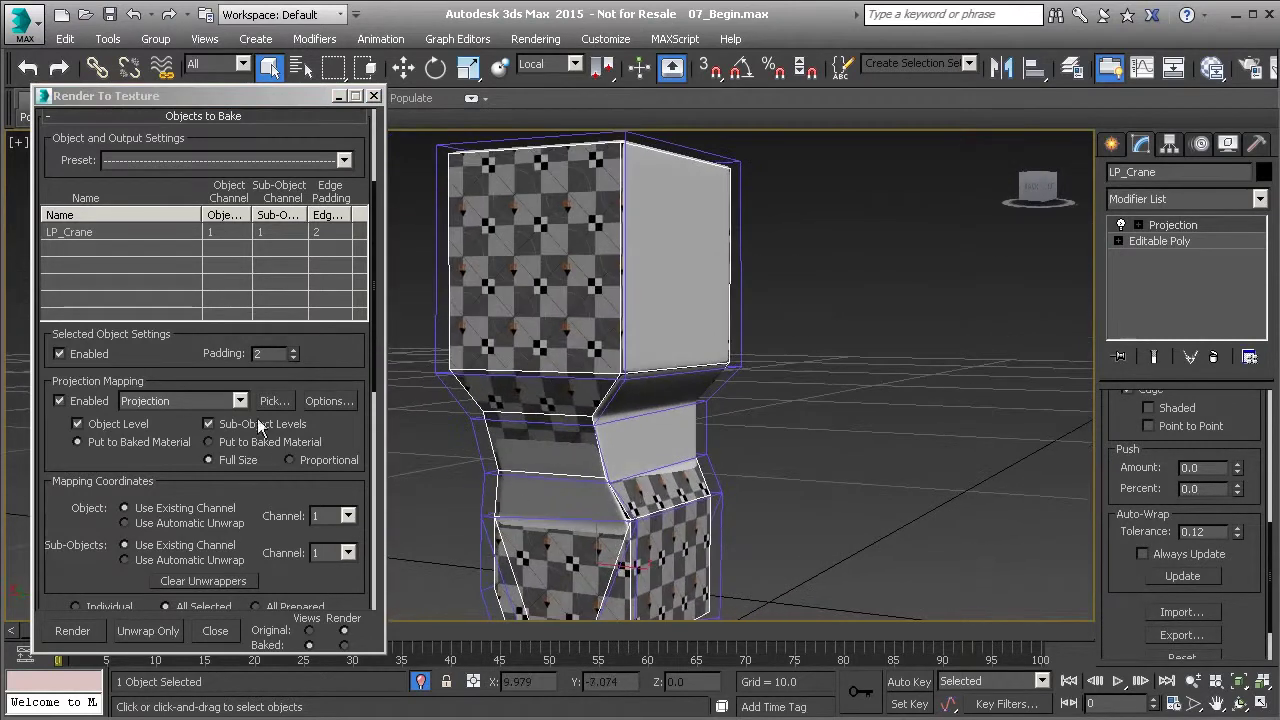
# Bake the crane's 512x512 NormalsMap to LP_CraneNormalsMap.tga and close the rendered frame and Render To Texture windows
pyautogui.scroll(-10, 244, 385)
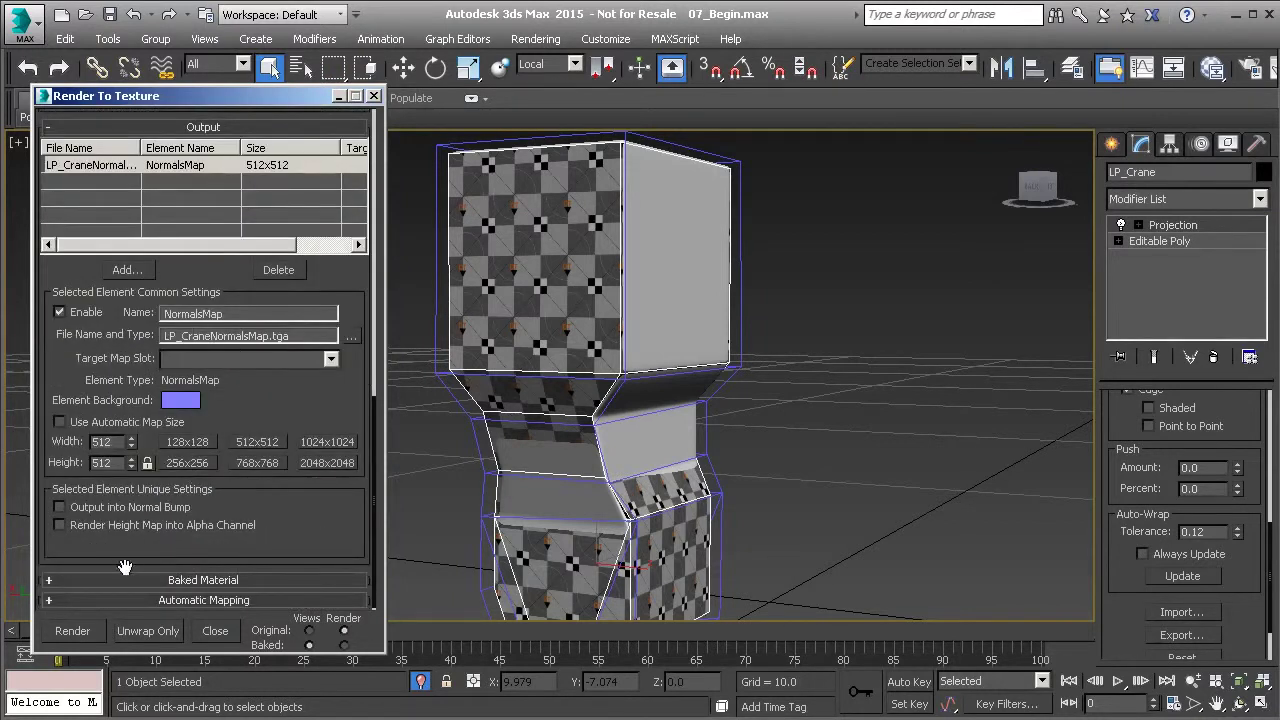
pyautogui.click(77, 633)
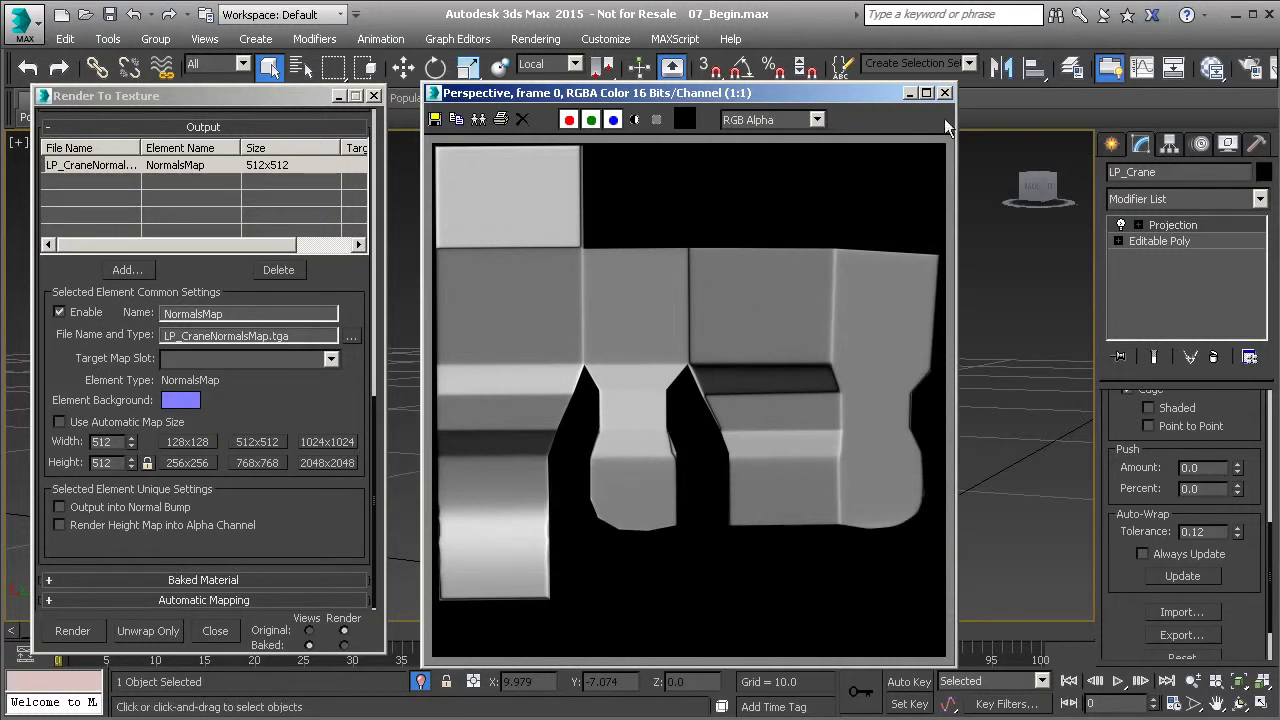
pyautogui.click(945, 92)
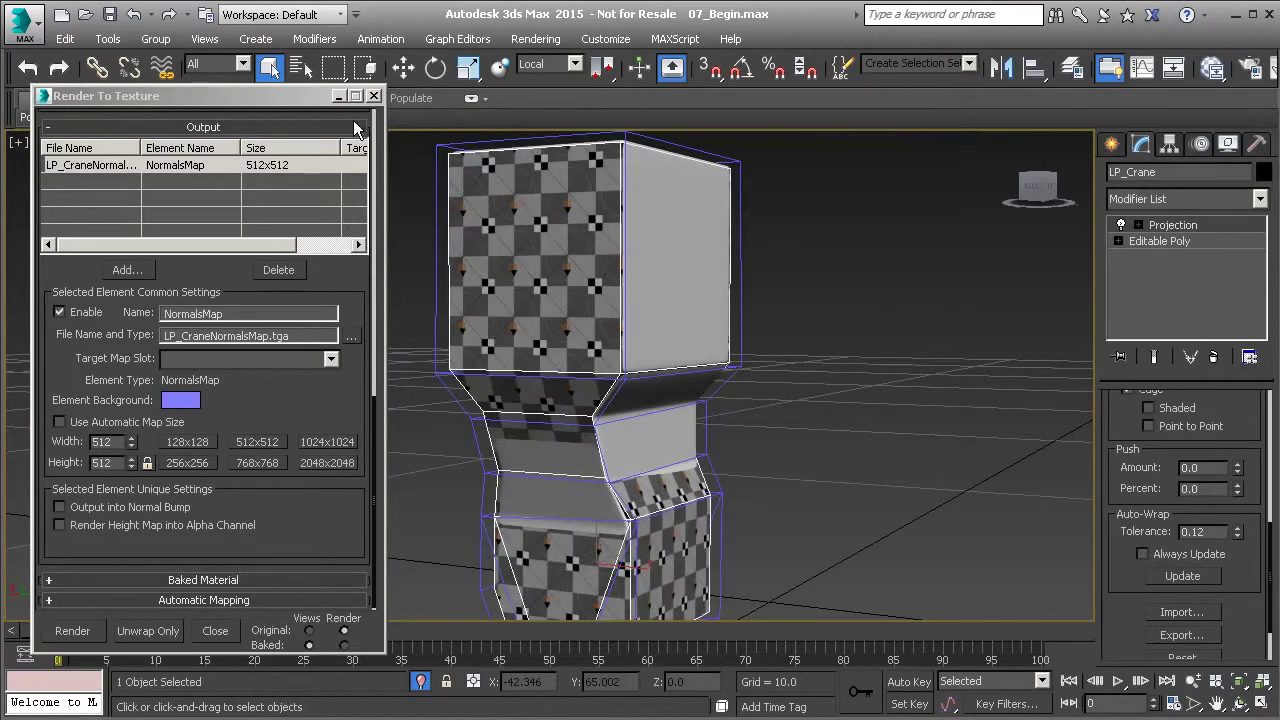
pyautogui.click(374, 96)
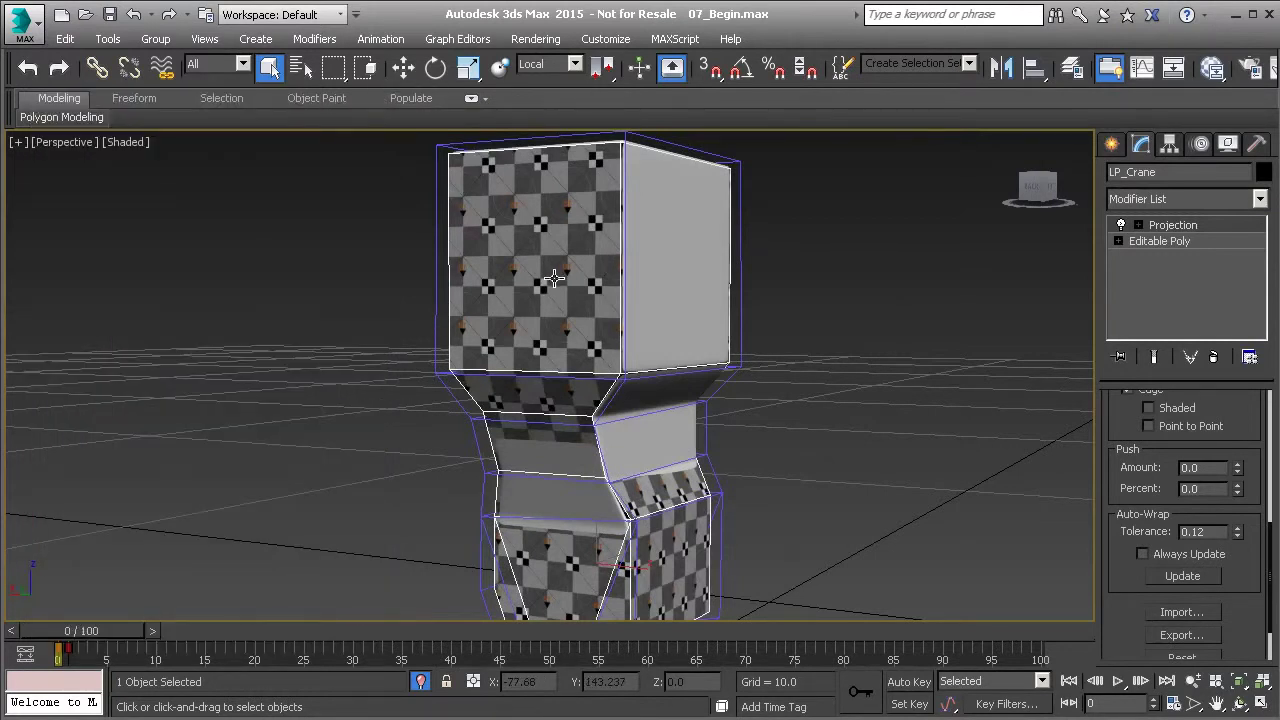
# Isolate LP_Crane on its own and convert it to an Editable Poly to remove the Projection modifier
pyautogui.click(420, 682)
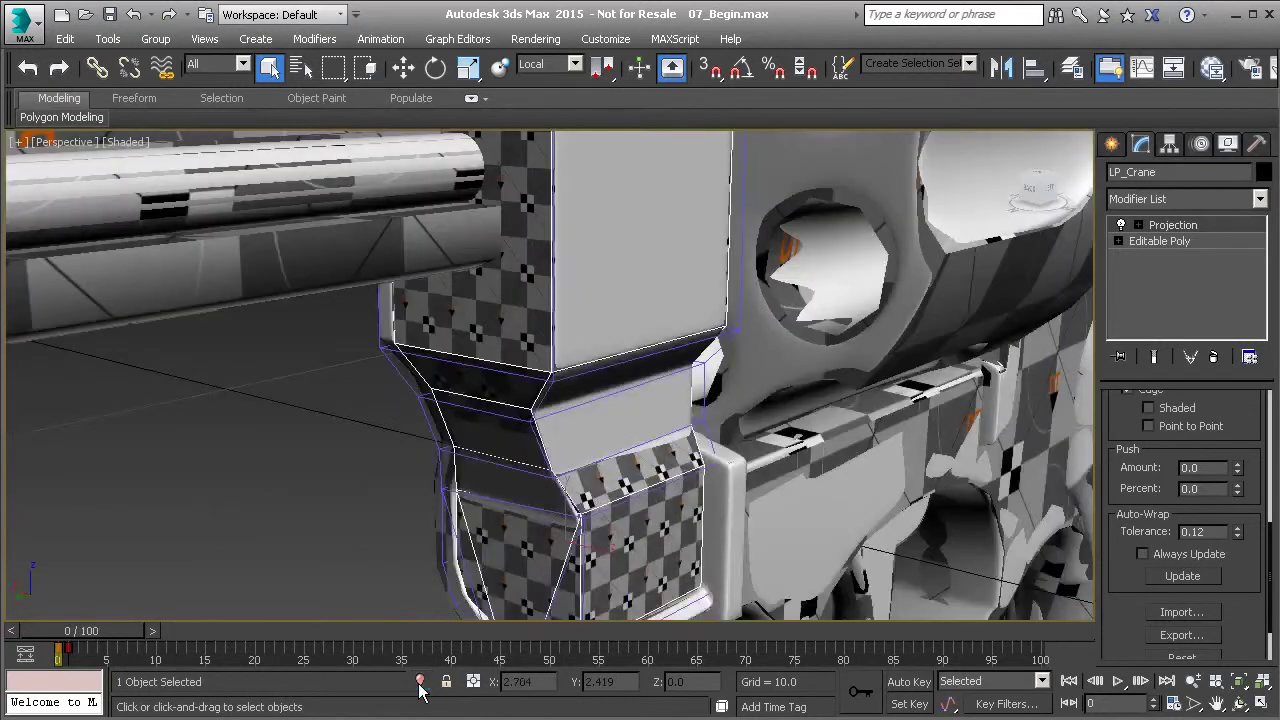
pyautogui.click(420, 682)
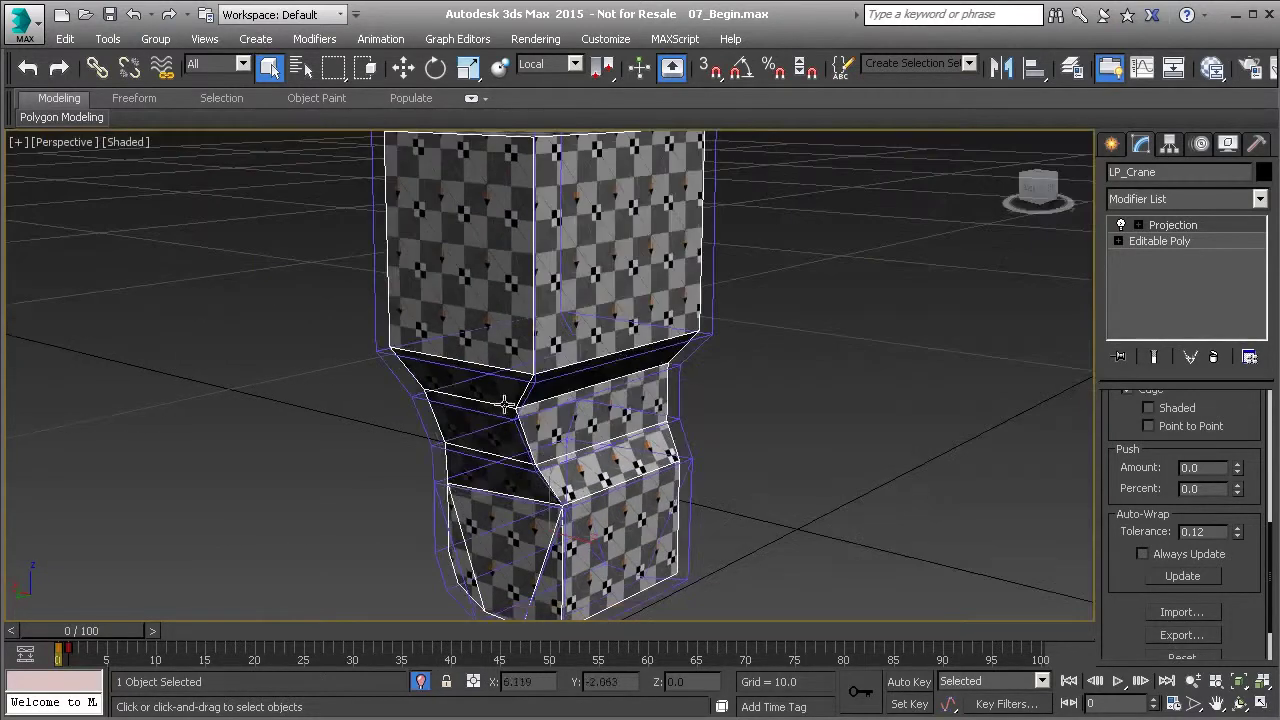
pyautogui.keyDown('alt'); pyautogui.moveTo(428, 434); pyautogui.dragTo(890, 282, button='middle'); pyautogui.keyUp('alt')
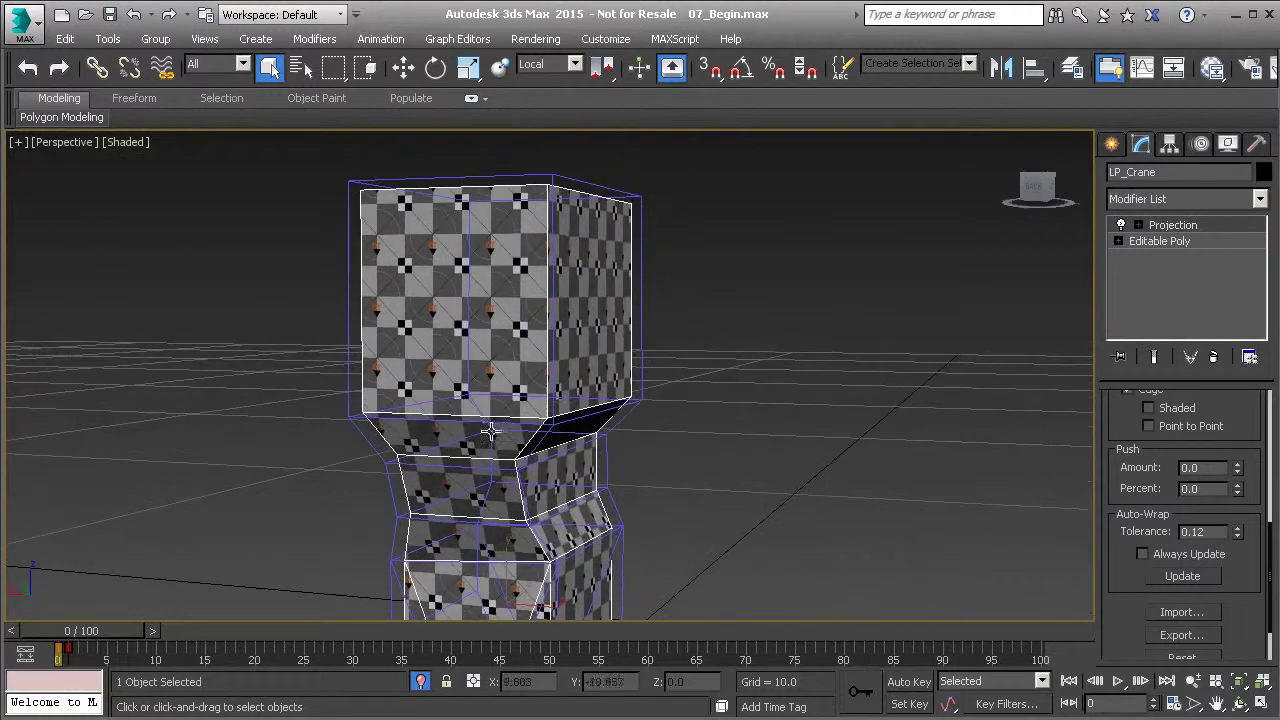
pyautogui.rightClick(538, 314)
pyautogui.moveTo(672, 528)
pyautogui.click(752, 537)
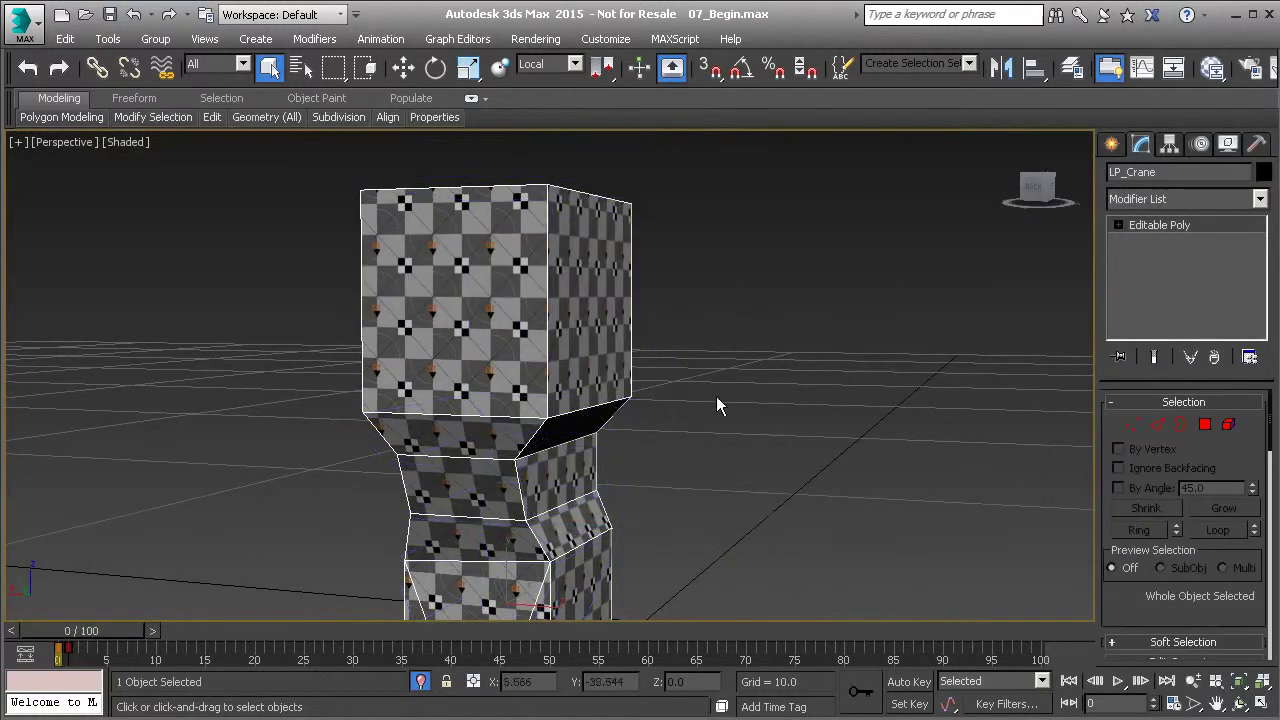
# Add a new Standard material to the Slate Material Editor below the existing nodes and open its parameters
pyautogui.click(1216, 76)
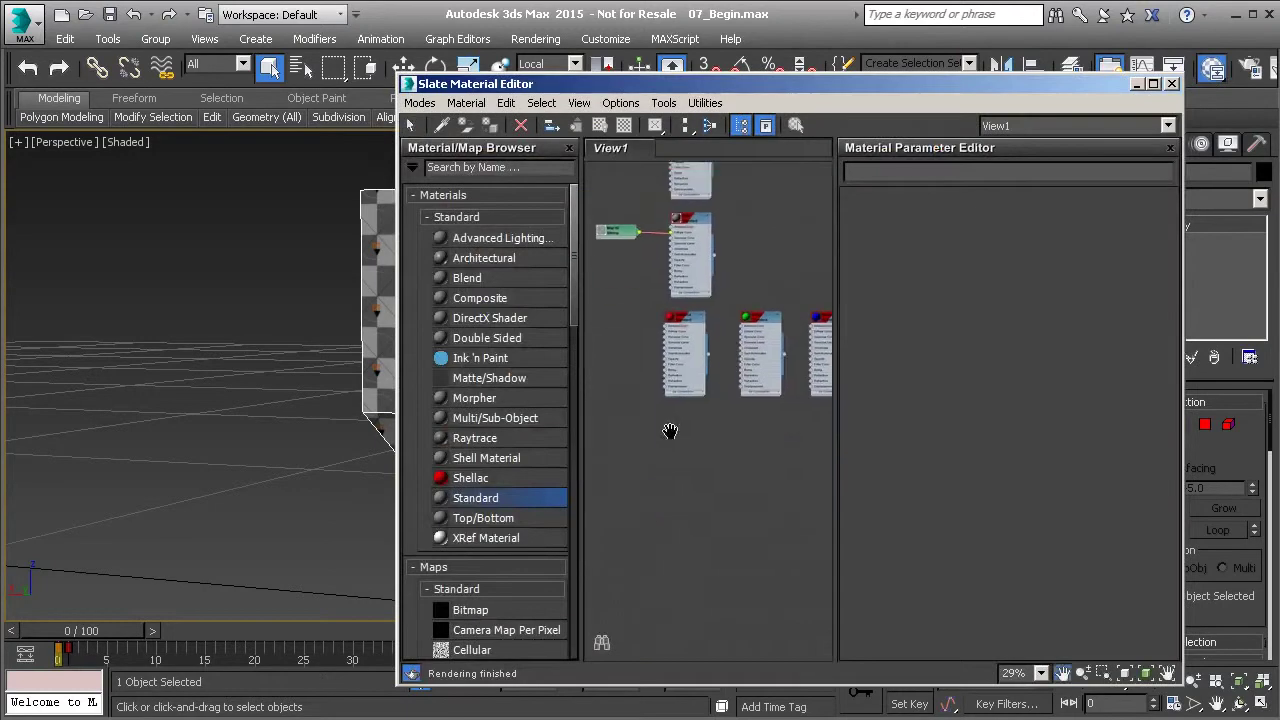
pyautogui.moveTo(584, 461); pyautogui.dragTo(655, 395)
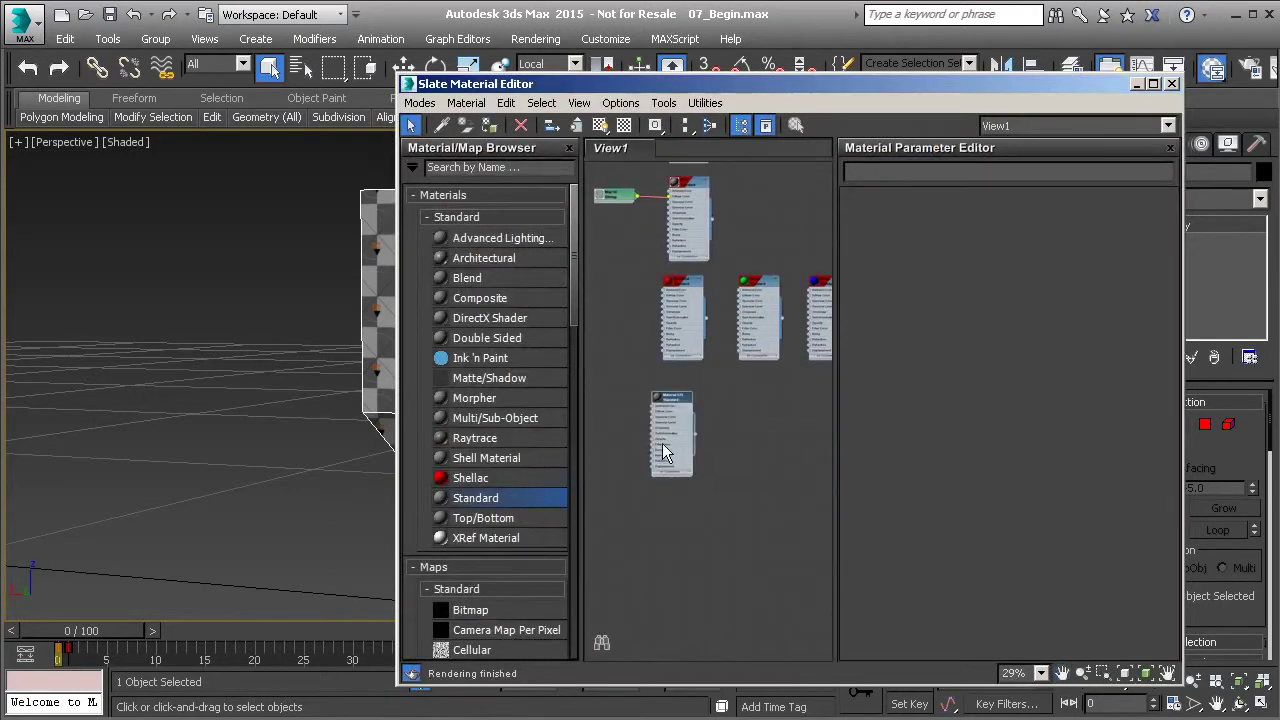
pyautogui.doubleClick(672, 400)
pyautogui.scroll(3, 690, 420)
pyautogui.scroll(4, 725, 412)
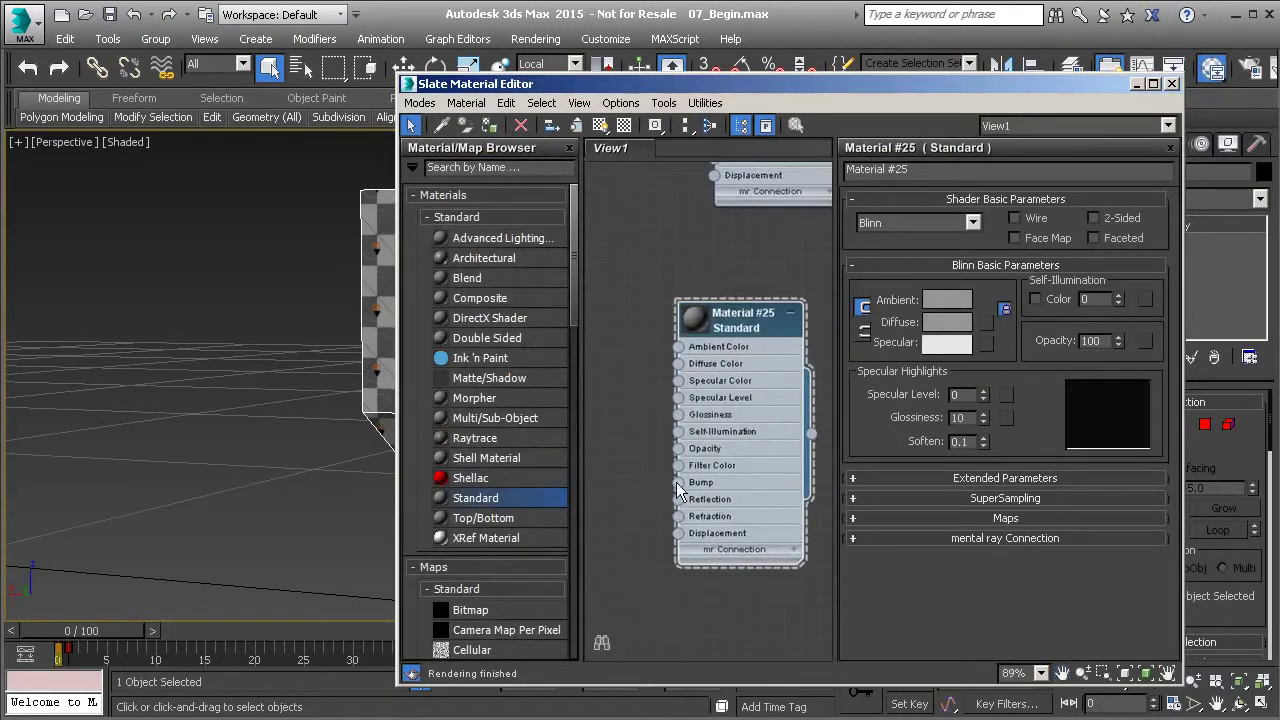
# Connect a Normal Bump map to the new material's Bump input and load LP_CraneNormalsMap.tga as the bitmap in its Normal input
pyautogui.doubleClick(684, 488)
pyautogui.click(391, 489)
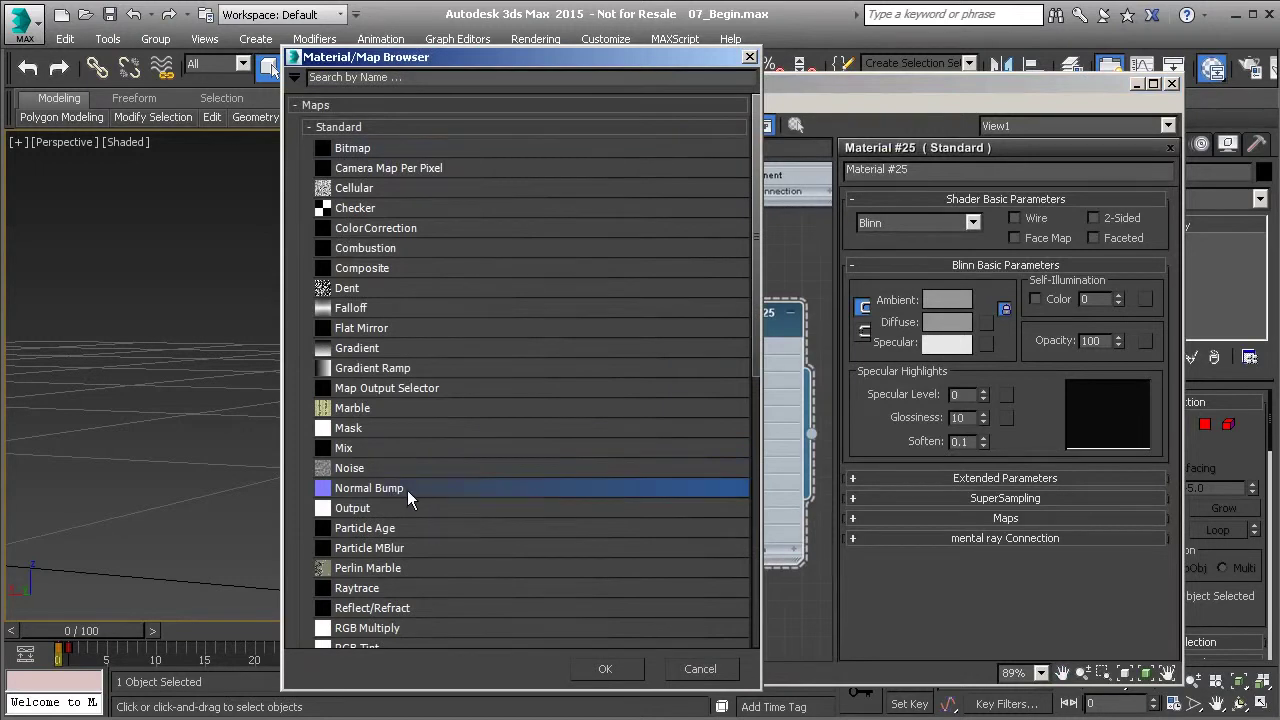
pyautogui.doubleClick(407, 490)
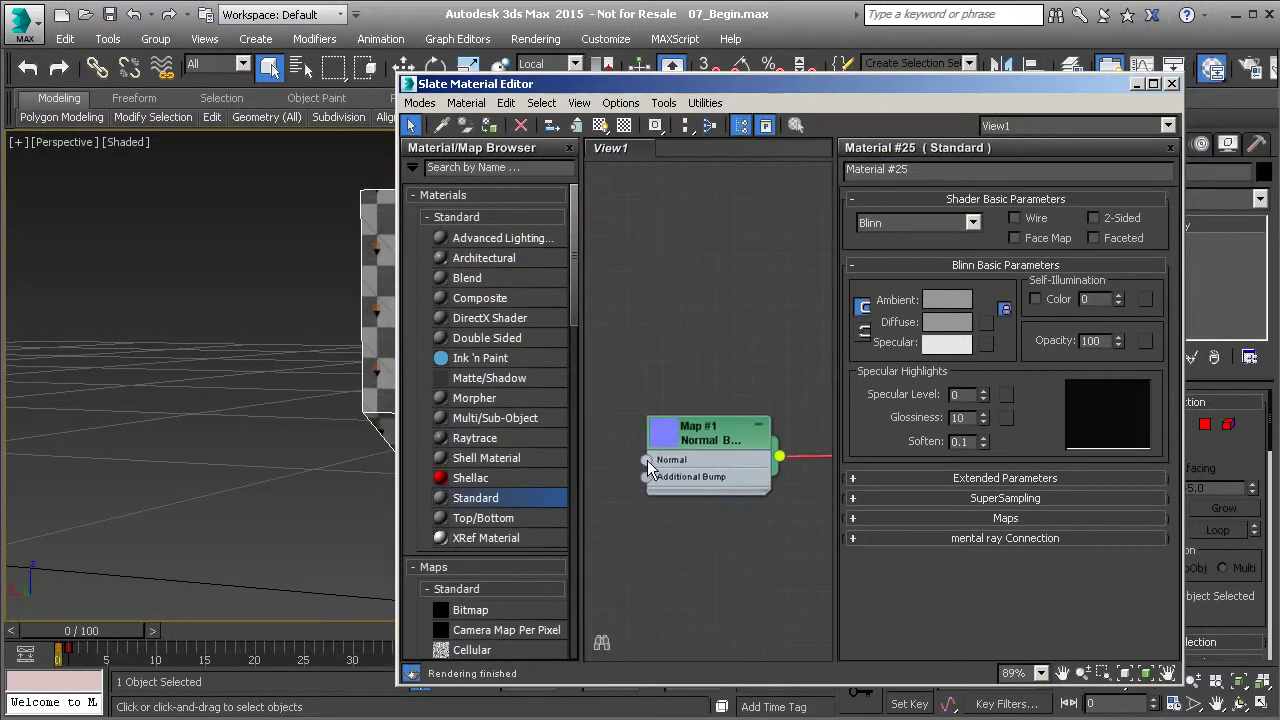
pyautogui.doubleClick(648, 460)
pyautogui.click(358, 150)
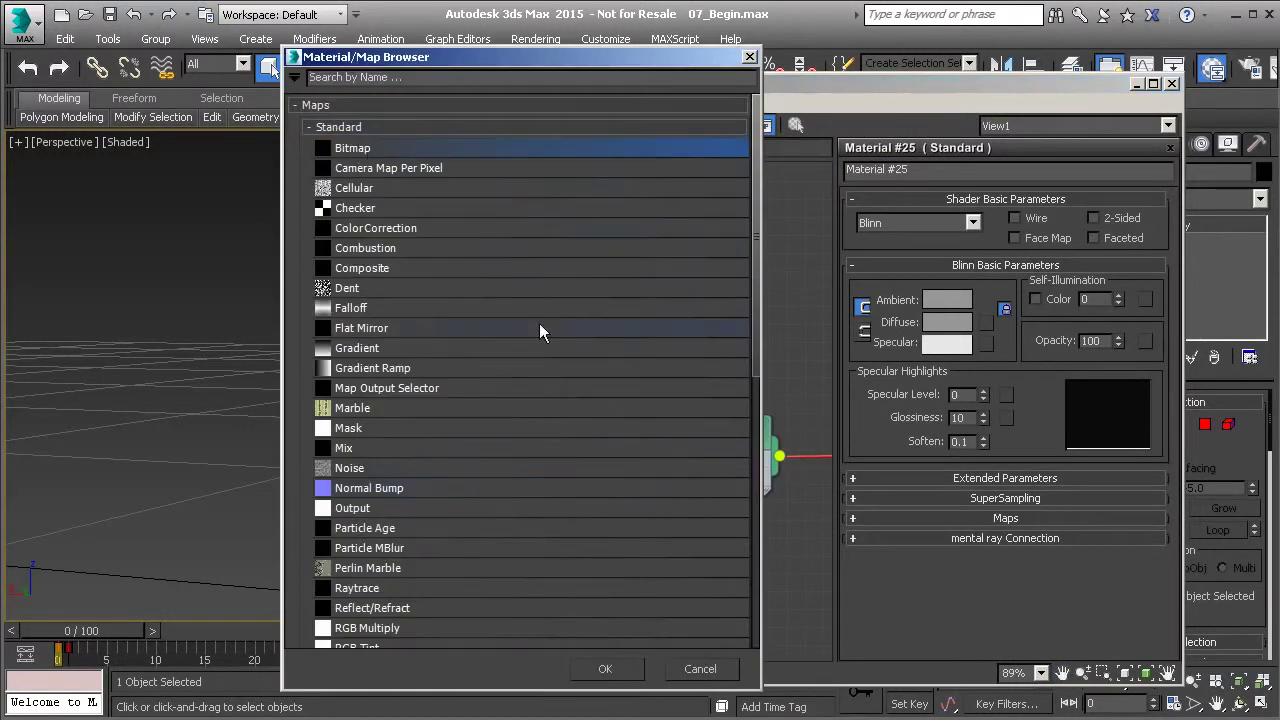
pyautogui.click(622, 668)
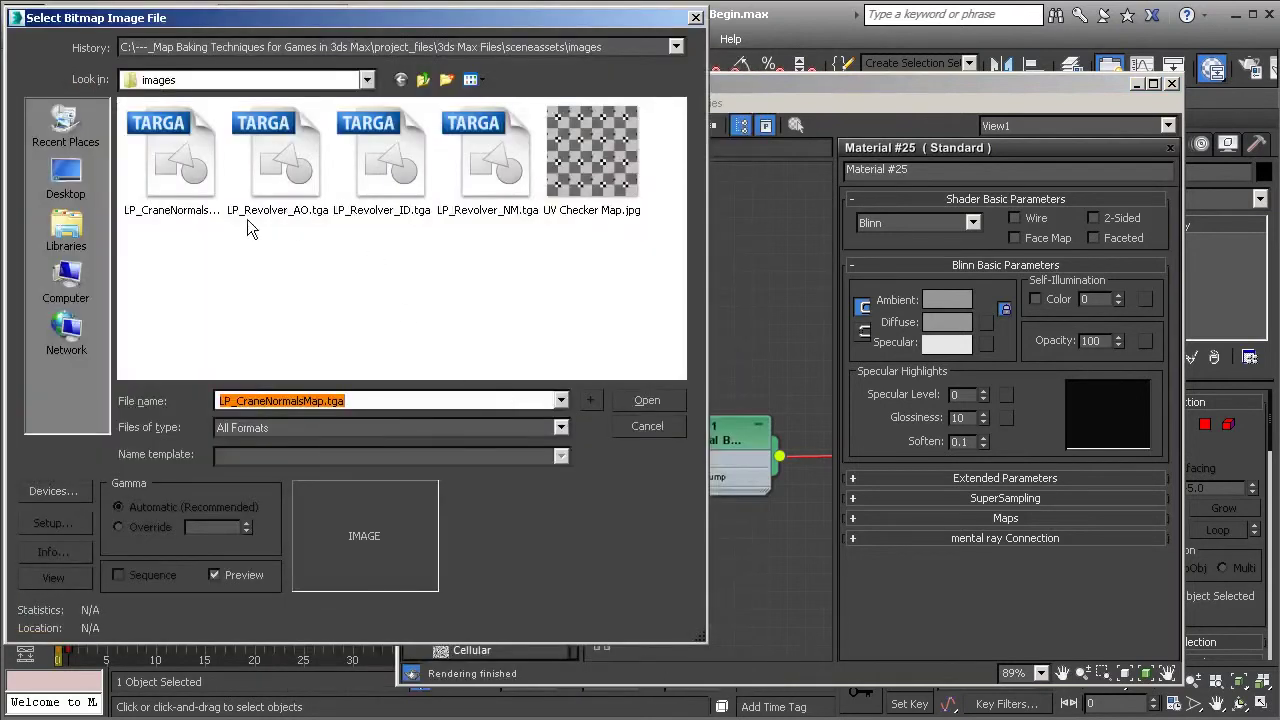
pyautogui.click(162, 175)
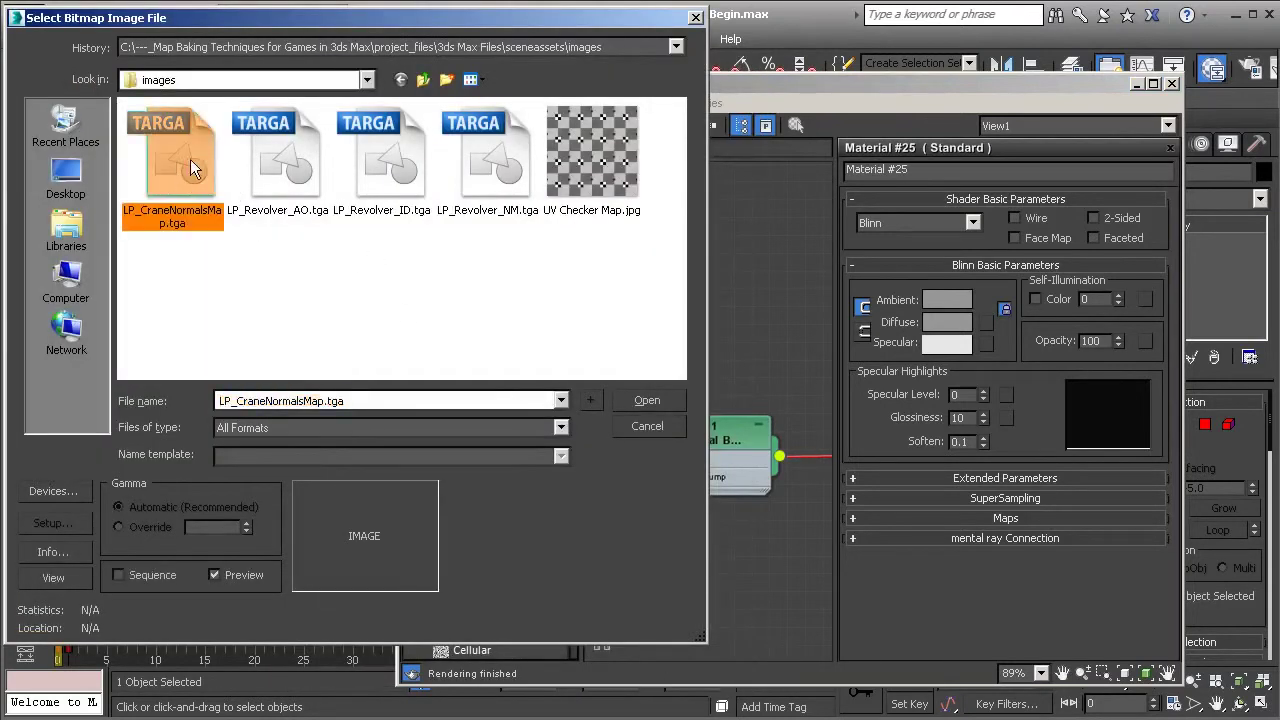
pyautogui.click(641, 400)
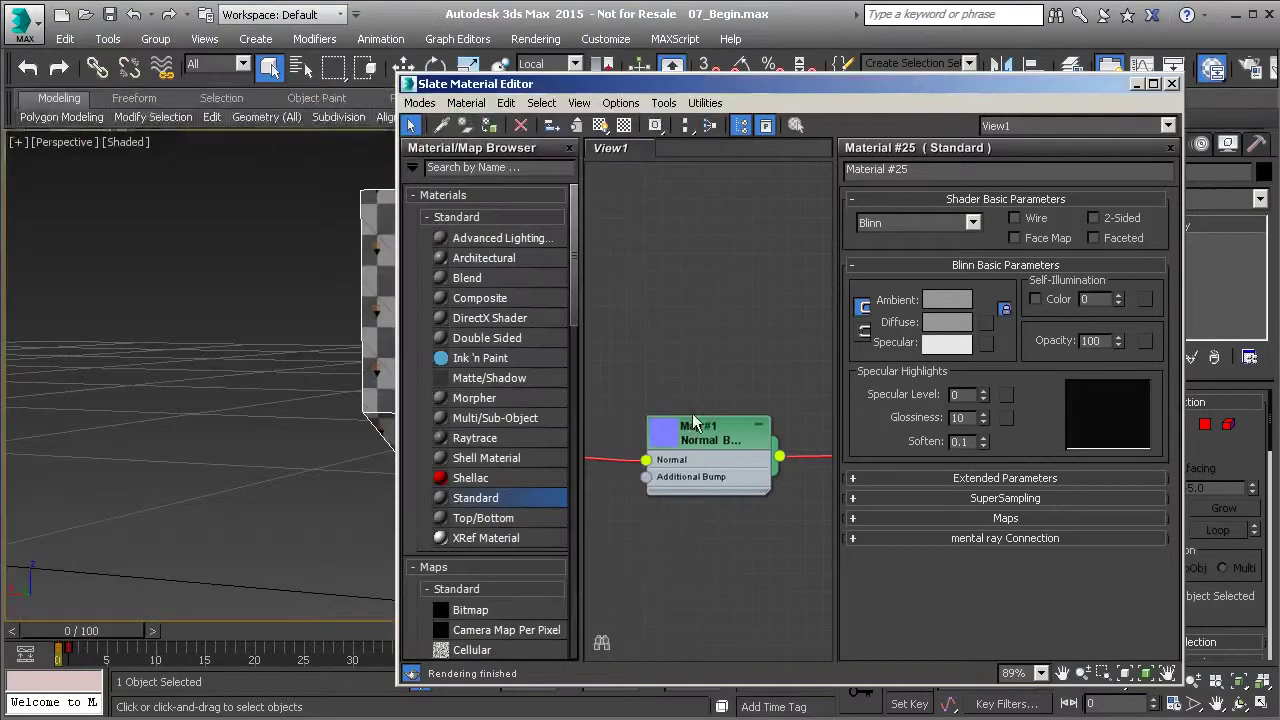
# Set the Bump amount of the new material to 100
pyautogui.click(950, 520)
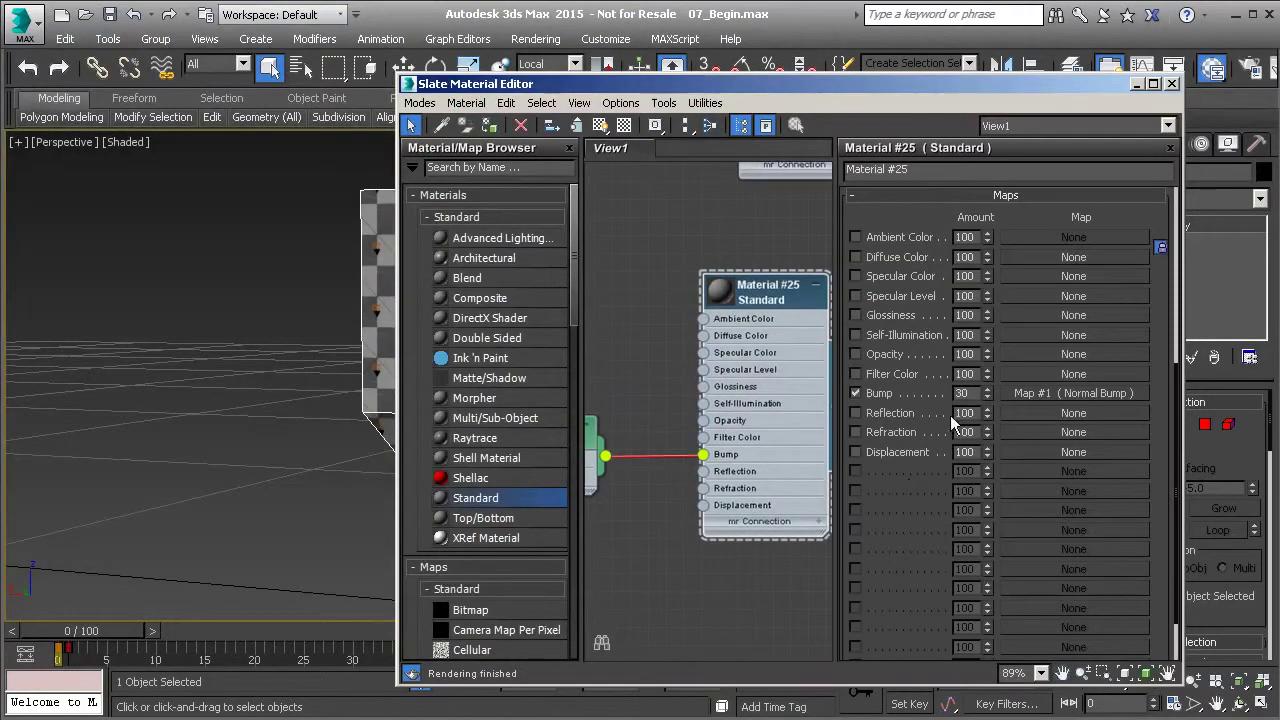
pyautogui.doubleClick(963, 393)
pyautogui.write('100')
pyautogui.press('Return')
# Assign the new material to LP_Crane, show it shaded in the viewport and close the Slate Material Editor
pyautogui.click(490, 125)
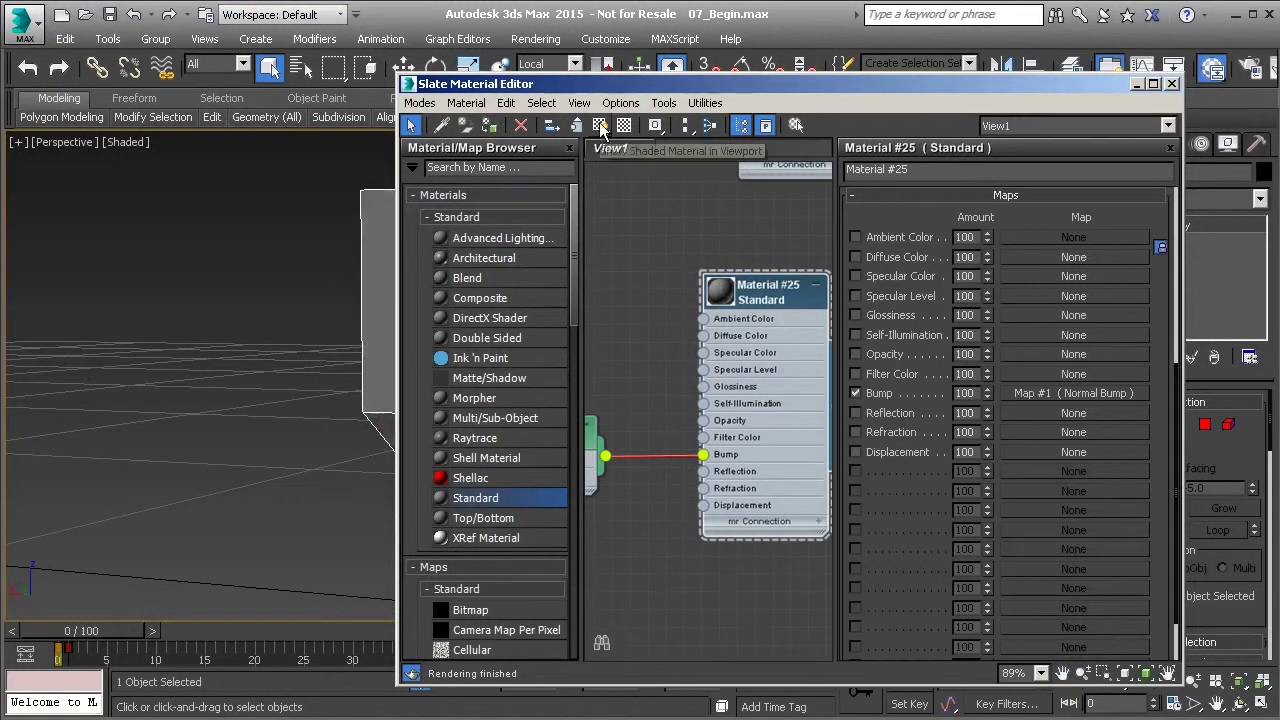
pyautogui.click(600, 125)
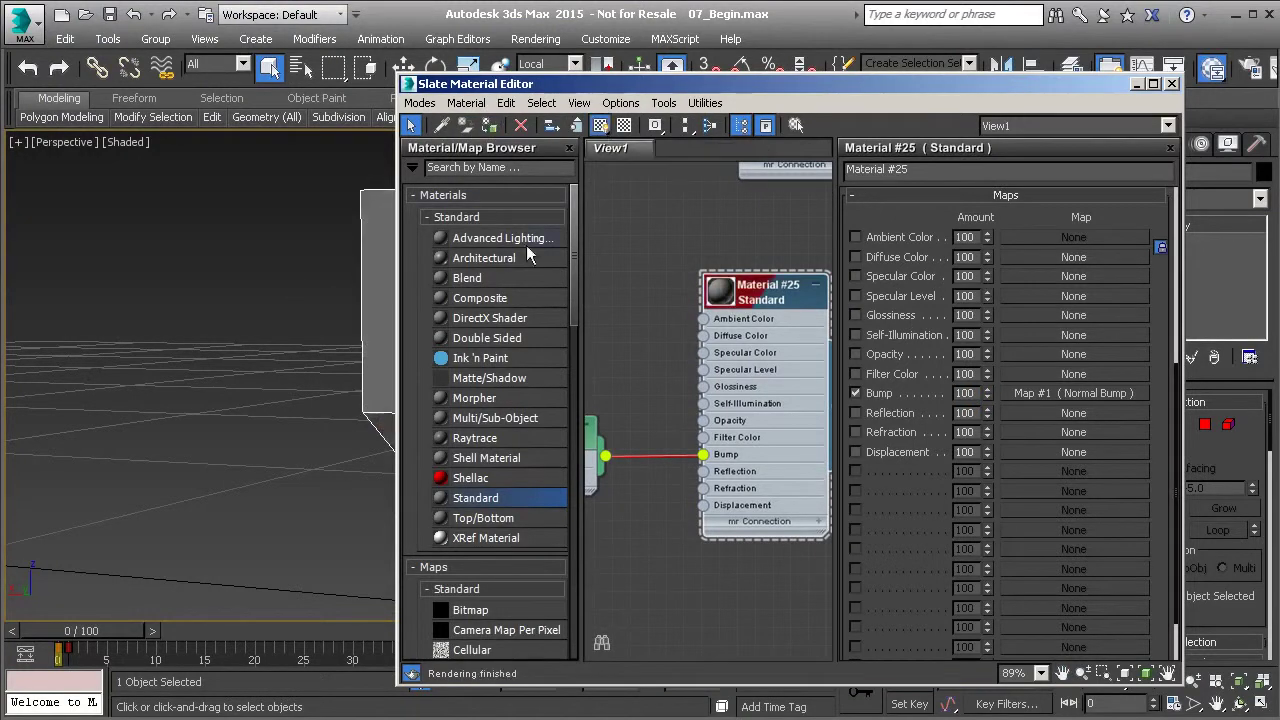
pyautogui.click(1172, 83)
# Set the perspective viewport to Realistic Materials with Maps and deselect the crane
pyautogui.click(133, 145)
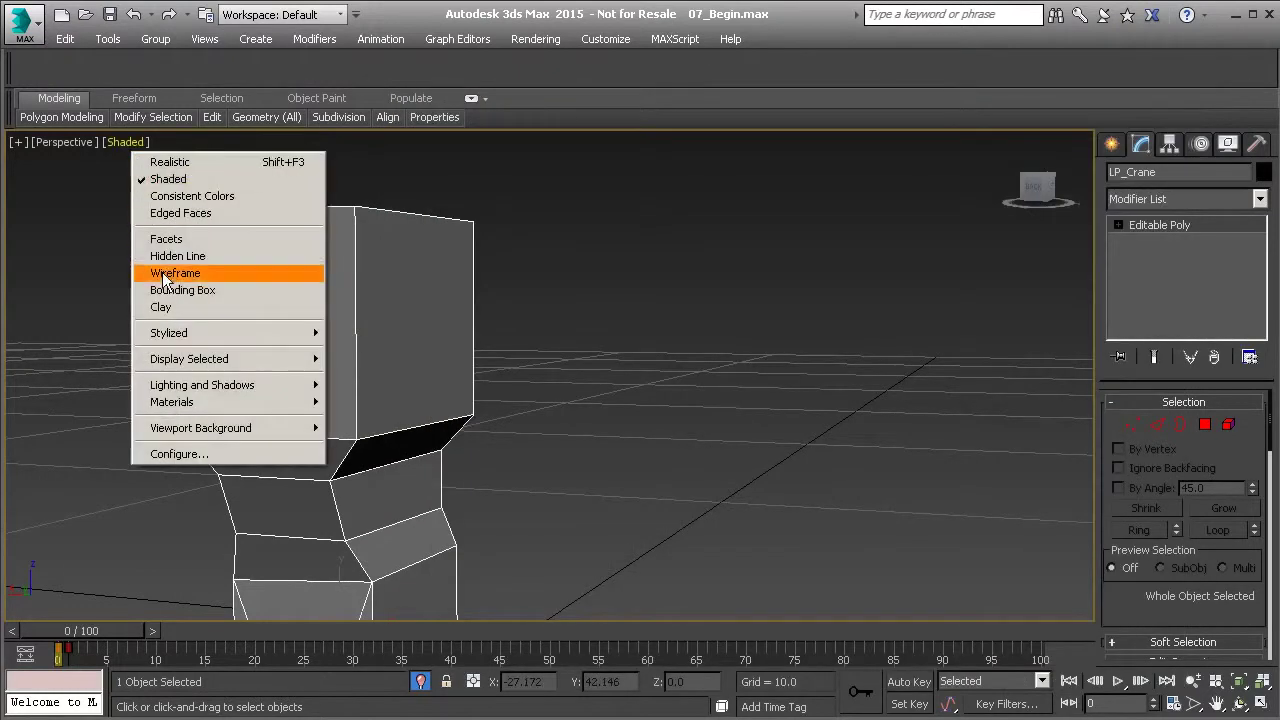
pyautogui.moveTo(203, 404)
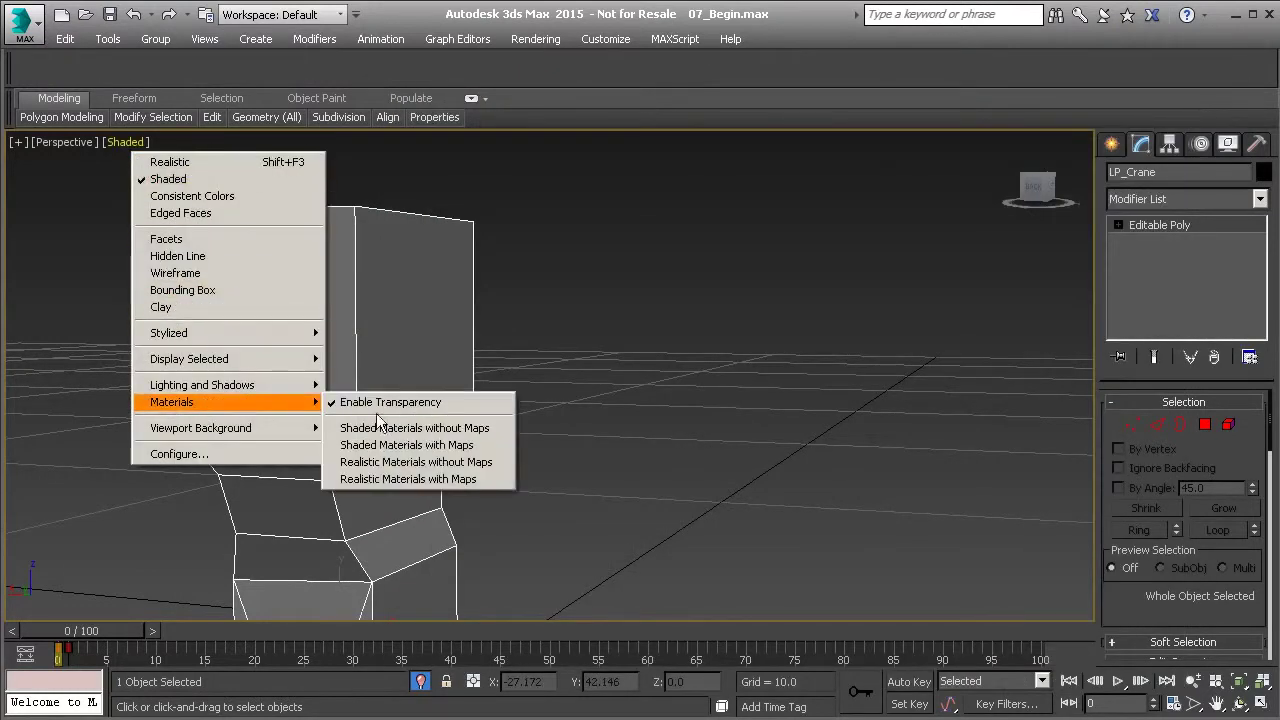
pyautogui.click(397, 479)
pyautogui.click(571, 385)
# Examine the baked normal map on the crane's edges, angled faces and rounded end from several sides and up close
pyautogui.keyDown('alt'); pyautogui.moveTo(508, 434); pyautogui.dragTo(514, 333, button='middle'); pyautogui.keyUp('alt')
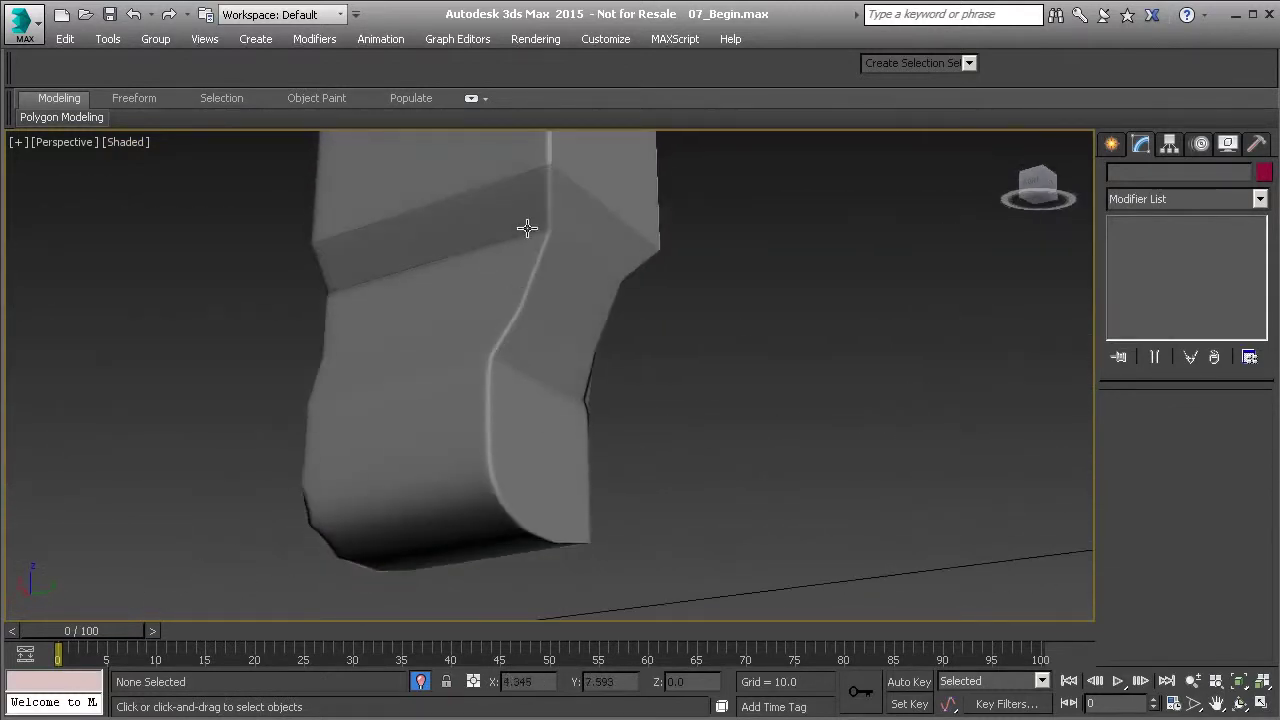
pyautogui.keyDown('alt'); pyautogui.moveTo(373, 262); pyautogui.dragTo(549, 306, button='middle'); pyautogui.keyUp('alt')
pyautogui.moveTo(654, 302)
pyautogui.keyDown('alt'); pyautogui.mouseDown(button='middle')
pyautogui.moveTo(666, 306)
pyautogui.moveTo(657, 314)
pyautogui.mouseUp(button='middle'); pyautogui.keyUp('alt')
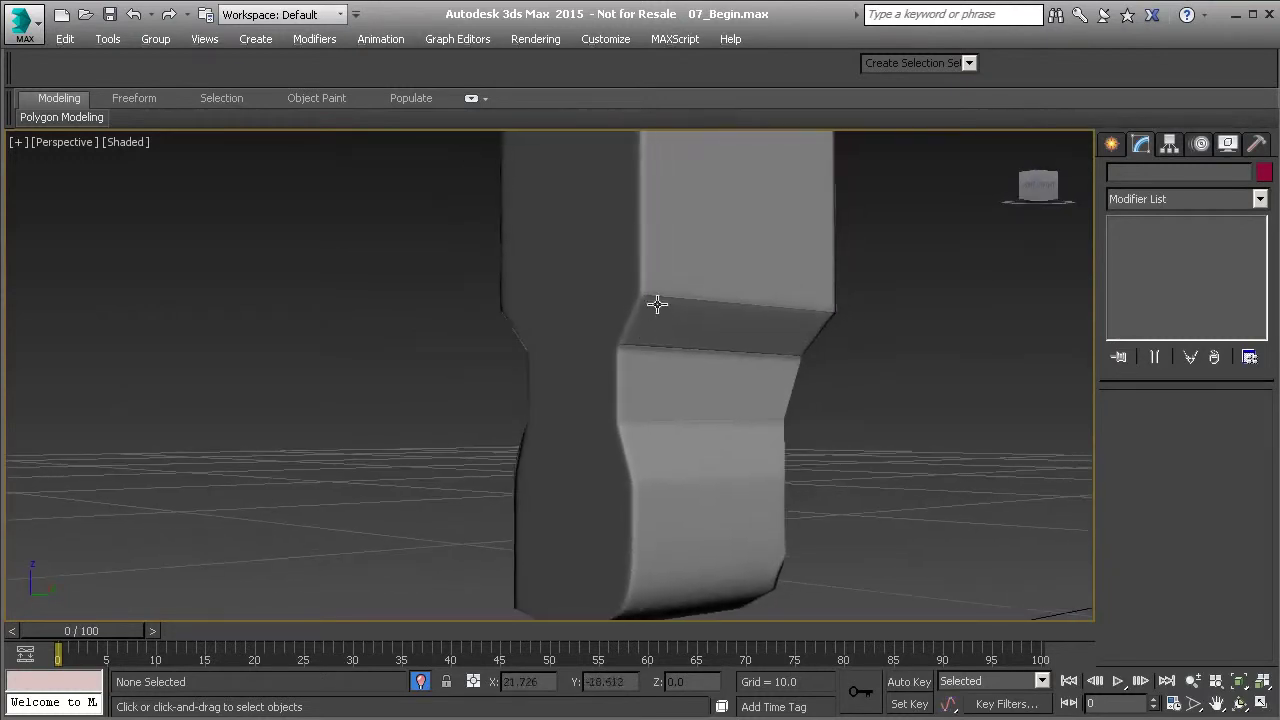
pyautogui.keyDown('alt'); pyautogui.moveTo(540, 342); pyautogui.dragTo(732, 329, button='middle'); pyautogui.keyUp('alt')
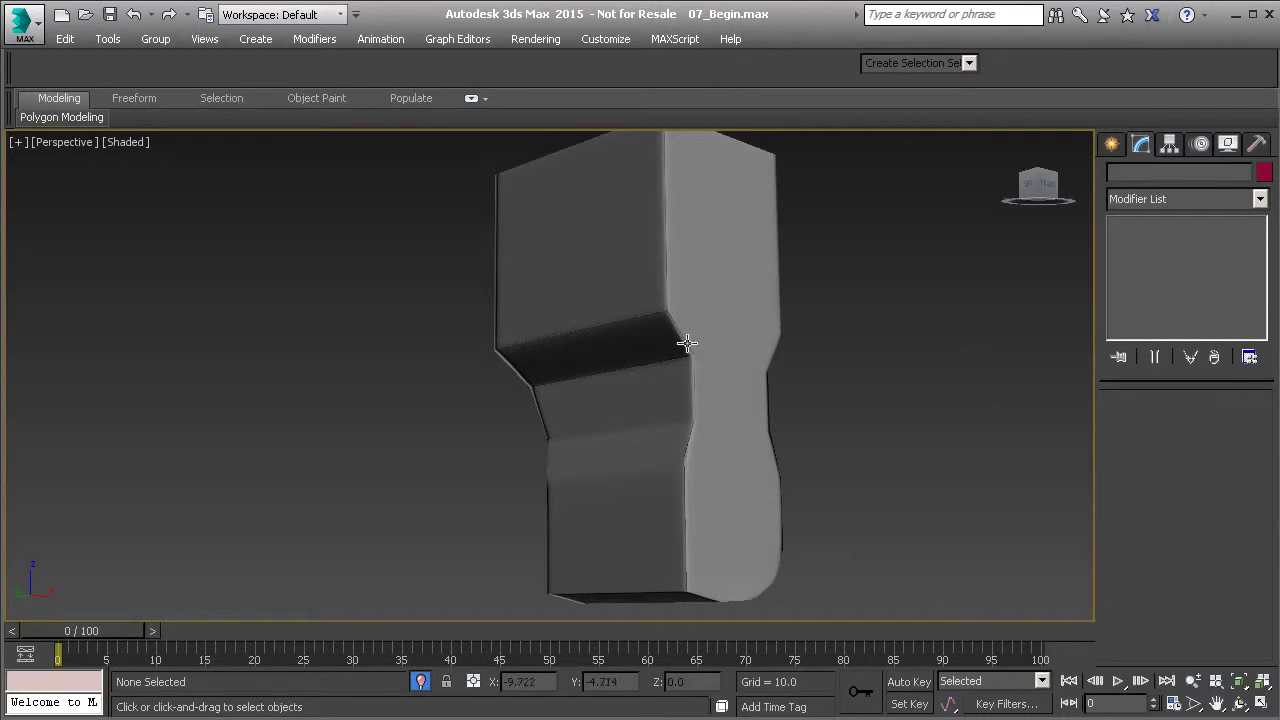
pyautogui.keyDown('alt'); pyautogui.moveTo(686, 600); pyautogui.dragTo(735, 485, button='middle'); pyautogui.keyUp('alt')
pyautogui.keyDown('alt'); pyautogui.moveTo(417, 348); pyautogui.dragTo(566, 449, button='middle'); pyautogui.keyUp('alt')
pyautogui.scroll(4, 460, 411)
pyautogui.scroll(-1, 457, 443)
pyautogui.scroll(-2, 457, 443)
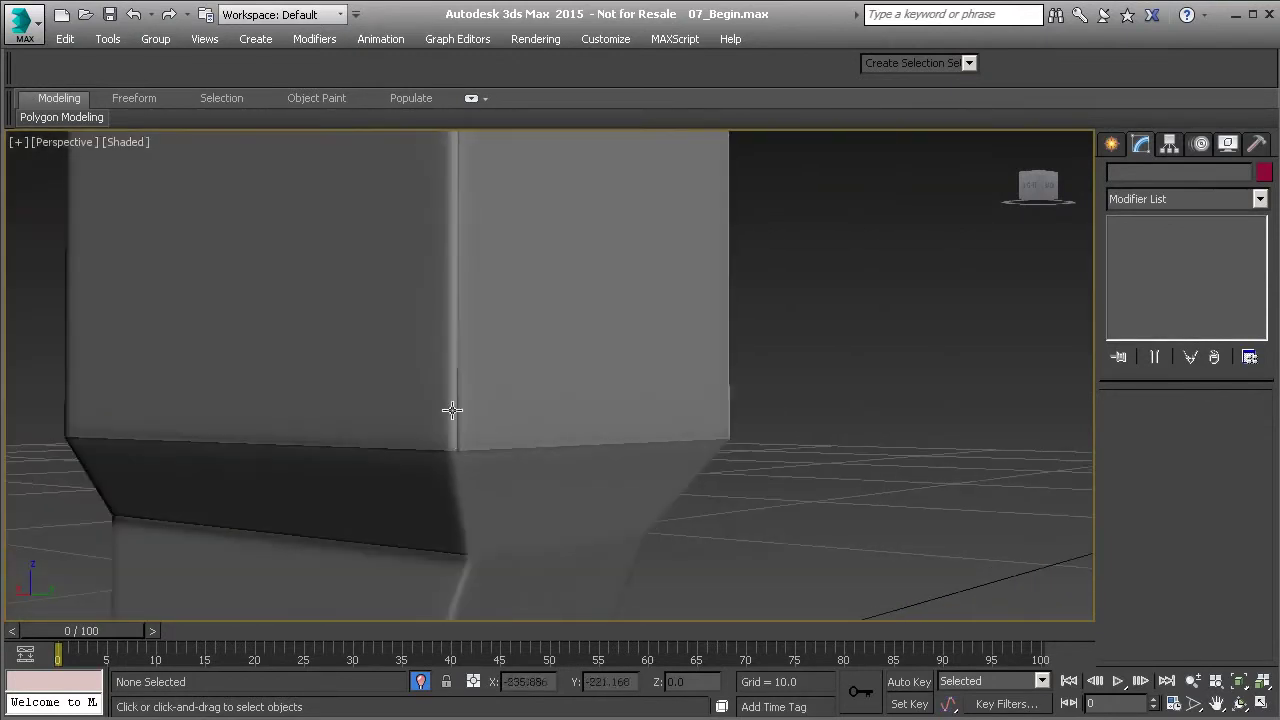
# Select LP_Crane and add an Unwrap UVW modifier to it
pyautogui.click(474, 423)
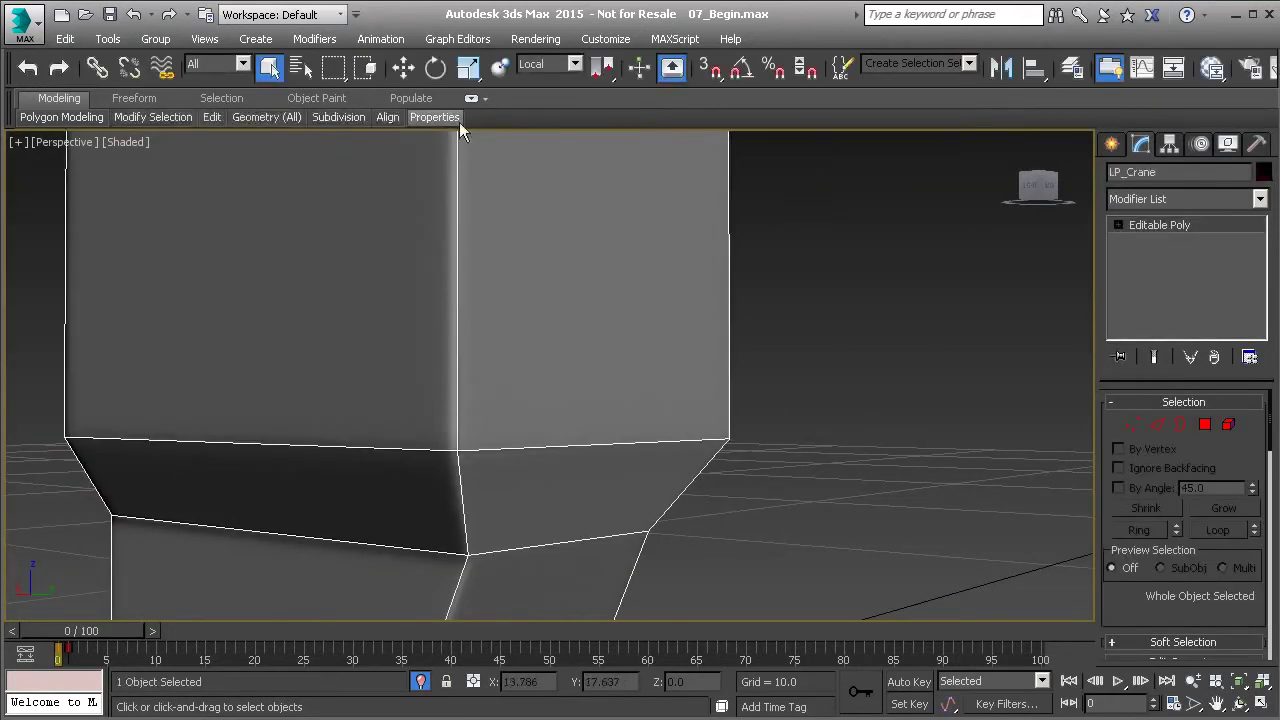
pyautogui.keyDown('alt'); pyautogui.moveTo(446, 294); pyautogui.dragTo(344, 383, button='middle'); pyautogui.keyUp('alt')
pyautogui.keyDown('alt'); pyautogui.moveTo(537, 403); pyautogui.dragTo(479, 221, button='middle'); pyautogui.keyUp('alt')
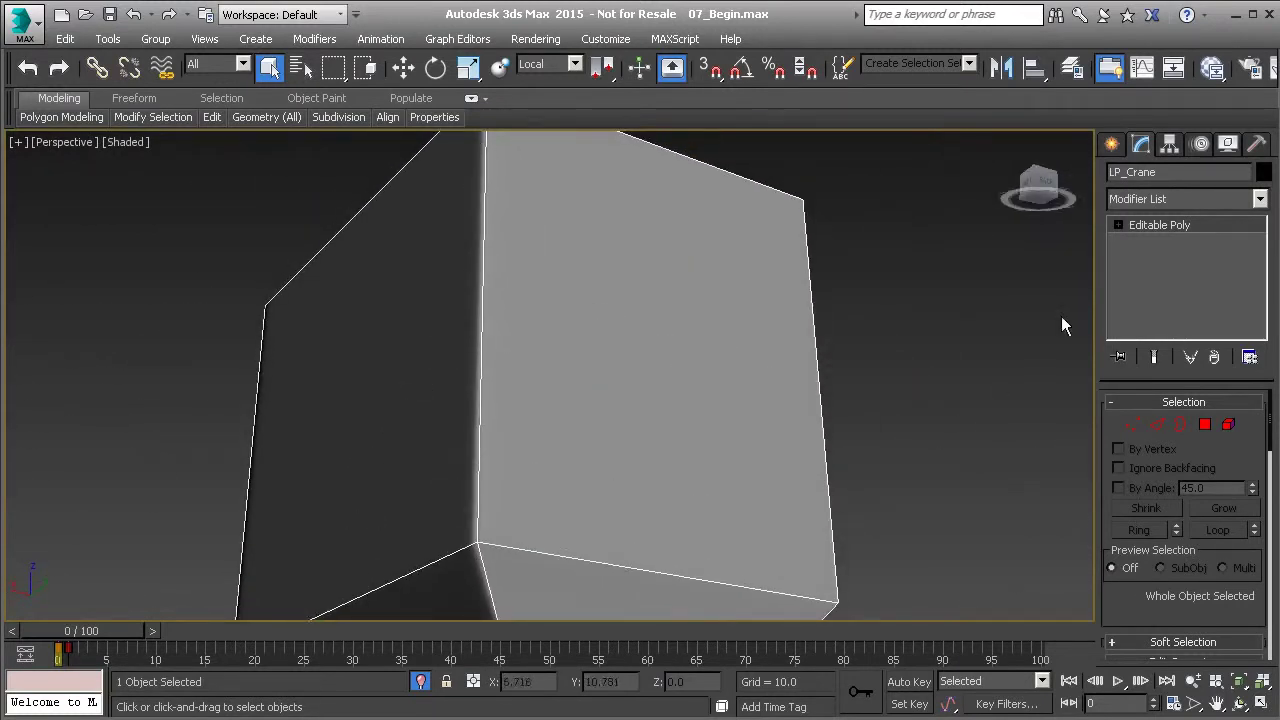
pyautogui.click(1208, 199)
pyautogui.press('u')
pyautogui.press('Return')
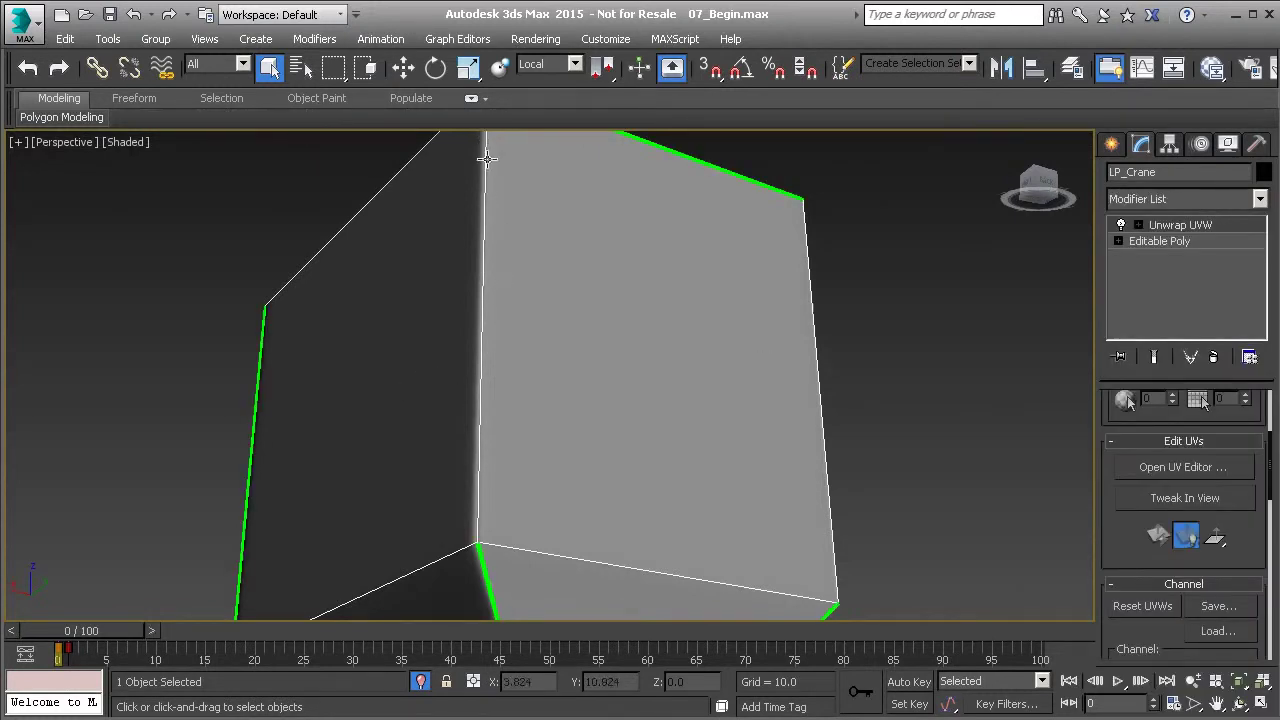
# Compare LP_Crane's UV seams with the shading along its vertical, angled and top edges
pyautogui.keyDown('alt'); pyautogui.moveTo(479, 426); pyautogui.dragTo(469, 497, button='middle'); pyautogui.keyUp('alt')
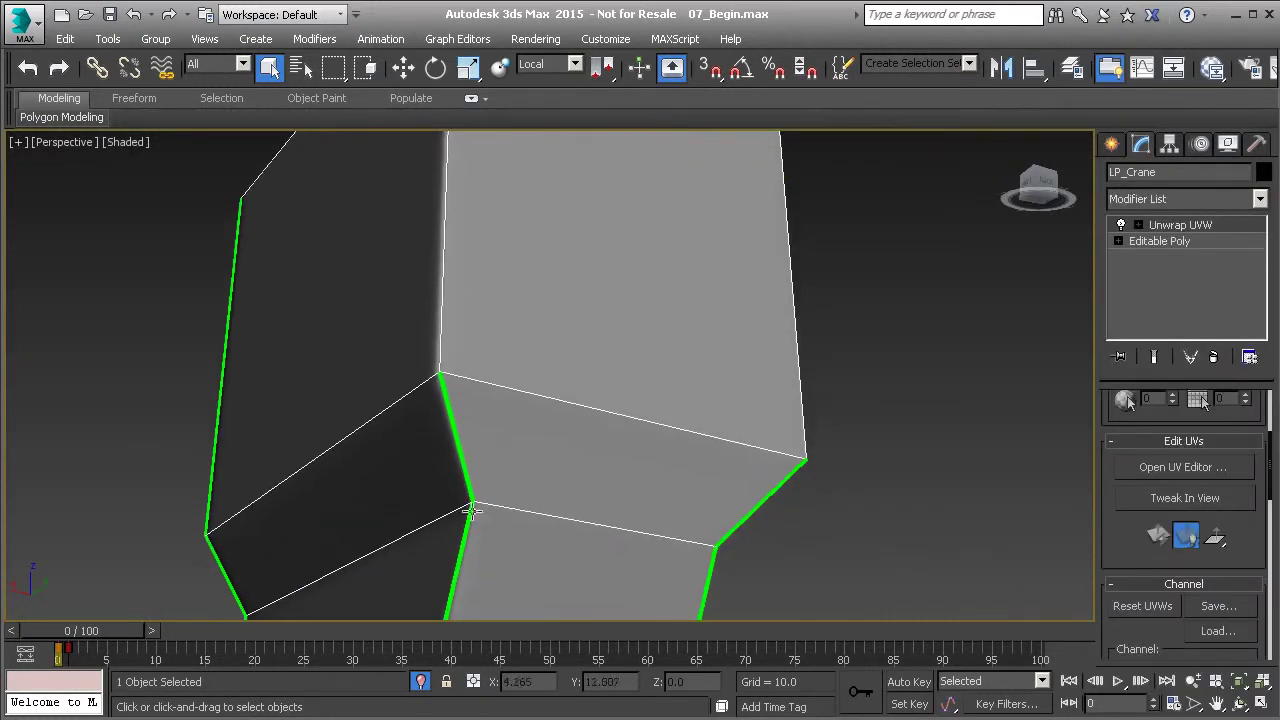
pyautogui.keyDown('alt'); pyautogui.moveTo(466, 548); pyautogui.dragTo(476, 331, button='middle'); pyautogui.keyUp('alt')
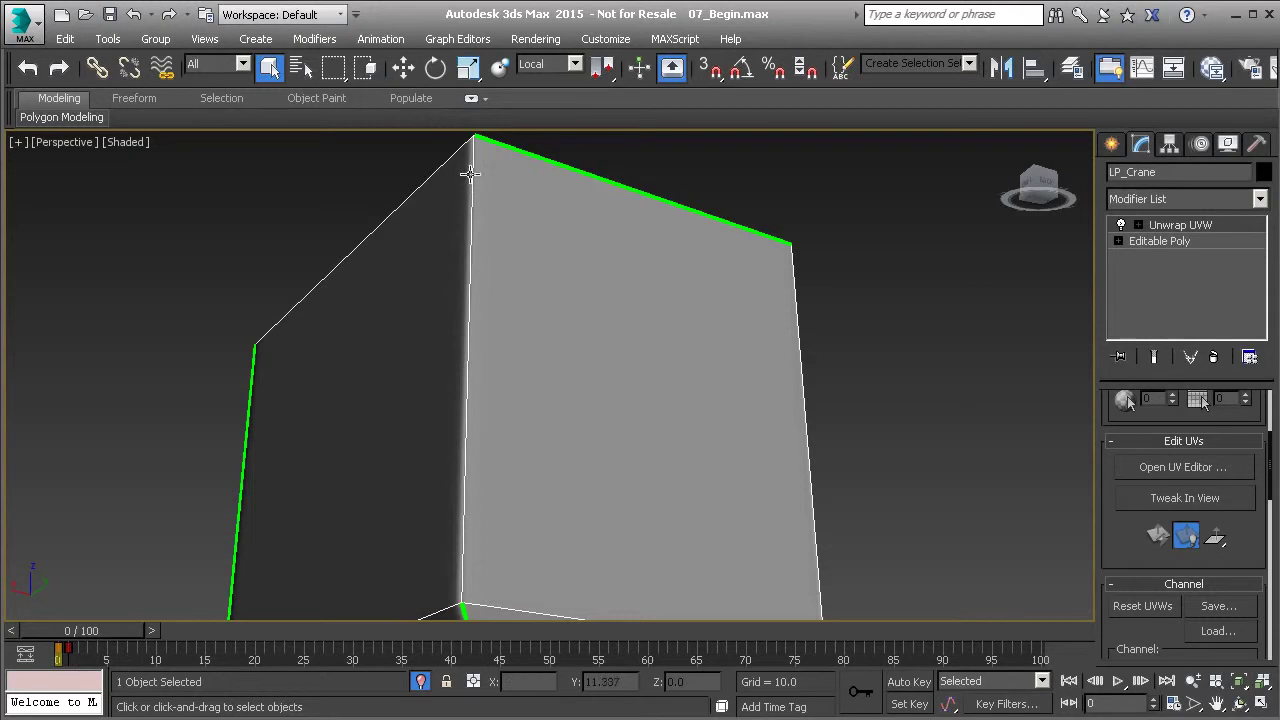
pyautogui.click(855, 372)
pyautogui.keyDown('alt'); pyautogui.moveTo(606, 440); pyautogui.dragTo(519, 406, button='middle'); pyautogui.keyUp('alt')
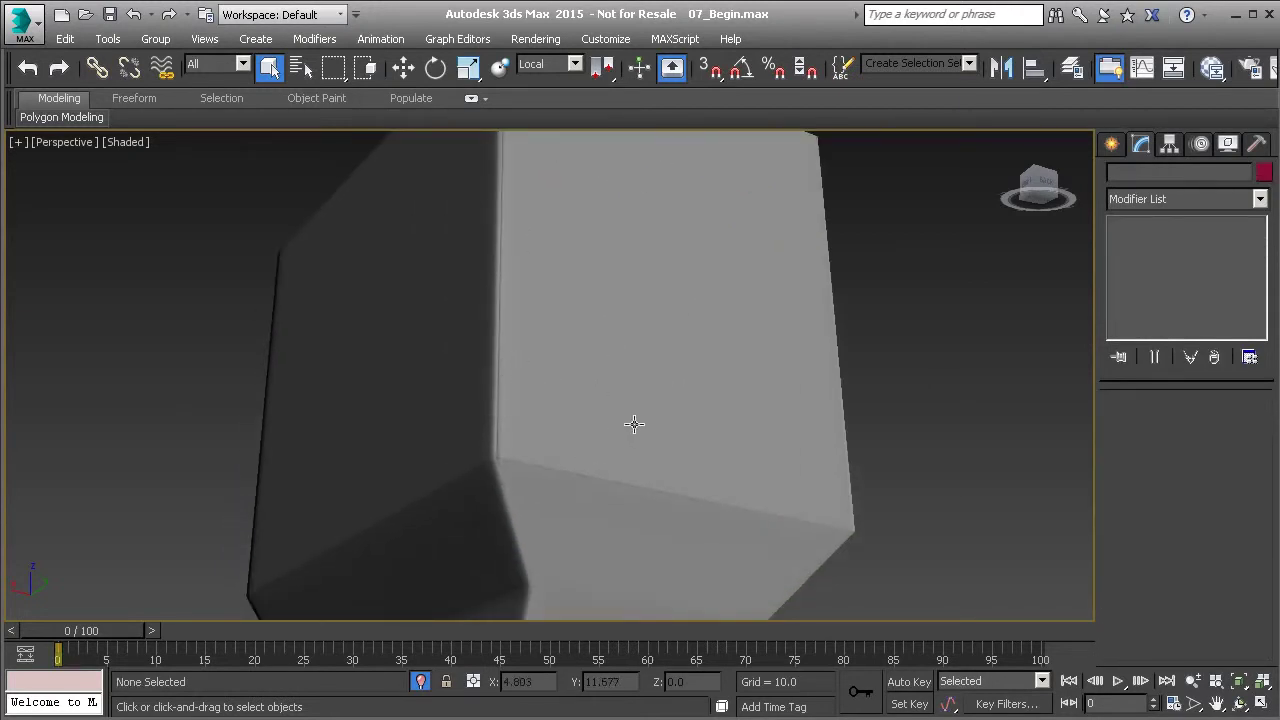
pyautogui.click(566, 471)
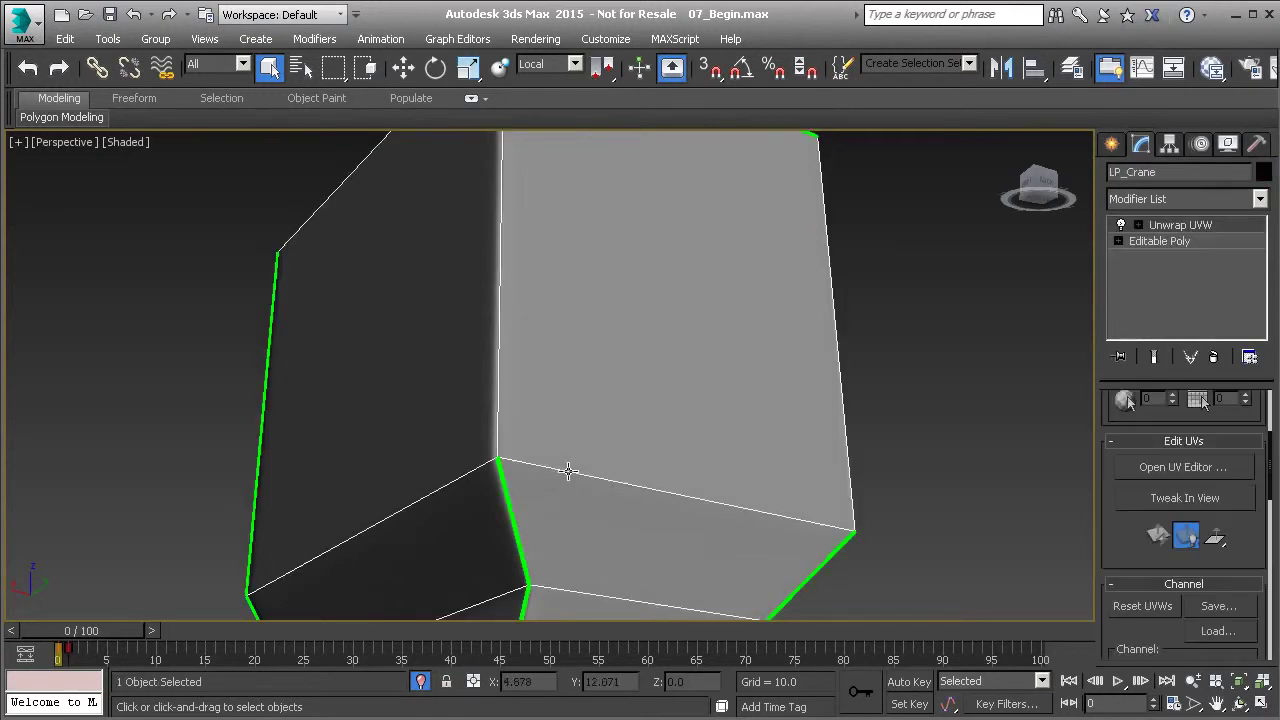
pyautogui.keyDown('alt'); pyautogui.moveTo(799, 515); pyautogui.dragTo(621, 486, button='middle'); pyautogui.keyUp('alt')
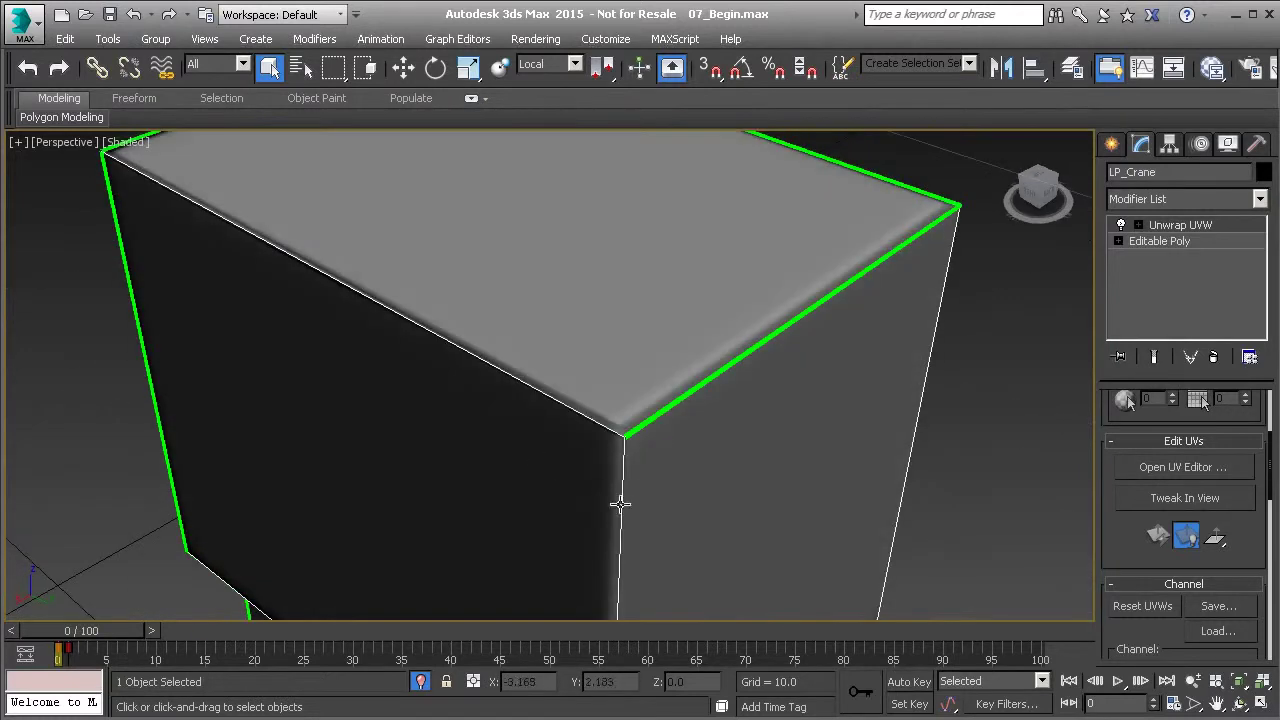
pyautogui.moveTo(673, 566); pyautogui.dragTo(644, 469, button='middle')
pyautogui.scroll(-4, 644, 469)
pyautogui.keyDown('alt'); pyautogui.moveTo(653, 528); pyautogui.dragTo(614, 480, button='middle'); pyautogui.keyUp('alt')
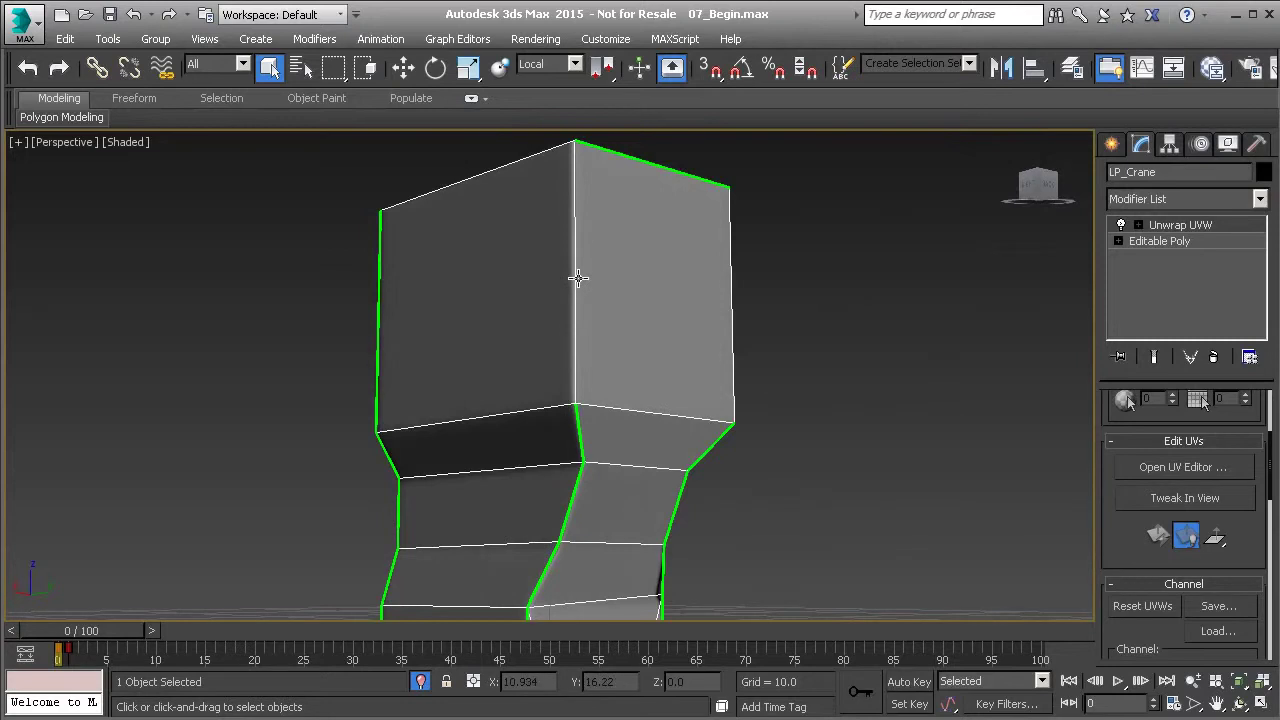
# Examine the normal map shading on the crane's neck and lower edges, then compare it with the seams on the selected model
pyautogui.click(894, 405)
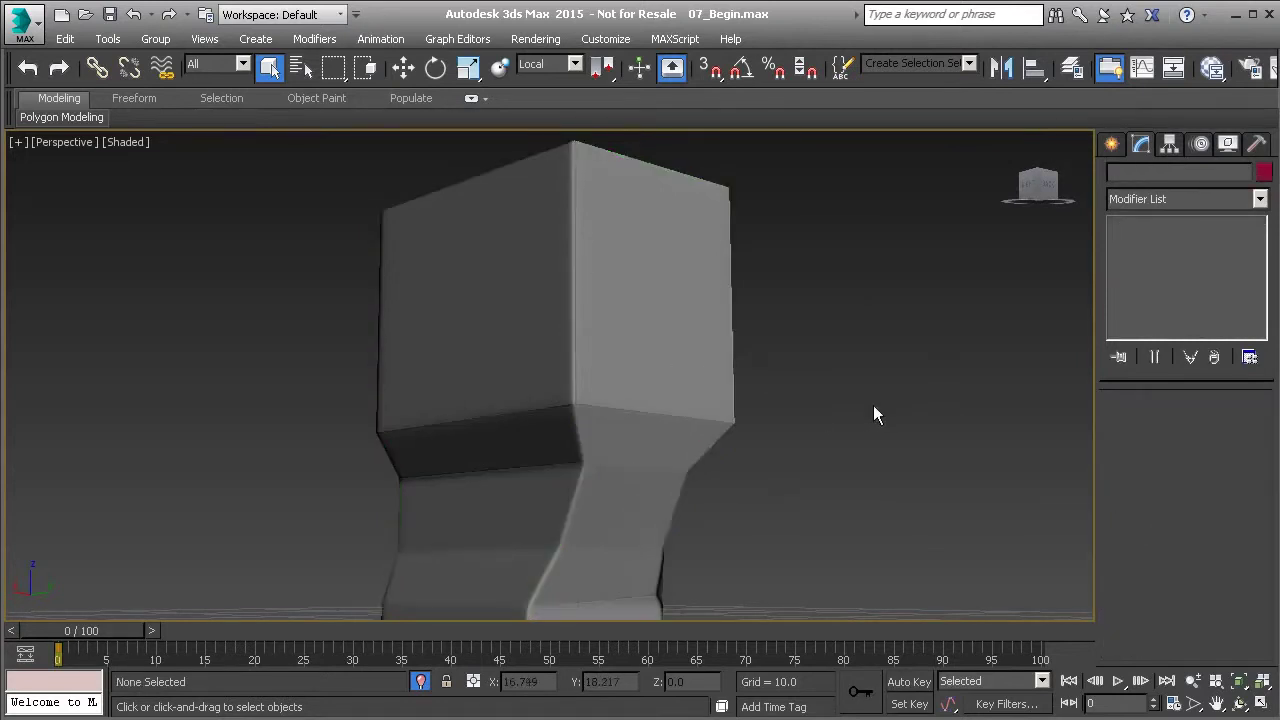
pyautogui.keyDown('alt'); pyautogui.moveTo(629, 426); pyautogui.dragTo(588, 376, button='middle'); pyautogui.keyUp('alt')
pyautogui.keyDown('alt'); pyautogui.moveTo(520, 437); pyautogui.dragTo(622, 391, button='middle'); pyautogui.keyUp('alt')
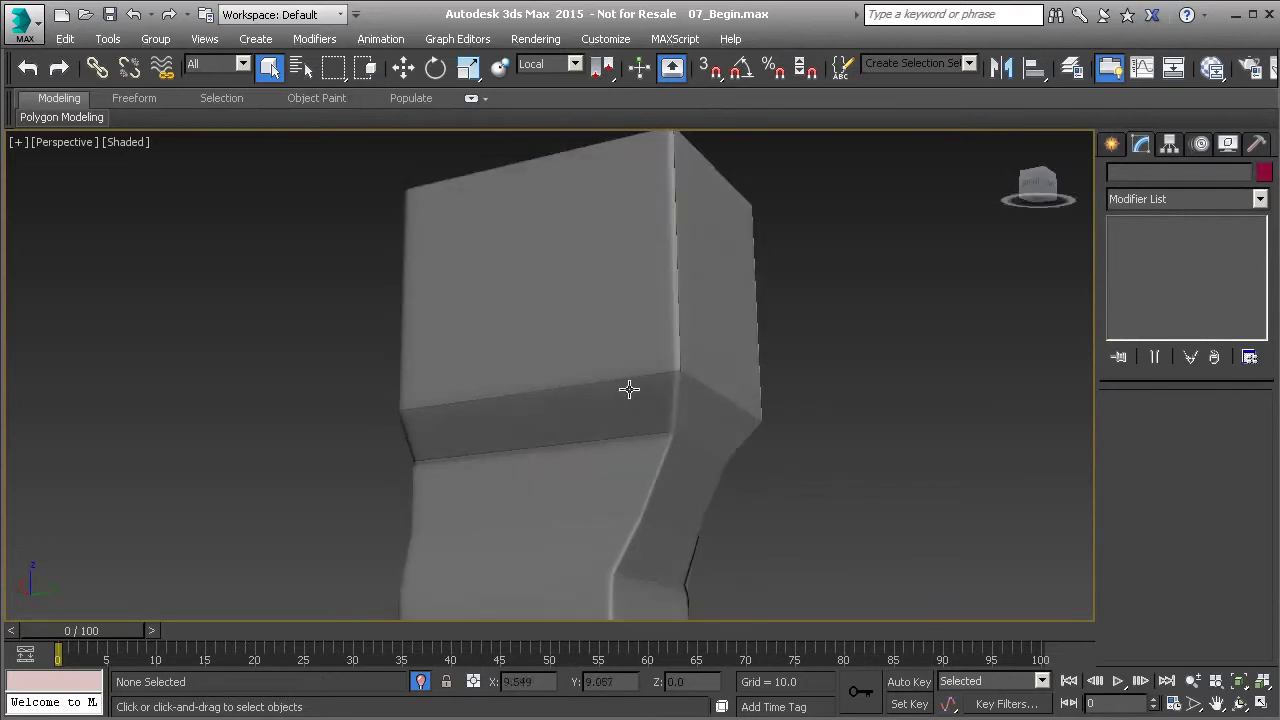
pyautogui.keyDown('alt'); pyautogui.moveTo(546, 525); pyautogui.dragTo(546, 451, button='middle'); pyautogui.keyUp('alt')
pyautogui.scroll(3, 552, 450)
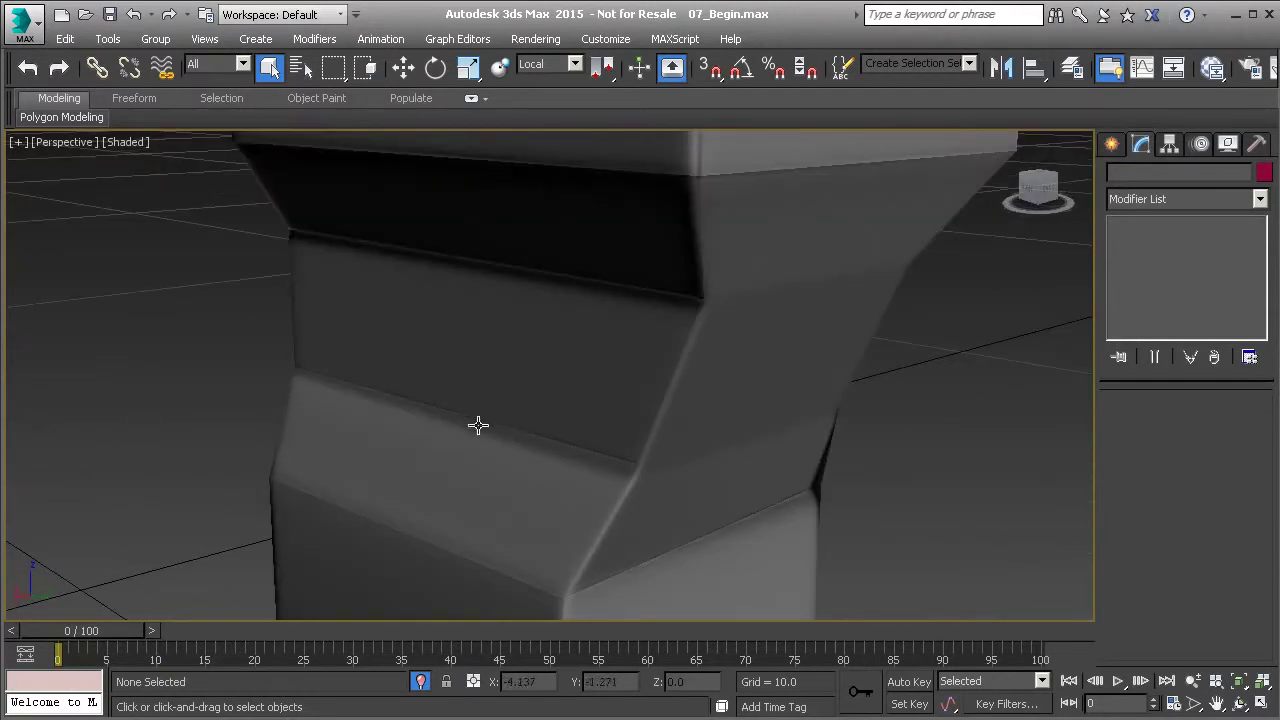
pyautogui.keyDown('alt'); pyautogui.moveTo(683, 526); pyautogui.dragTo(577, 461, button='middle'); pyautogui.keyUp('alt')
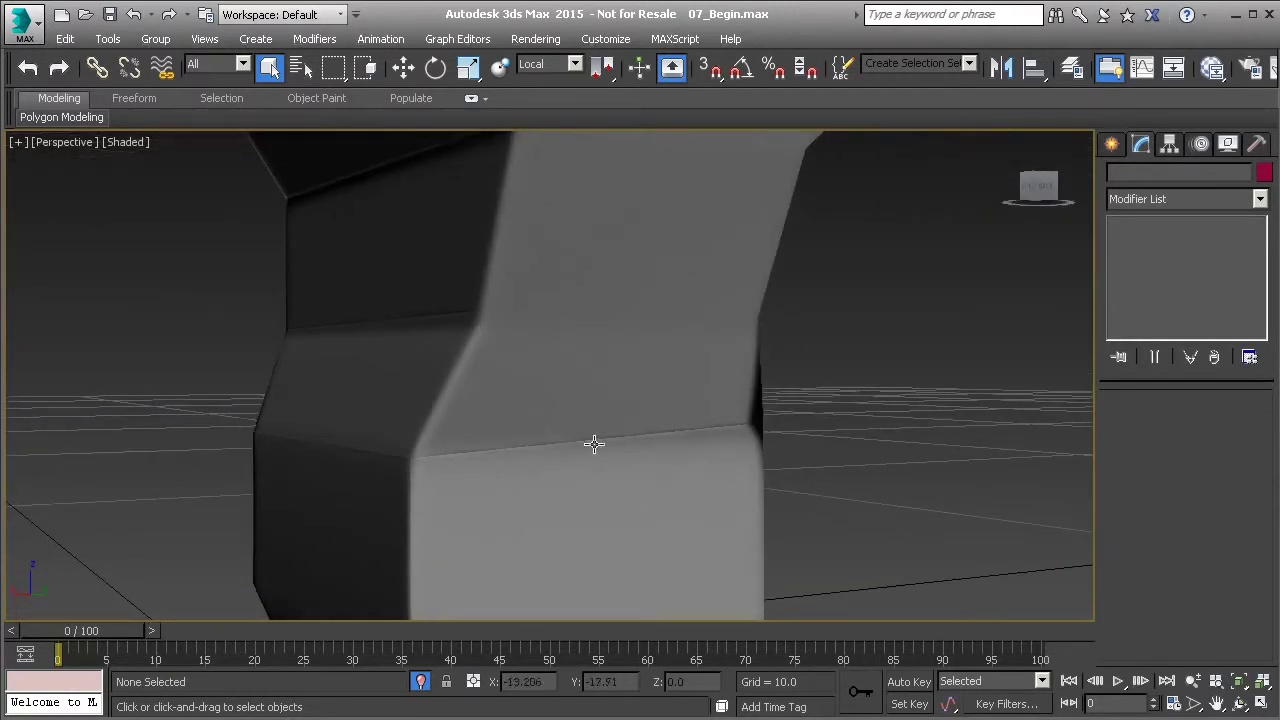
pyautogui.click(594, 444)
pyautogui.keyDown('alt'); pyautogui.moveTo(511, 506); pyautogui.dragTo(774, 527, button='middle'); pyautogui.keyUp('alt')
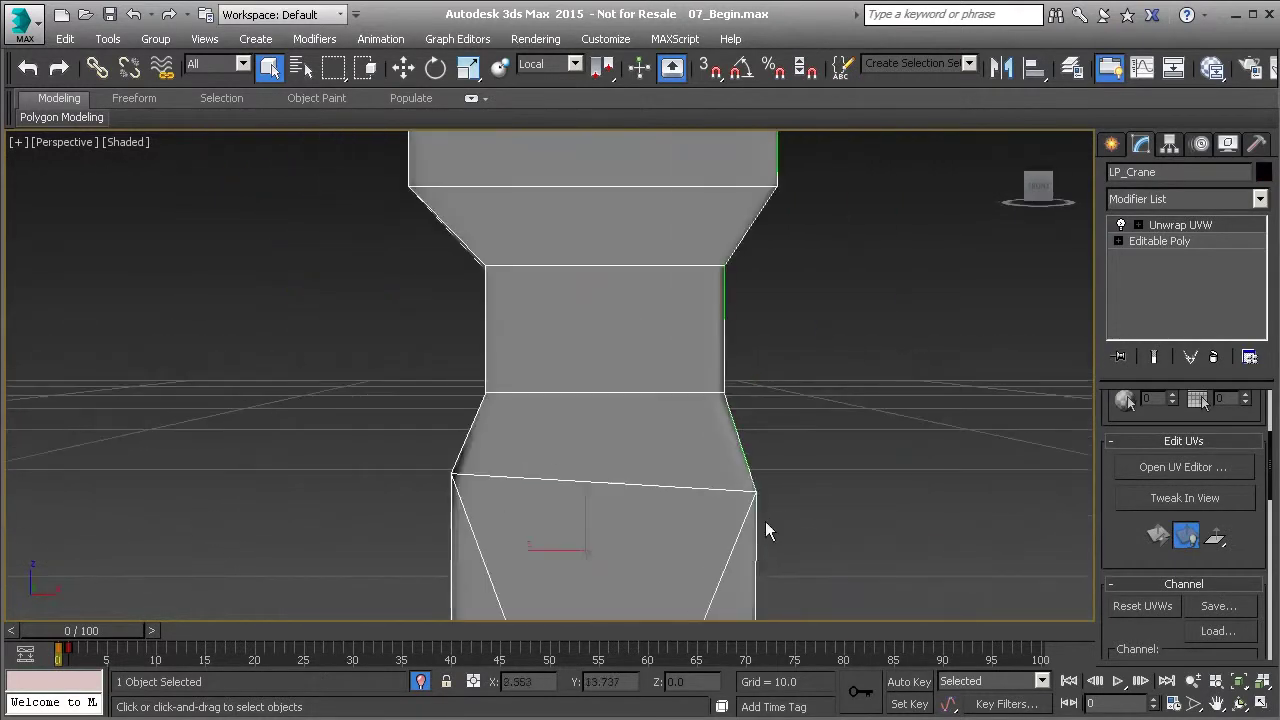
pyautogui.scroll(-5, 556, 500)
pyautogui.keyDown('alt'); pyautogui.moveTo(505, 506); pyautogui.dragTo(683, 490, button='middle'); pyautogui.keyUp('alt')
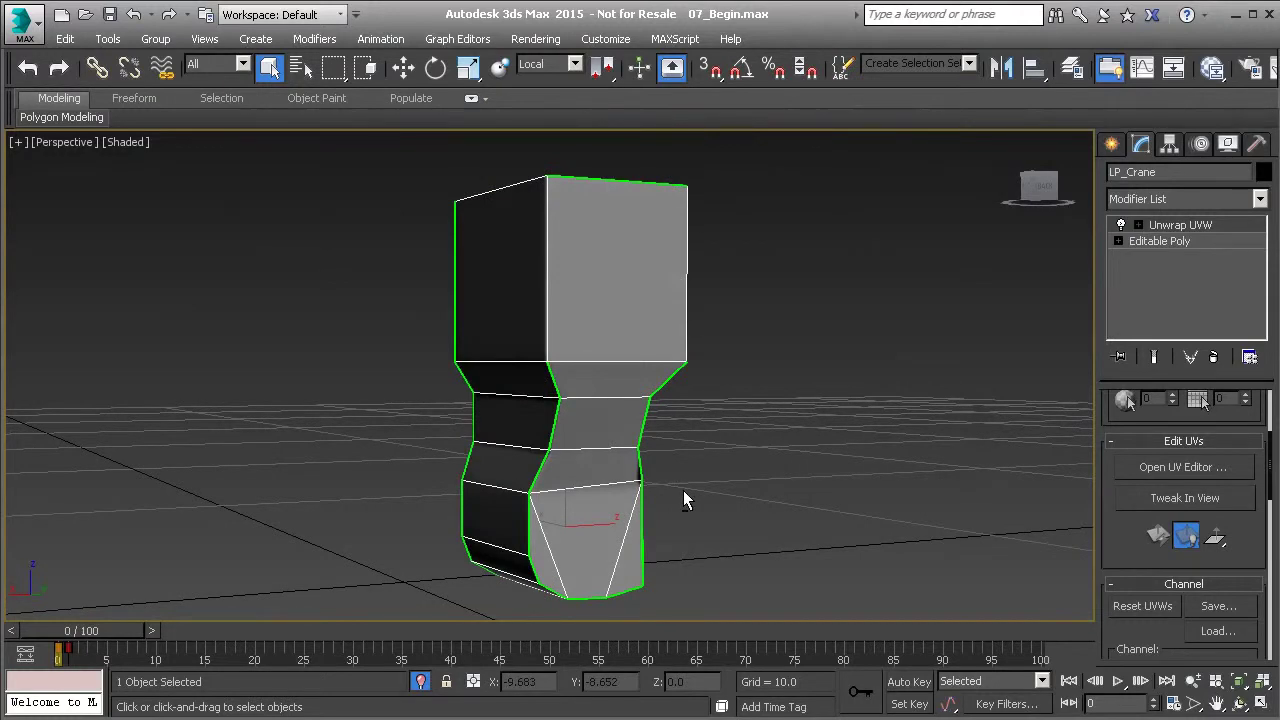
# Open the UV Editor for LP_Crane, place it beside the framed model and hide the checker background
pyautogui.click(1175, 468)
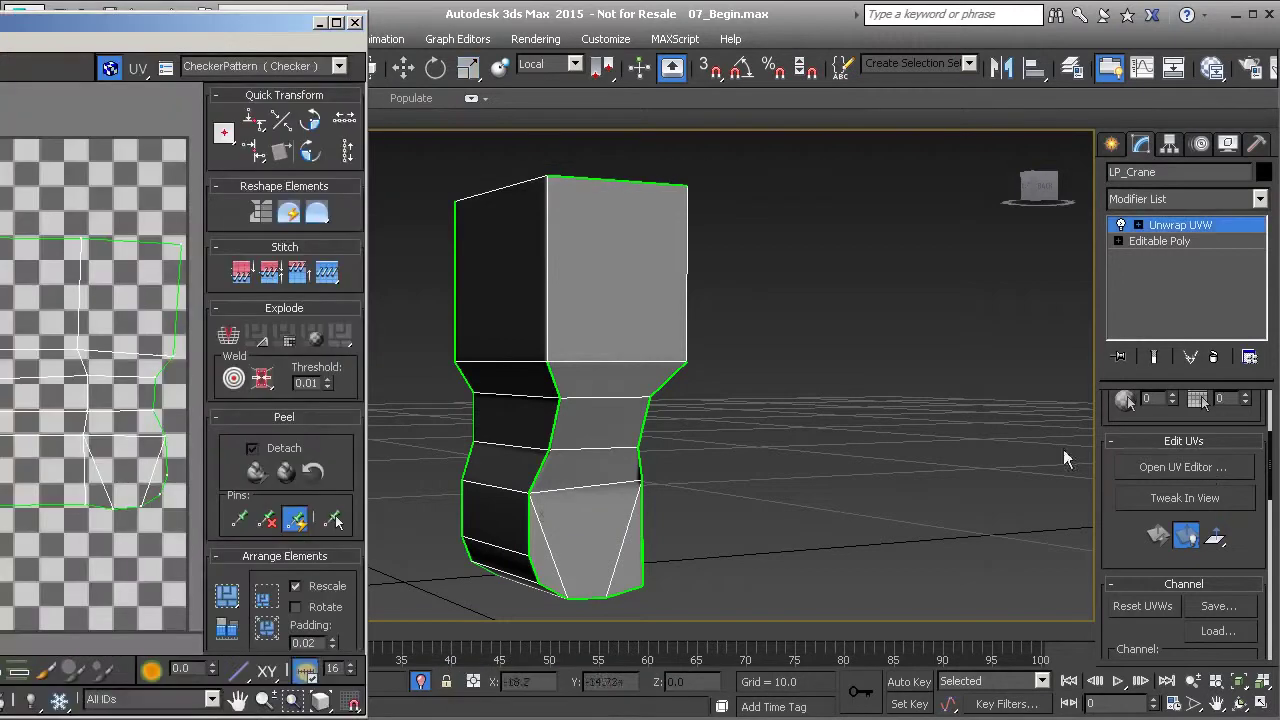
pyautogui.moveTo(166, 28); pyautogui.dragTo(502, 24)
pyautogui.moveTo(833, 346); pyautogui.dragTo(1032, 318, button='middle')
pyautogui.press('z')
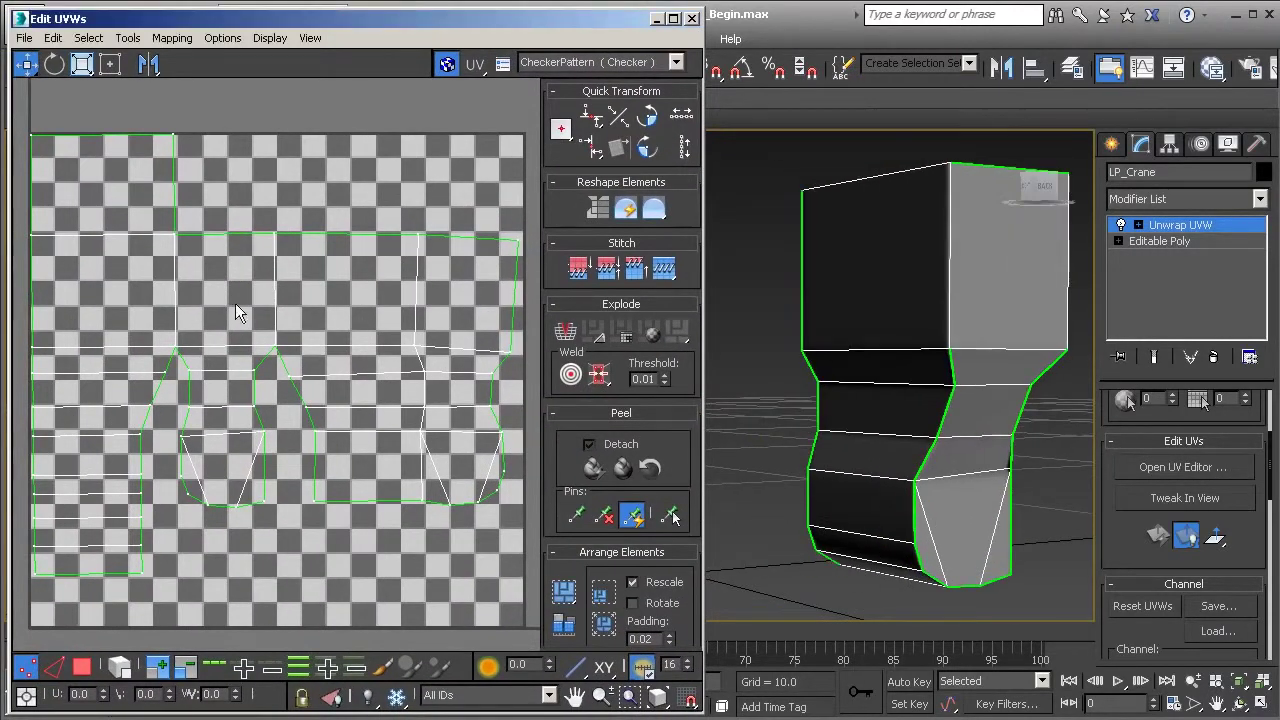
pyautogui.click(446, 66)
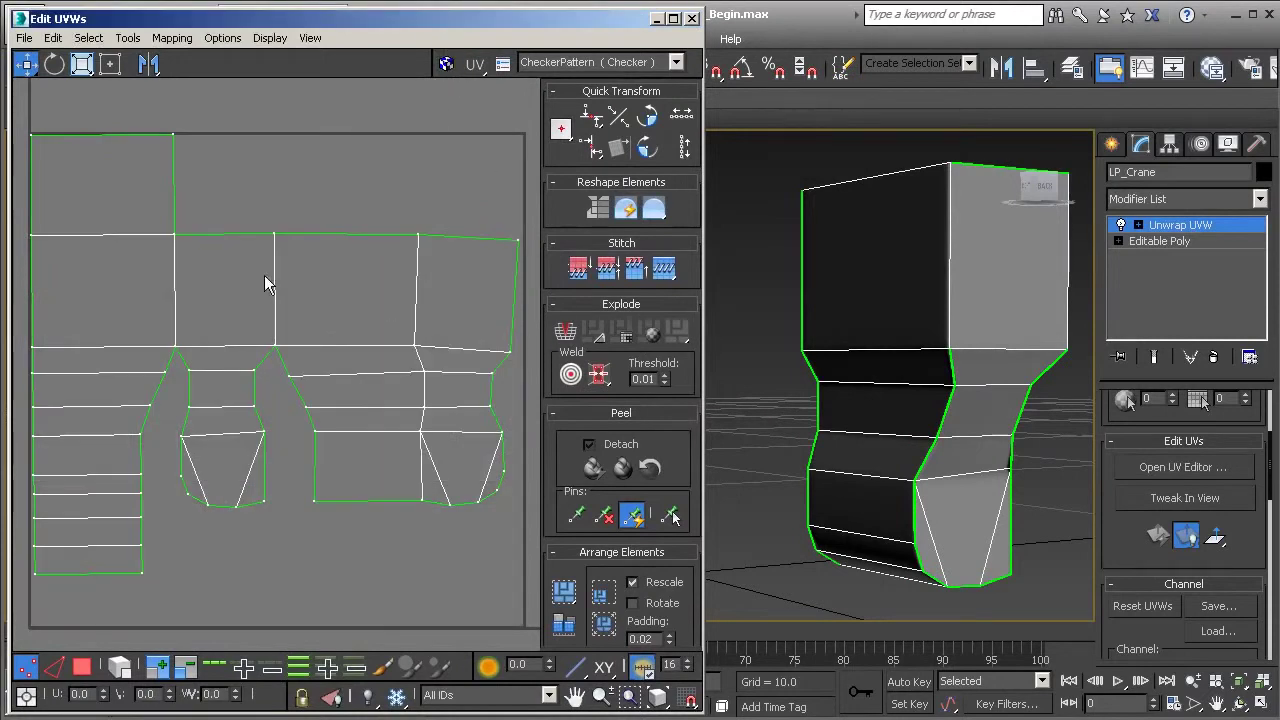
# Break the UVs along the edge between the top cap and the wide side face below it
pyautogui.click(54, 667)
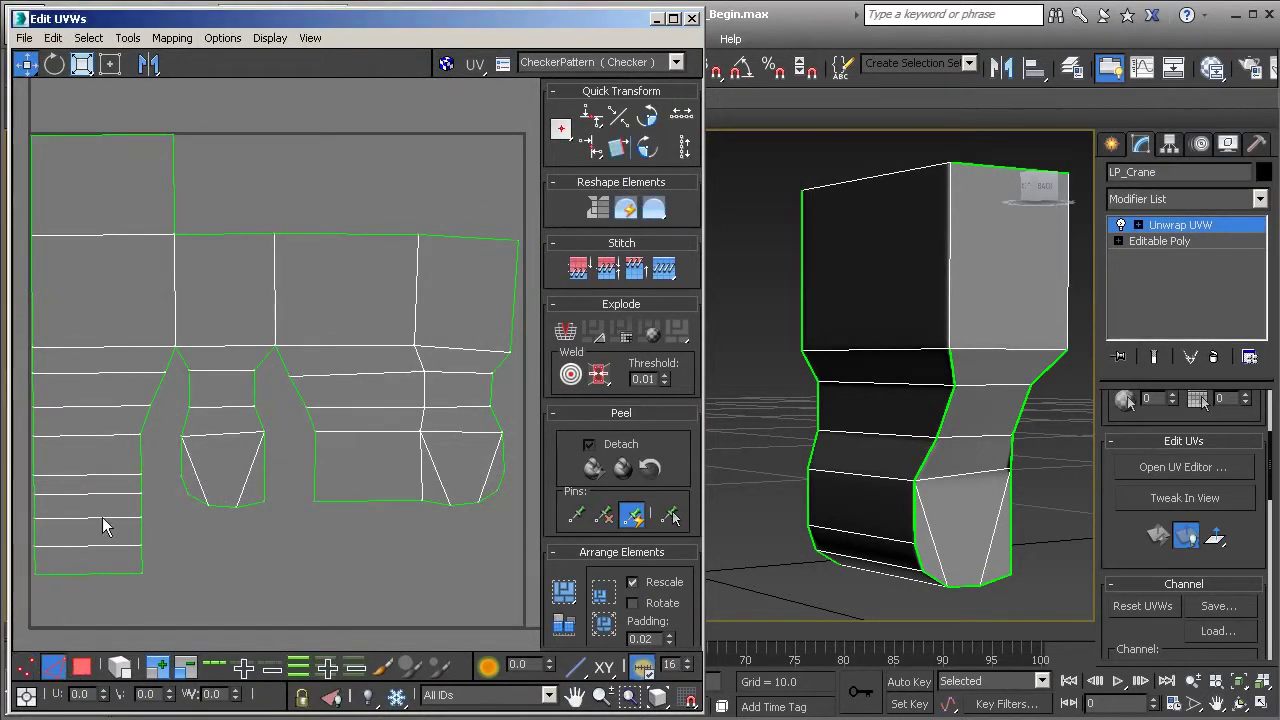
pyautogui.click(116, 233)
pyautogui.rightClick(106, 226)
pyautogui.click(78, 292)
# Break the UVs along the lower edge and both vertical edges of the upper block's back face
pyautogui.click(987, 348)
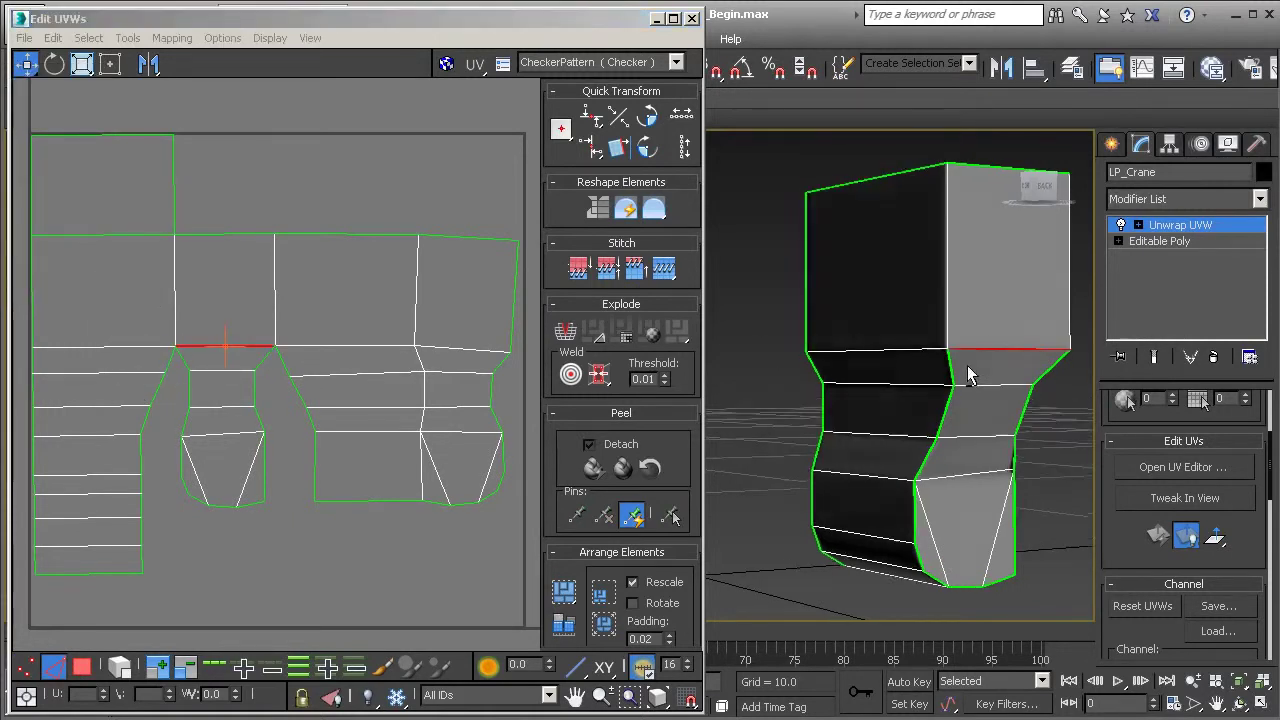
pyautogui.press('z')
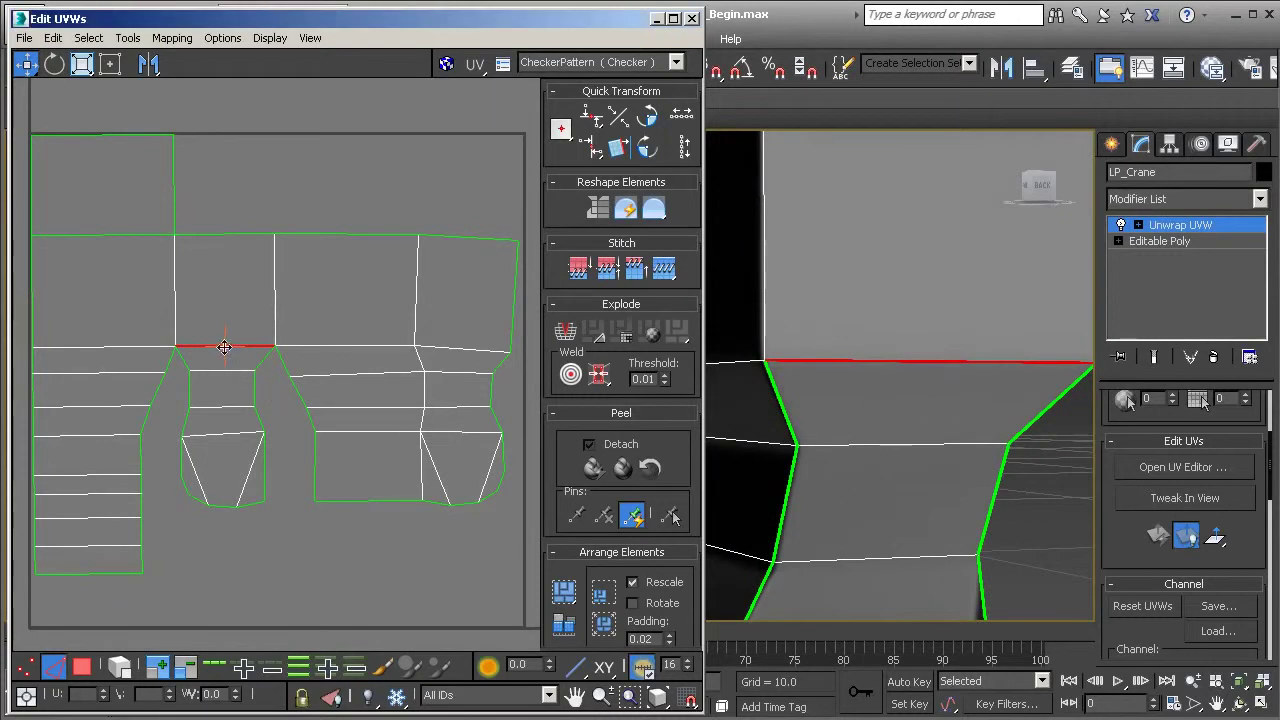
pyautogui.rightClick(225, 348)
pyautogui.click(200, 398)
pyautogui.click(174, 309)
pyautogui.keyDown('ctrl'); pyautogui.click(274, 291); pyautogui.keyUp('ctrl')
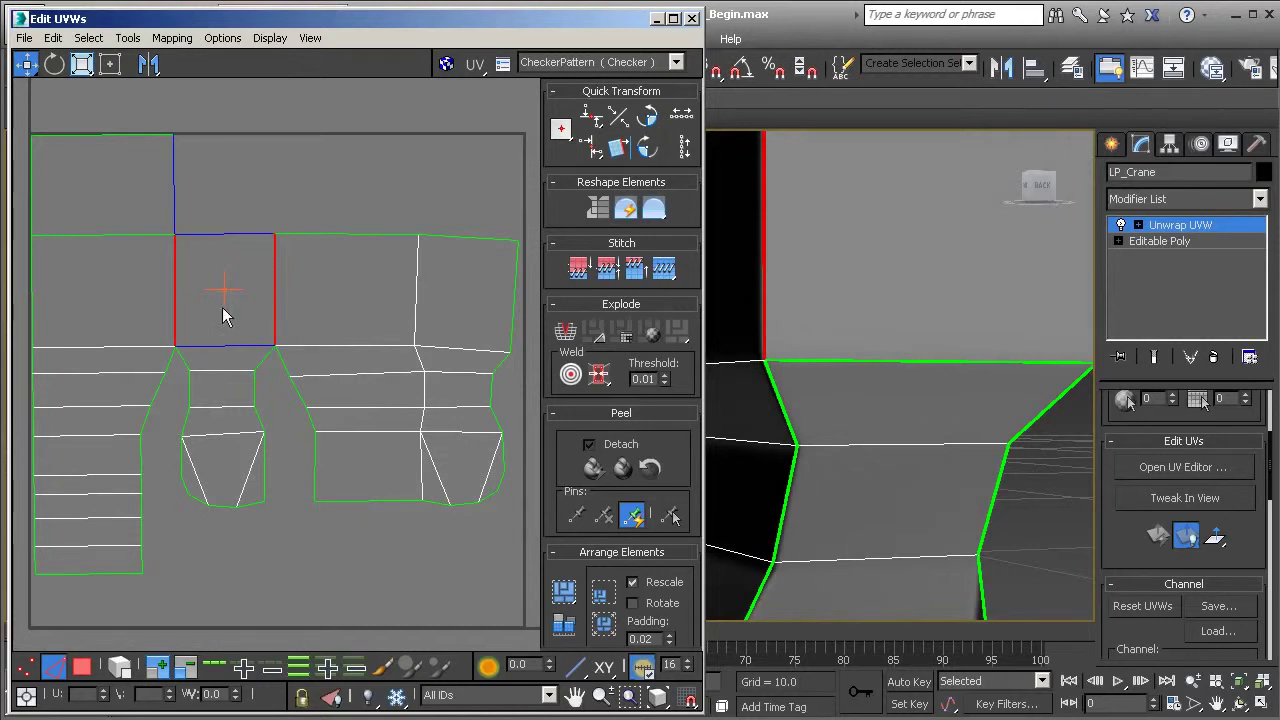
pyautogui.rightClick(172, 310)
pyautogui.click(147, 367)
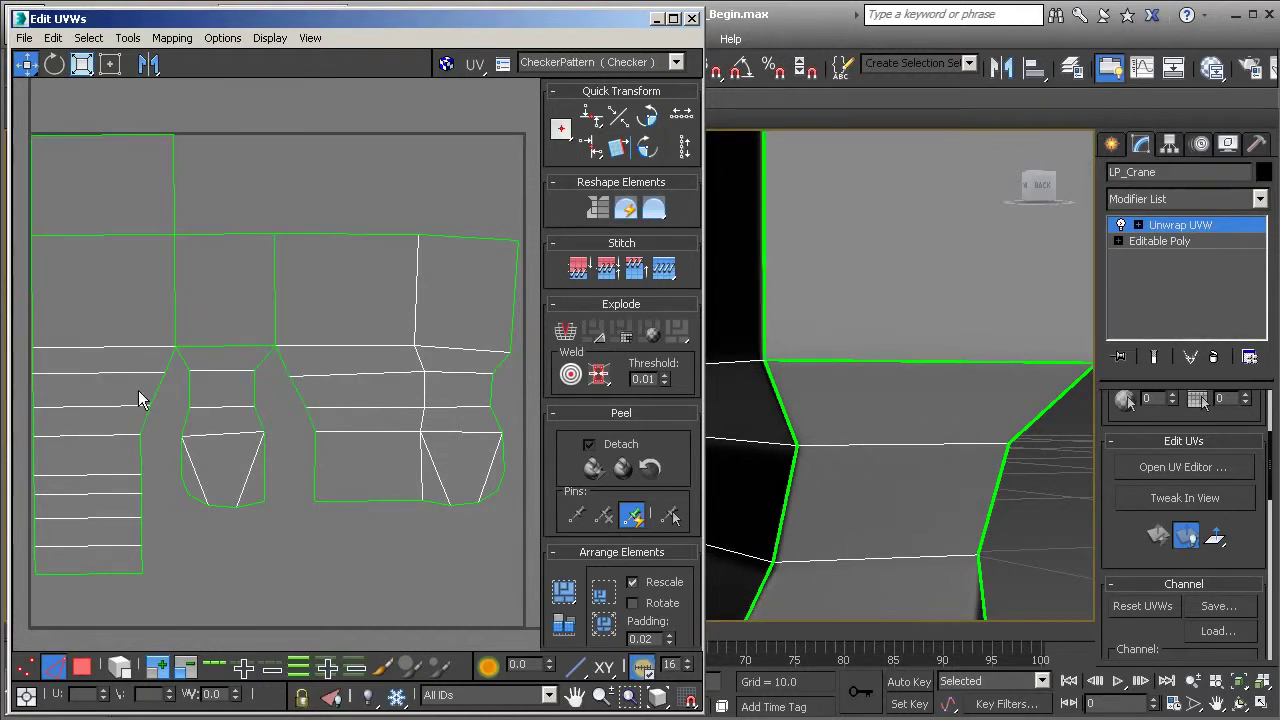
# Using element selection, move the wide side shell and the top cap shell apart from each other and from the back face
pyautogui.click(83, 667)
pyautogui.click(119, 667)
pyautogui.click(86, 394)
pyautogui.moveTo(86, 394); pyautogui.dragTo(86, 423)
pyautogui.click(146, 228)
pyautogui.moveTo(146, 228); pyautogui.dragTo(123, 202)
# Spread the square back-face shell, the narrow shell below it and the remaining two-sided shell apart in the UV layout
pyautogui.click(205, 332)
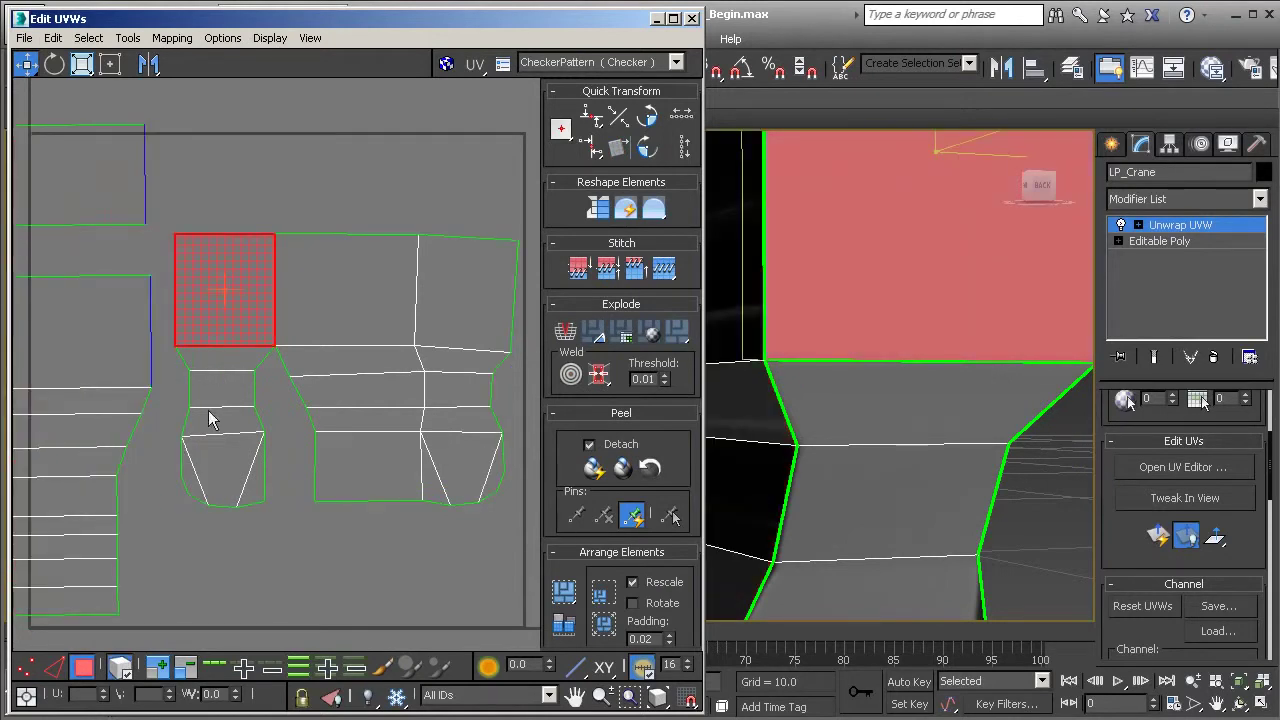
pyautogui.press('2')
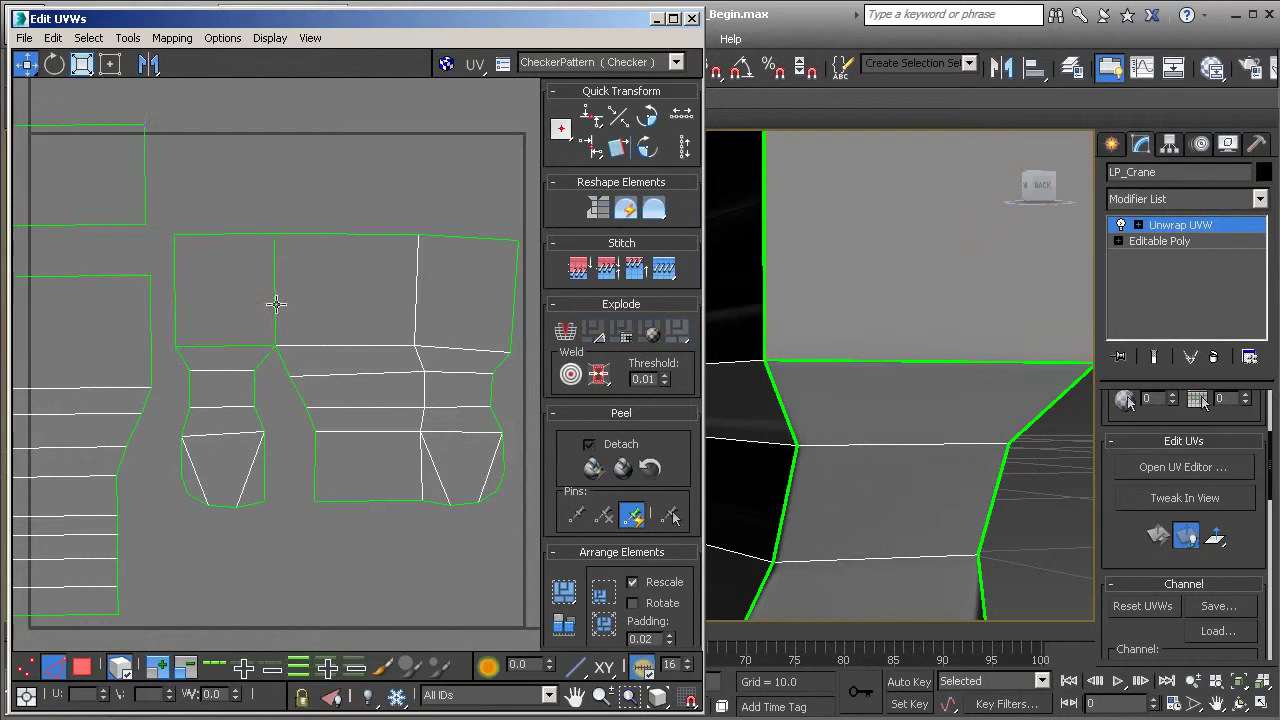
pyautogui.click(276, 305)
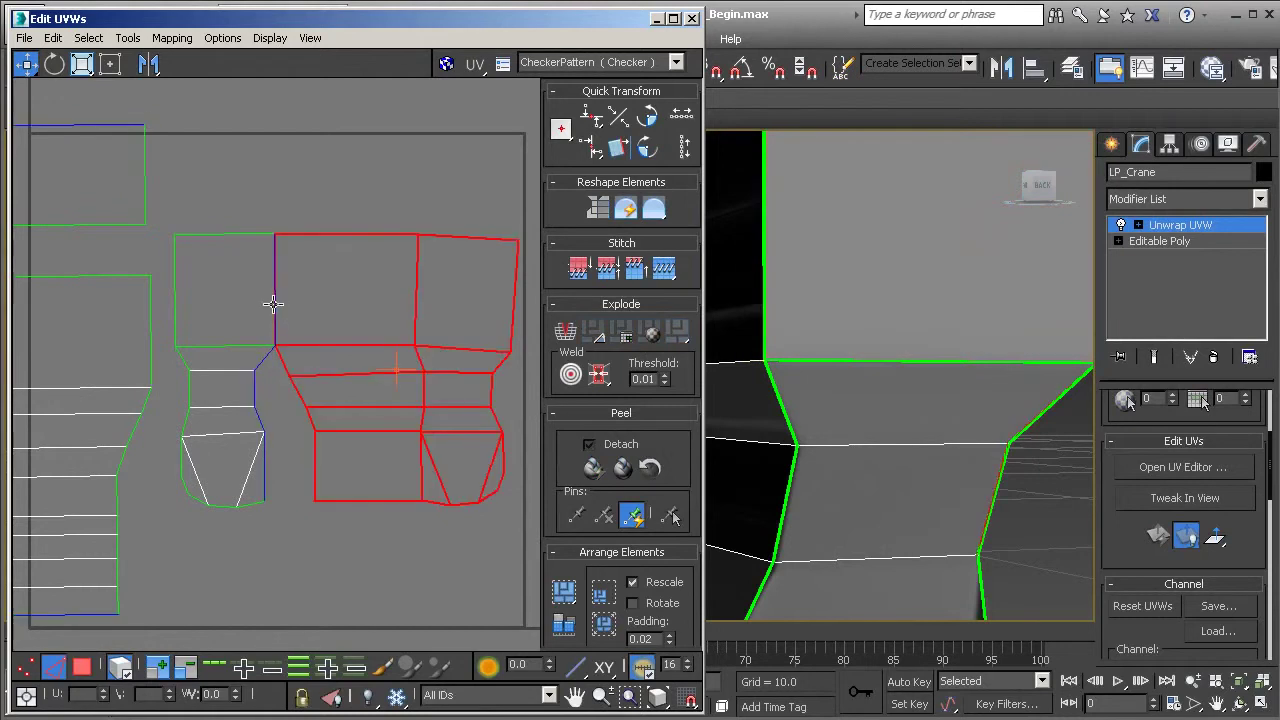
pyautogui.click(86, 668)
pyautogui.click(234, 409)
pyautogui.keyDown('ctrl'); pyautogui.click(230, 329); pyautogui.keyUp('ctrl')
pyautogui.moveTo(227, 368); pyautogui.dragTo(214, 387)
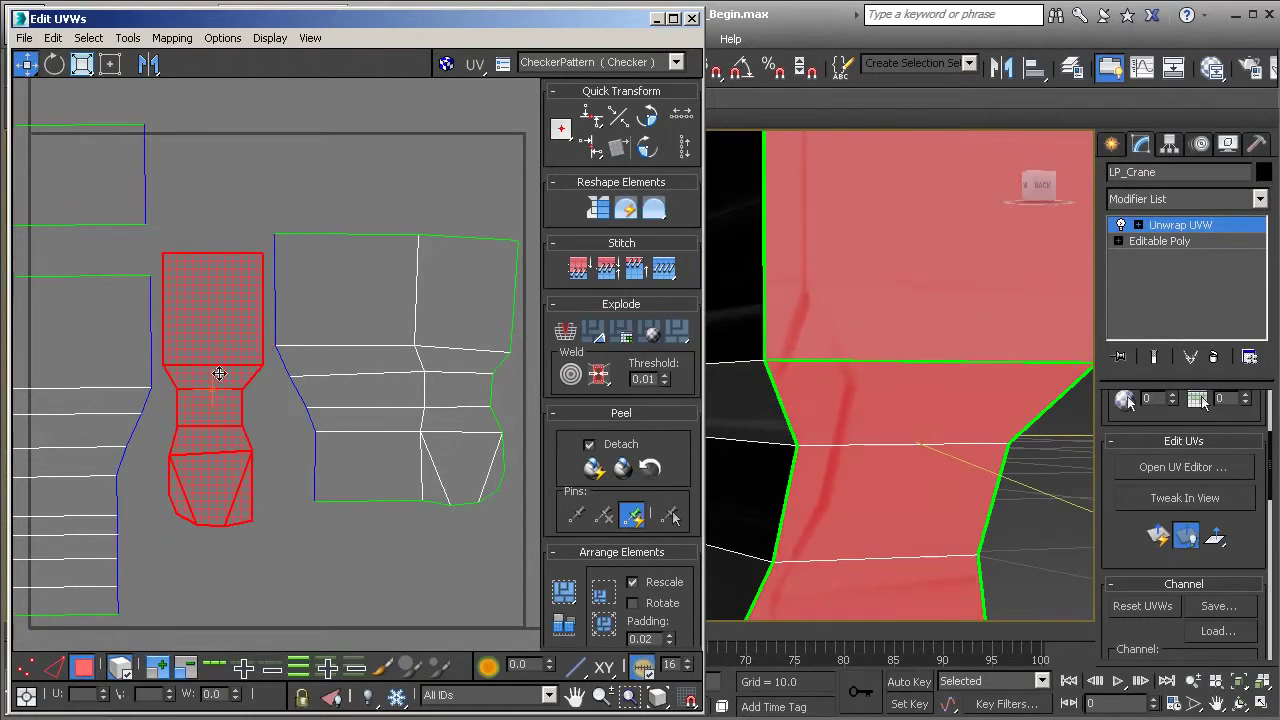
pyautogui.click(209, 279)
pyautogui.moveTo(209, 279); pyautogui.dragTo(207, 267)
pyautogui.click(315, 303)
pyautogui.moveTo(381, 333); pyautogui.dragTo(349, 329, button='middle')
pyautogui.moveTo(352, 321); pyautogui.dragTo(382, 302)
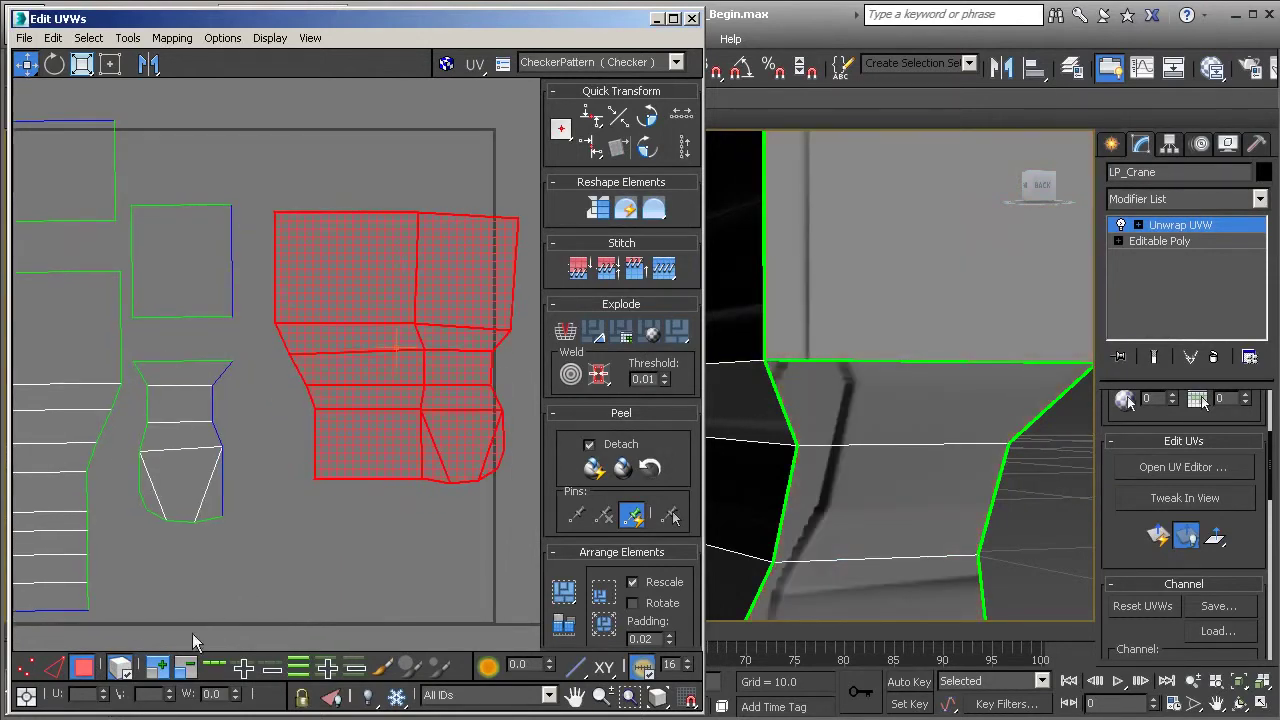
# Break the two-sided shell along the full column of vertical edges between its wide and narrow sides
pyautogui.click(55, 667)
pyautogui.doubleClick(421, 397)
pyautogui.click(420, 433)
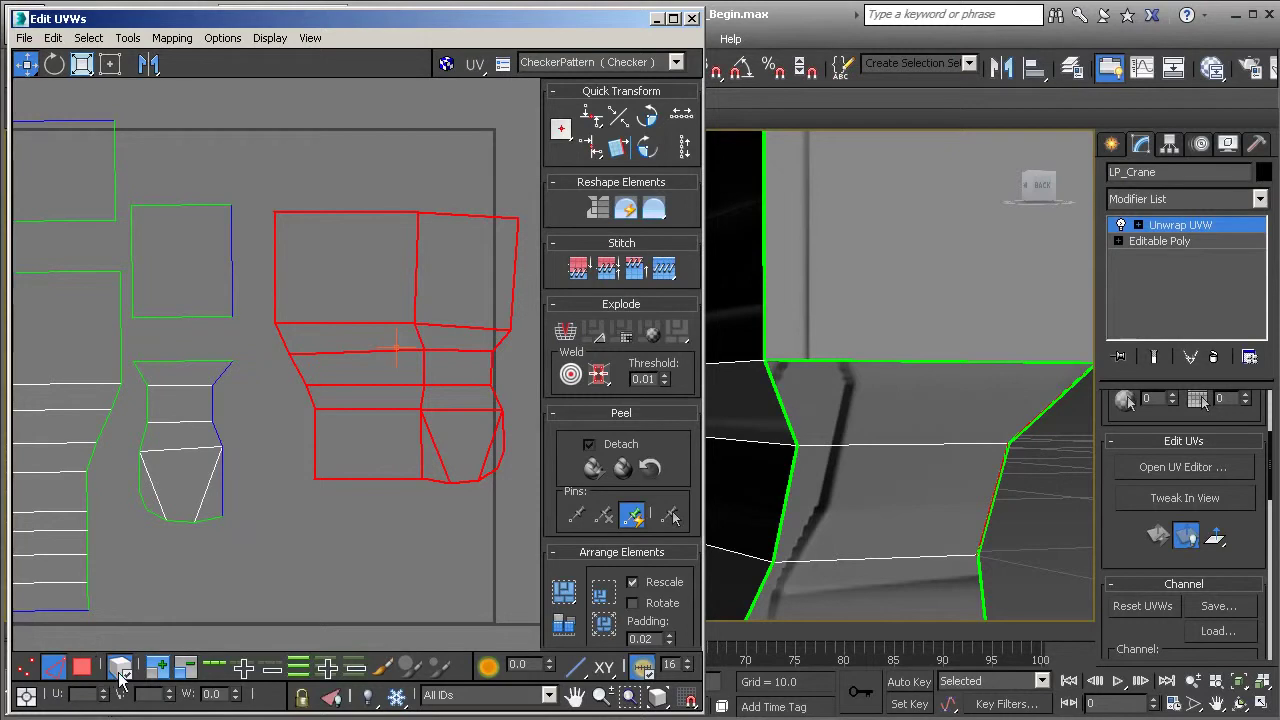
pyautogui.click(421, 468)
pyautogui.click(421, 468)
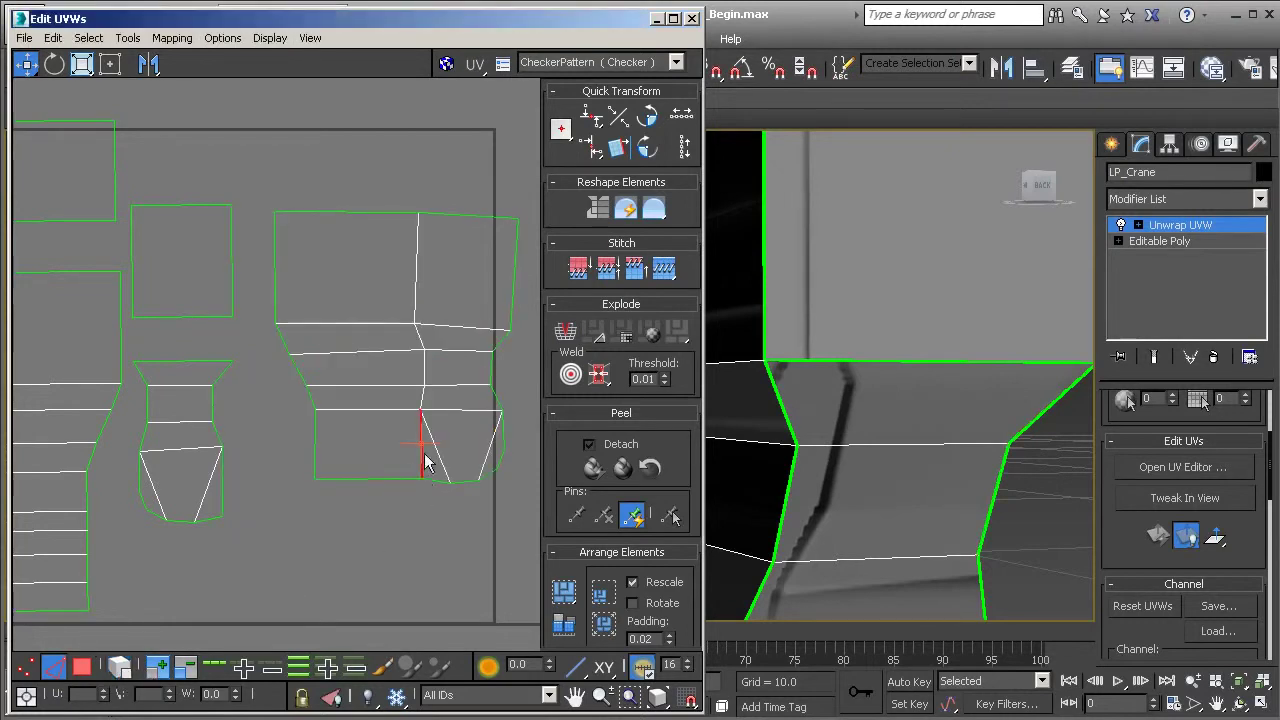
pyautogui.keyDown('ctrl'); pyautogui.click(423, 395); pyautogui.keyUp('ctrl')
pyautogui.rightClick(416, 311)
pyautogui.click(408, 367)
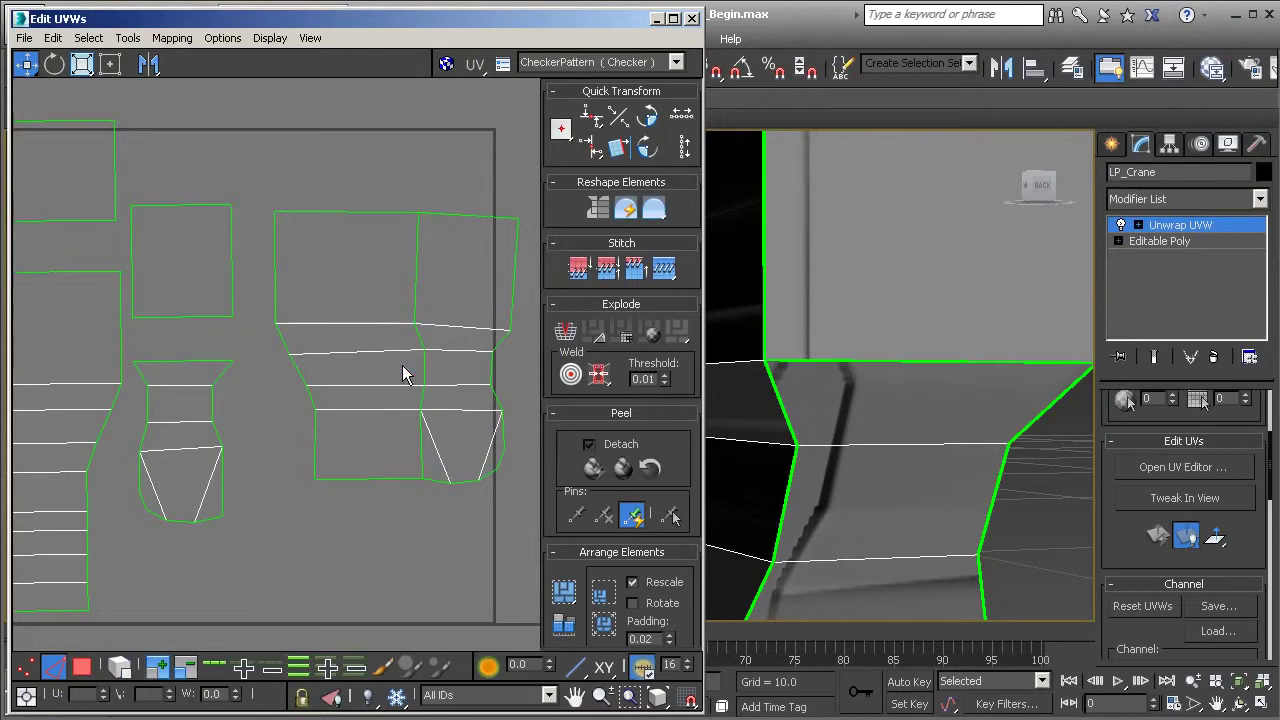
# Move the separated wide and narrow side shells away from each other in the UV layout
pyautogui.click(93, 667)
pyautogui.click(119, 668)
pyautogui.click(290, 508)
pyautogui.moveTo(367, 437); pyautogui.dragTo(347, 437)
pyautogui.moveTo(438, 426); pyautogui.dragTo(451, 424)
# Break the wide side shell's UVs along the edge where the upper block meets the angled face below
pyautogui.moveTo(790, 462); pyautogui.dragTo(841, 383, button='middle')
pyautogui.scroll(-3, 858, 425)
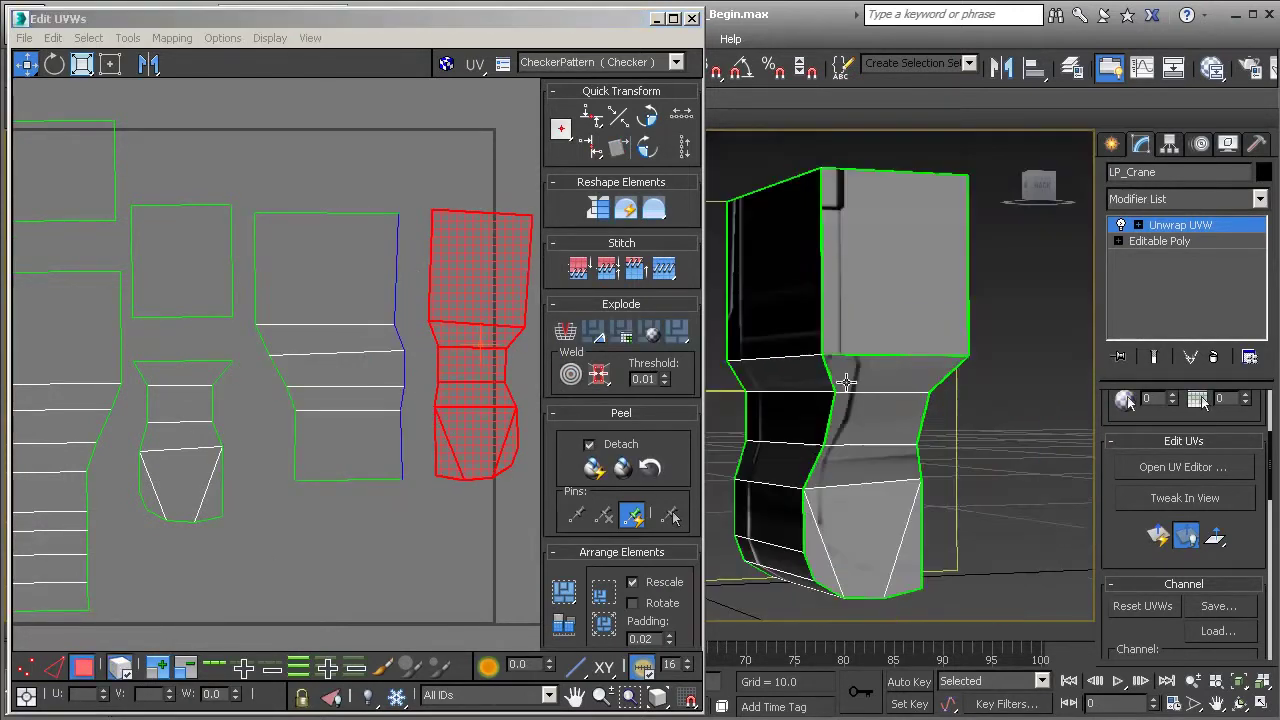
pyautogui.keyDown('alt'); pyautogui.moveTo(863, 440); pyautogui.dragTo(913, 373, button='middle'); pyautogui.keyUp('alt')
pyautogui.scroll(4, 834, 360)
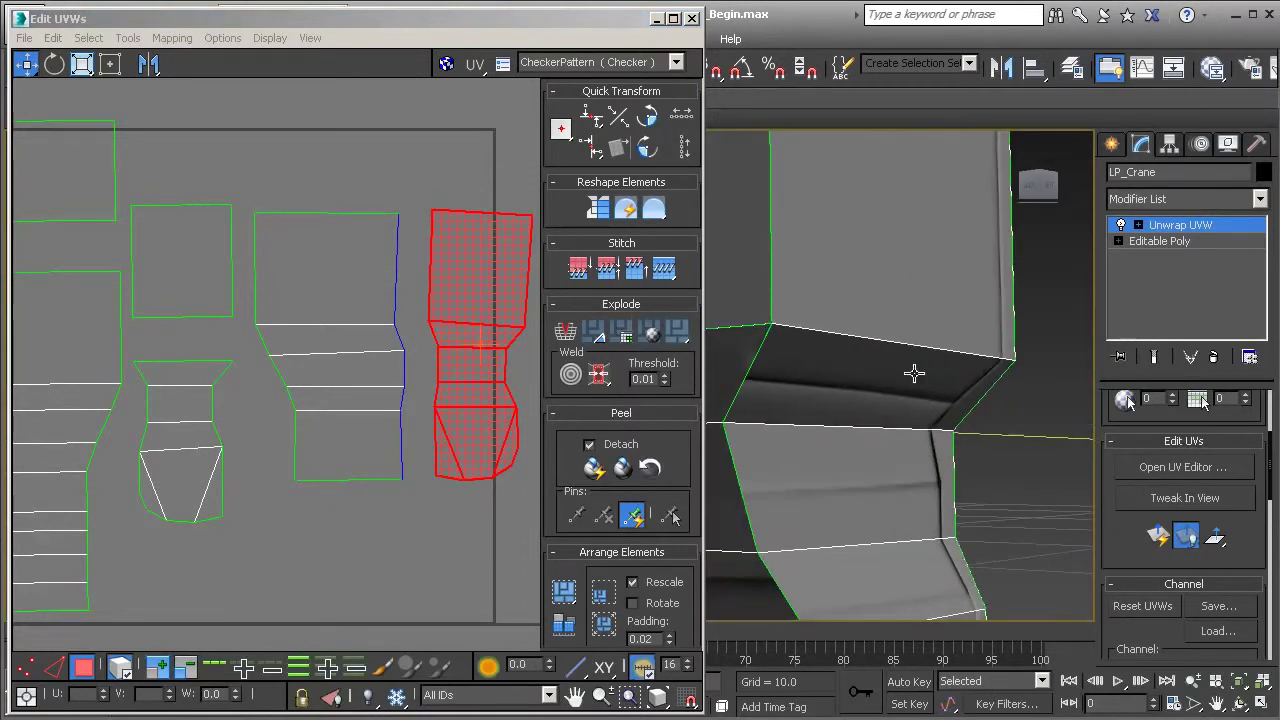
pyautogui.click(907, 343)
pyautogui.press('2')
pyautogui.click(863, 336)
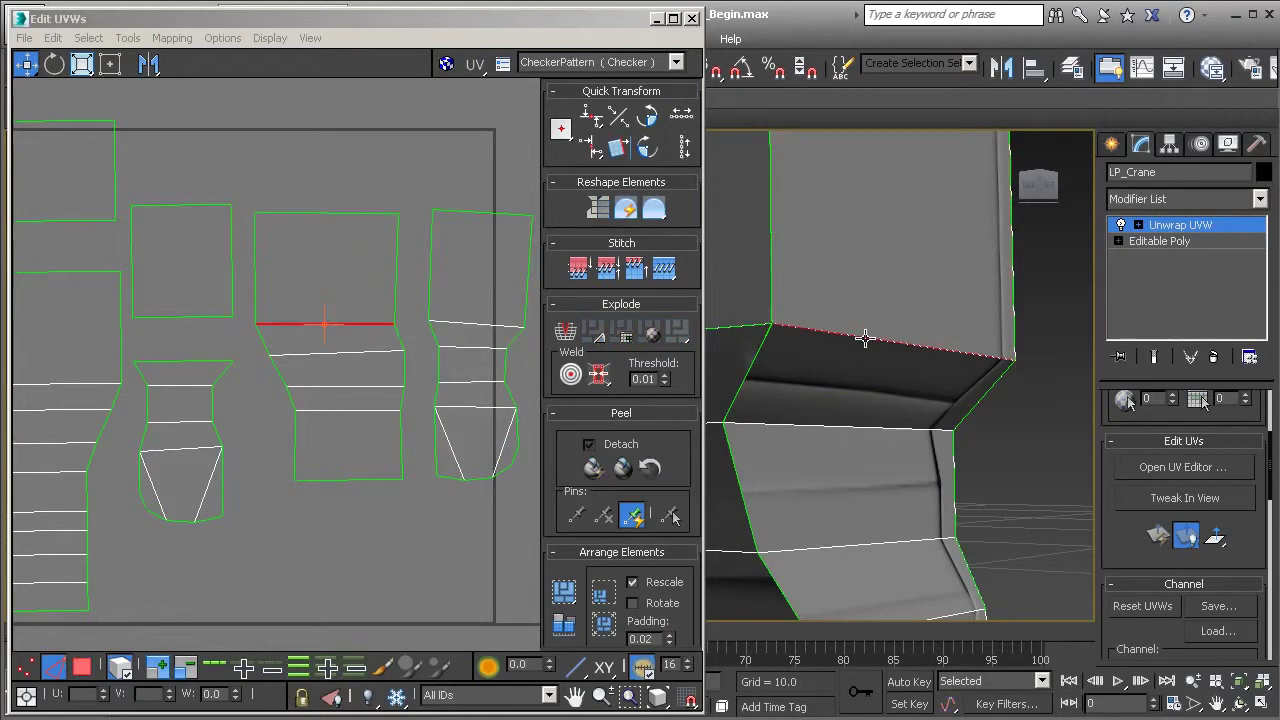
pyautogui.rightClick(348, 330)
pyautogui.click(303, 371)
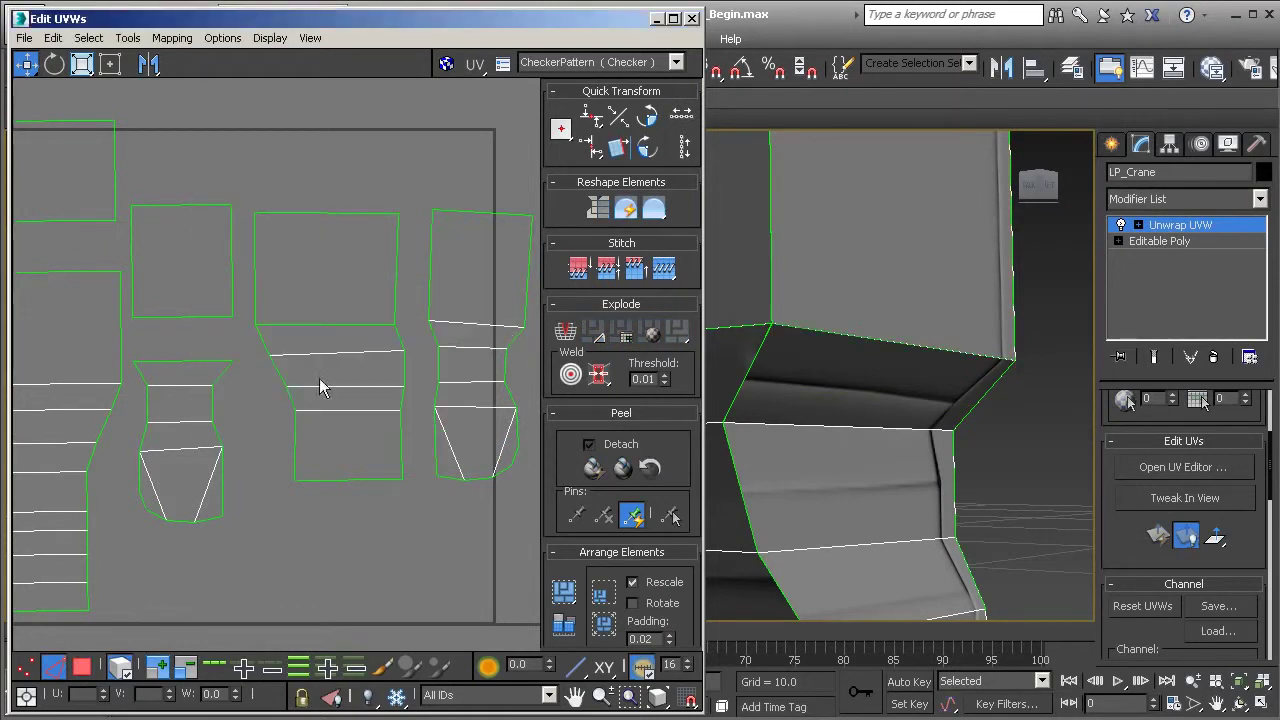
# Break the wide side shell's UVs along the next two horizontal edges below the angled face
pyautogui.click(808, 425)
pyautogui.rightClick(345, 350)
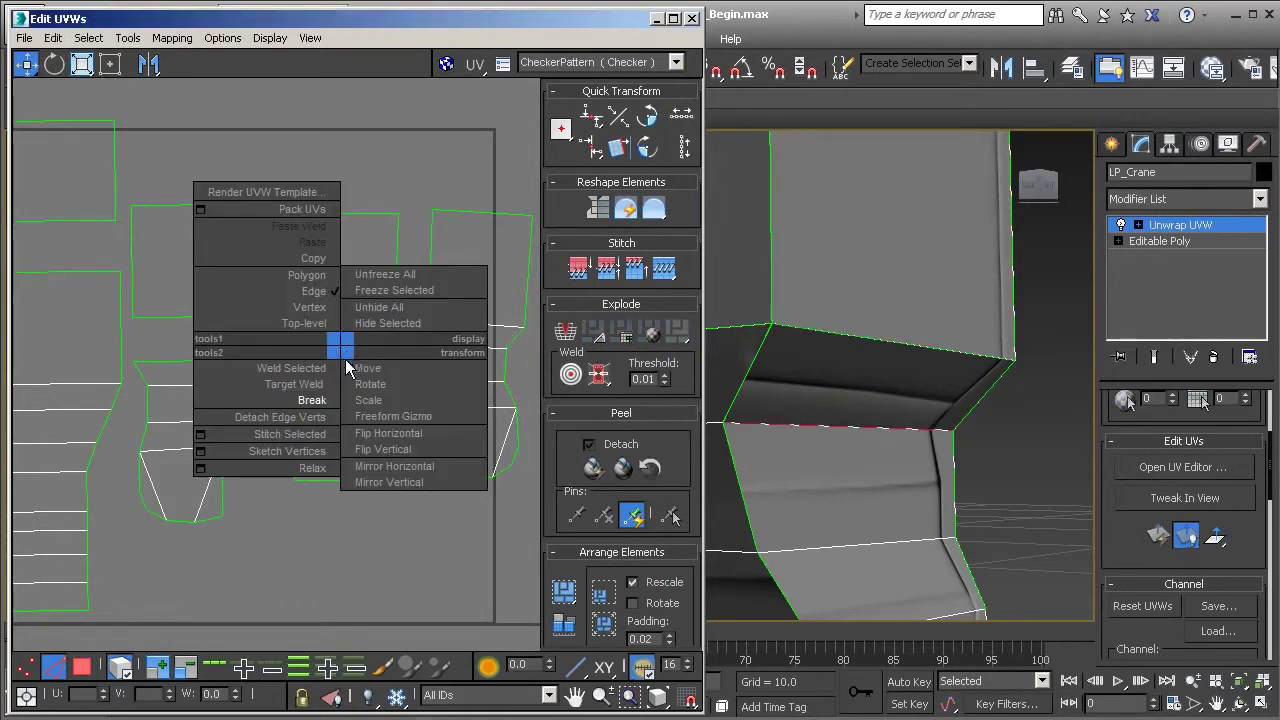
pyautogui.click(308, 402)
pyautogui.moveTo(806, 552); pyautogui.dragTo(851, 477, button='middle')
pyautogui.click(855, 477)
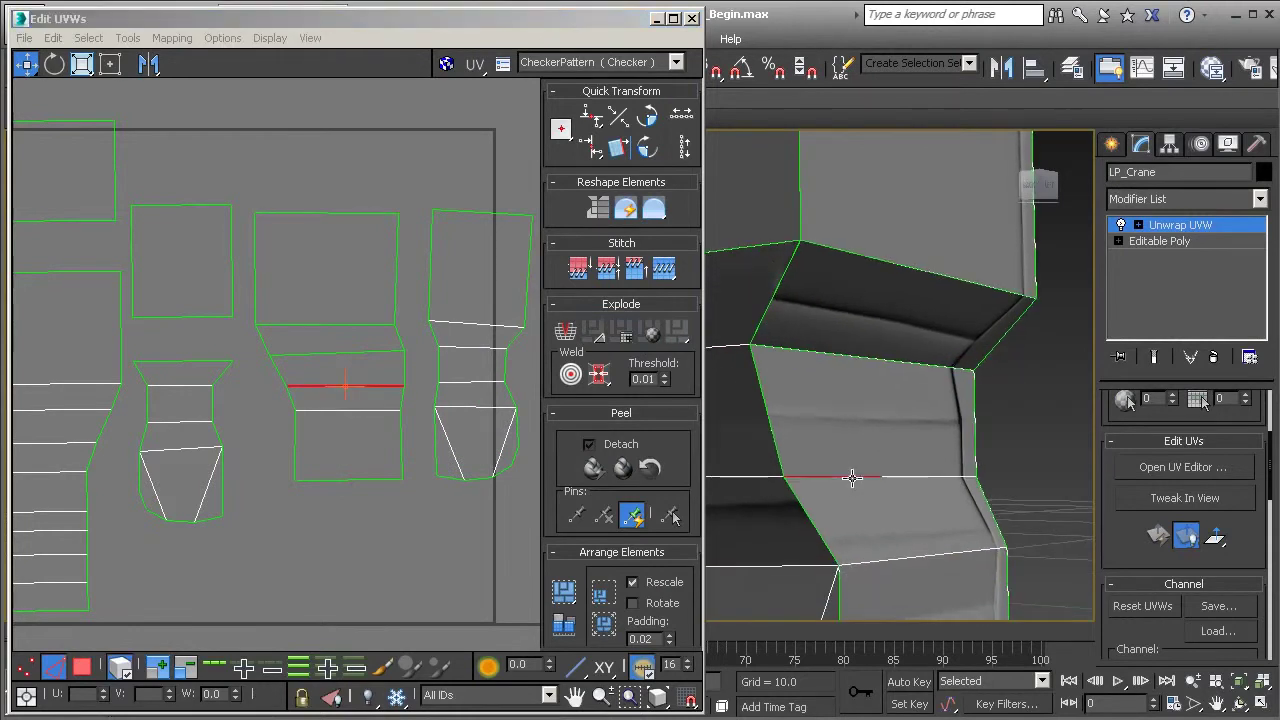
pyautogui.rightClick(361, 380)
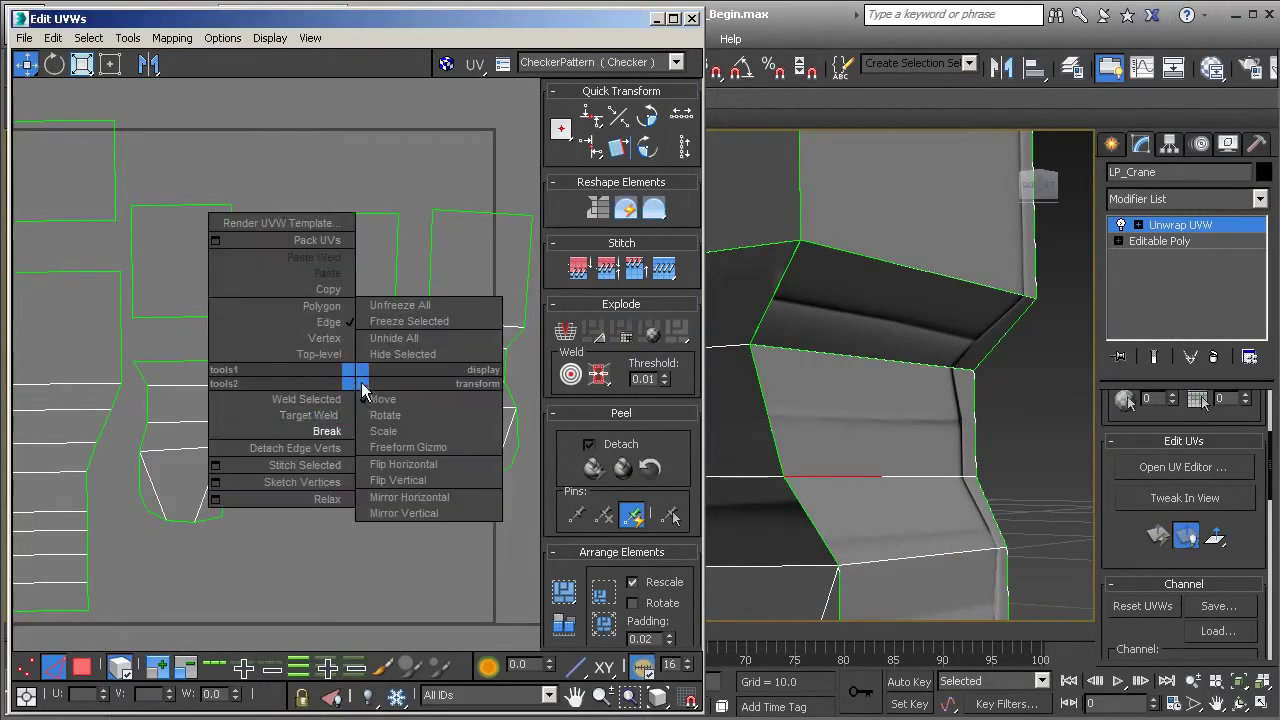
pyautogui.click(318, 430)
# Break the wide and narrow side shells' UVs along the horizontal edge just above their bottom sections
pyautogui.moveTo(848, 534); pyautogui.dragTo(962, 470, button='middle')
pyautogui.keyDown('alt'); pyautogui.moveTo(884, 487); pyautogui.dragTo(680, 495, button='middle'); pyautogui.keyUp('alt')
pyautogui.scroll(-4, 876, 489)
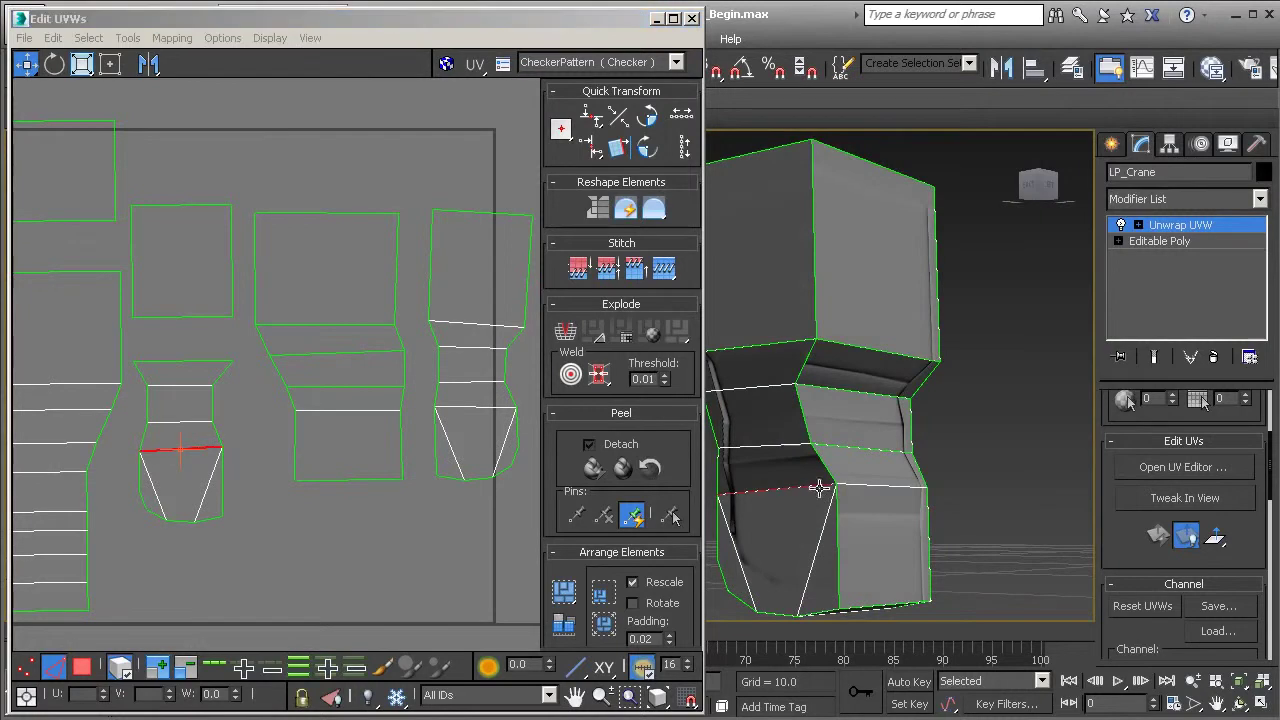
pyautogui.keyDown('ctrl'); pyautogui.click(860, 487); pyautogui.keyUp('ctrl')
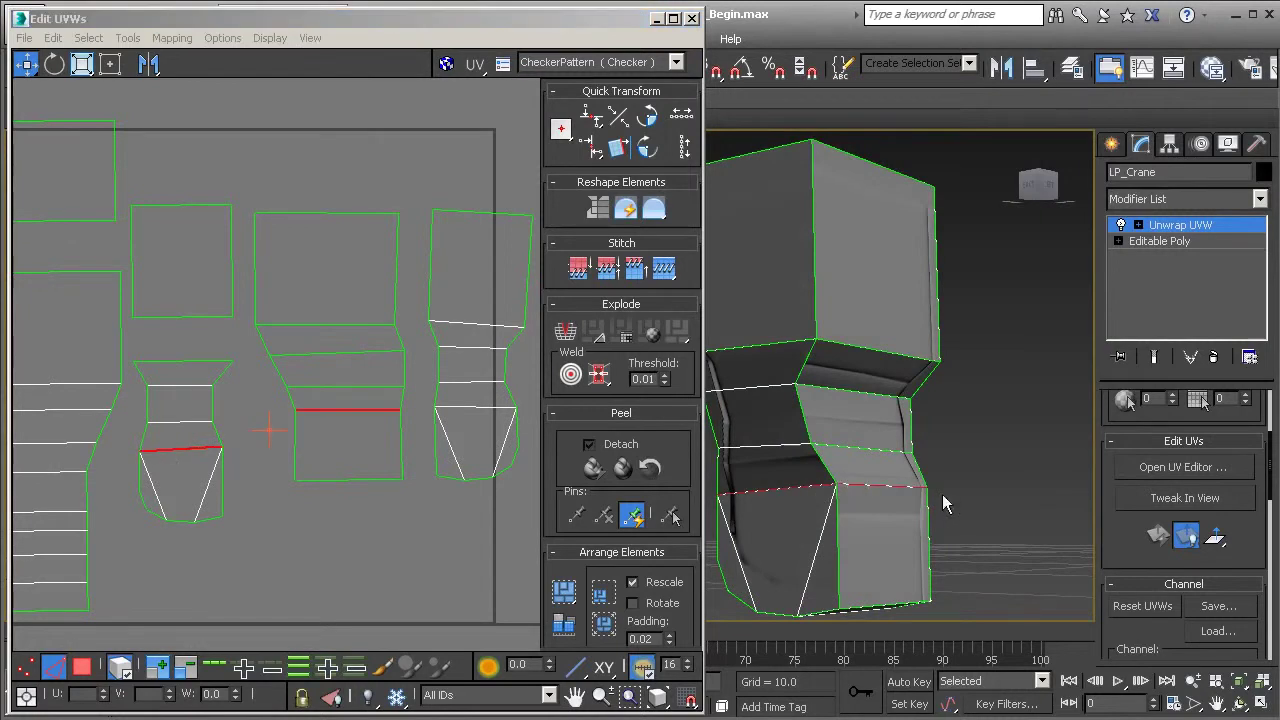
pyautogui.rightClick(365, 413)
pyautogui.click(325, 455)
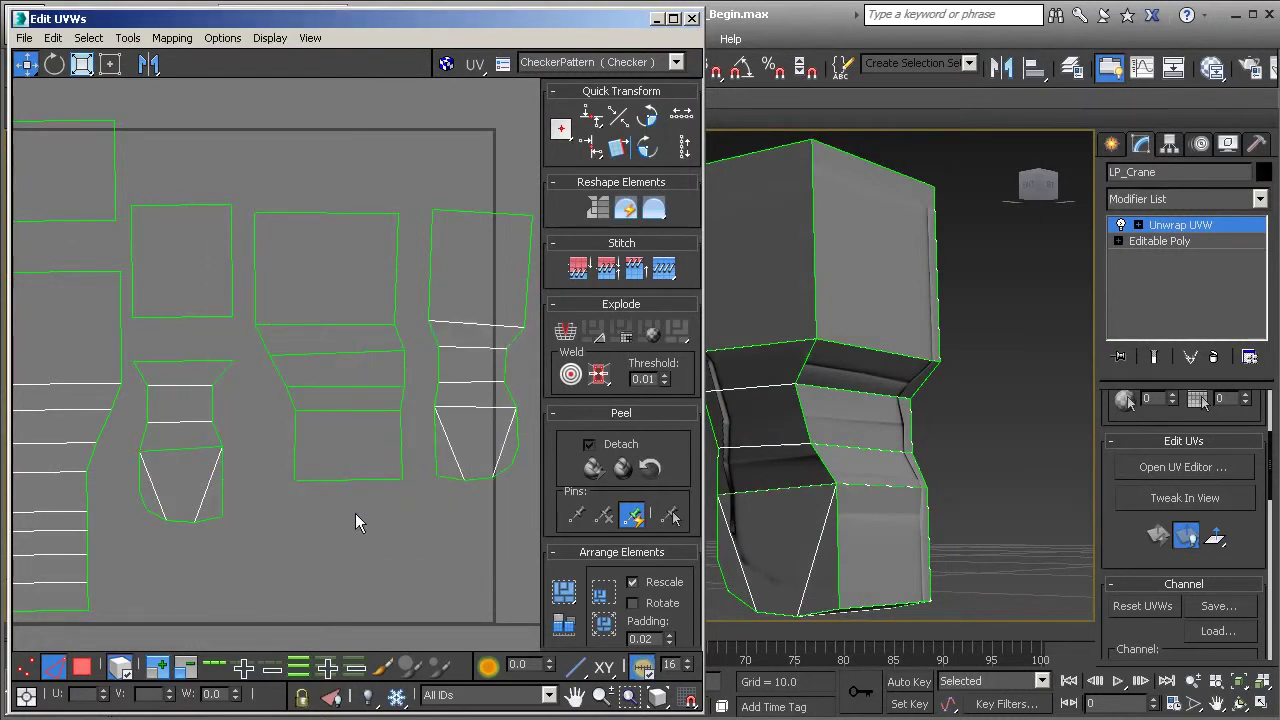
# Break the long stepped shell's UVs along both edges of the inward-angled face beneath its upper block
pyautogui.keyDown('alt'); pyautogui.moveTo(903, 529); pyautogui.dragTo(798, 514, button='middle'); pyautogui.keyUp('alt')
pyautogui.keyDown('alt'); pyautogui.moveTo(822, 217); pyautogui.dragTo(1000, 458, button='middle'); pyautogui.keyUp('alt')
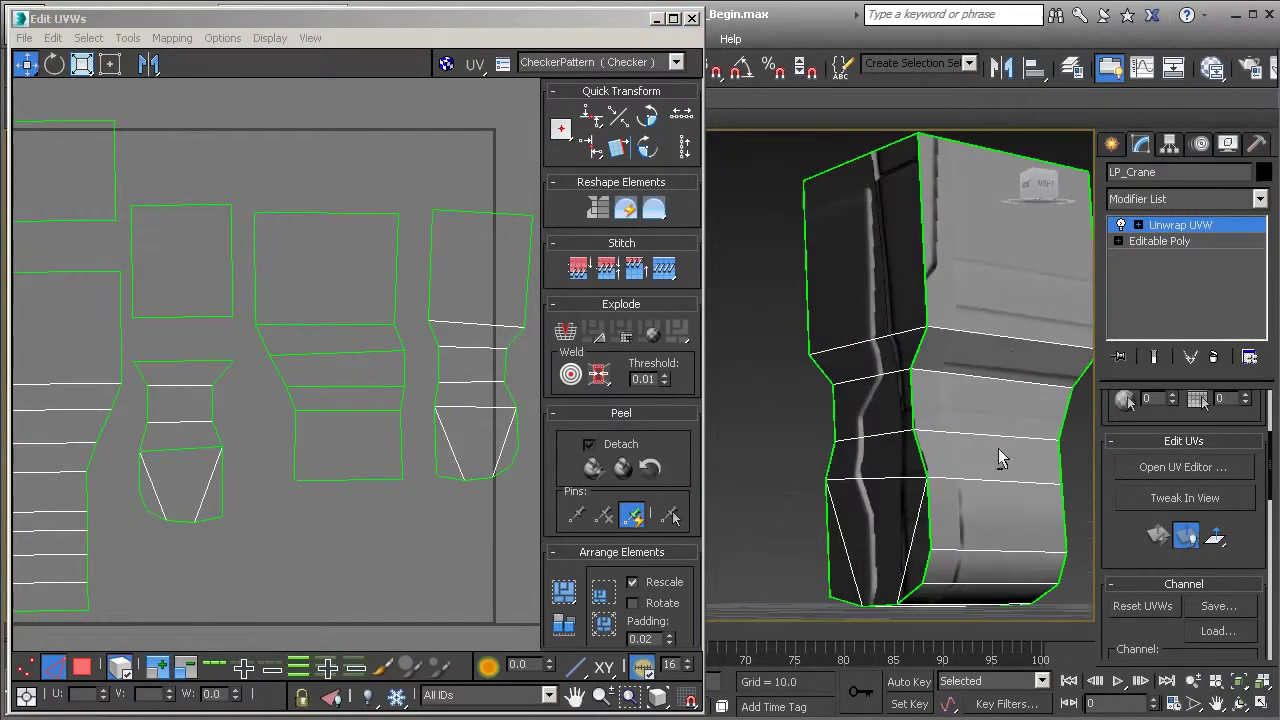
pyautogui.click(1015, 342)
pyautogui.keyDown('ctrl'); pyautogui.click(1003, 381); pyautogui.keyUp('ctrl')
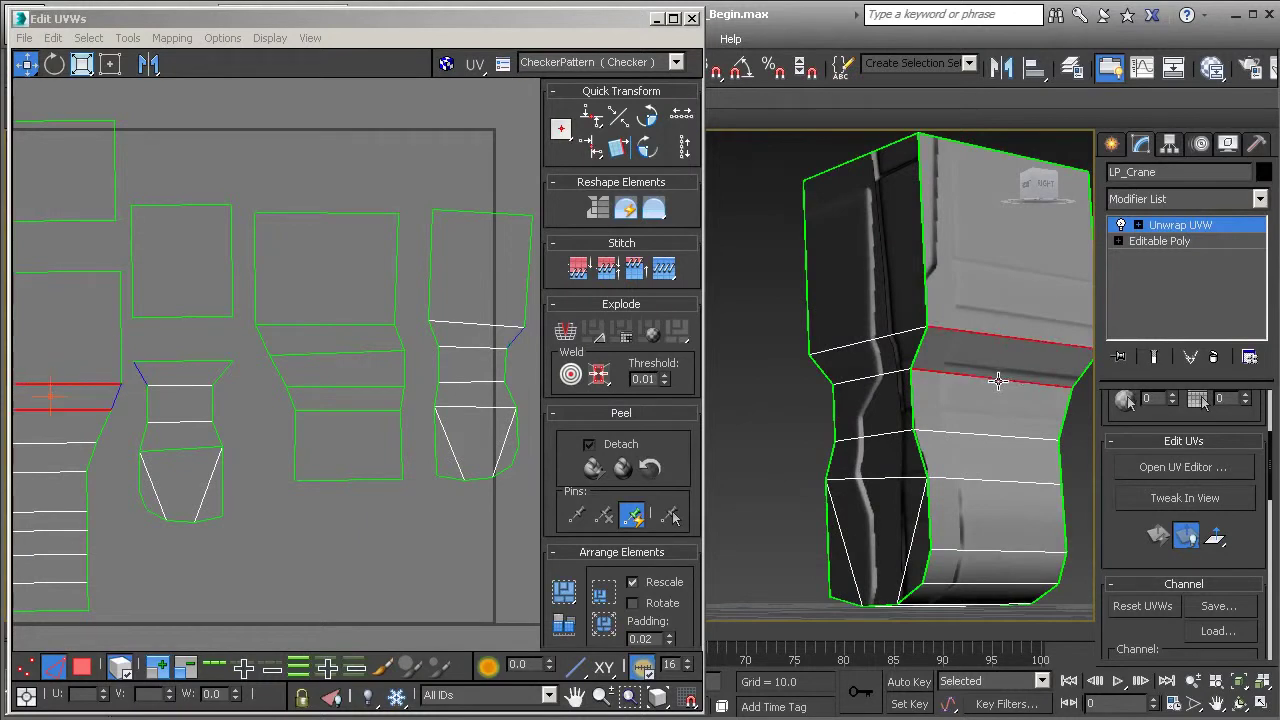
pyautogui.rightClick(47, 416)
pyautogui.click(20, 465)
# Break the long stepped shell's UVs along the horizontal edge at the base of the upright section below the angled face
pyautogui.keyDown('alt'); pyautogui.moveTo(930, 530); pyautogui.dragTo(982, 439, button='middle'); pyautogui.keyUp('alt')
pyautogui.keyDown('alt'); pyautogui.moveTo(997, 360); pyautogui.dragTo(855, 447, button='middle'); pyautogui.keyUp('alt')
pyautogui.scroll(5, 960, 411)
pyautogui.scroll(-3, 979, 403)
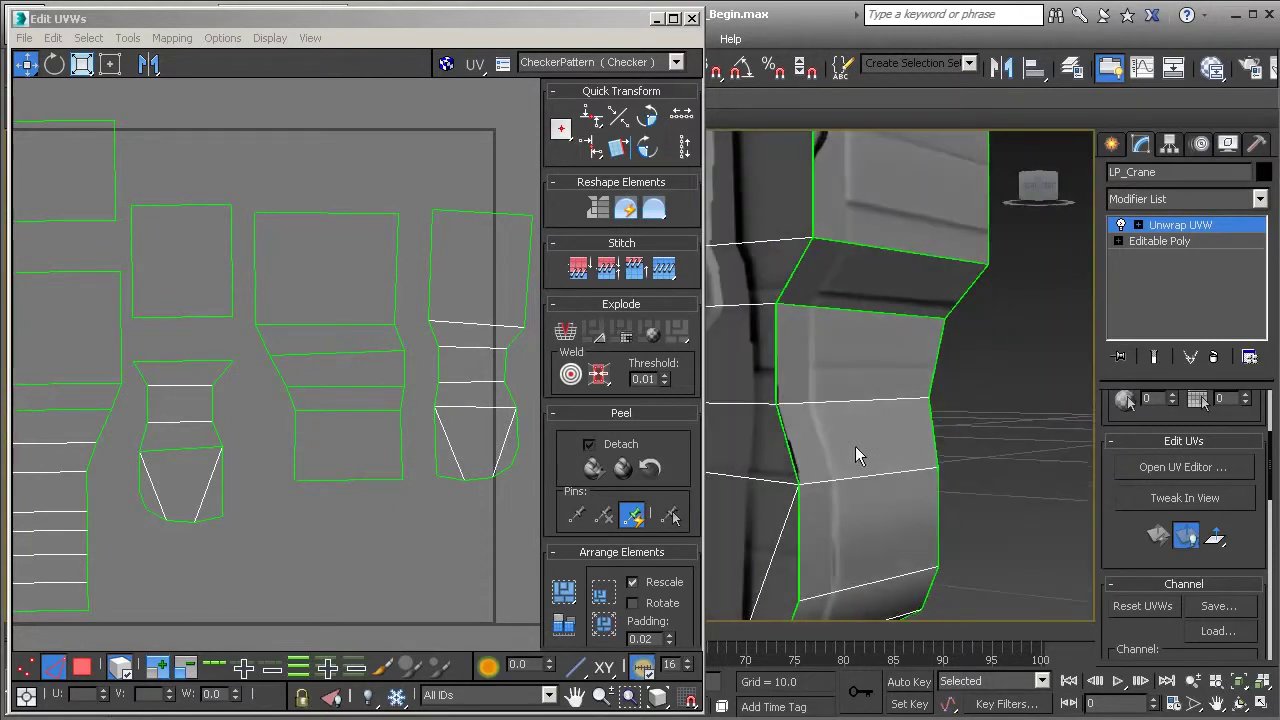
pyautogui.click(845, 402)
pyautogui.rightClick(844, 400)
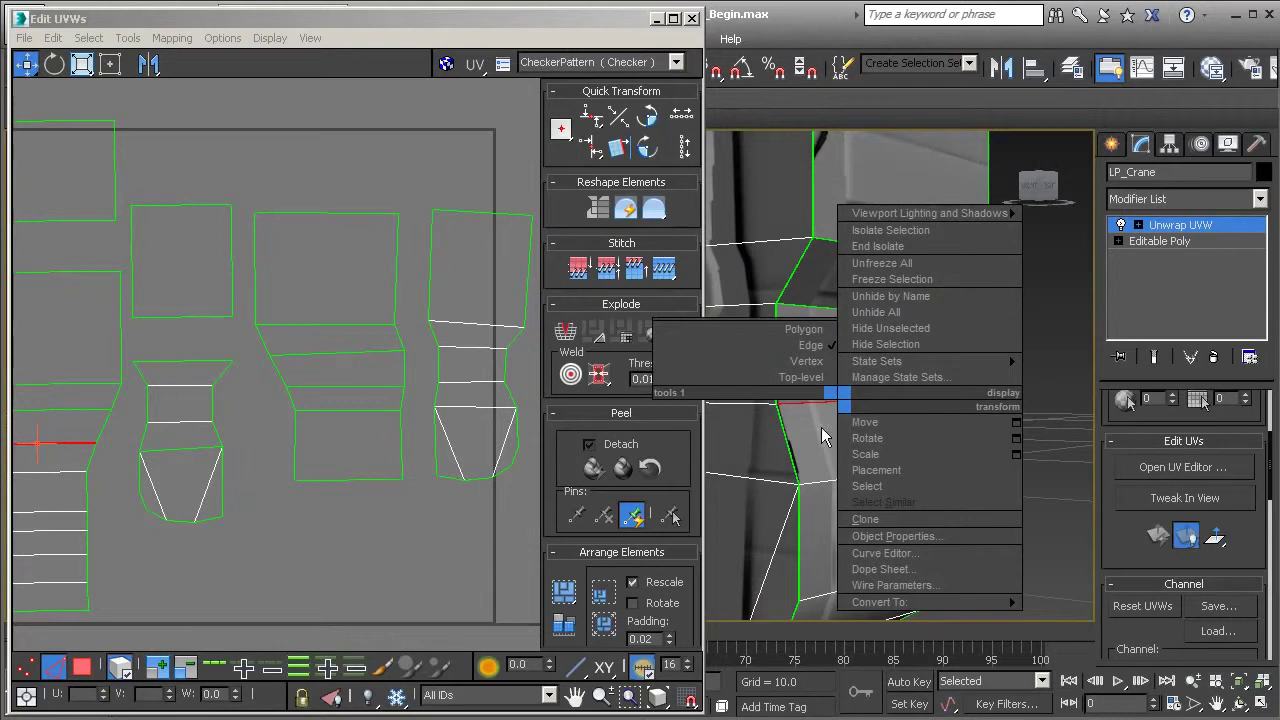
pyautogui.rightClick(60, 438)
pyautogui.rightClick(54, 442)
pyautogui.click(30, 496)
# Select every polygon in the UV layout and relax all the shells
pyautogui.scroll(-3, 367, 481)
pyautogui.click(83, 668)
pyautogui.moveTo(354, 535); pyautogui.dragTo(261, 529, button='middle')
pyautogui.moveTo(75, 198); pyautogui.dragTo(511, 536)
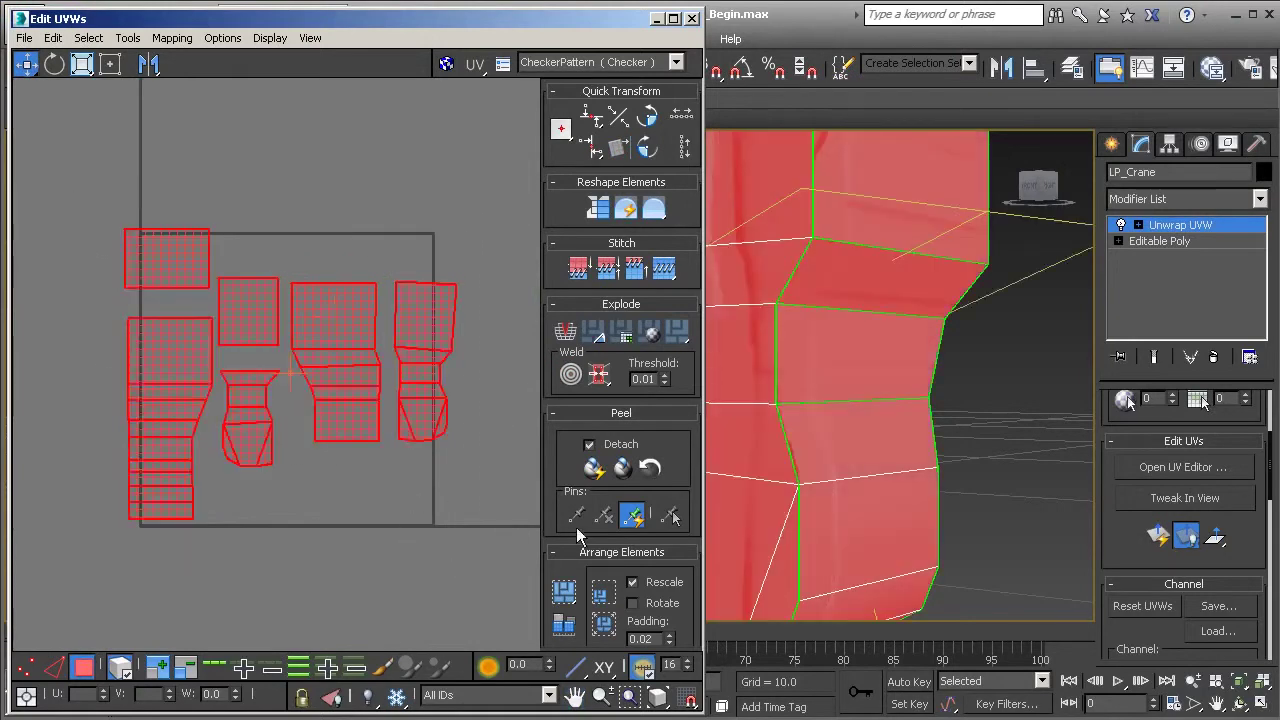
pyautogui.click(128, 38)
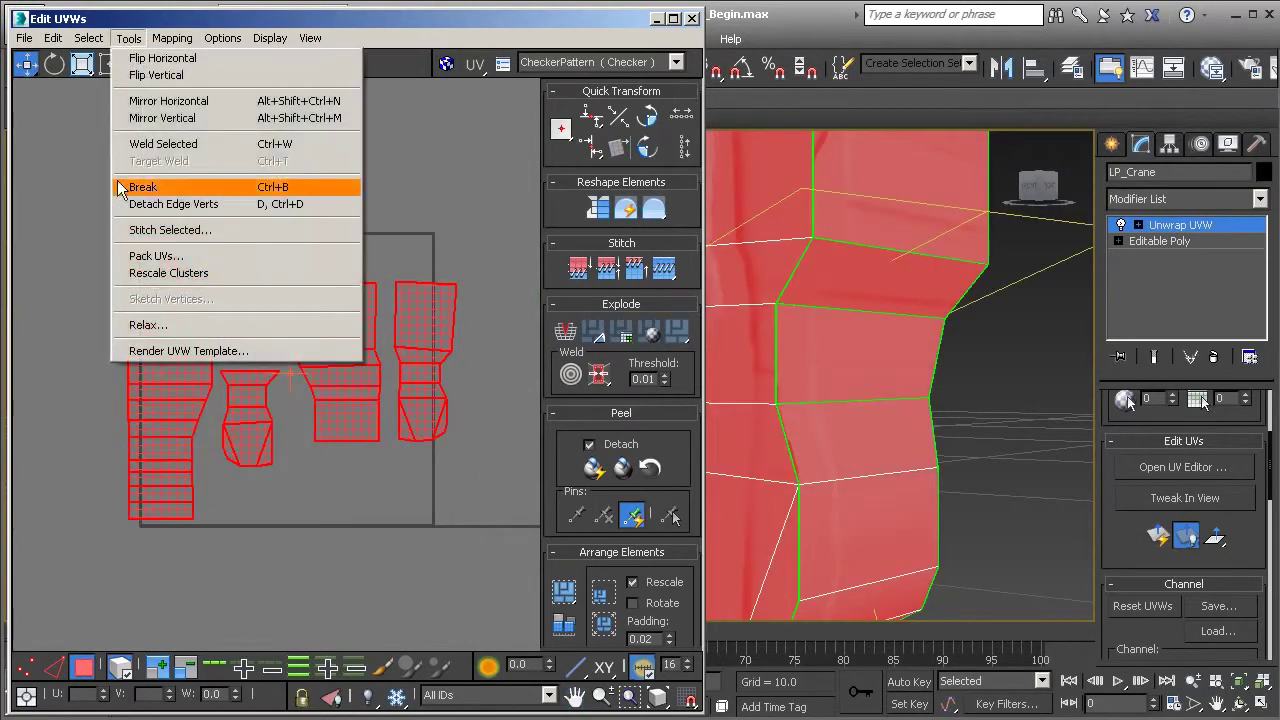
pyautogui.click(155, 324)
pyautogui.click(166, 91)
pyautogui.click(135, 110)
pyautogui.click(231, 175)
pyautogui.click(231, 175)
pyautogui.click(282, 59)
# Pack all the UV shells into the UV square and close the UV editor
pyautogui.click(565, 597)
pyautogui.click(461, 357)
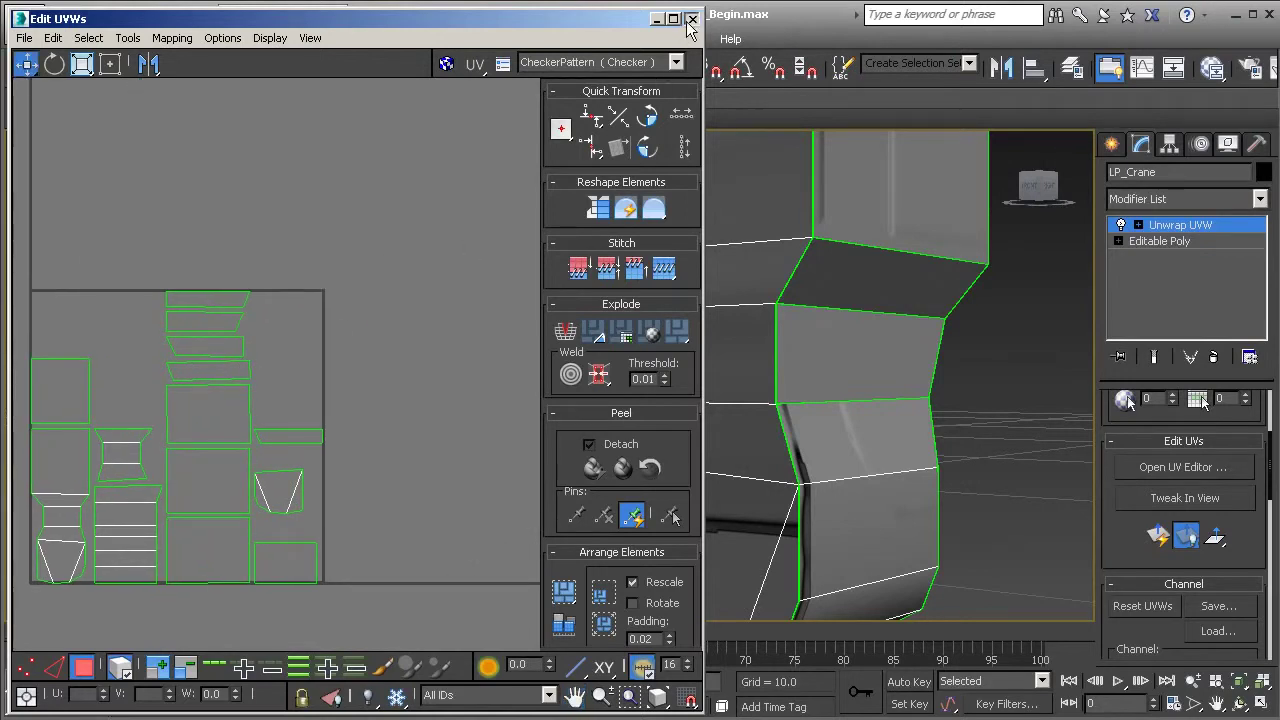
pyautogui.click(691, 18)
# Collapse LP_Crane and its Unwrap UVW modifier to an Editable Poly
pyautogui.scroll(-6, 463, 363)
pyautogui.keyDown('alt'); pyautogui.moveTo(457, 380); pyautogui.dragTo(603, 406, button='middle'); pyautogui.keyUp('alt')
pyautogui.scroll(4, 531, 363)
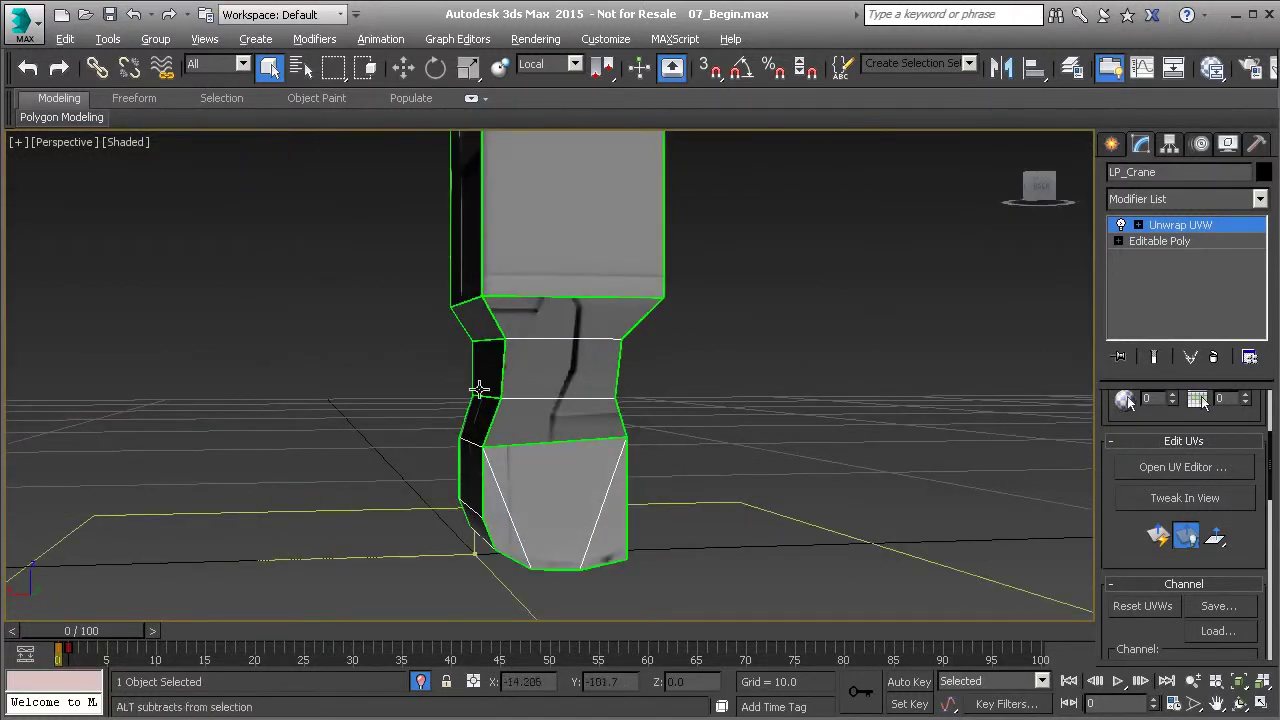
pyautogui.keyDown('alt'); pyautogui.moveTo(454, 386); pyautogui.dragTo(568, 286, button='middle'); pyautogui.keyUp('alt')
pyautogui.keyDown('alt'); pyautogui.moveTo(653, 424); pyautogui.dragTo(592, 457, button='middle'); pyautogui.keyUp('alt')
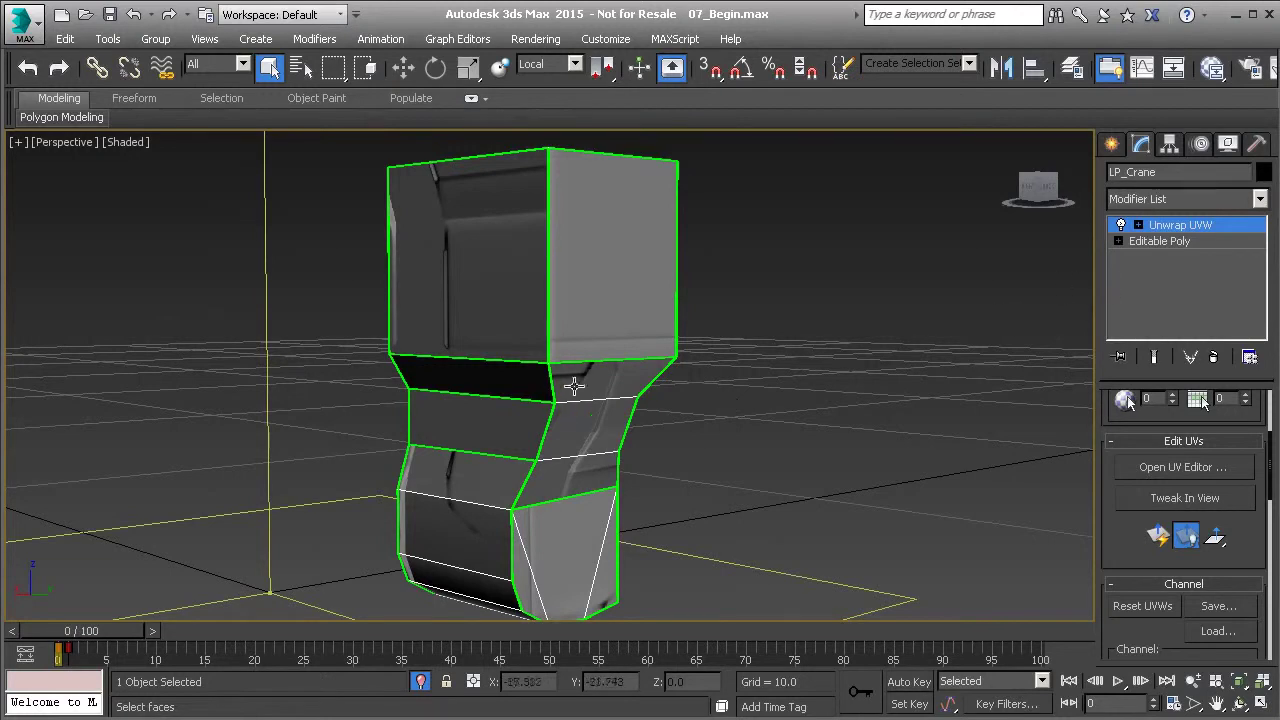
pyautogui.rightClick(553, 340)
pyautogui.moveTo(660, 540)
pyautogui.click(740, 556)
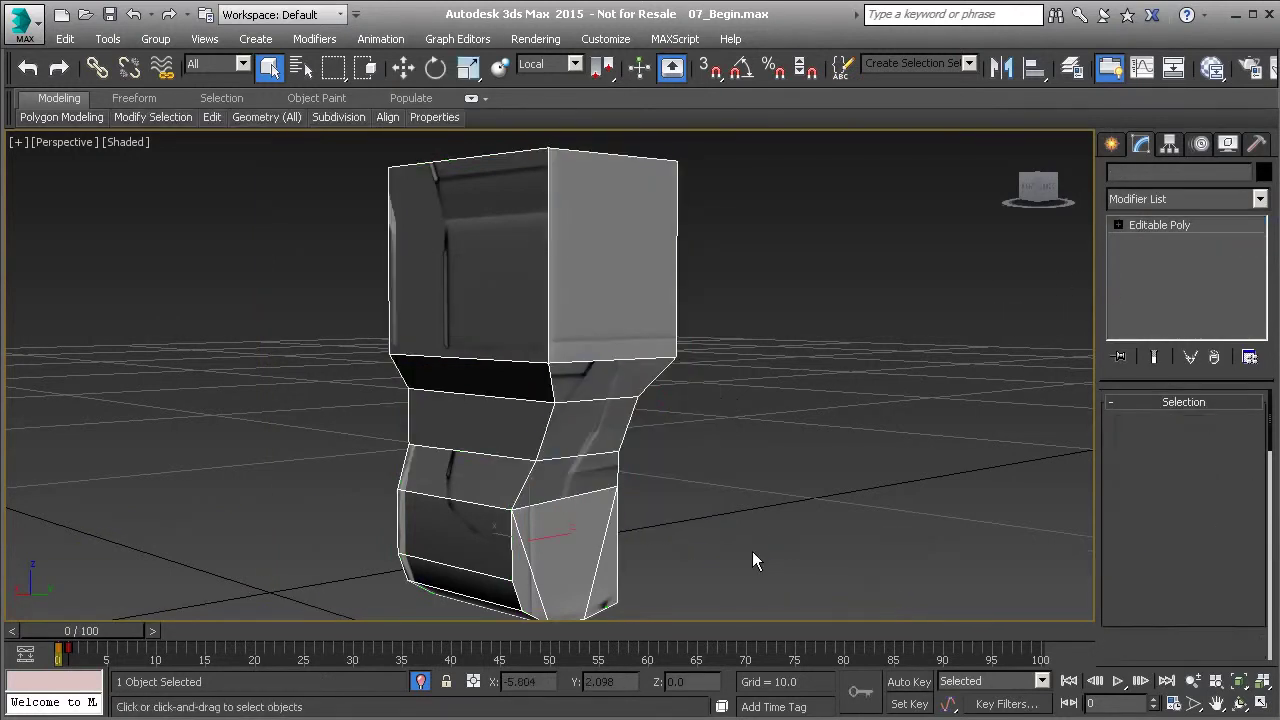
# Open Render To Texture, isolate HP_Crane together with LP_Crane, and select only LP_Crane for baking
pyautogui.press('0')
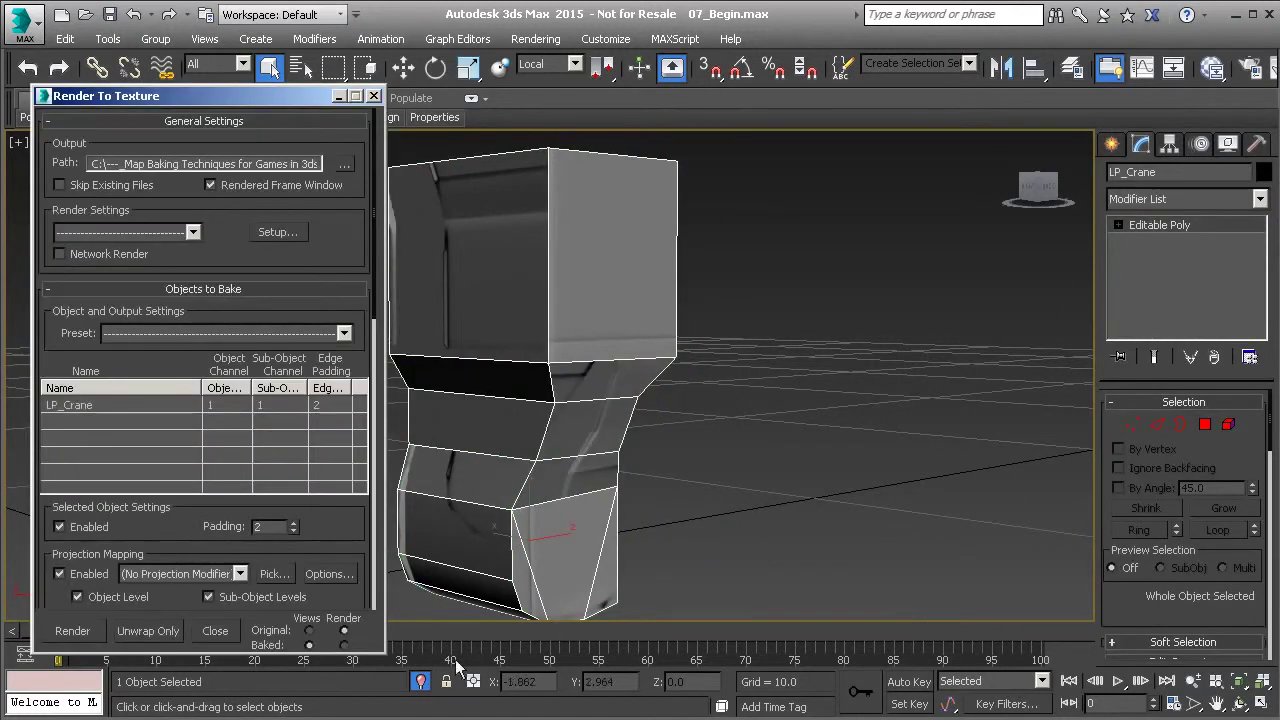
pyautogui.click(421, 682)
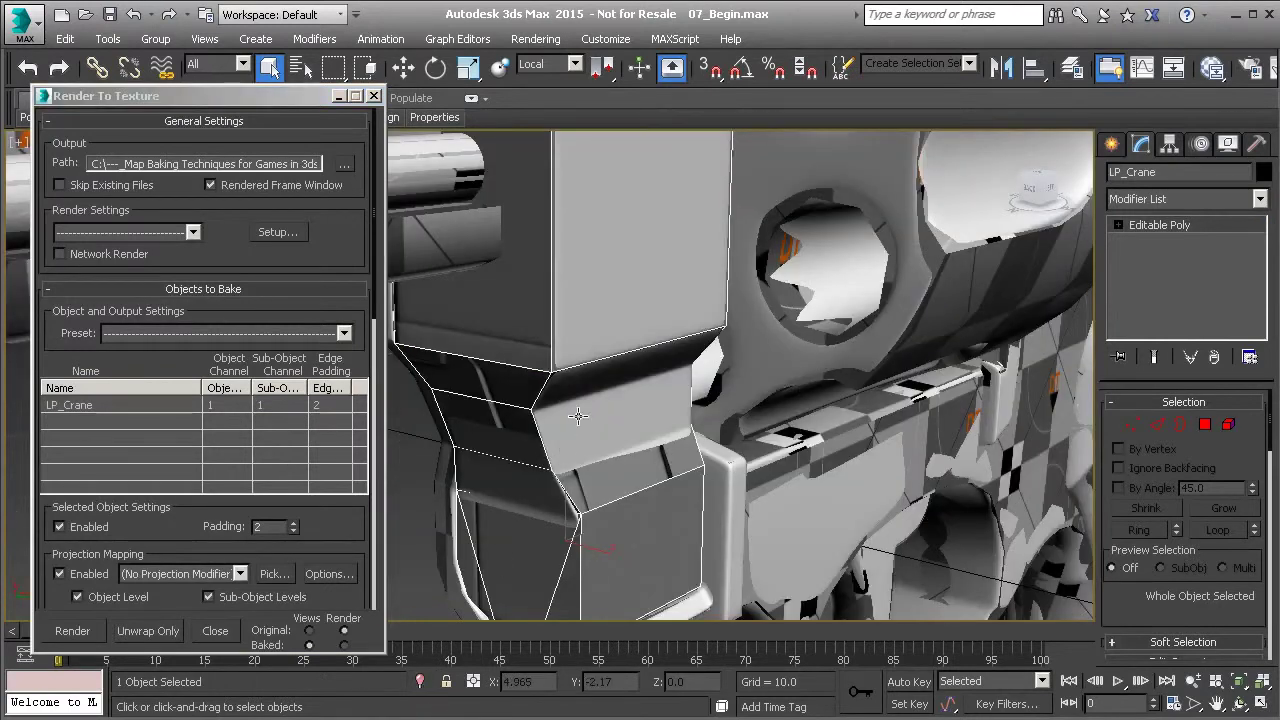
pyautogui.keyDown('ctrl'); pyautogui.click(578, 416); pyautogui.keyUp('ctrl')
pyautogui.click(421, 682)
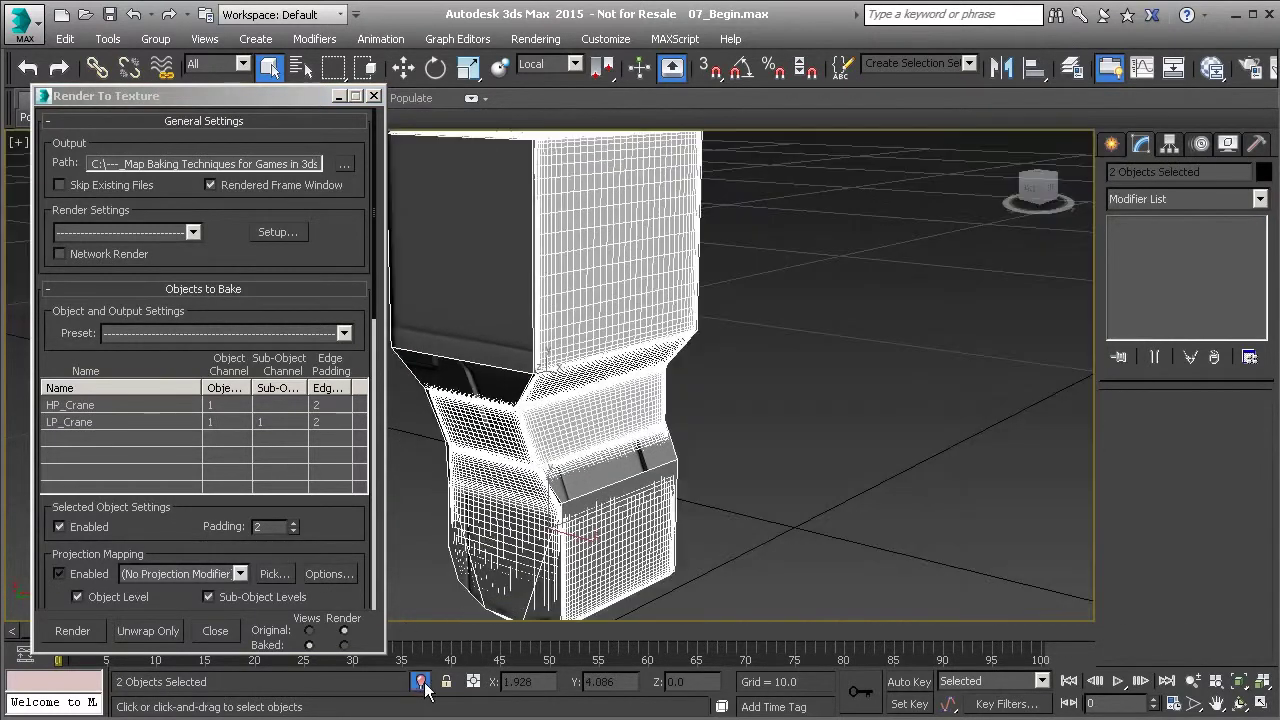
pyautogui.click(506, 346)
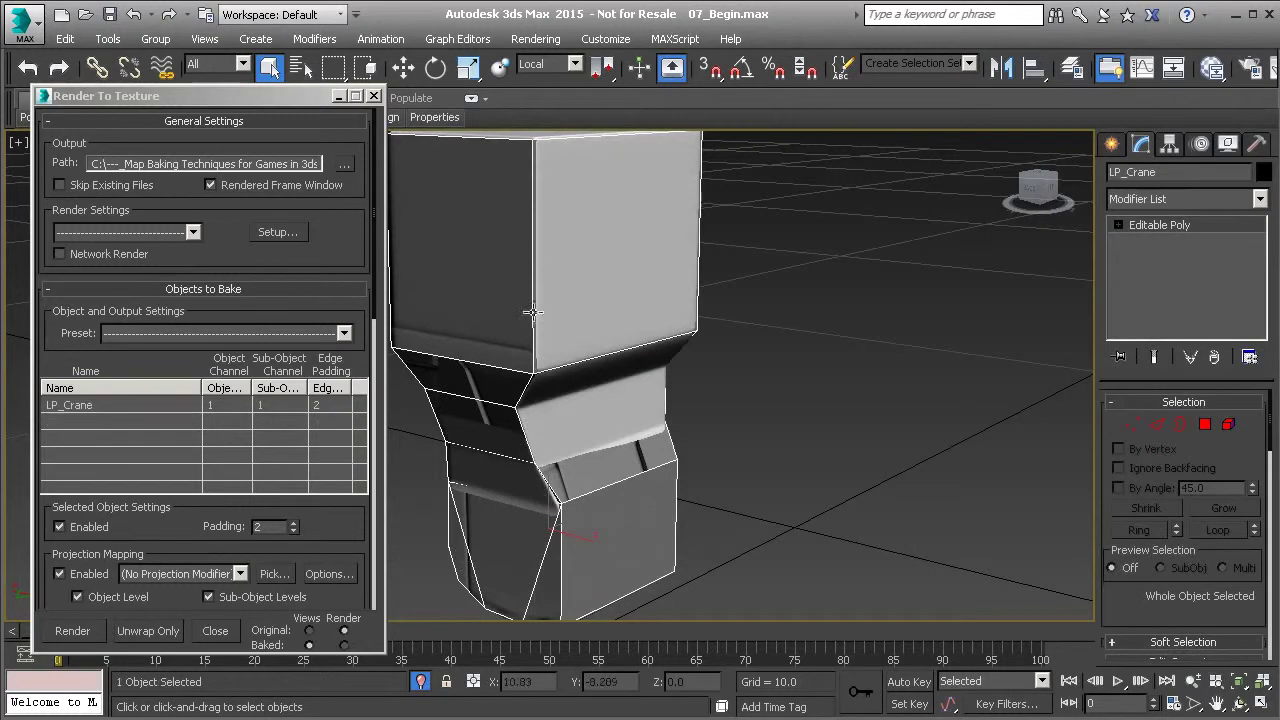
# Add HP_Crane as the high-poly source for LP_Crane's projection mapping
pyautogui.scroll(-5, 255, 285)
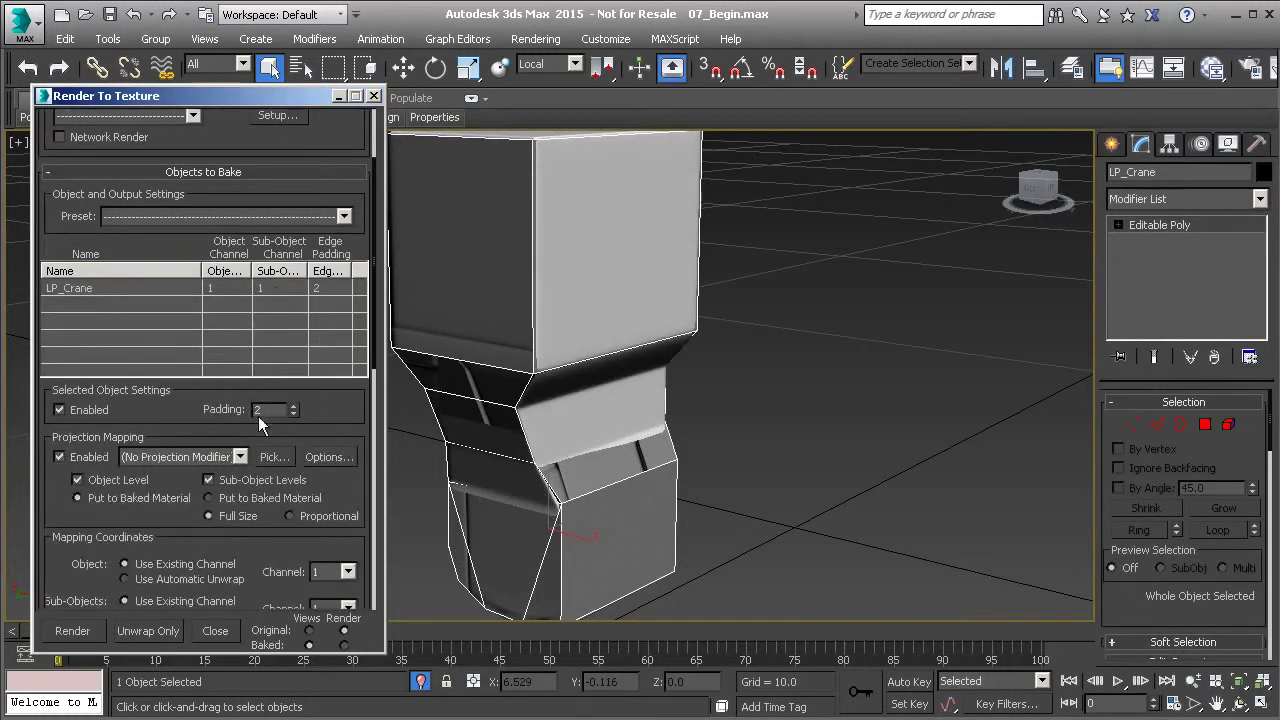
pyautogui.click(275, 457)
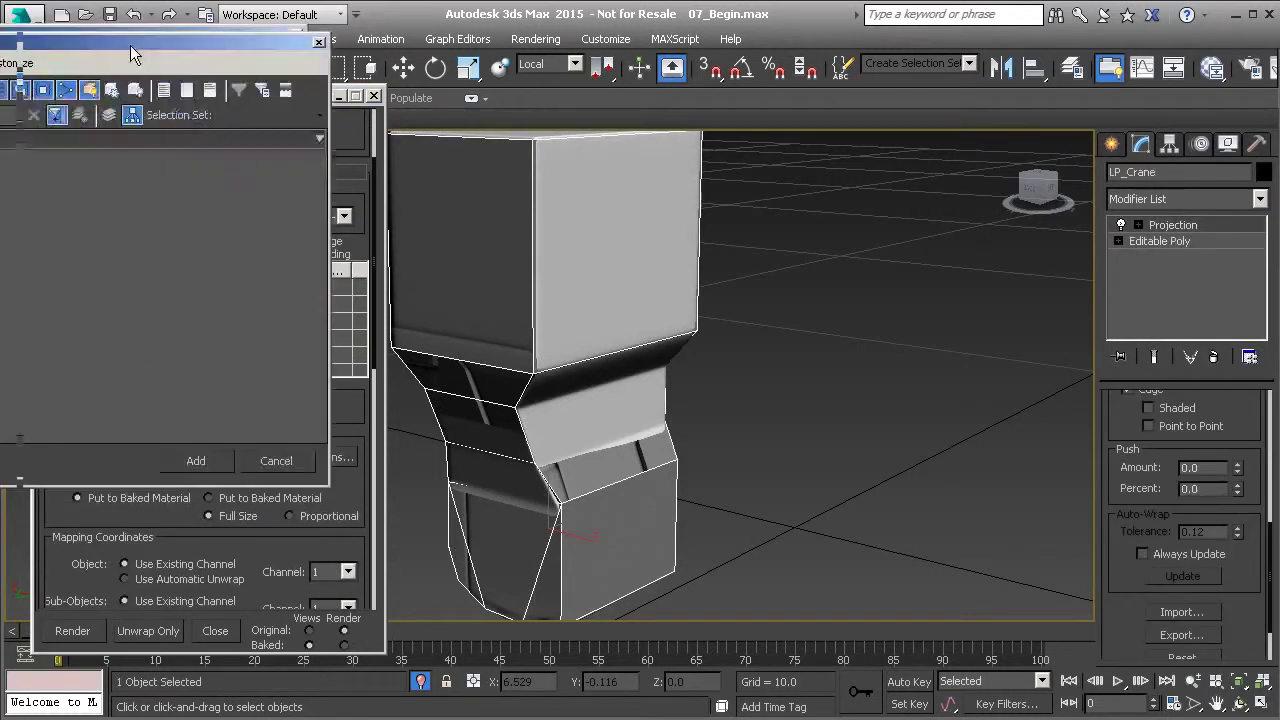
pyautogui.click(134, 206)
pyautogui.click(395, 506)
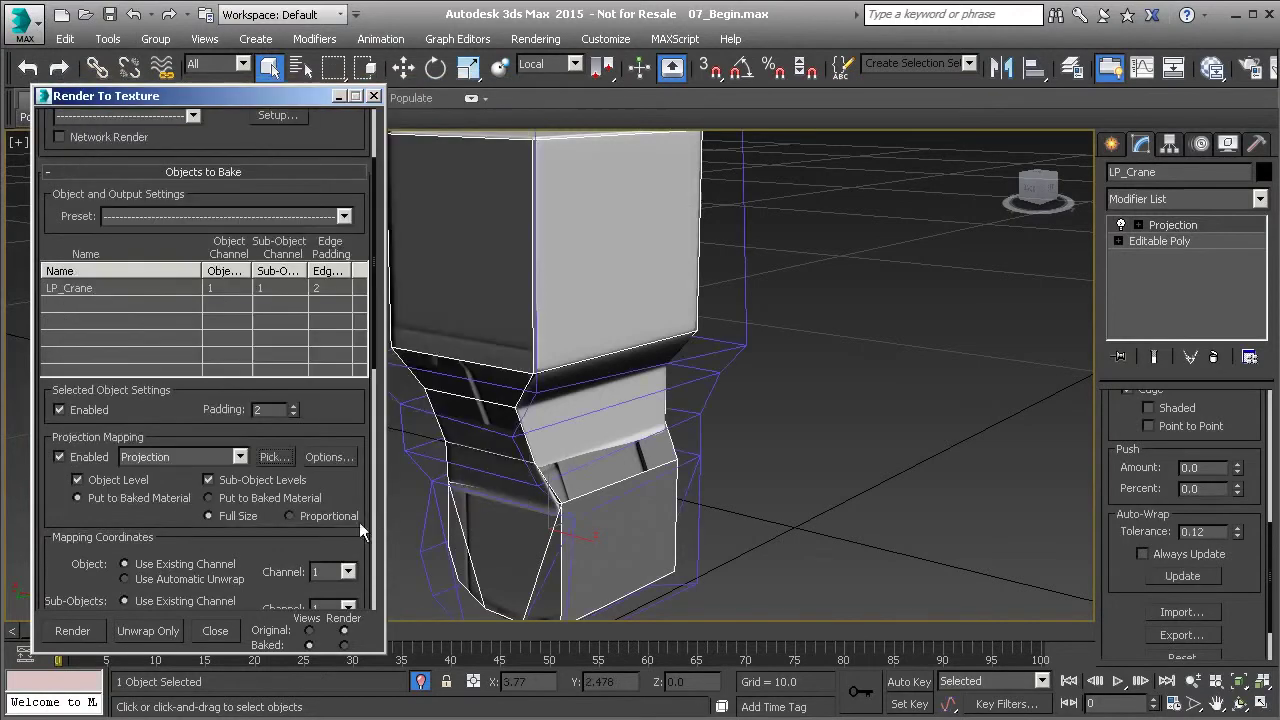
# Tighten the Projection cage around LP_Crane and push it slightly outward so that it just encloses the model
pyautogui.scroll(-3, 336, 491)
pyautogui.scroll(-2, 1175, 592)
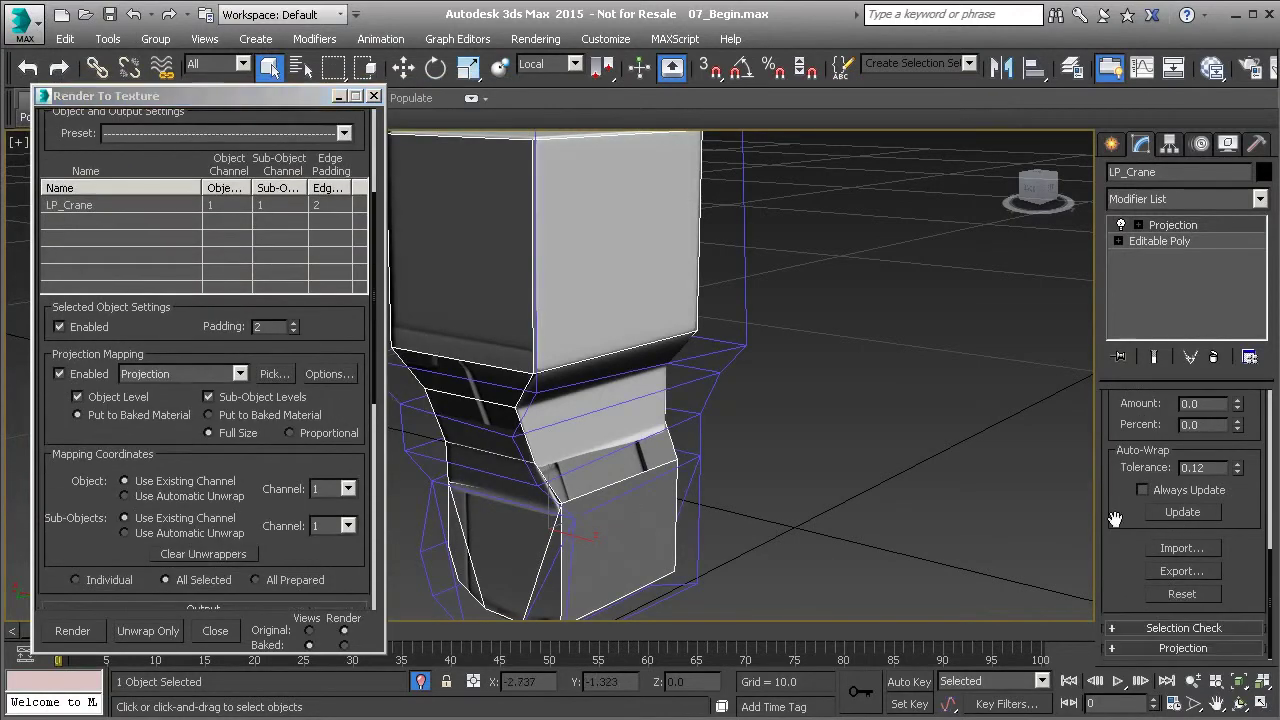
pyautogui.scroll(3, 1119, 442)
pyautogui.moveTo(1237, 494); pyautogui.dragTo(1237, 478)
pyautogui.keyDown('alt'); pyautogui.moveTo(632, 410); pyautogui.dragTo(682, 458, button='middle'); pyautogui.keyUp('alt')
# Rename the normal map's output file as LP_CraneNormalsMap_Revised.tga
pyautogui.scroll(-12, 240, 451)
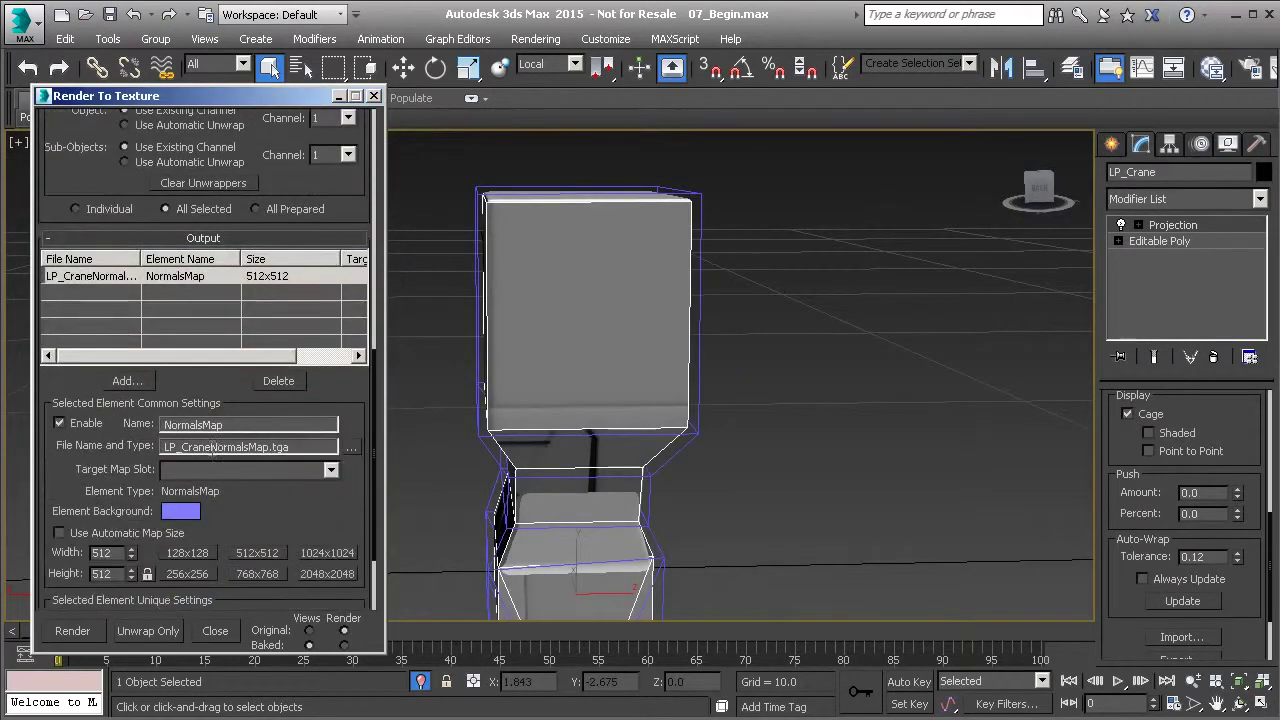
pyautogui.click(271, 447)
pyautogui.write('_Revised')
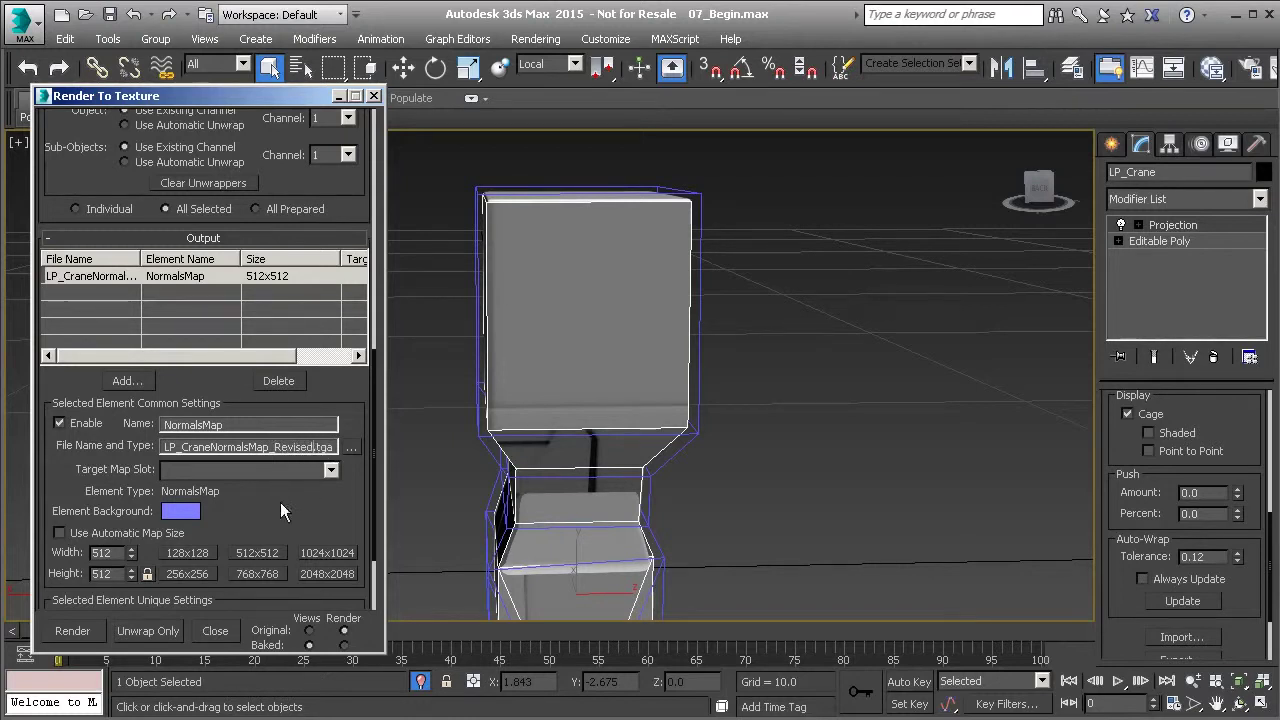
# Bake the 512x512 normal map for LP_Crane and close the rendered frame and Render To Texture windows
pyautogui.scroll(-3, 240, 470)
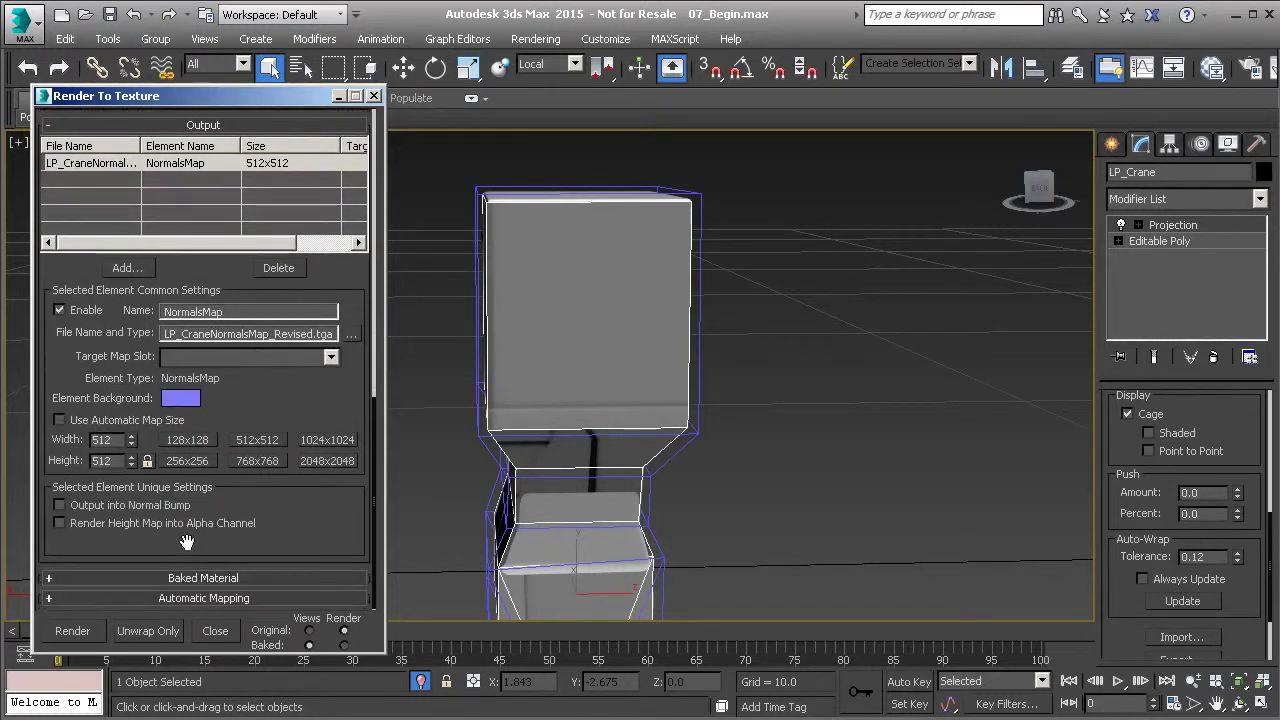
pyautogui.click(72, 631)
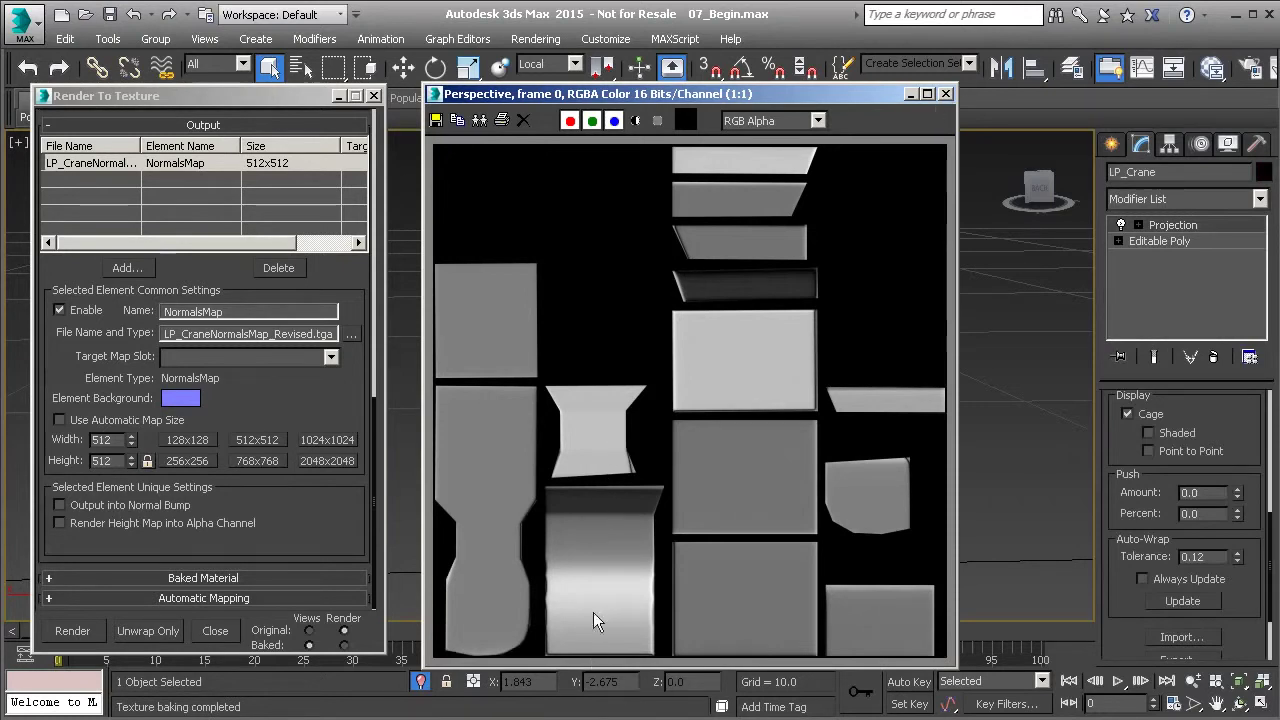
pyautogui.click(946, 95)
pyautogui.click(374, 96)
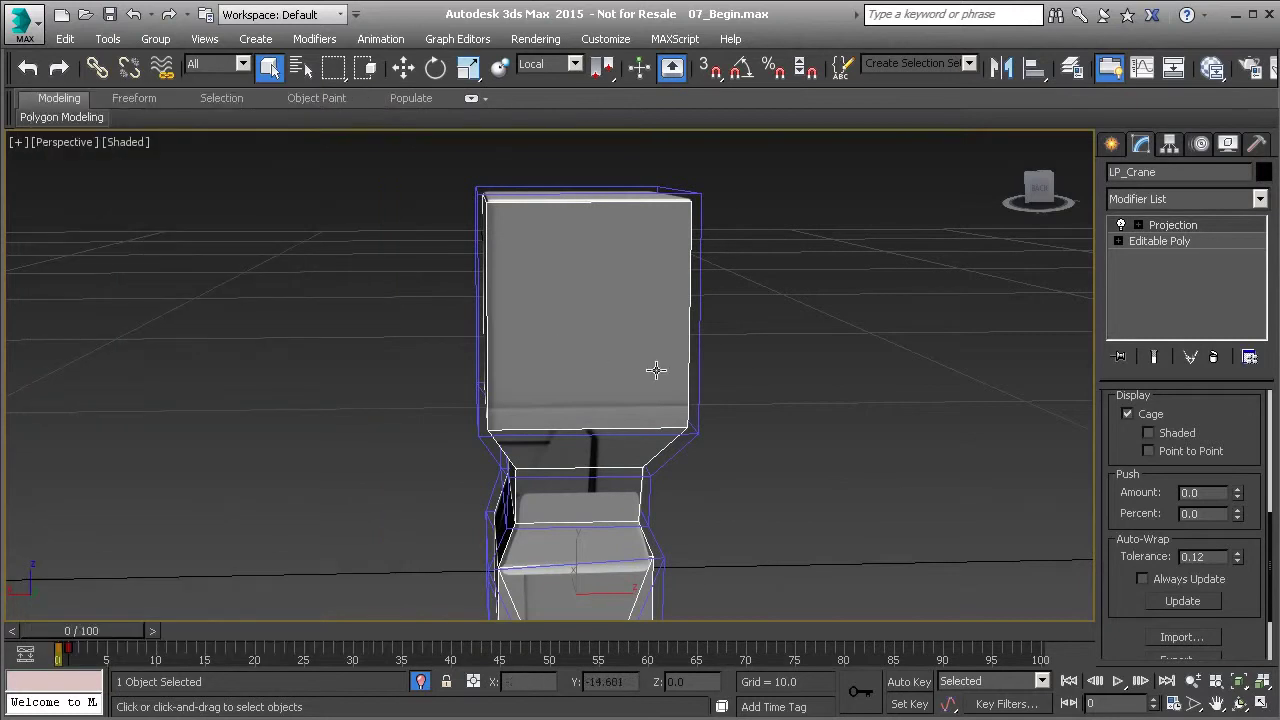
# Isolate LP_Crane on its own and collapse its Projection modifier into an Editable Poly
pyautogui.click(421, 683)
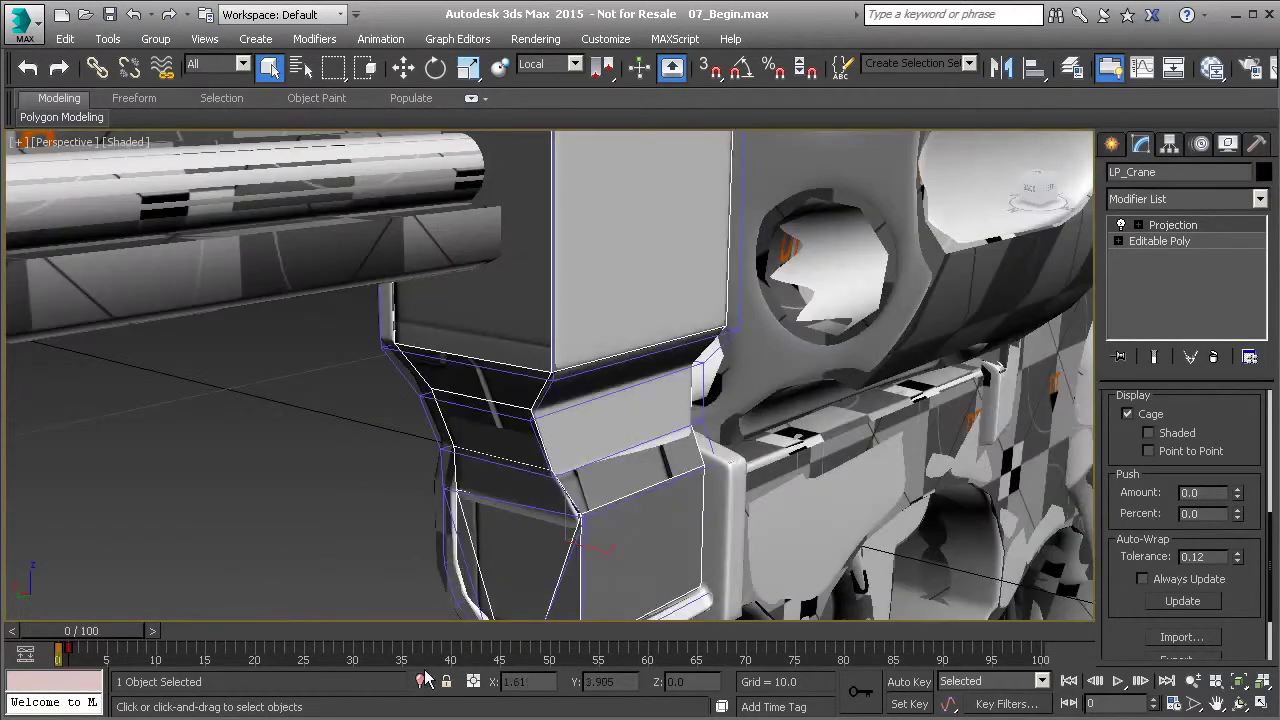
pyautogui.click(421, 682)
pyautogui.rightClick(574, 303)
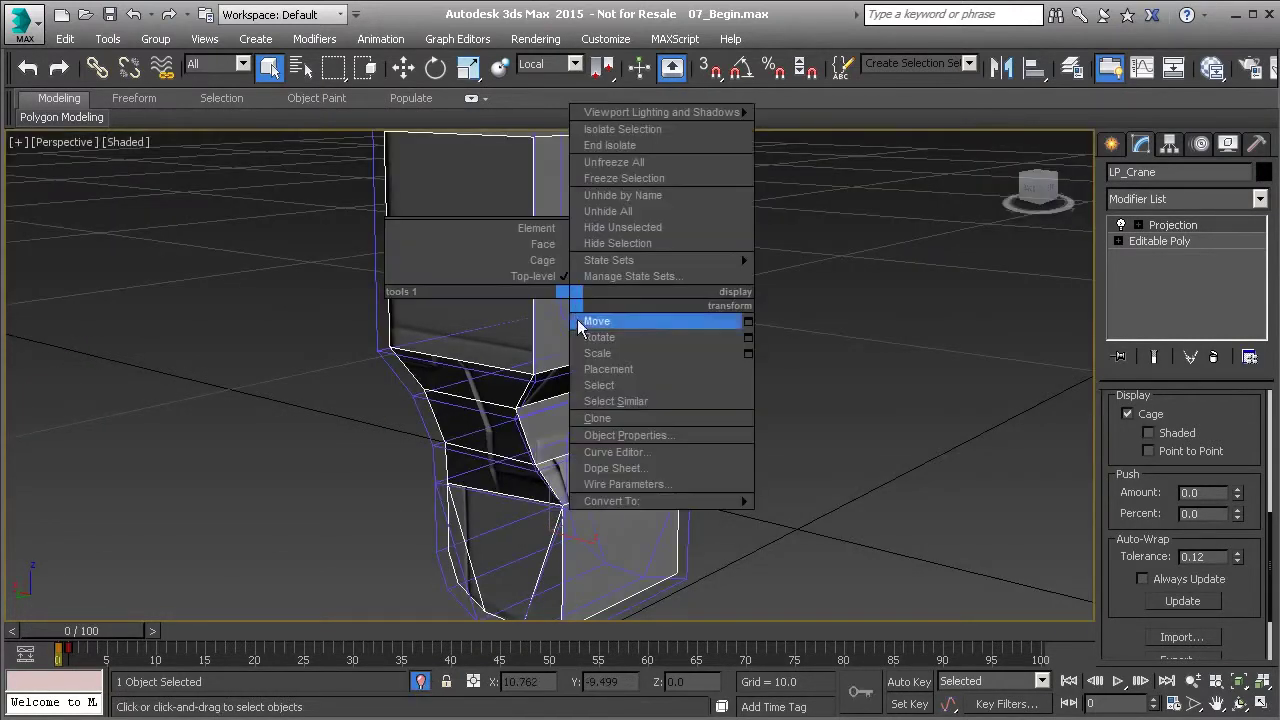
pyautogui.moveTo(700, 501)
pyautogui.click(790, 514)
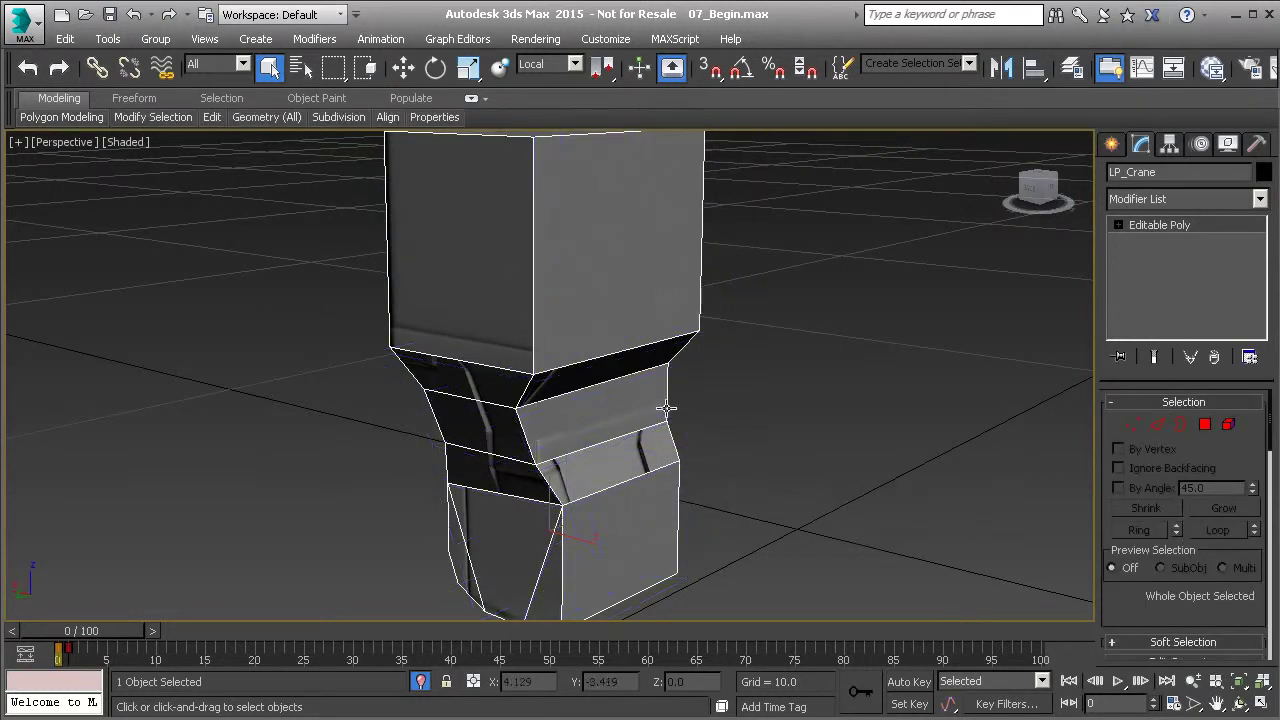
# Create a new Standard material and connect a Normal Bump map to its Bump slot
pyautogui.click(1212, 67)
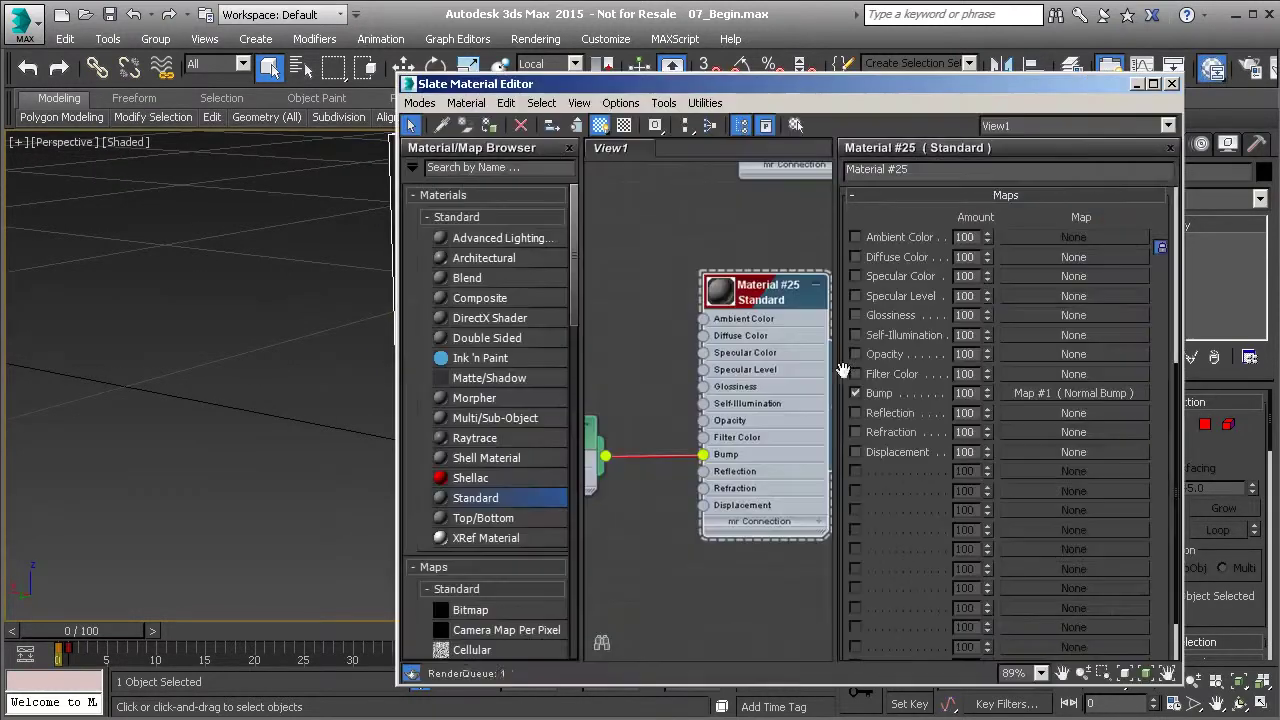
pyautogui.moveTo(724, 424); pyautogui.dragTo(710, 495)
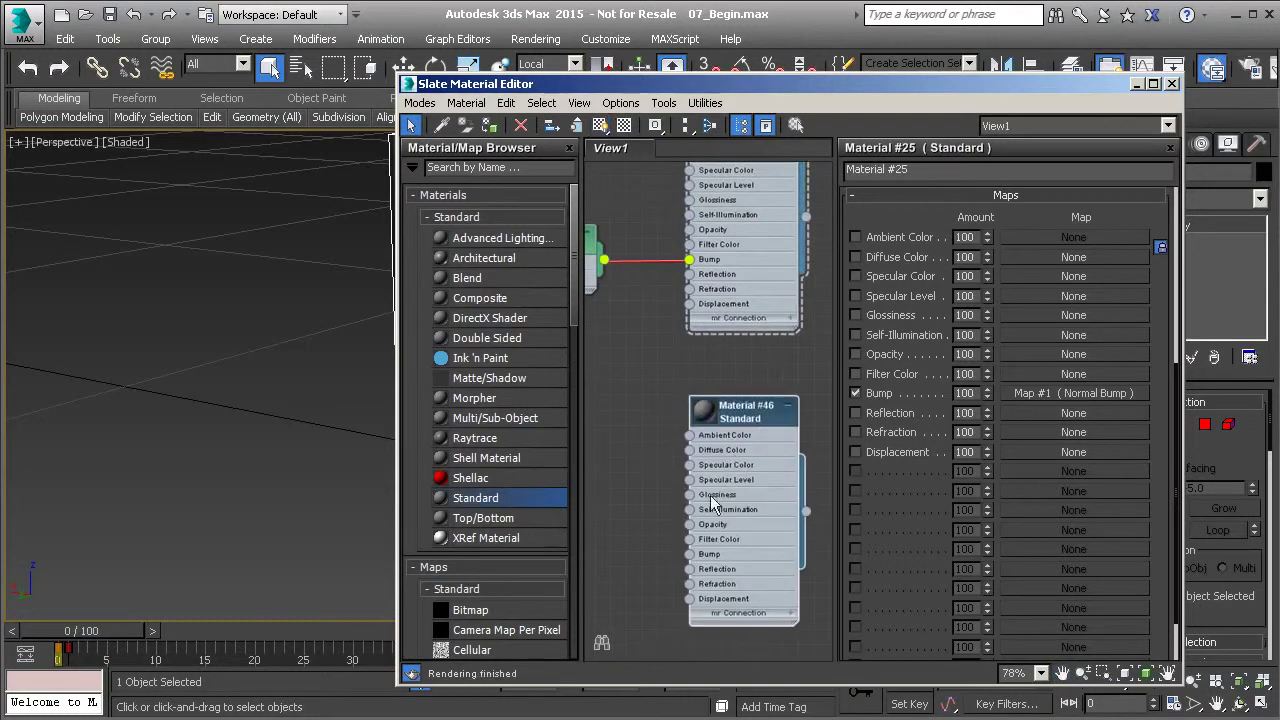
pyautogui.click(691, 555)
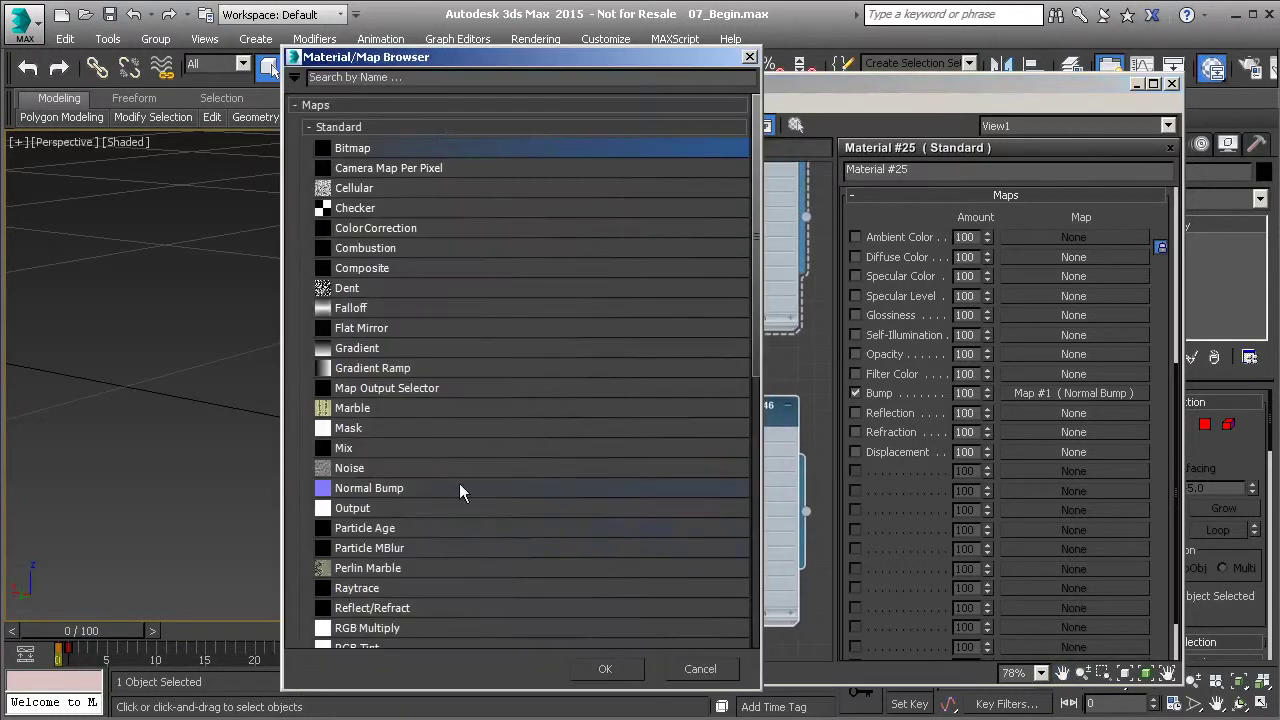
pyautogui.doubleClick(369, 488)
# Load LP_CraneNormalsMap_Revised.tga as a bitmap into the Normal input of the new Normal Bump map
pyautogui.click(727, 518)
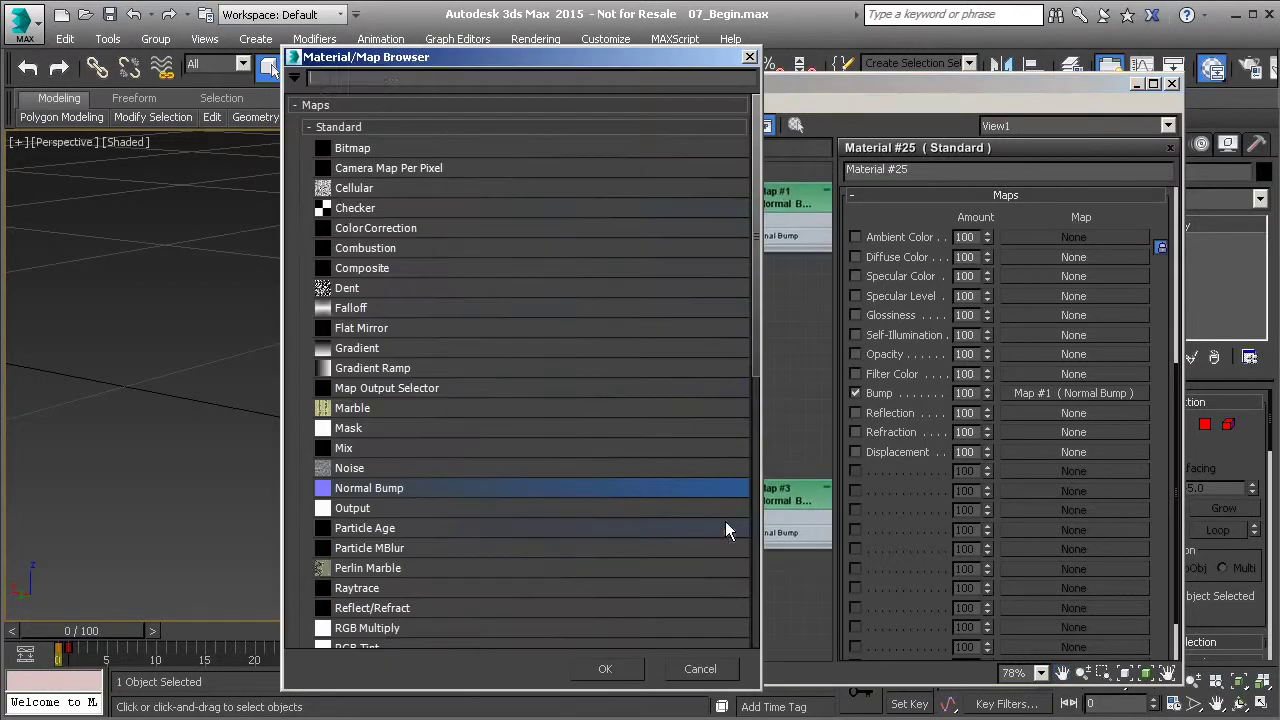
pyautogui.doubleClick(352, 148)
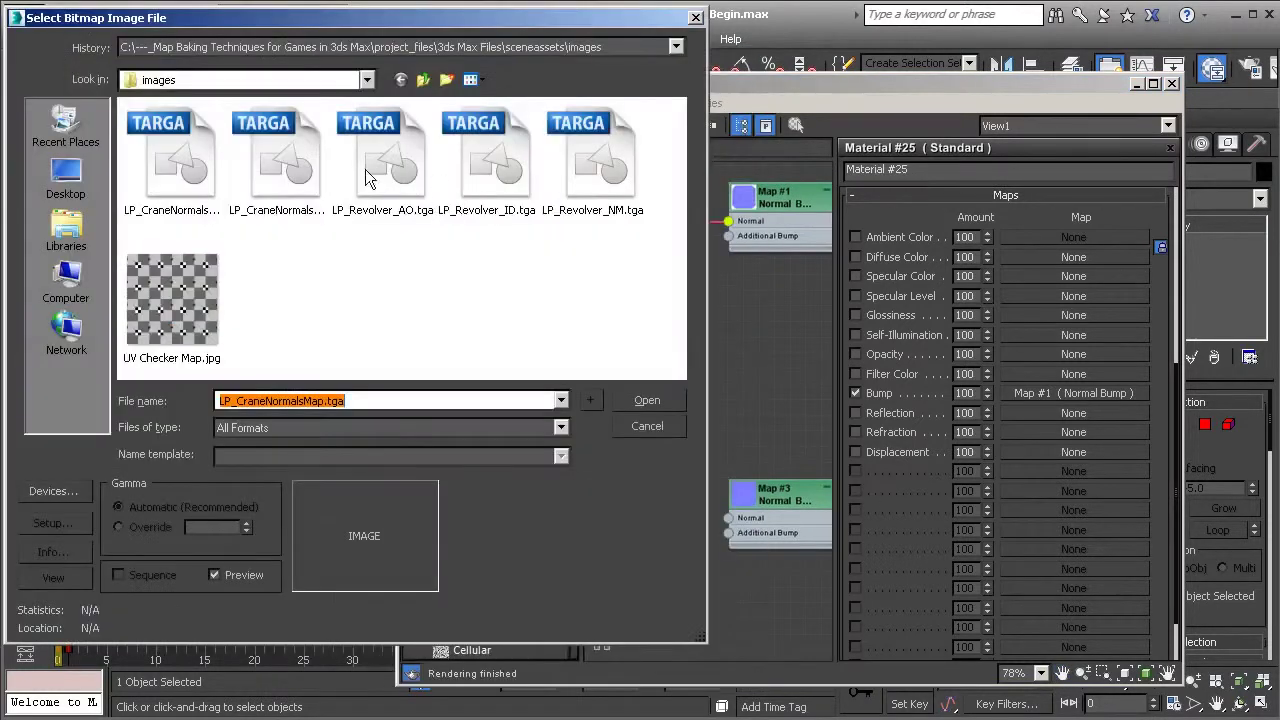
pyautogui.click(281, 159)
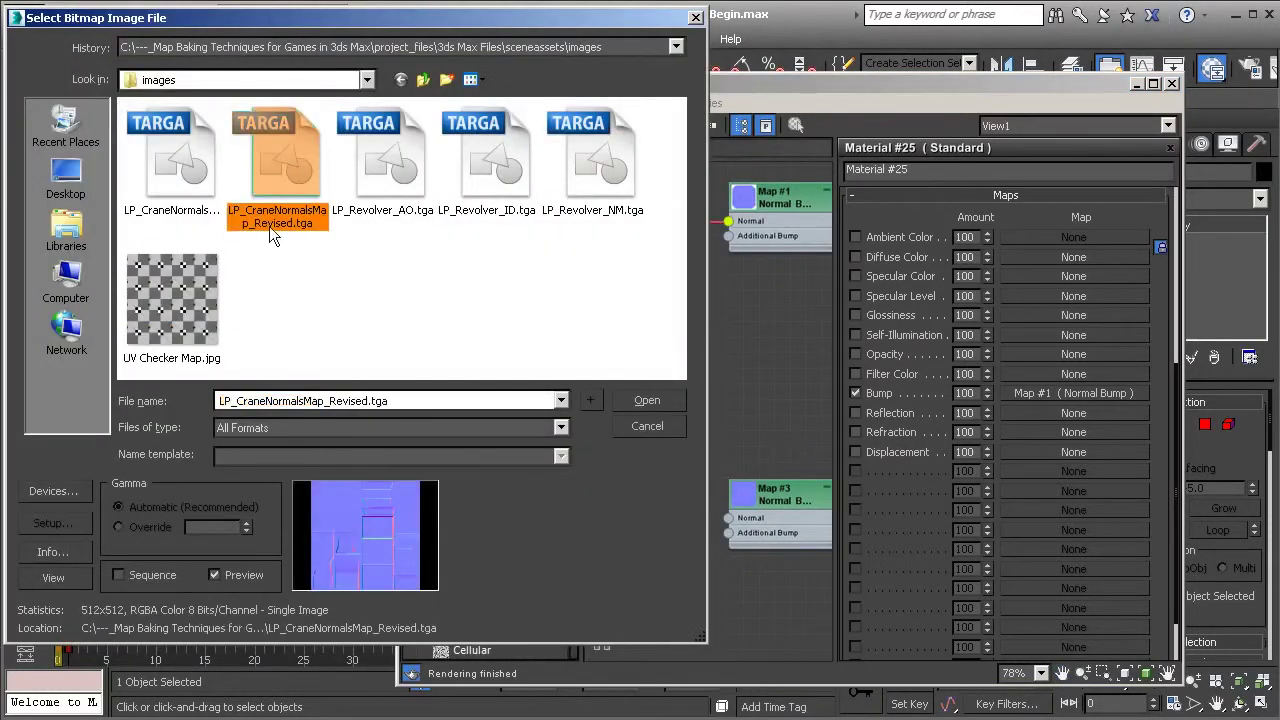
pyautogui.click(632, 400)
pyautogui.moveTo(702, 388); pyautogui.dragTo(471, 383, button='middle')
# Set the new material's Bump amount to 100 and assign it to LP_Crane with its map shown in the viewport
pyautogui.doubleClick(700, 420)
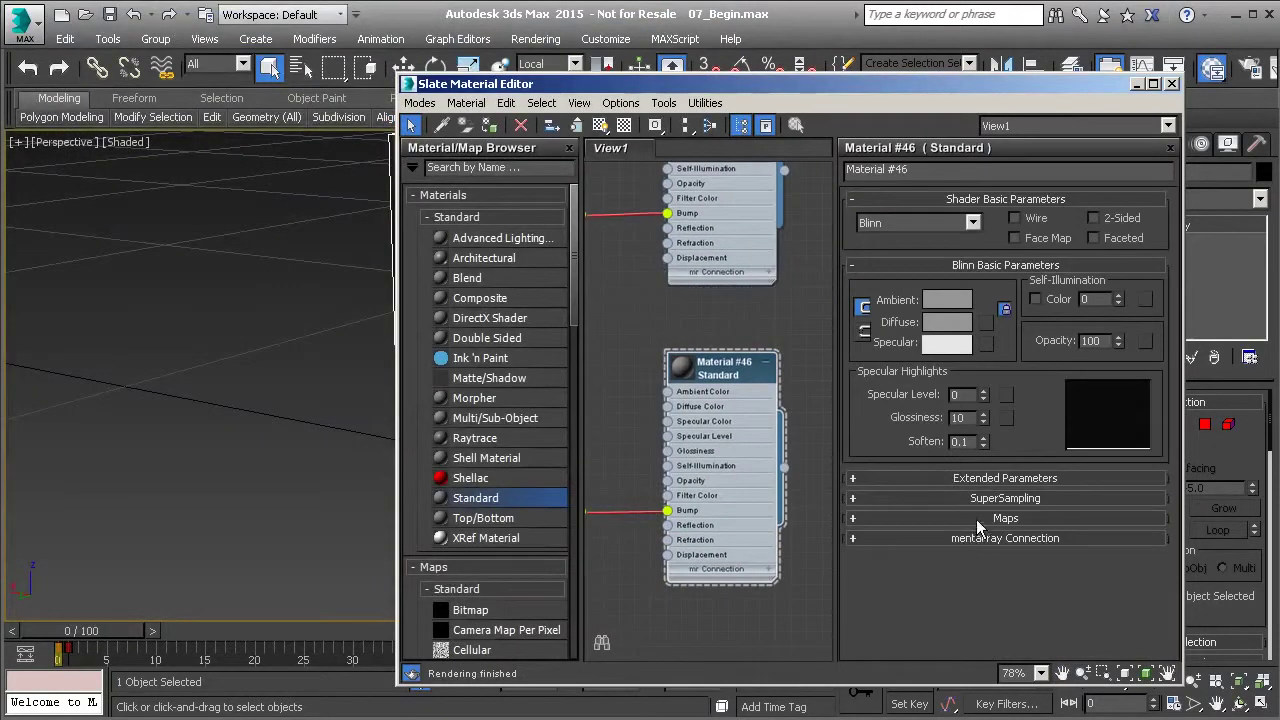
pyautogui.click(977, 519)
pyautogui.doubleClick(965, 393)
pyautogui.write('1')
pyautogui.click(489, 127)
pyautogui.click(601, 127)
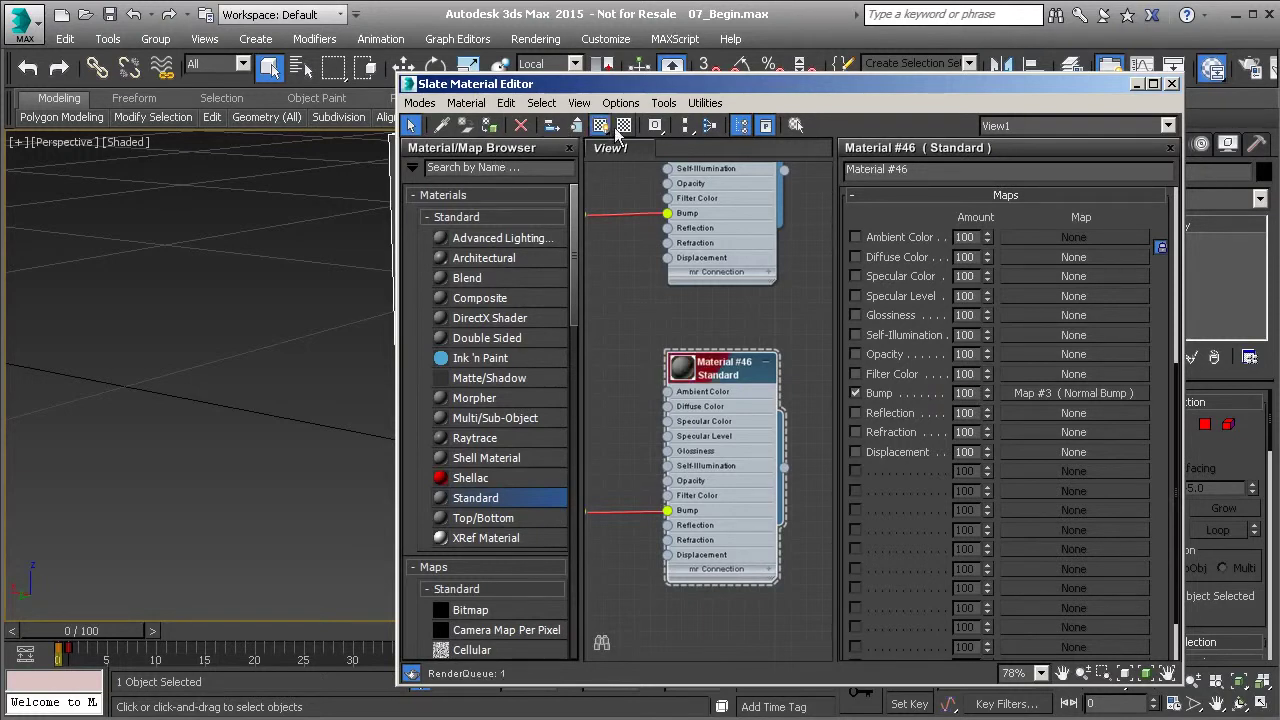
pyautogui.click(1171, 84)
# Switch the viewport to Realistic Materials with Maps and inspect the deselected crane's edges from several sides
pyautogui.click(111, 142)
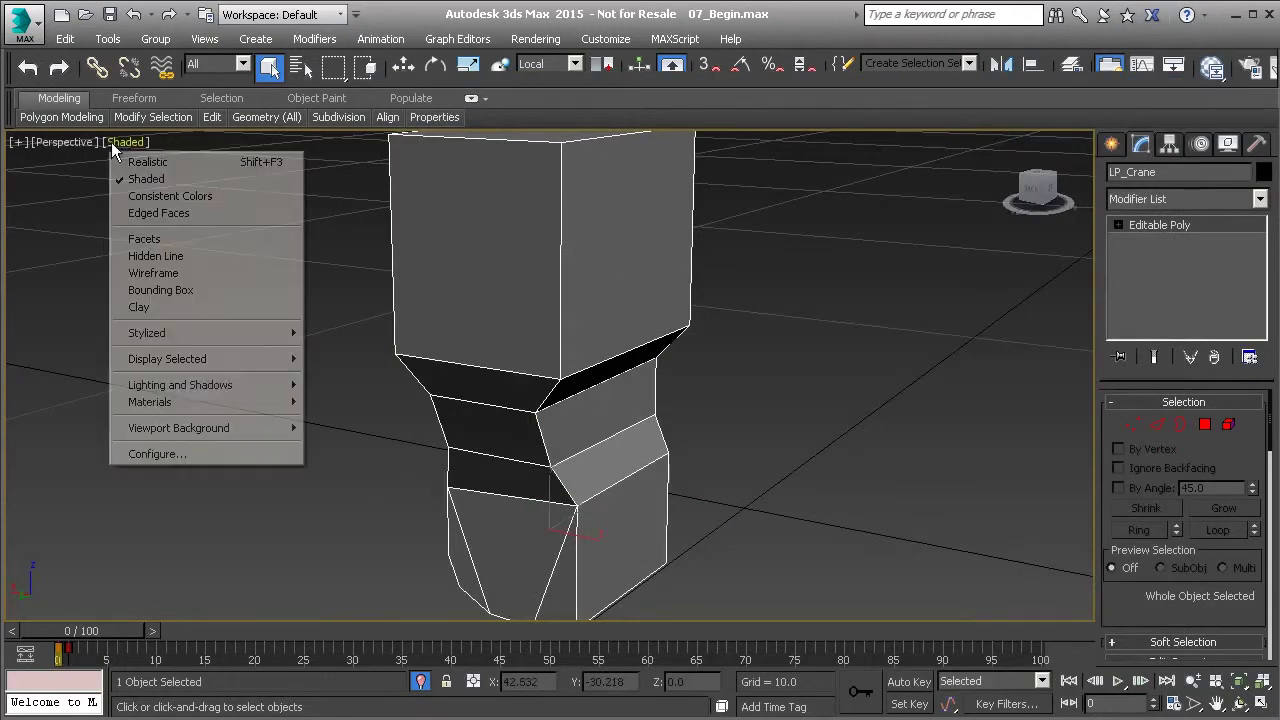
pyautogui.moveTo(222, 402)
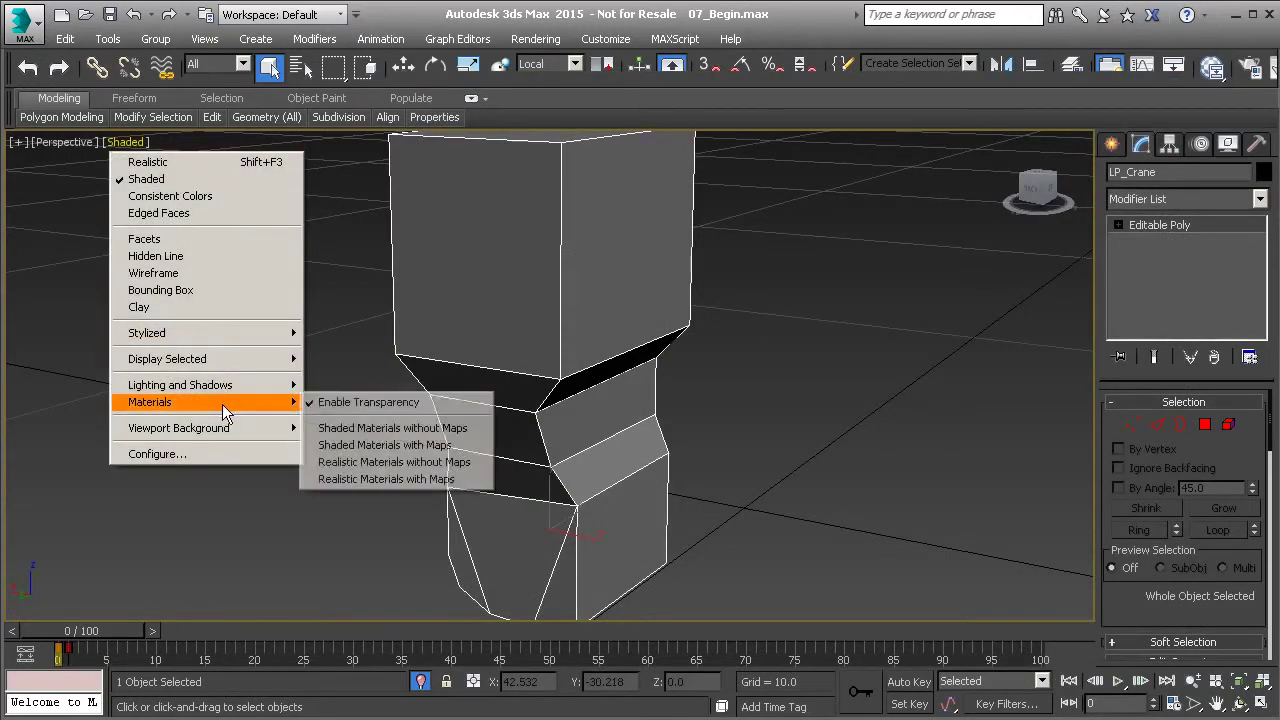
pyautogui.click(376, 480)
pyautogui.click(369, 447)
pyautogui.keyDown('alt'); pyautogui.moveTo(369, 447); pyautogui.dragTo(580, 403, button='middle'); pyautogui.keyUp('alt')
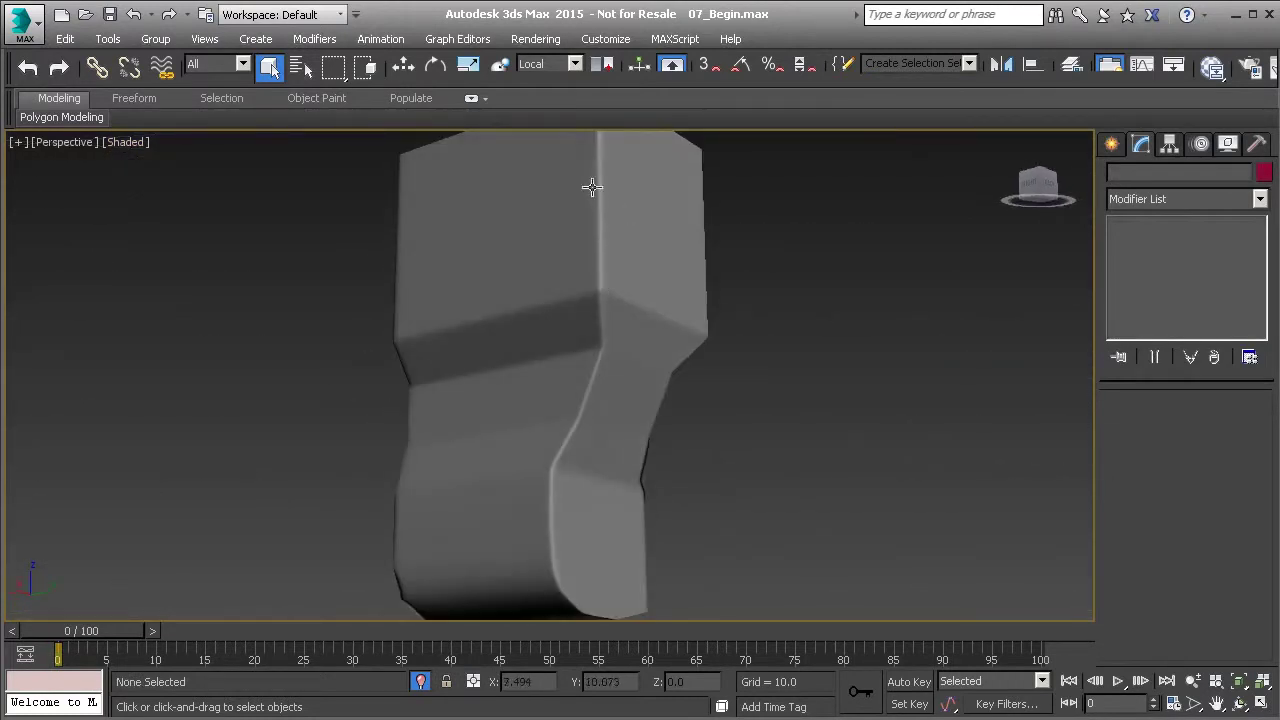
pyautogui.keyDown('alt'); pyautogui.moveTo(606, 334); pyautogui.dragTo(425, 399, button='middle'); pyautogui.keyUp('alt')
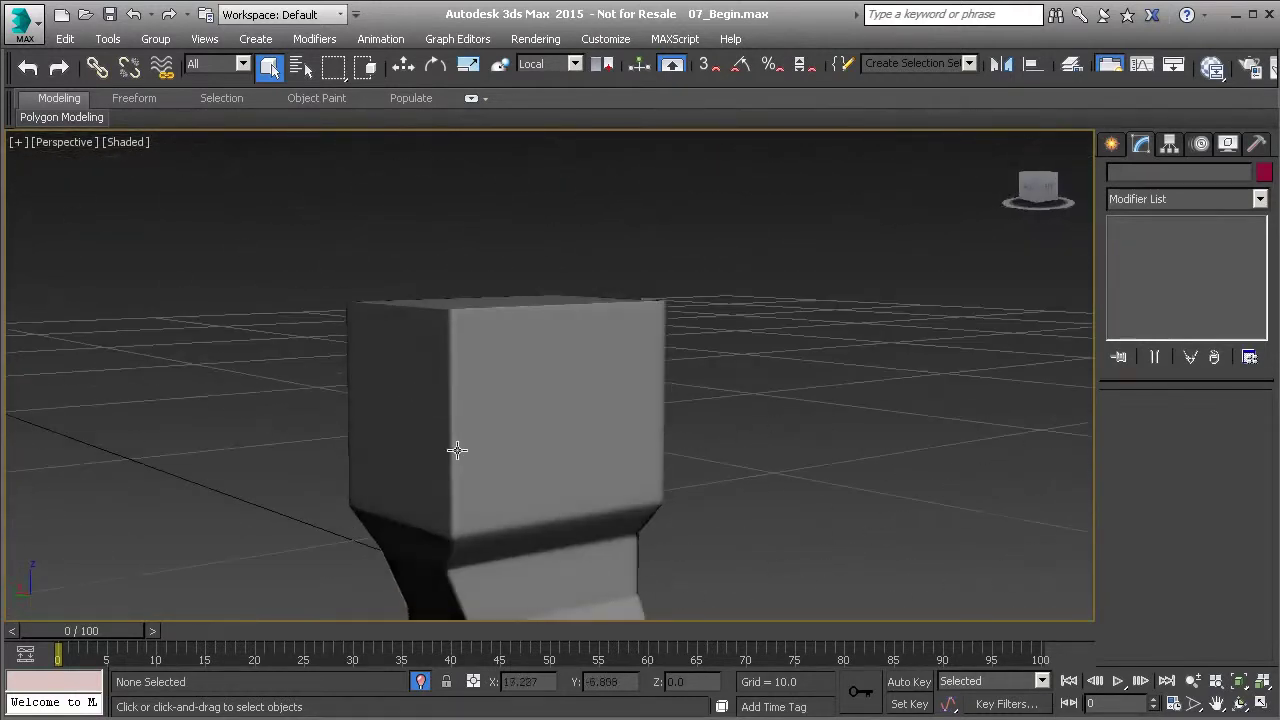
pyautogui.scroll(-3, 425, 399)
pyautogui.keyDown('alt'); pyautogui.moveTo(480, 494); pyautogui.dragTo(550, 489, button='middle'); pyautogui.keyUp('alt')
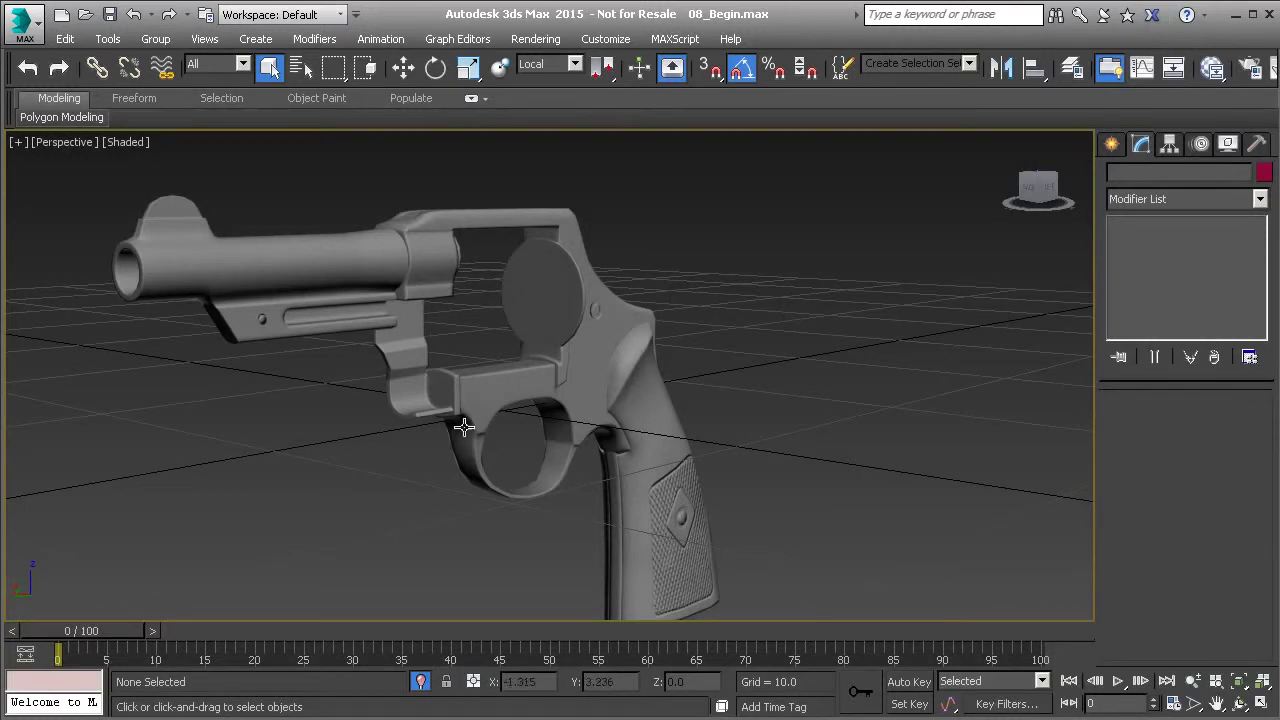
# Examine the silhouette and edge shading of the revolver's trigger guard up close from both sides
pyautogui.keyDown('alt'); pyautogui.moveTo(582, 393); pyautogui.dragTo(504, 464, button='middle'); pyautogui.keyUp('alt')
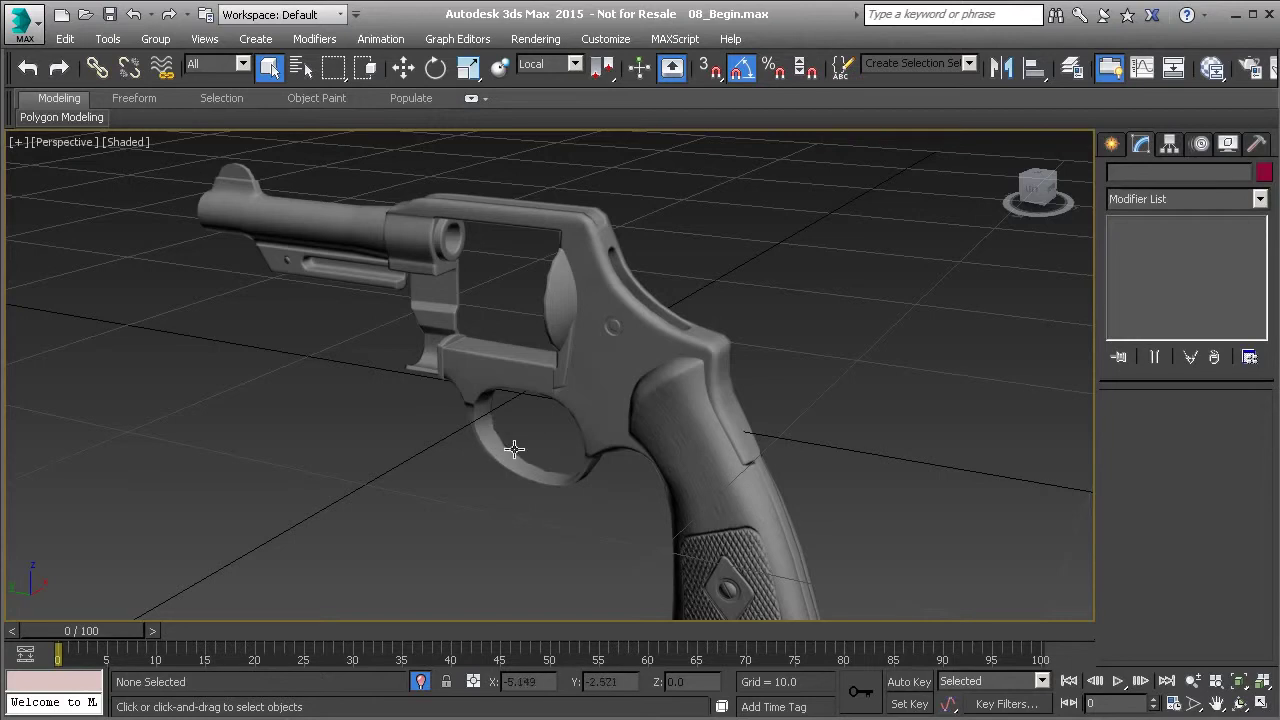
pyautogui.scroll(10, 500, 455)
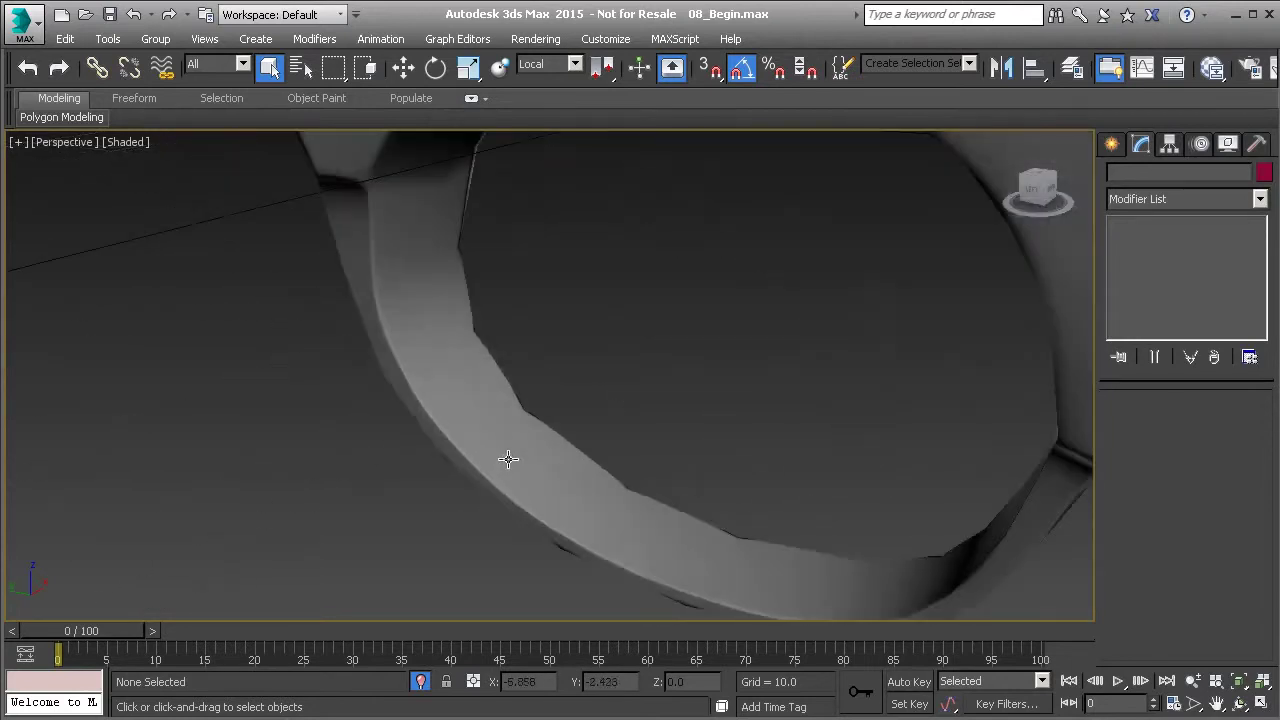
pyautogui.scroll(10, 515, 443)
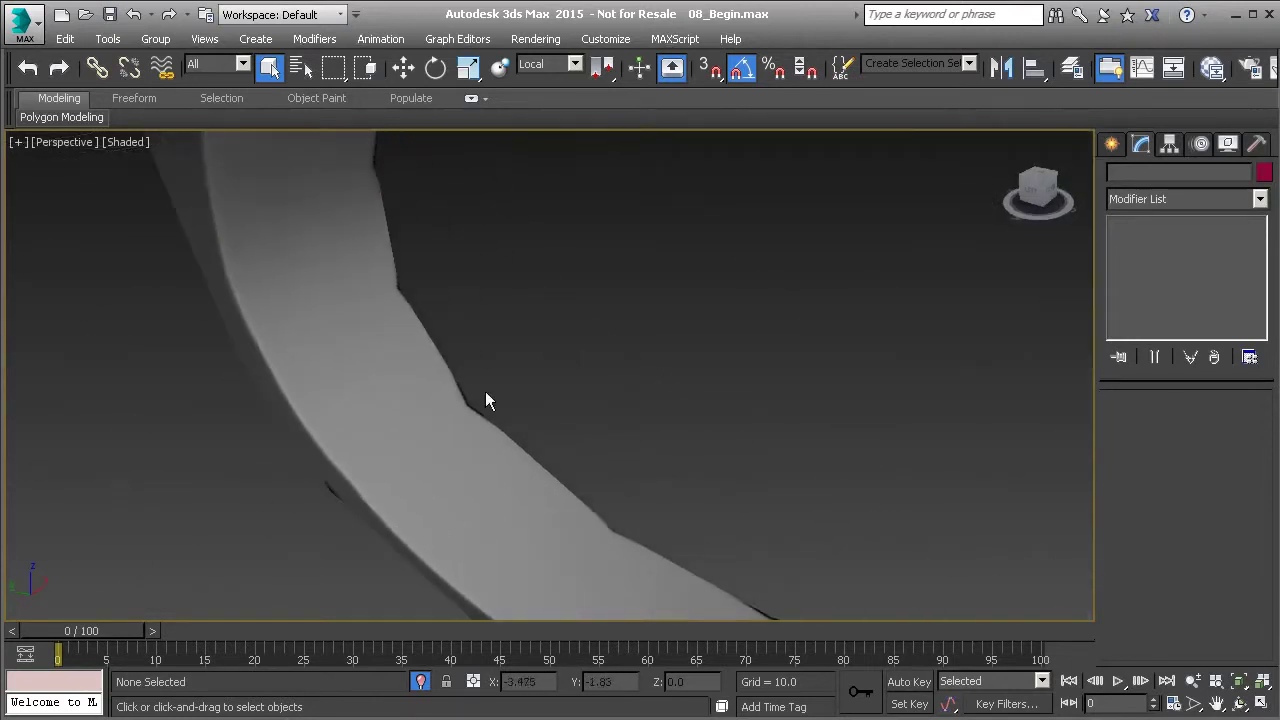
pyautogui.scroll(6, 445, 440)
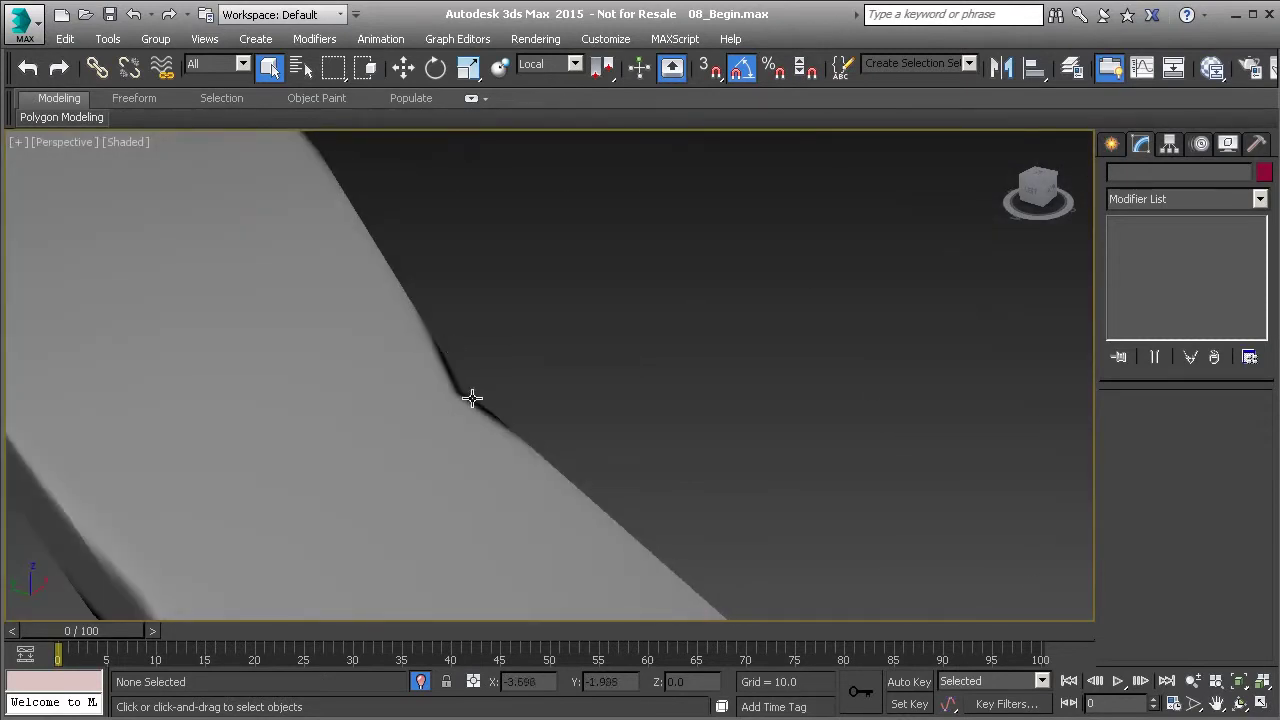
pyautogui.scroll(-5, 447, 378)
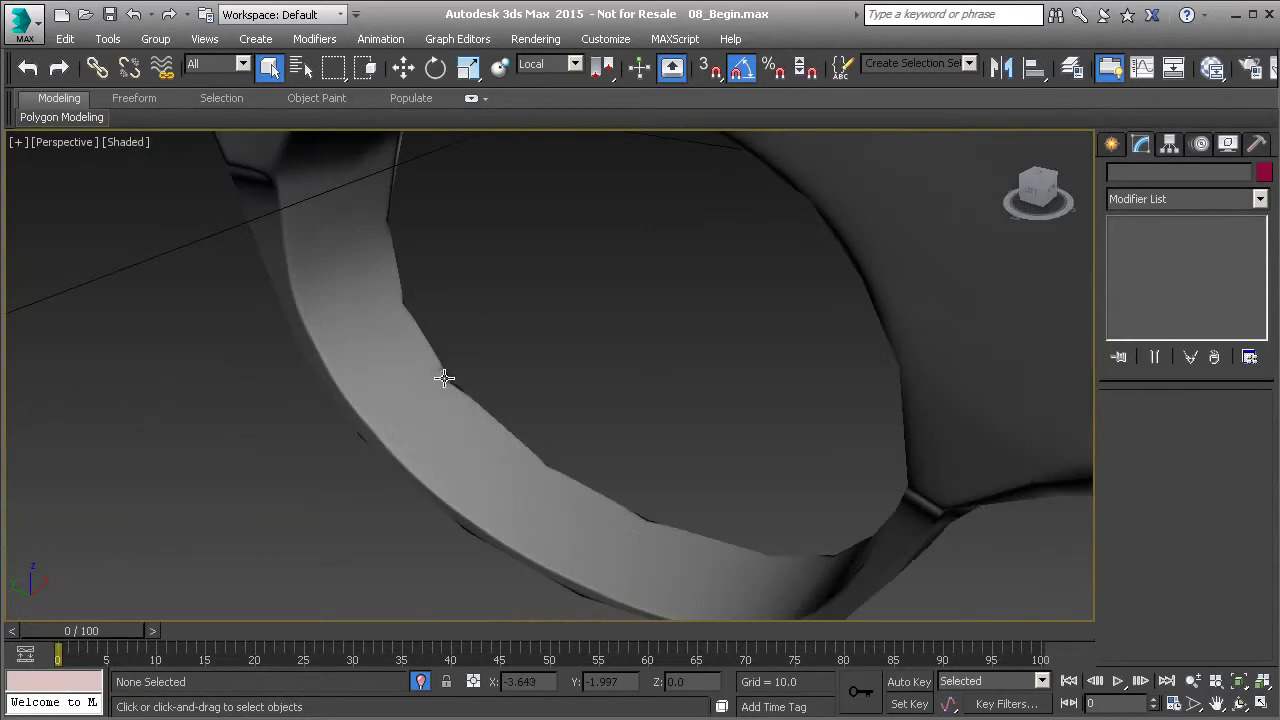
pyautogui.keyDown('alt'); pyautogui.moveTo(418, 381); pyautogui.dragTo(738, 420, button='middle'); pyautogui.keyUp('alt')
pyautogui.scroll(-5, 738, 420)
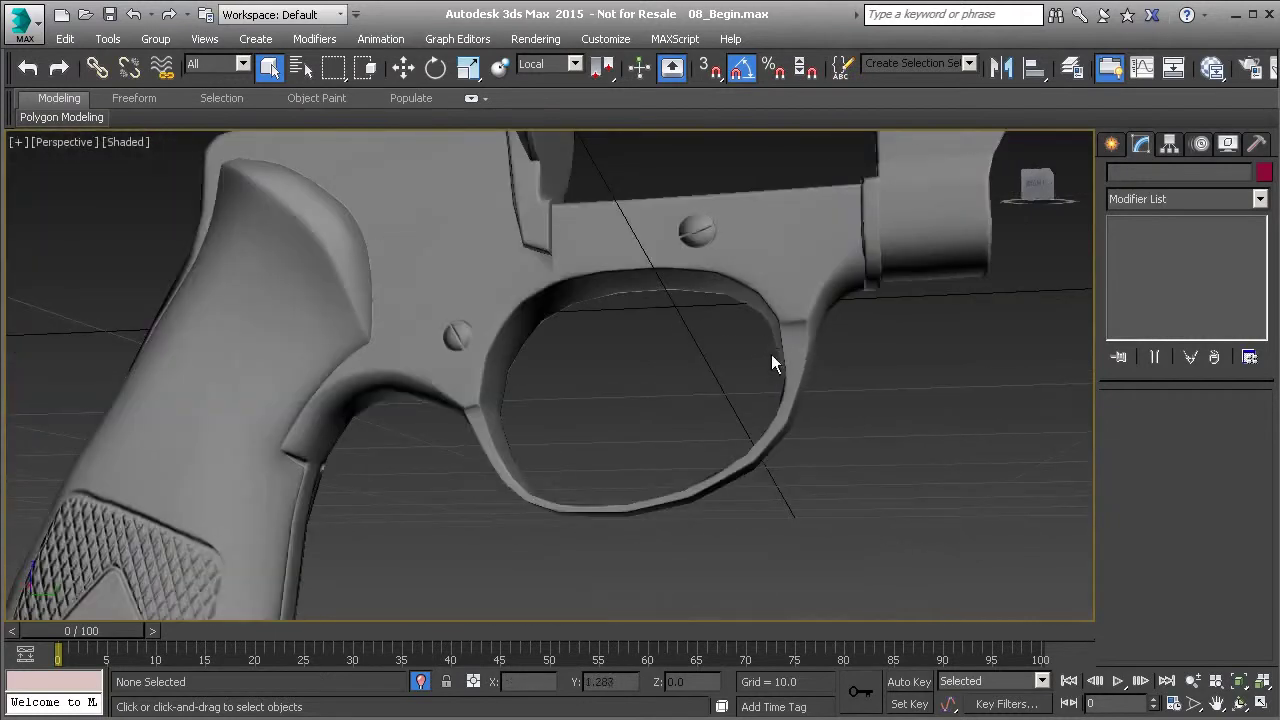
pyautogui.scroll(6, 734, 443)
pyautogui.scroll(-3, 678, 462)
pyautogui.moveTo(723, 462); pyautogui.dragTo(677, 507, button='middle')
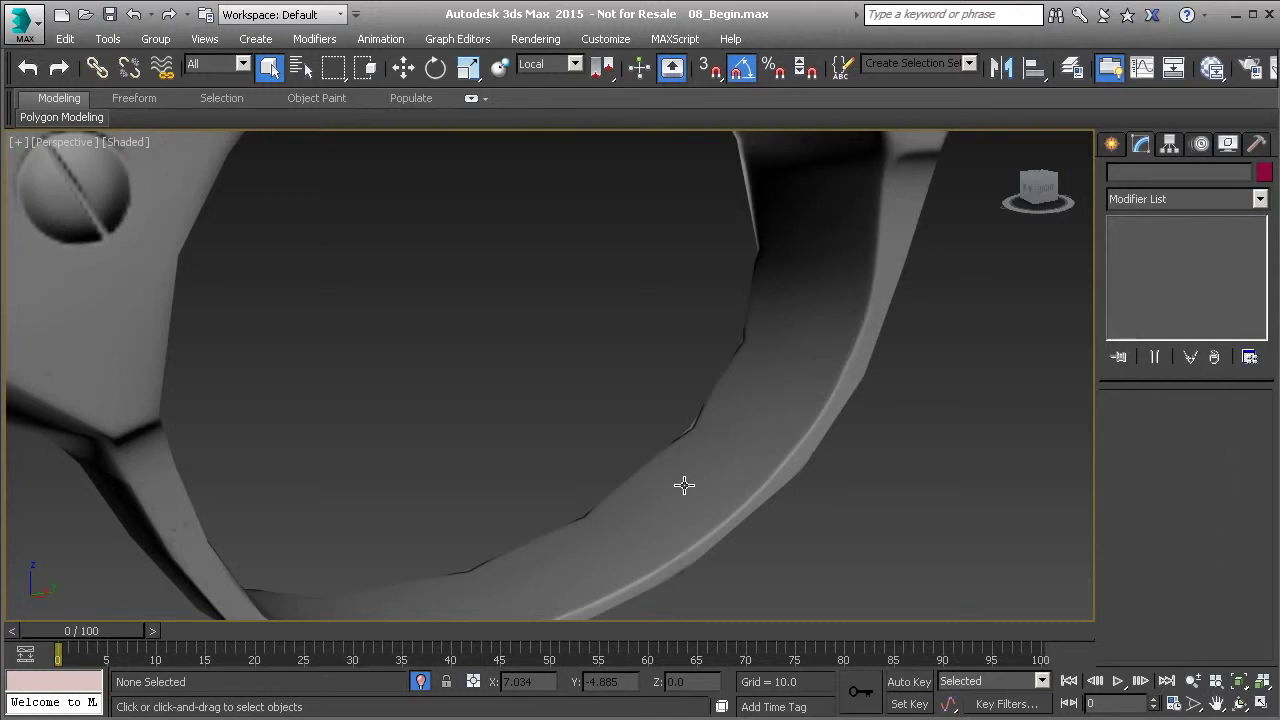
pyautogui.scroll(-6, 684, 485)
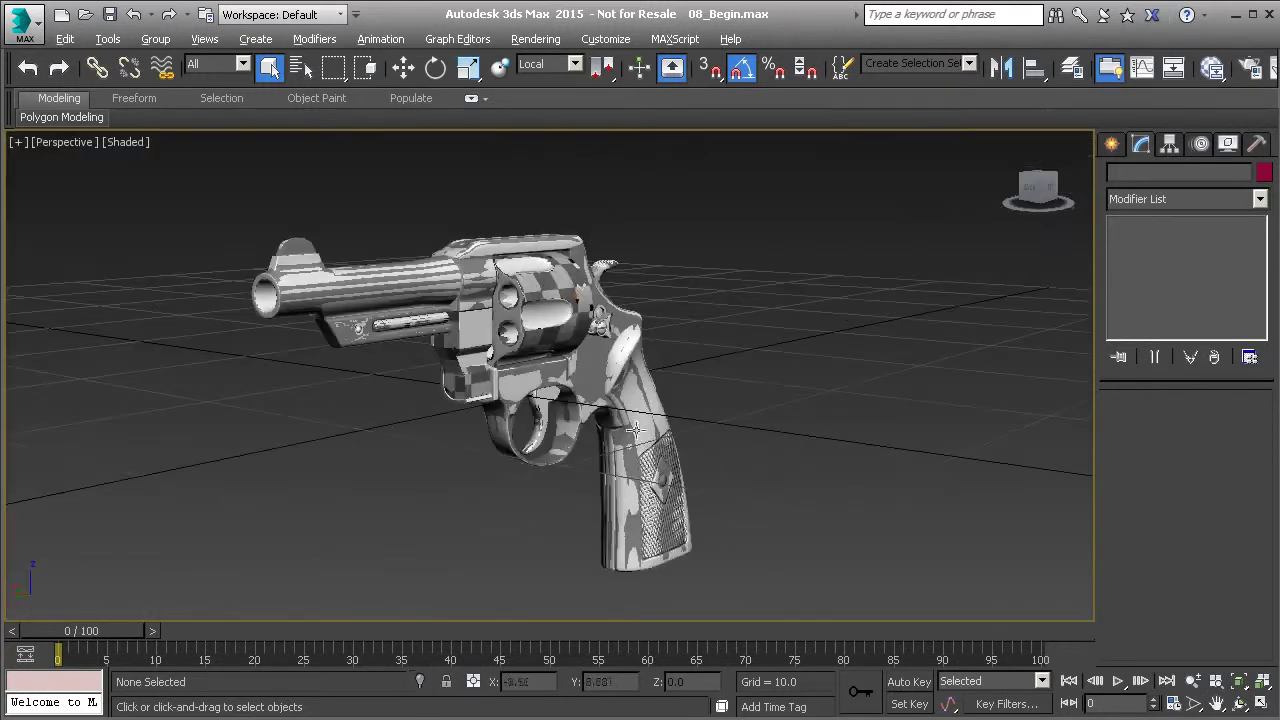
# End the isolation to show the high-poly parts, and select LP_Frame briefly to view its projection cage around the trigger guard
pyautogui.keyDown('alt'); pyautogui.moveTo(657, 444); pyautogui.dragTo(411, 405, button='middle'); pyautogui.keyUp('alt')
pyautogui.scroll(8, 531, 440)
pyautogui.scroll(-5, 594, 439)
pyautogui.moveTo(411, 405); pyautogui.dragTo(475, 426, button='middle')
pyautogui.click(448, 411)
pyautogui.scroll(3, 449, 429)
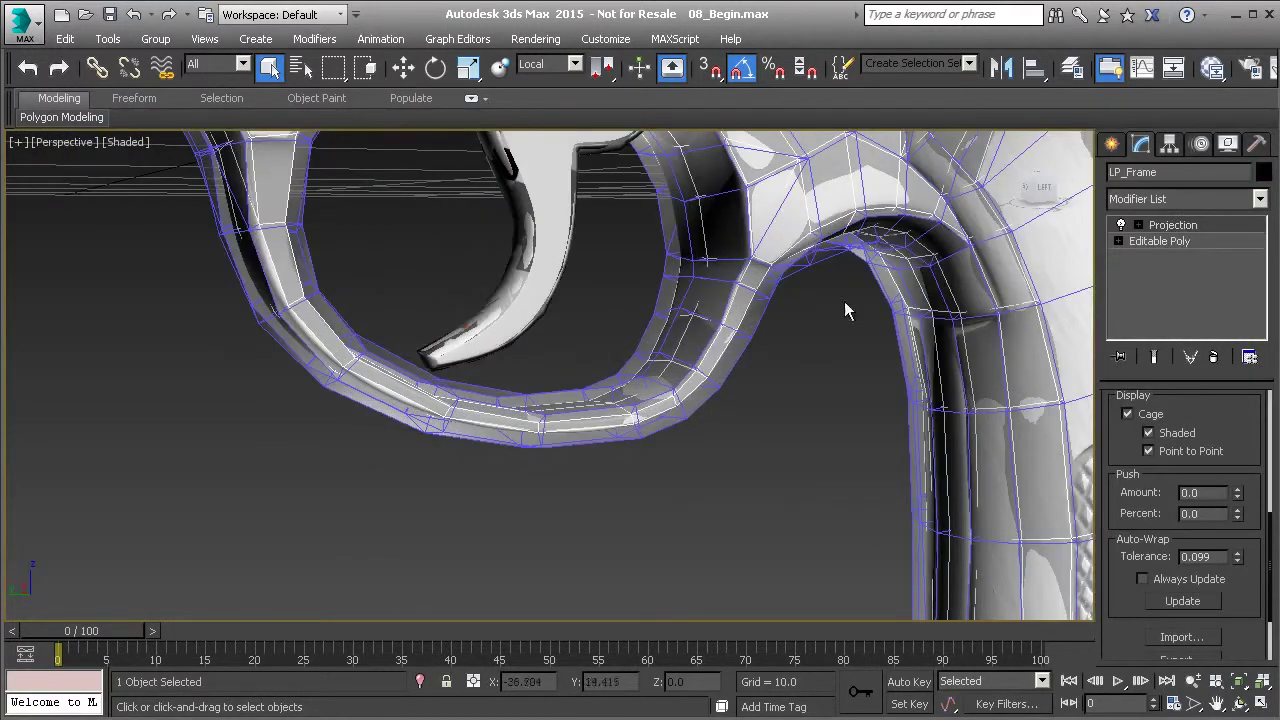
pyautogui.click(606, 339)
# Compare the LP_Frame and HP_Frame surfaces along the trigger guard, checking where the low-poly segments deviate from the high-poly curve
pyautogui.keyDown('alt'); pyautogui.moveTo(514, 354); pyautogui.dragTo(481, 451, button='middle'); pyautogui.keyUp('alt')
pyautogui.scroll(5, 480, 447)
pyautogui.keyDown('alt'); pyautogui.moveTo(446, 492); pyautogui.dragTo(467, 486, button='middle'); pyautogui.keyUp('alt')
pyautogui.keyDown('alt'); pyautogui.moveTo(214, 303); pyautogui.dragTo(135, 220, button='middle'); pyautogui.keyUp('alt')
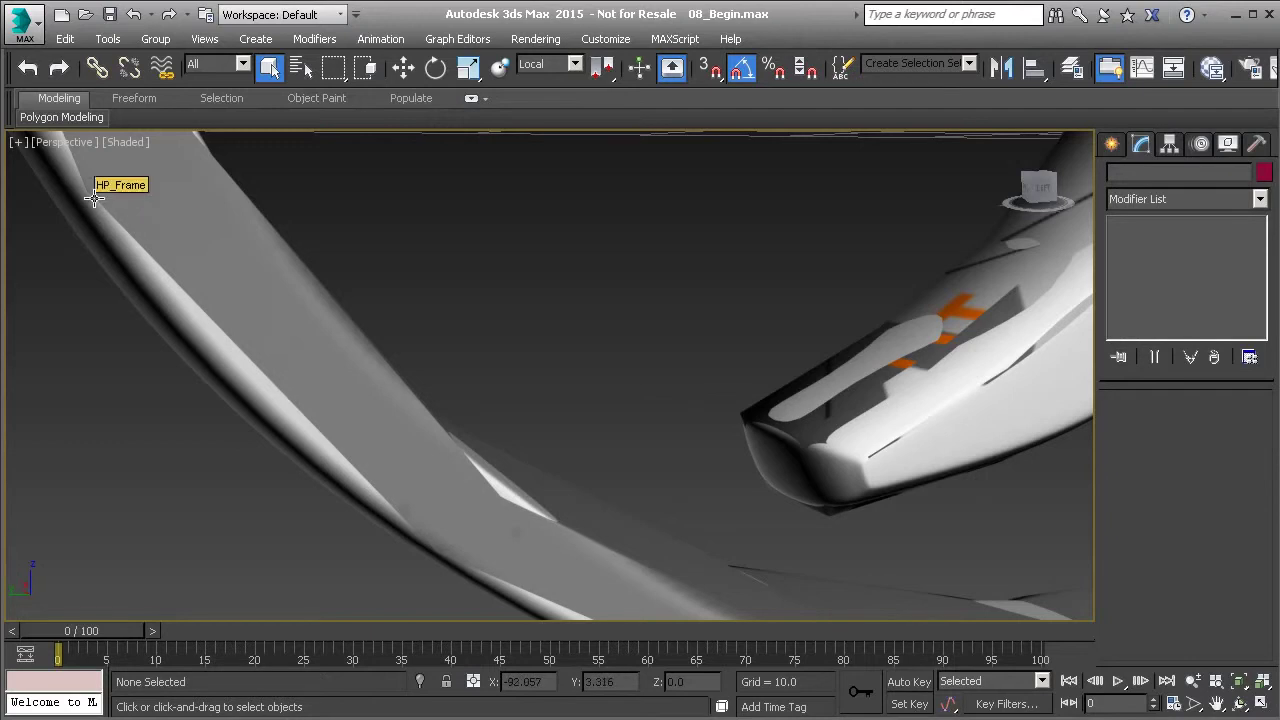
pyautogui.scroll(-2, 240, 320)
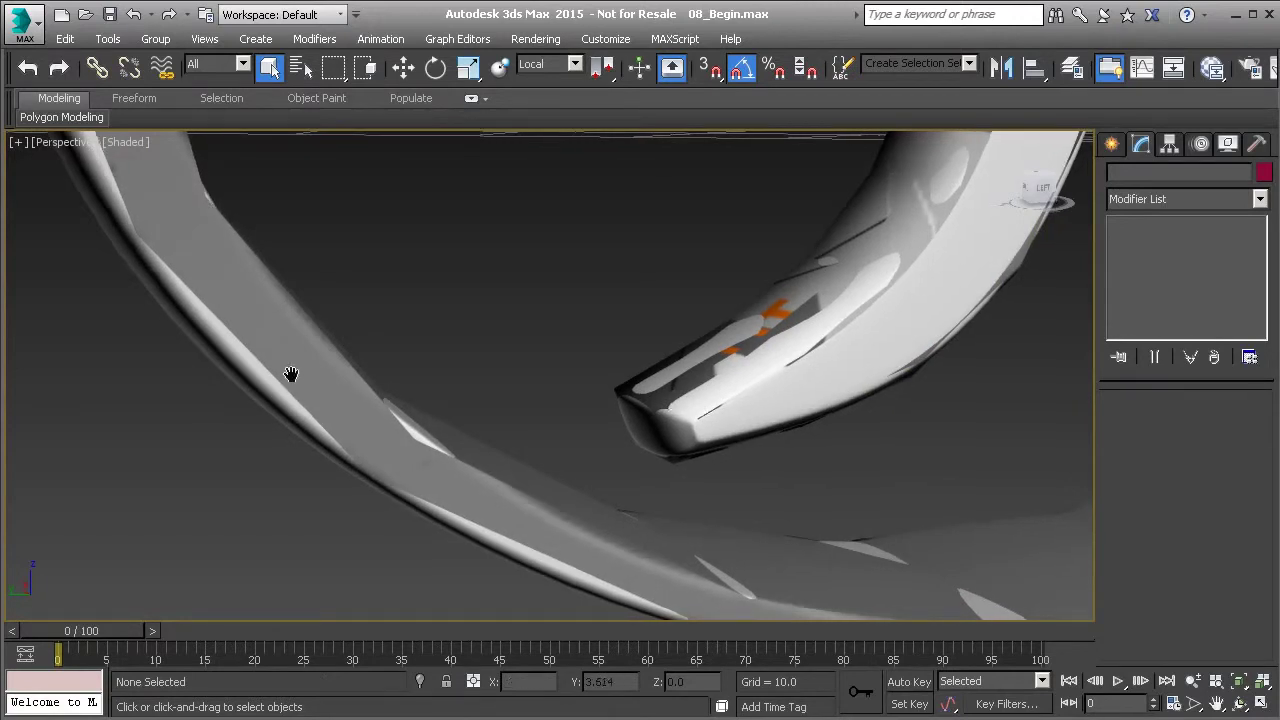
pyautogui.scroll(-2, 290, 373)
pyautogui.keyDown('alt'); pyautogui.moveTo(283, 371); pyautogui.dragTo(130, 402, button='middle'); pyautogui.keyUp('alt')
pyautogui.moveTo(733, 264); pyautogui.dragTo(410, 368, button='middle')
pyautogui.scroll(3, 463, 365)
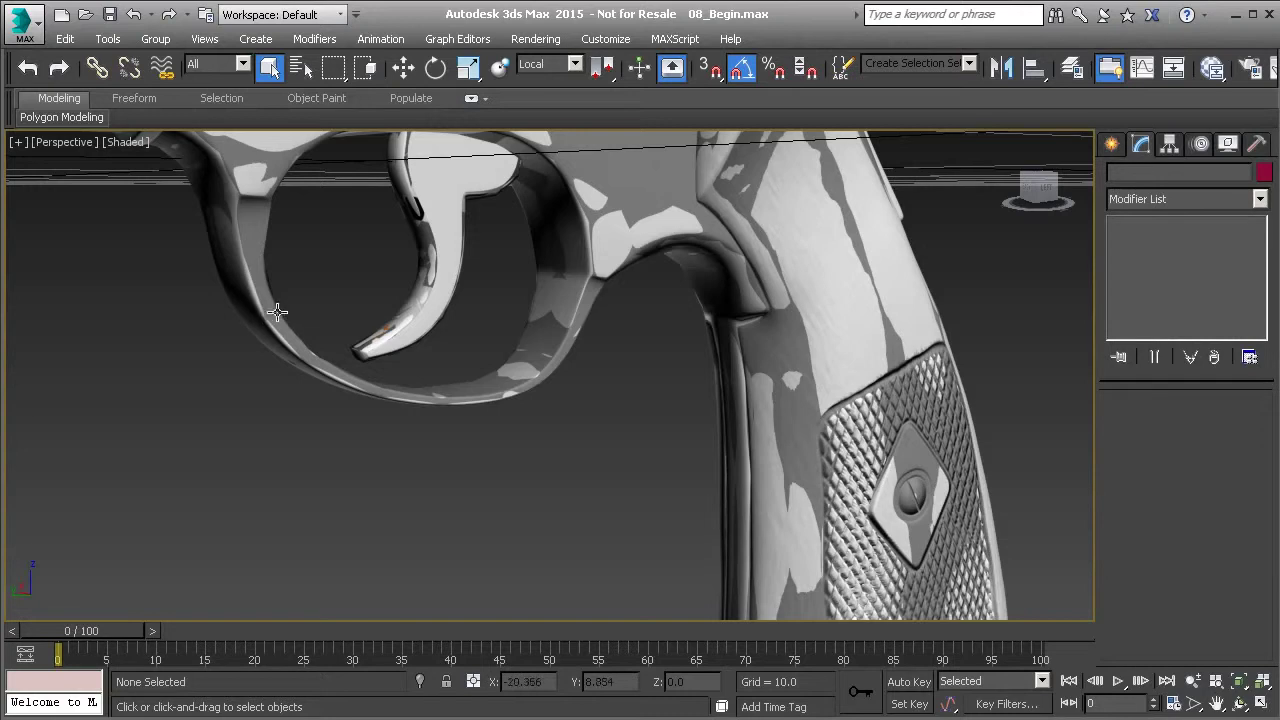
pyautogui.scroll(2, 323, 349)
pyautogui.scroll(3, 350, 375)
pyautogui.scroll(2, 393, 405)
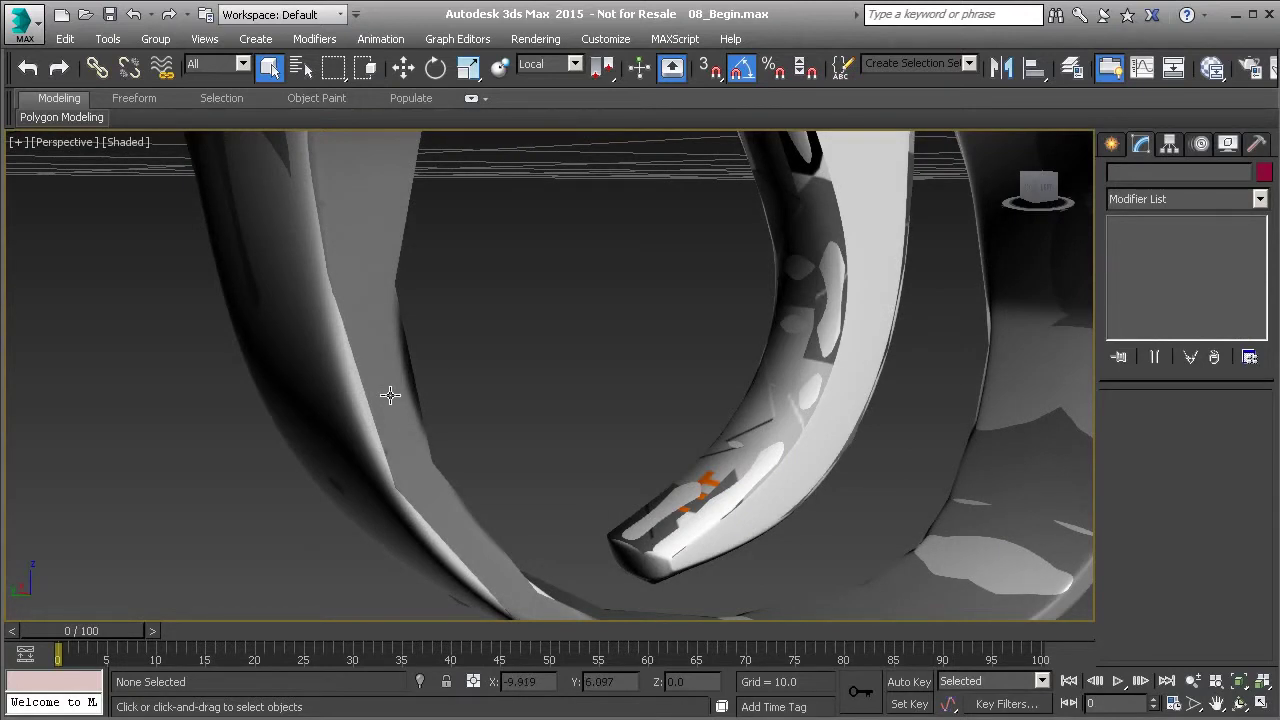
pyautogui.scroll(-3, 385, 397)
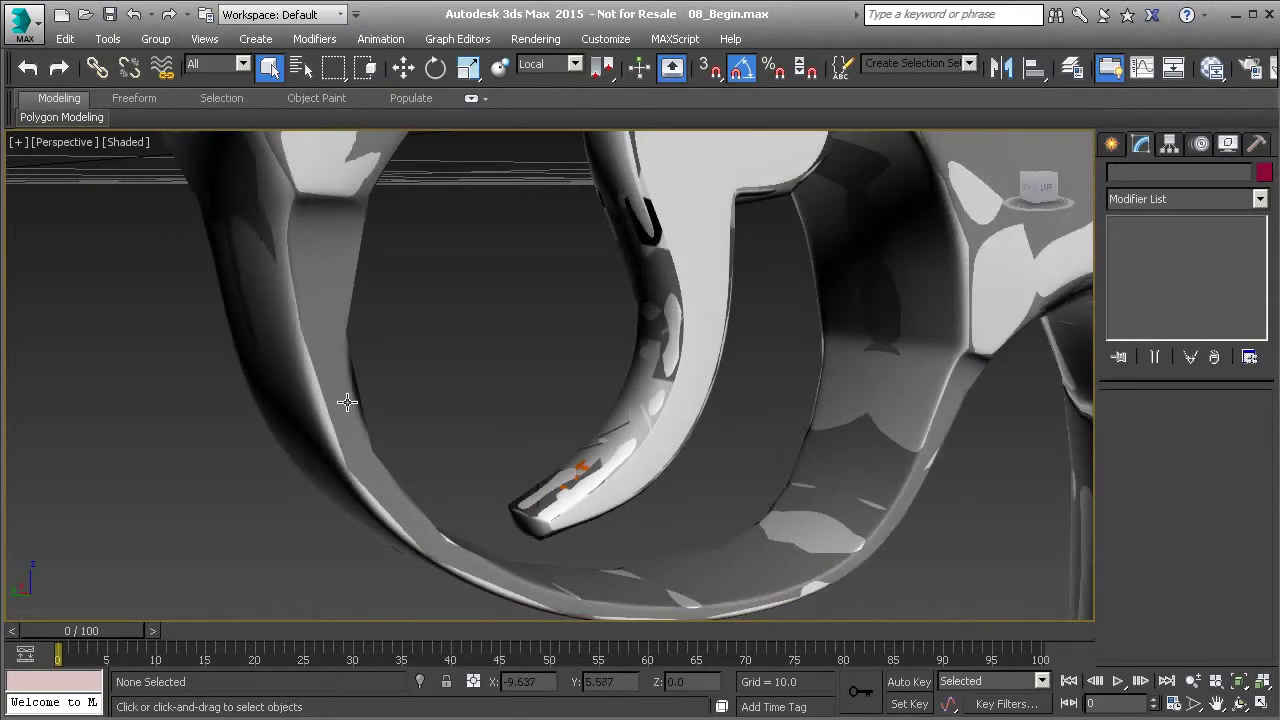
pyautogui.scroll(5, 385, 400)
pyautogui.scroll(-5, 623, 414)
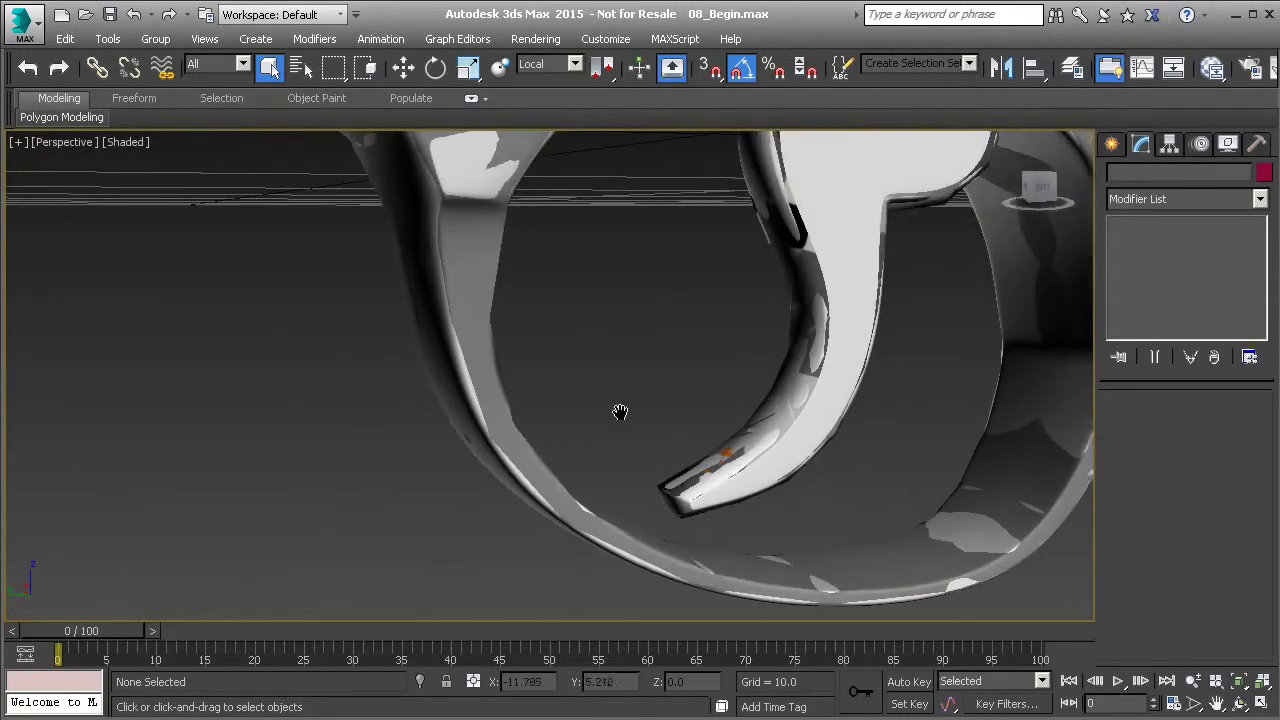
# Convert LP_Frame to an Editable Poly, collapsing its Projection modifier
pyautogui.click(437, 290)
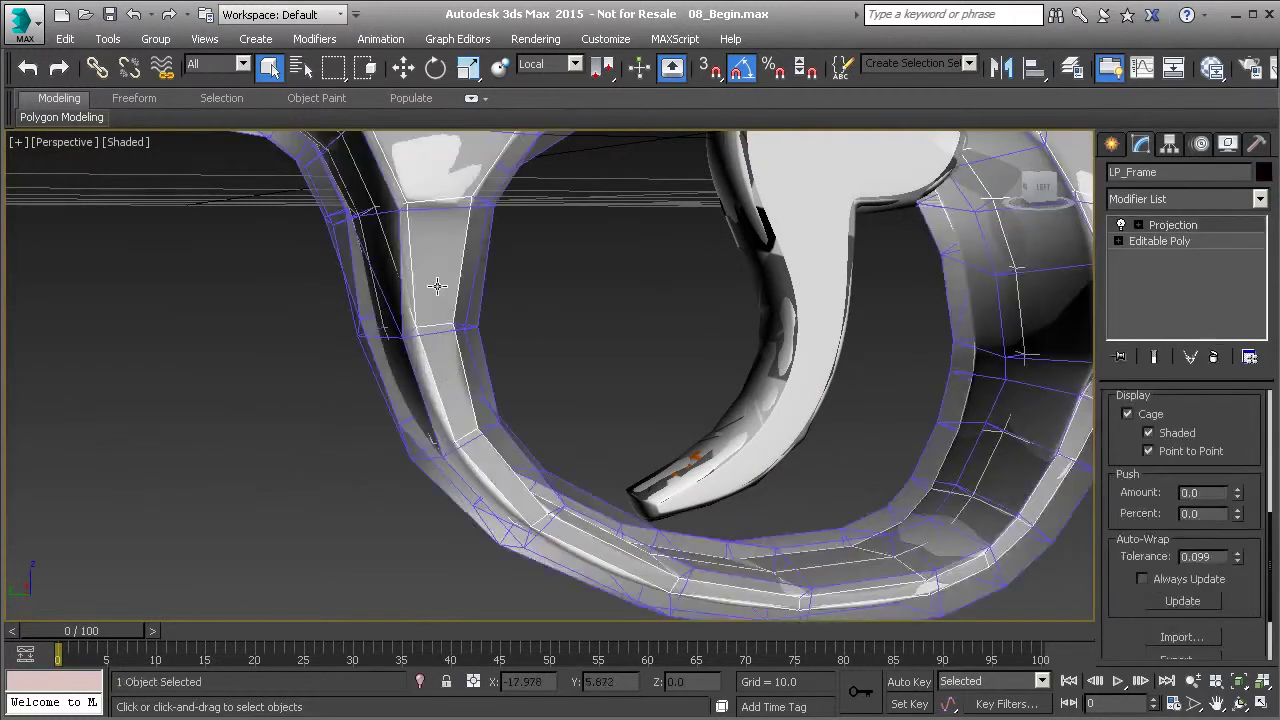
pyautogui.rightClick(430, 215)
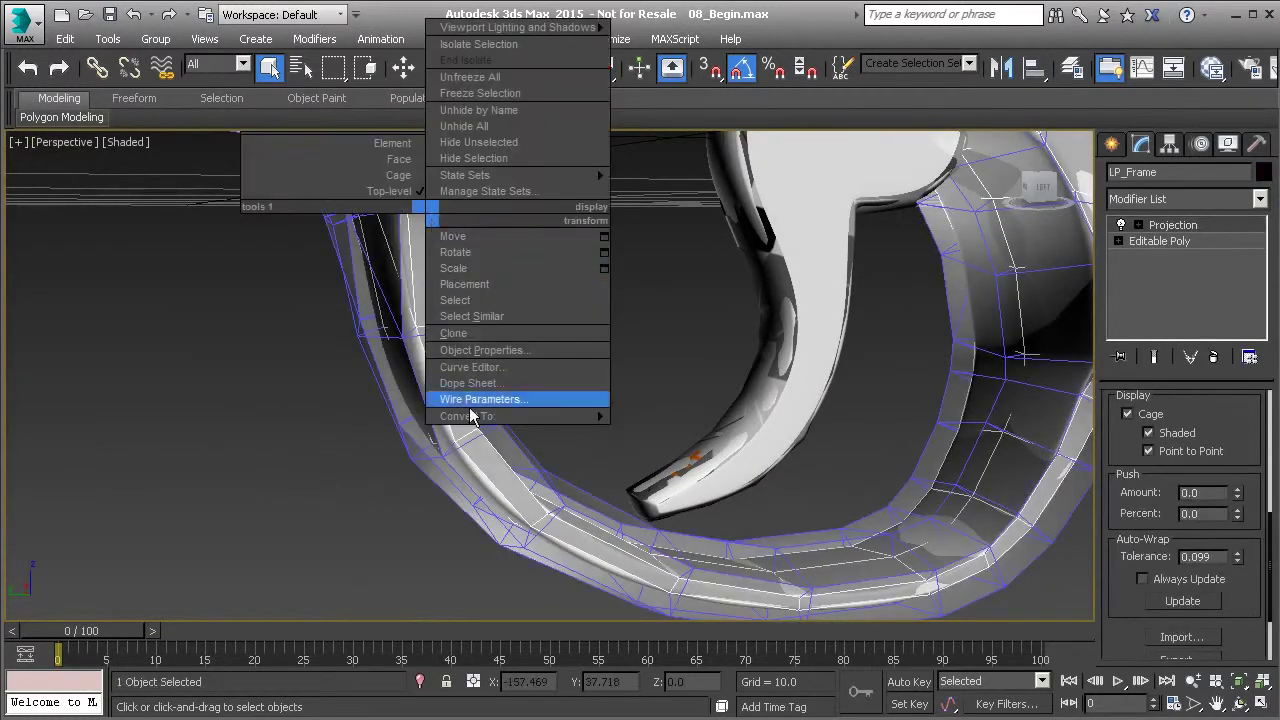
pyautogui.moveTo(506, 418)
pyautogui.click(659, 435)
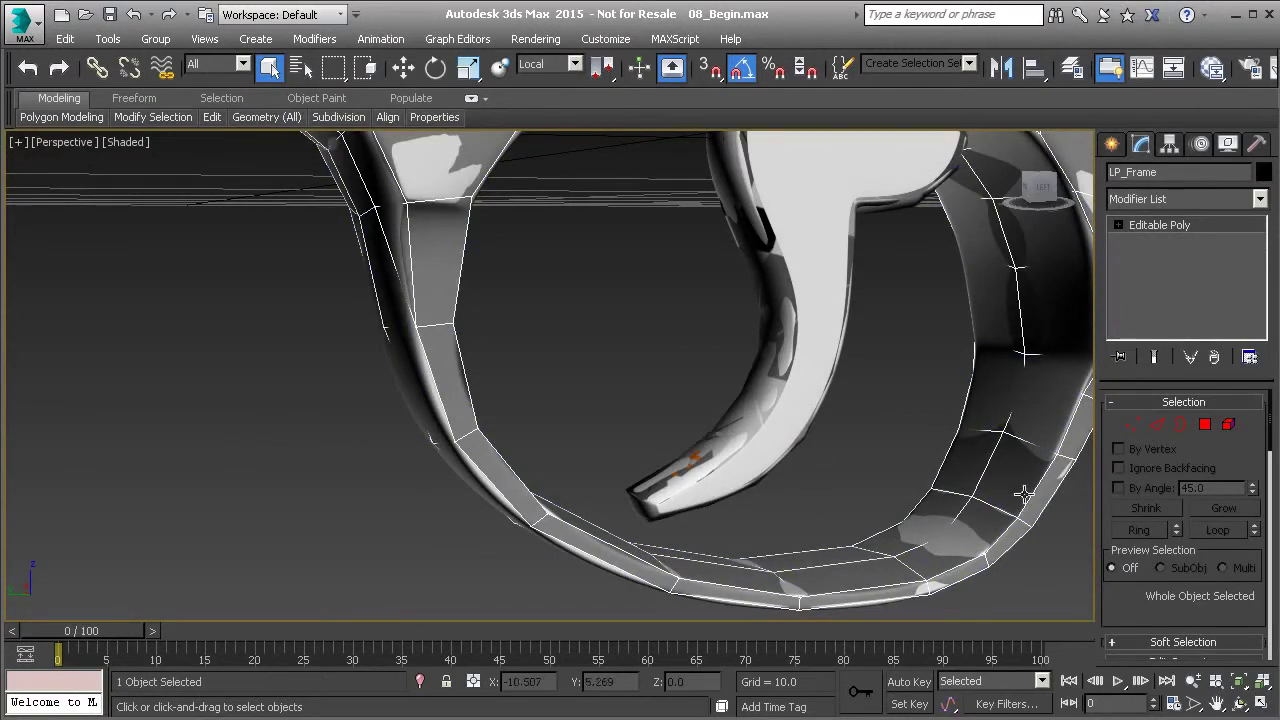
# Insert extra SwiftLoop edge loops along the front curve of LP_Frame's trigger guard
pyautogui.moveTo(457, 314)
pyautogui.mouseDown(button='middle')
pyautogui.moveTo(471, 397)
pyautogui.moveTo(456, 307)
pyautogui.mouseUp(button='middle')
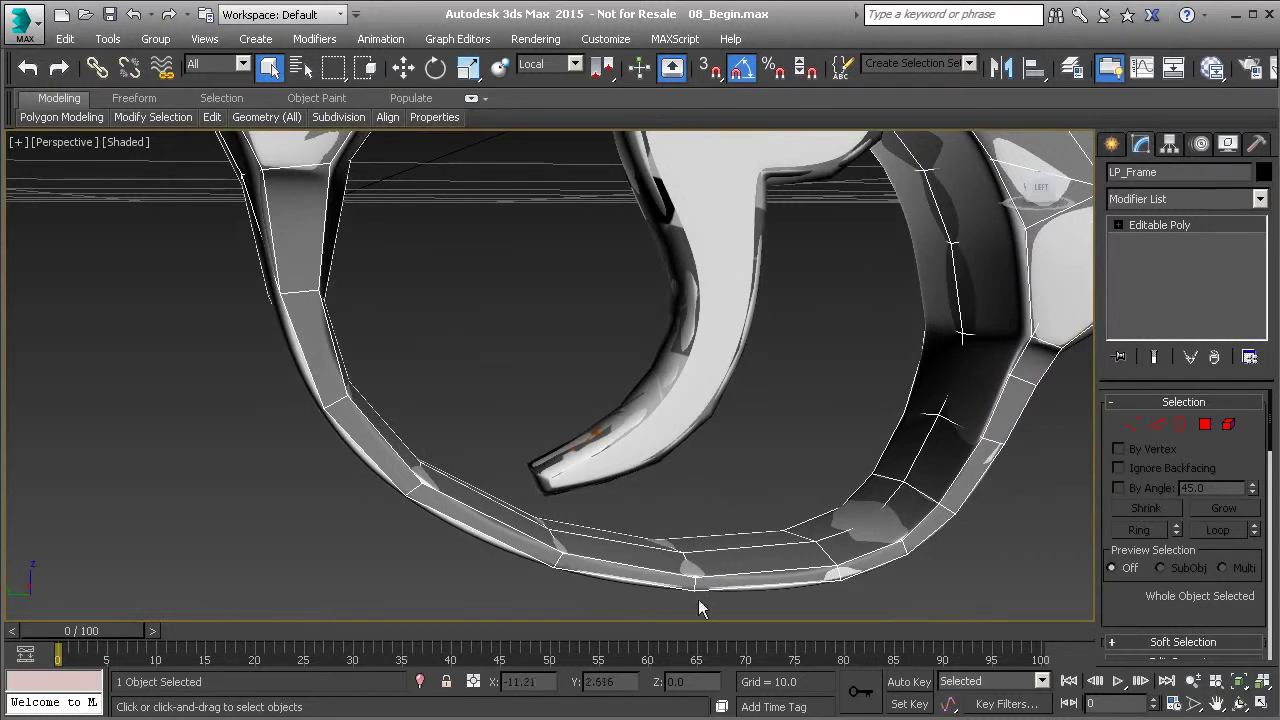
pyautogui.keyDown('alt'); pyautogui.moveTo(712, 541); pyautogui.dragTo(628, 462, button='middle'); pyautogui.keyUp('alt')
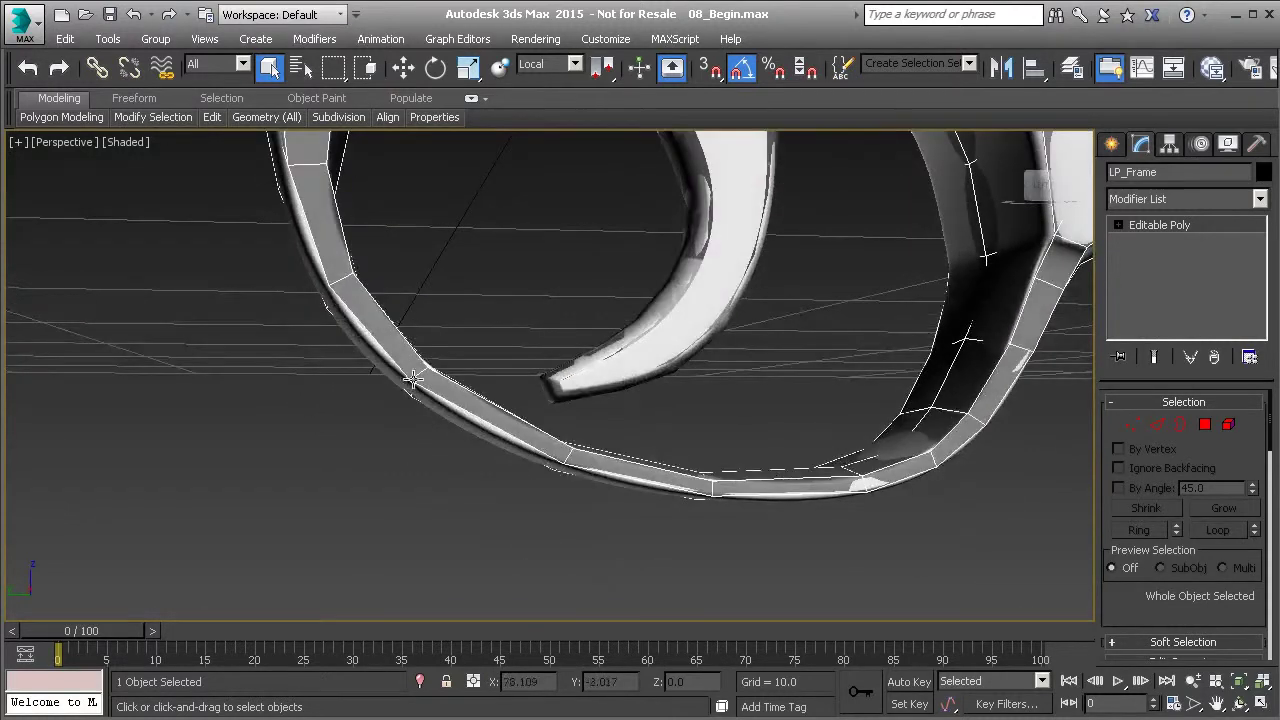
pyautogui.scroll(3, 360, 304)
pyautogui.moveTo(360, 304); pyautogui.dragTo(442, 472, button='middle')
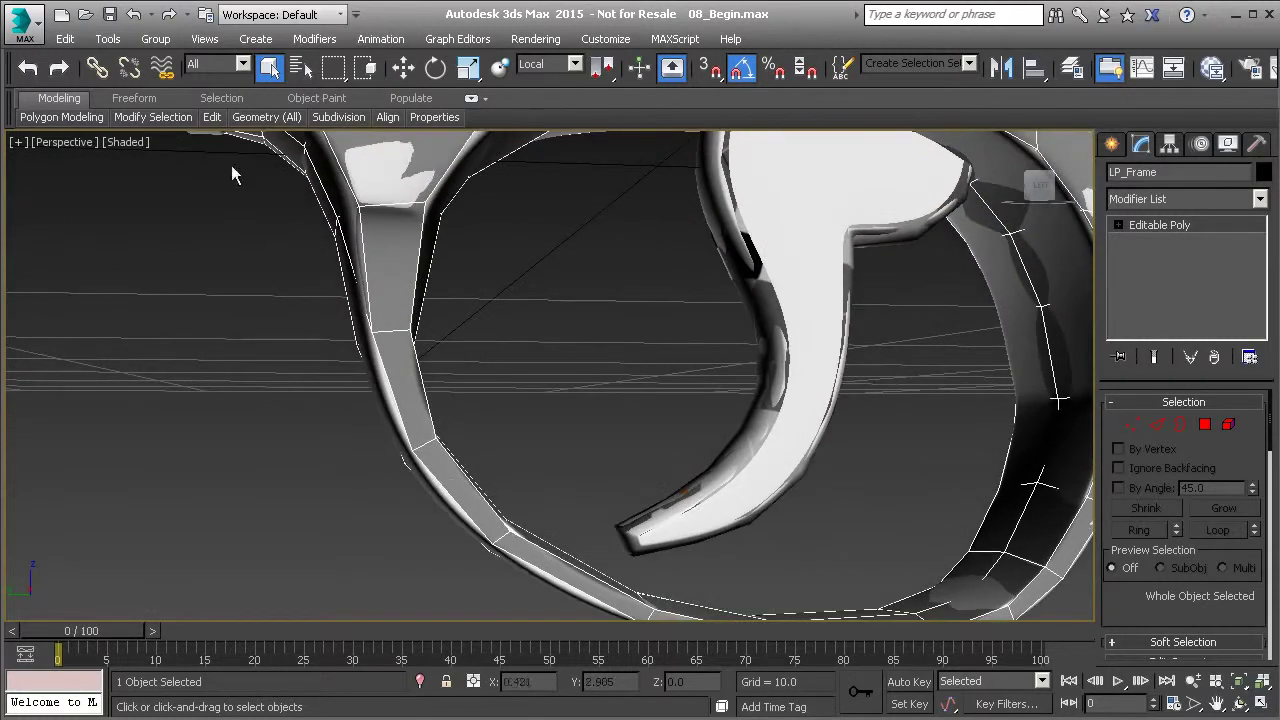
pyautogui.moveTo(211, 118)
pyautogui.click(376, 189)
pyautogui.keyDown('alt'); pyautogui.moveTo(382, 350); pyautogui.dragTo(410, 422, button='middle'); pyautogui.keyUp('alt')
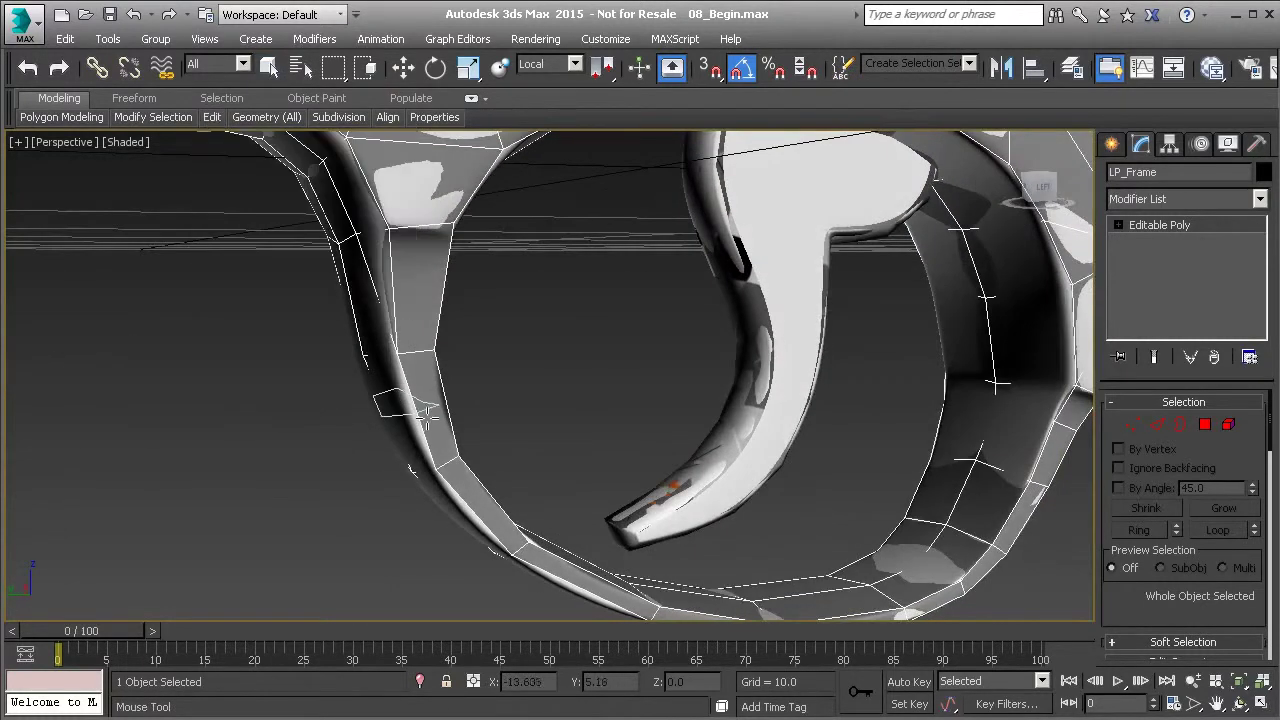
pyautogui.keyDown('alt'); pyautogui.moveTo(427, 418); pyautogui.dragTo(430, 448, button='middle'); pyautogui.keyUp('alt')
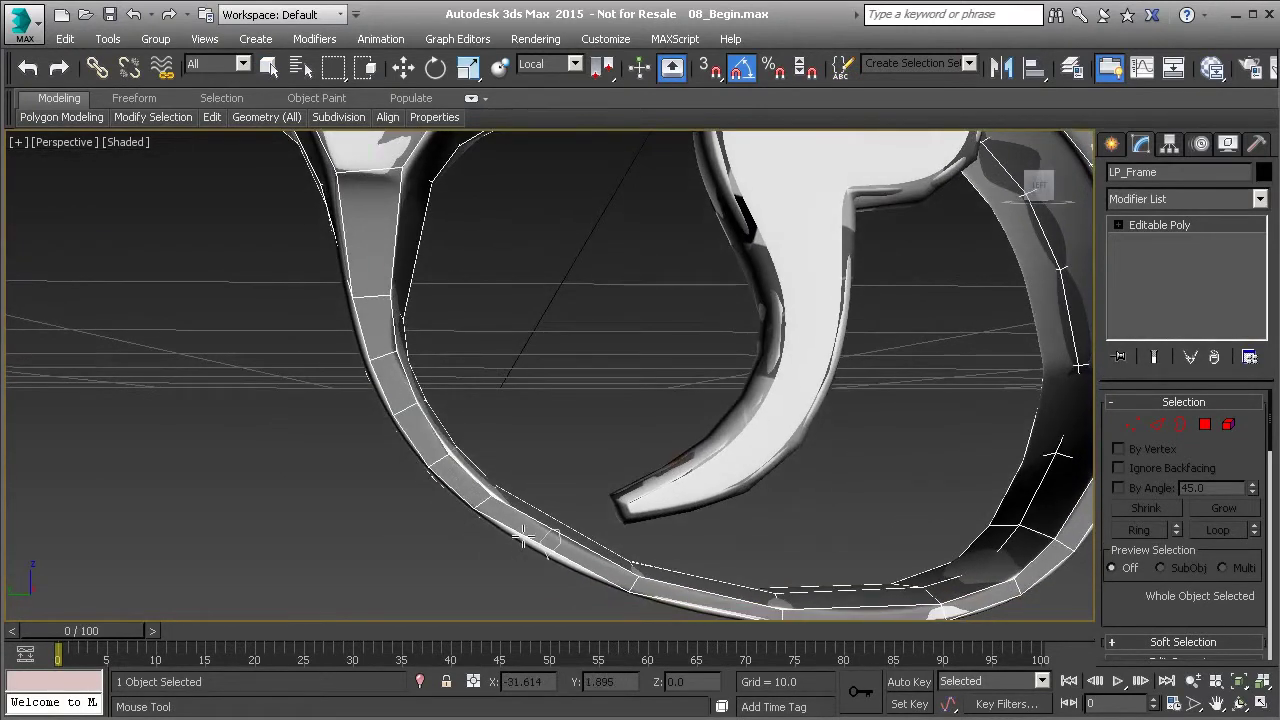
# Add more edge loops to the long segments along the underside of the trigger guard
pyautogui.moveTo(520, 530); pyautogui.dragTo(466, 430, button='middle')
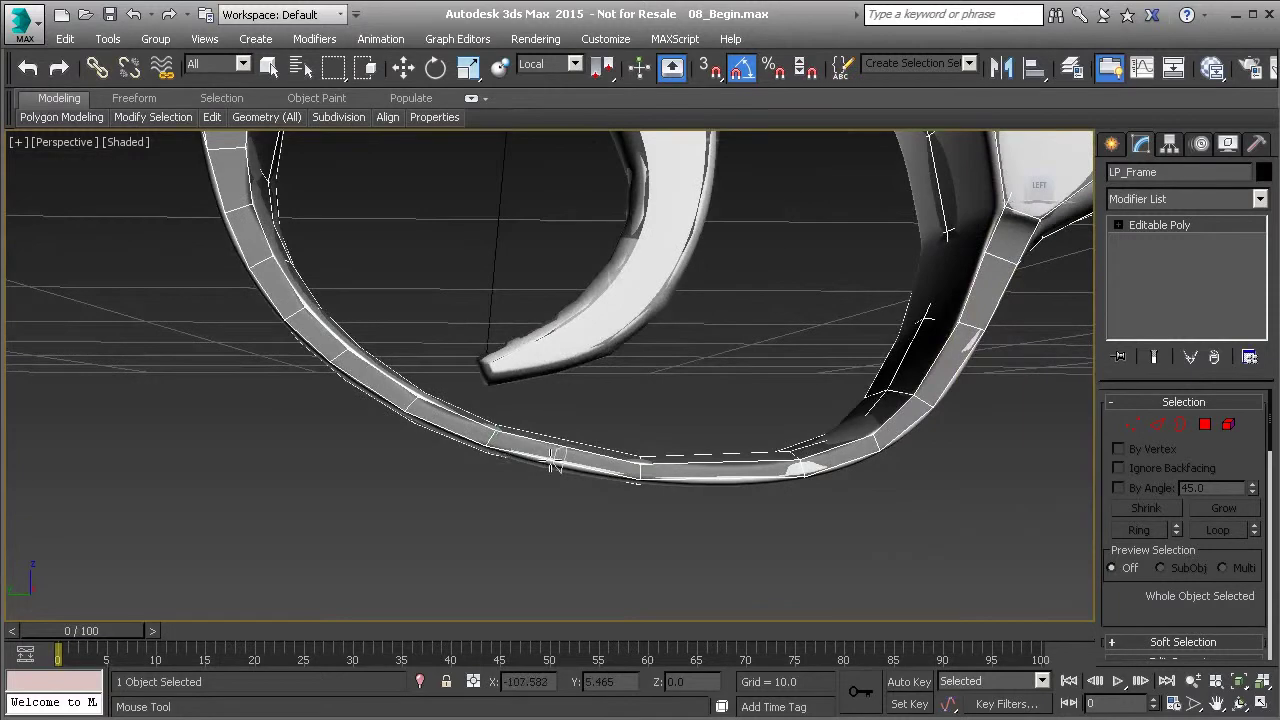
pyautogui.moveTo(712, 472); pyautogui.dragTo(548, 466, button='middle')
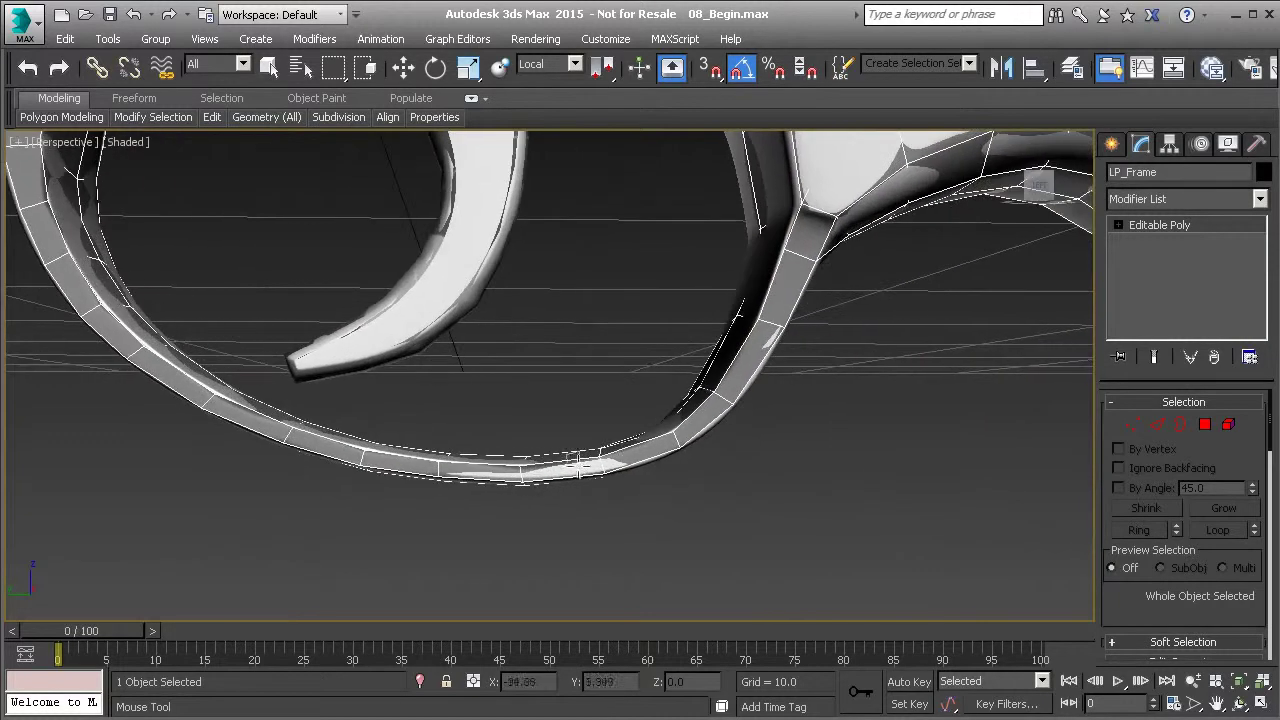
pyautogui.scroll(4, 692, 437)
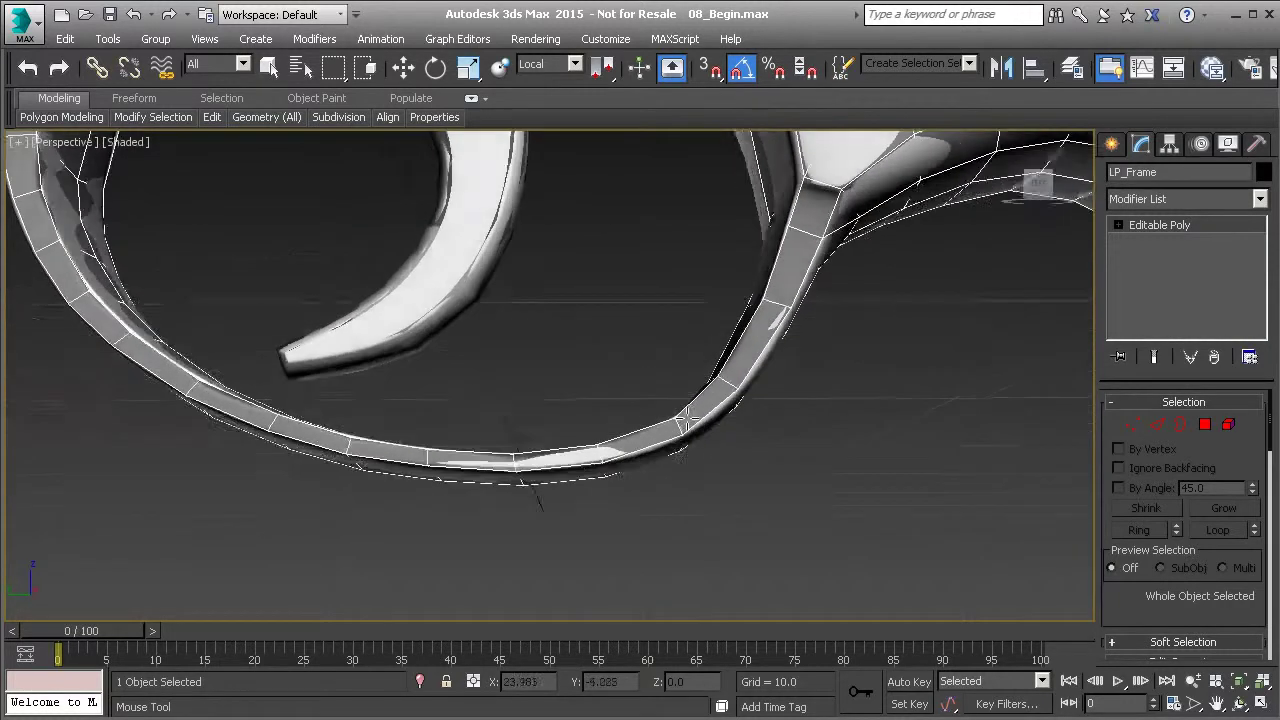
# Insert edge loops around the rear lower bend of the trigger guard to round it off
pyautogui.click(712, 428)
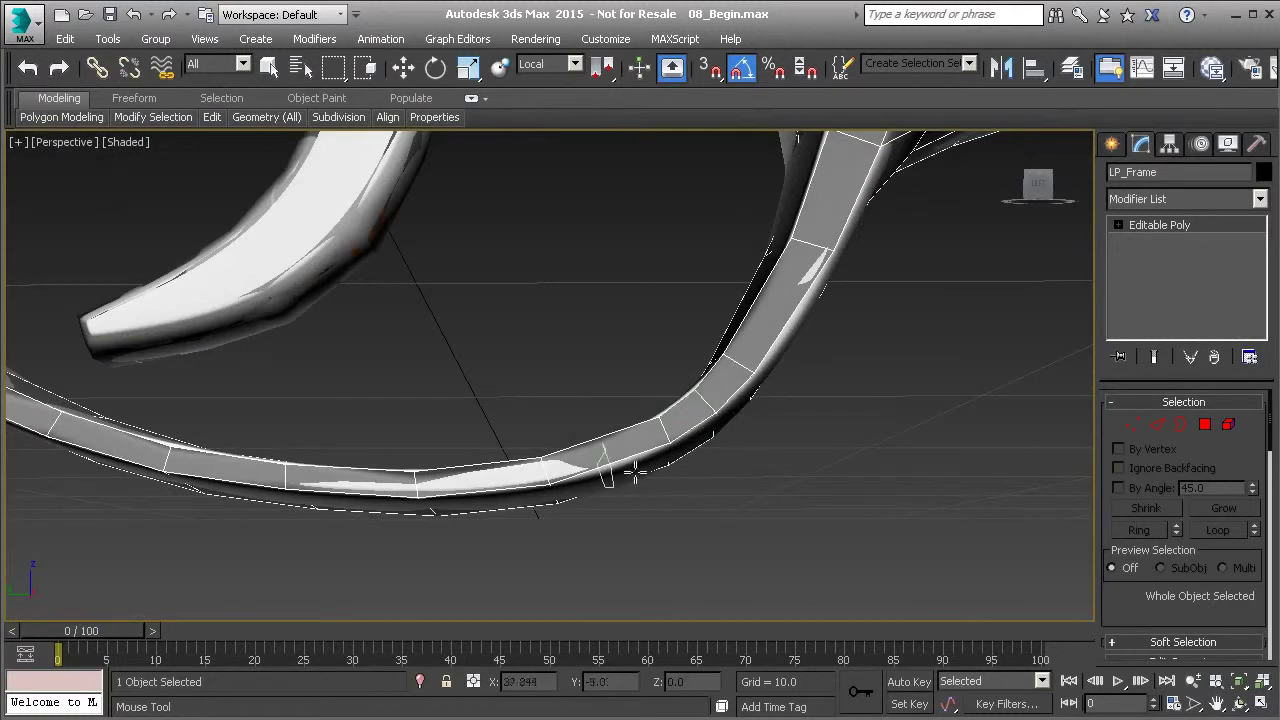
pyautogui.click(619, 477)
pyautogui.moveTo(648, 430)
pyautogui.mouseDown(button='middle')
pyautogui.moveTo(506, 543)
pyautogui.moveTo(545, 580)
pyautogui.mouseUp(button='middle')
pyautogui.click(625, 468)
pyautogui.moveTo(648, 421)
pyautogui.mouseDown(button='middle')
pyautogui.moveTo(631, 442)
pyautogui.moveTo(630, 420)
pyautogui.moveTo(617, 431)
pyautogui.moveTo(645, 428)
pyautogui.moveTo(648, 455)
pyautogui.moveTo(460, 455)
pyautogui.mouseUp(button='middle')
pyautogui.click(668, 378)
pyautogui.scroll(-5, 343, 399)
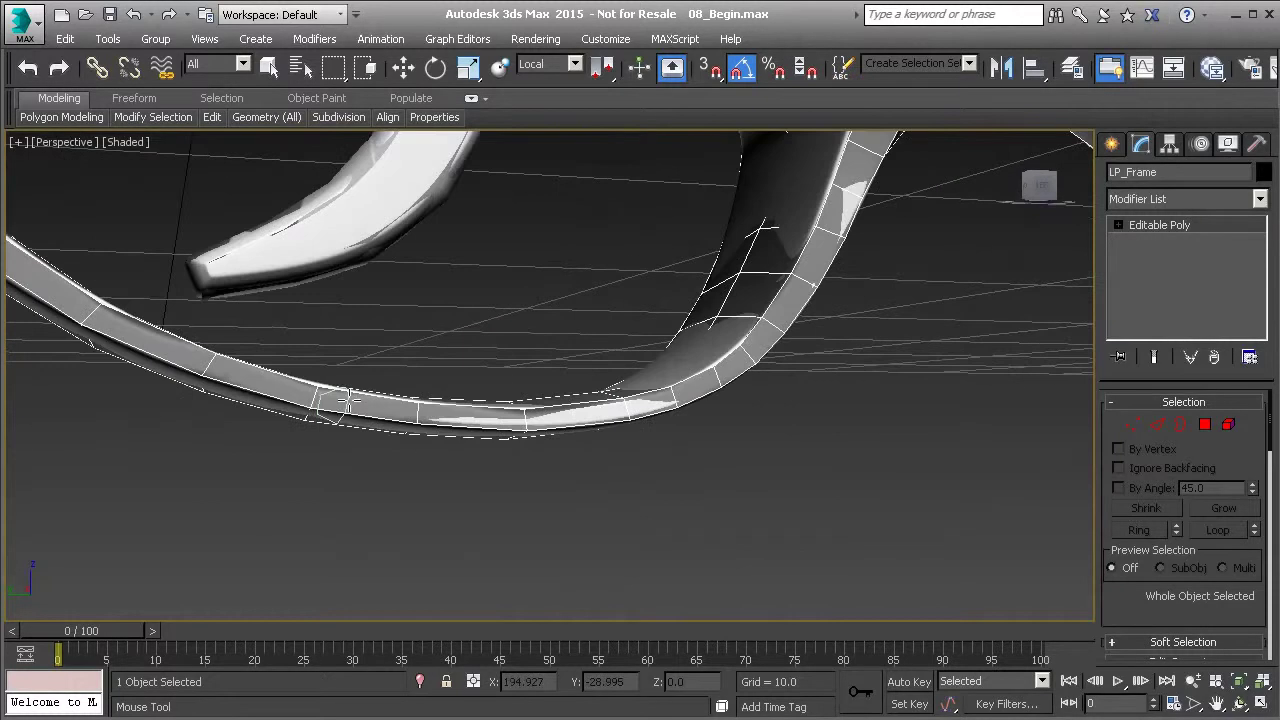
# Examine the trigger guard's added edge loops up close and in relation to the rest of the revolver
pyautogui.moveTo(380, 400); pyautogui.dragTo(491, 486, button='middle')
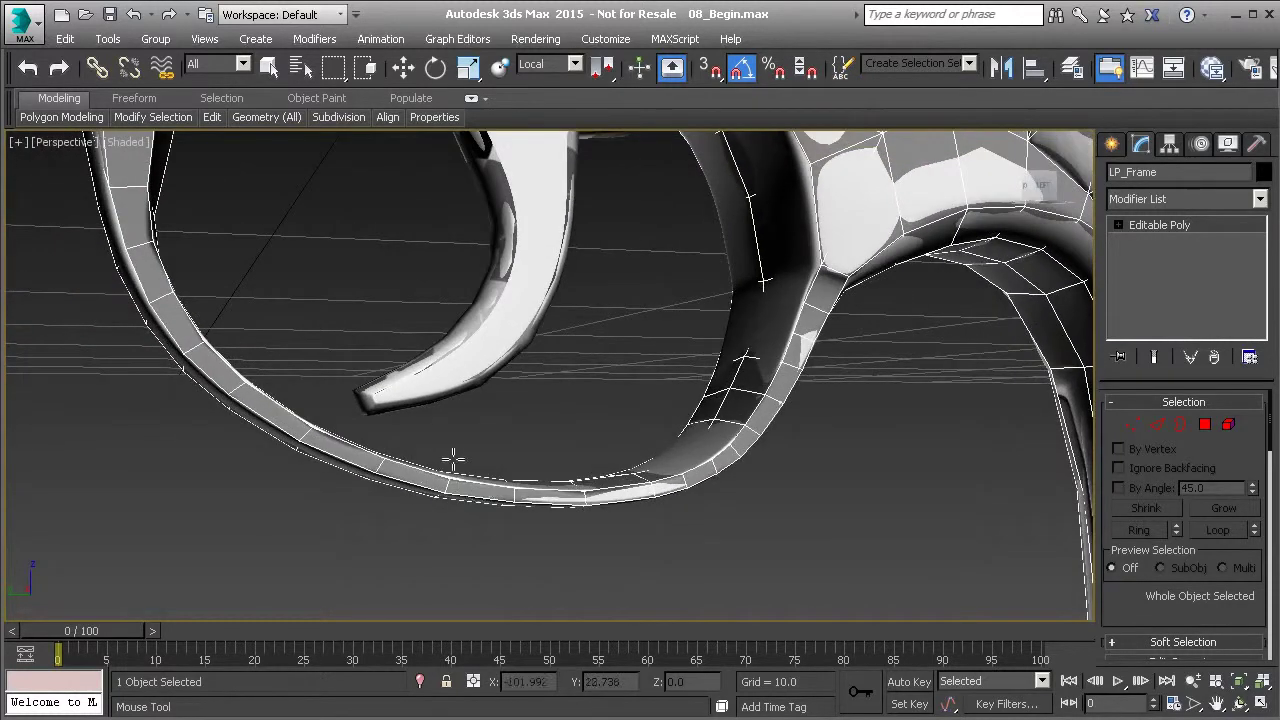
pyautogui.scroll(-4, 466, 463)
pyautogui.keyDown('alt'); pyautogui.moveTo(394, 401); pyautogui.dragTo(414, 412, button='middle'); pyautogui.keyUp('alt')
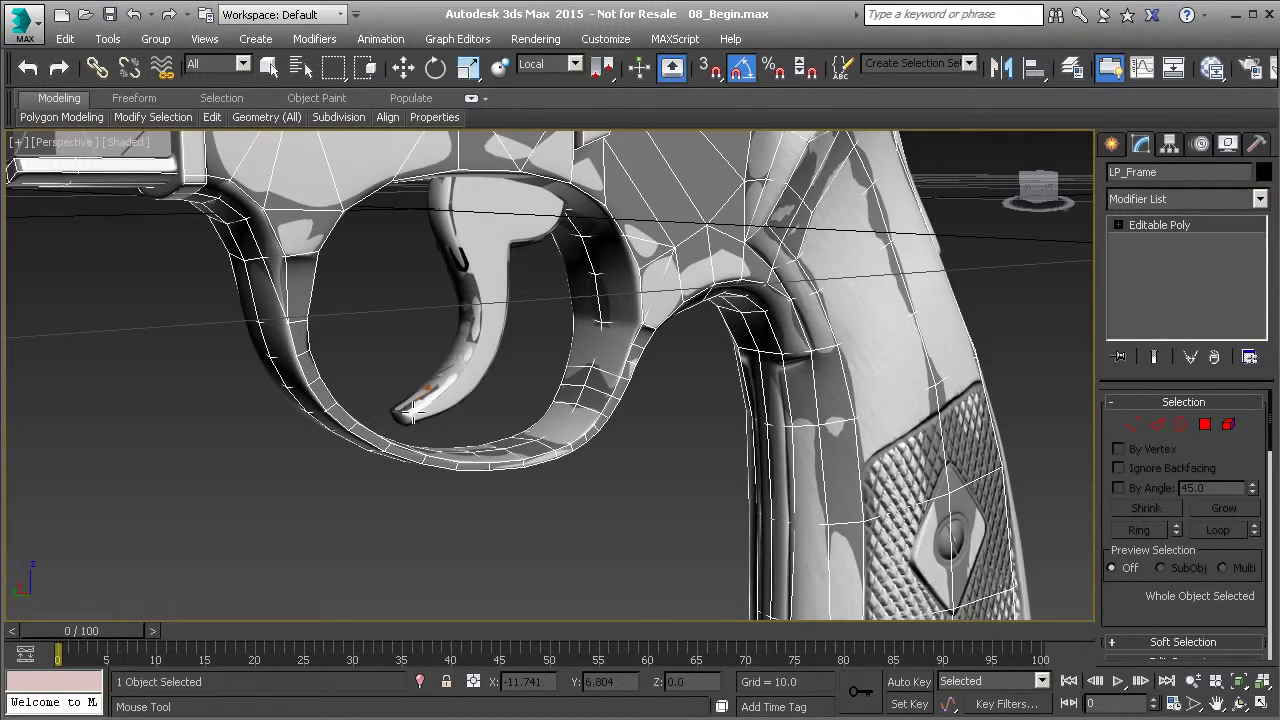
pyautogui.moveTo(529, 380); pyautogui.dragTo(554, 424, button='middle')
pyautogui.scroll(-3, 554, 423)
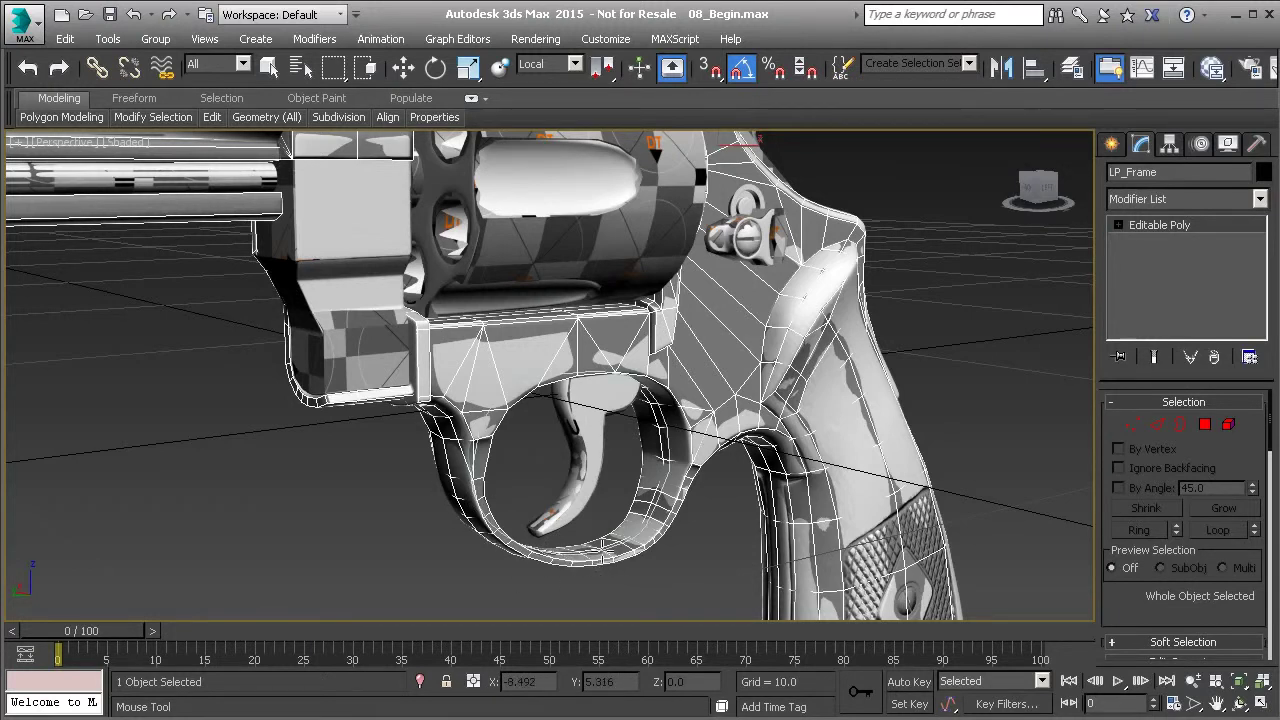
pyautogui.moveTo(665, 522); pyautogui.dragTo(589, 463, button='middle')
pyautogui.scroll(5, 590, 513)
pyautogui.moveTo(298, 409); pyautogui.dragTo(348, 408, button='middle')
# Move a vertex on the inner centre line of the trigger guard's rear lower bend to match the high-poly surface
pyautogui.press('w')
pyautogui.keyDown('alt'); pyautogui.moveTo(548, 425); pyautogui.dragTo(376, 377, button='middle'); pyautogui.keyUp('alt')
pyautogui.keyDown('alt'); pyautogui.moveTo(376, 377); pyautogui.dragTo(371, 384, button='middle'); pyautogui.keyUp('alt')
pyautogui.moveTo(654, 509); pyautogui.dragTo(697, 505, button='middle')
pyautogui.moveTo(596, 496); pyautogui.dragTo(587, 535, button='middle')
pyautogui.scroll(3, 619, 510)
pyautogui.click(1132, 424)
pyautogui.click(567, 531)
pyautogui.moveTo(561, 513); pyautogui.dragTo(559, 510)
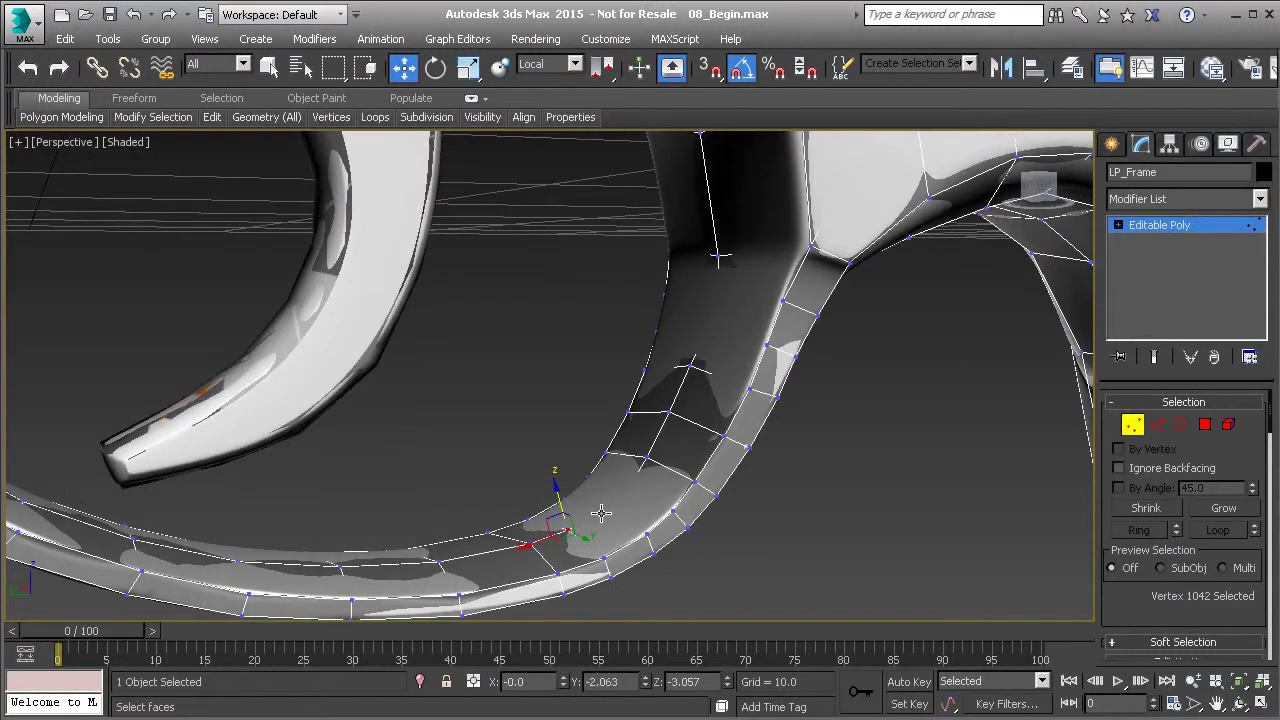
# Adjust the next two inner centre-line vertices along the rear bend so they follow the high-poly curve
pyautogui.press('F3')
pyautogui.press('F3')
pyautogui.press('F3')
pyautogui.click(587, 491)
pyautogui.press('F3')
pyautogui.moveTo(587, 491); pyautogui.dragTo(585, 484)
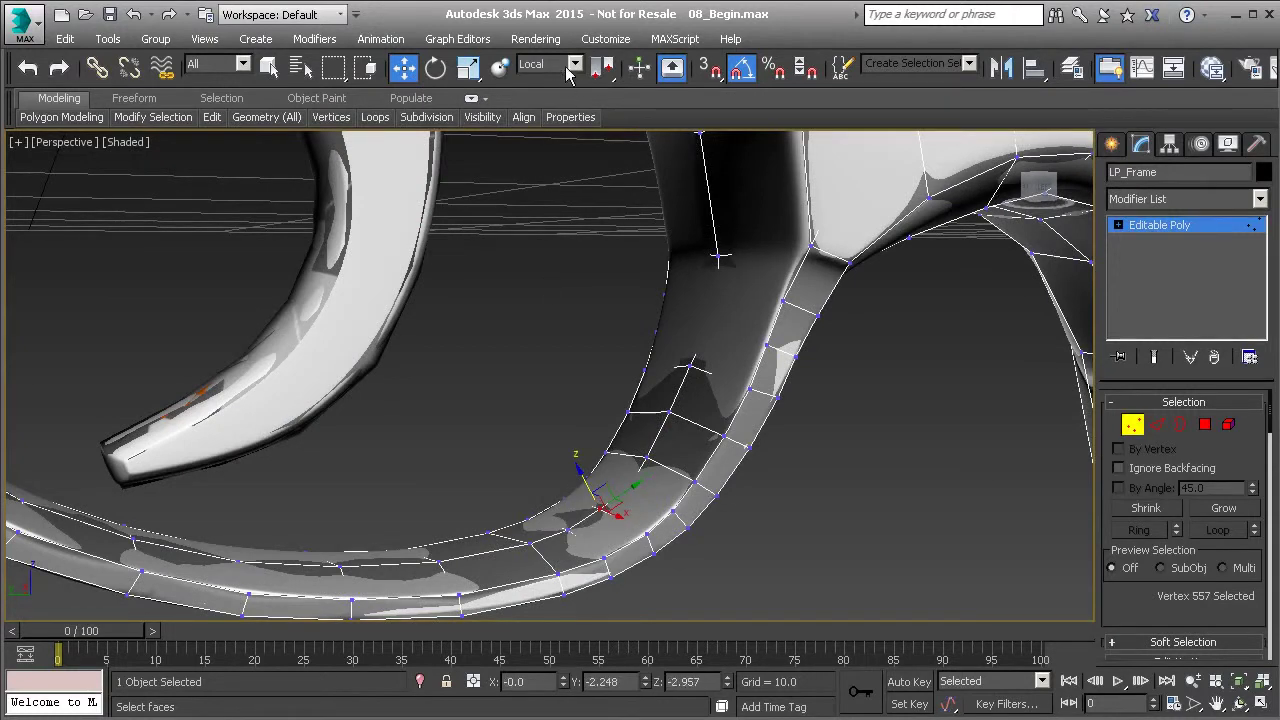
pyautogui.press('F3')
pyautogui.click(612, 466)
pyautogui.press('F3')
pyautogui.moveTo(612, 466); pyautogui.dragTo(601, 460)
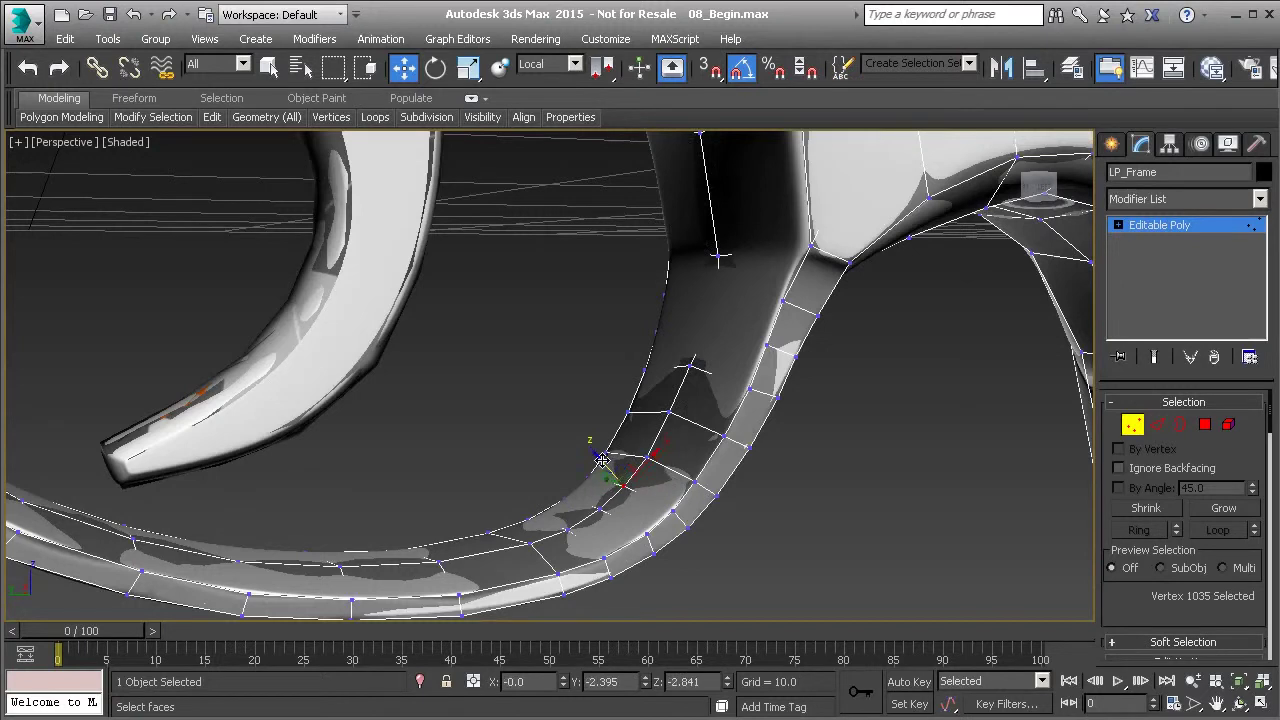
# Leave vertex editing on LP_Frame and add an Unwrap UVW modifier
pyautogui.keyDown('alt'); pyautogui.moveTo(654, 543); pyautogui.dragTo(800, 425, button='middle'); pyautogui.keyUp('alt')
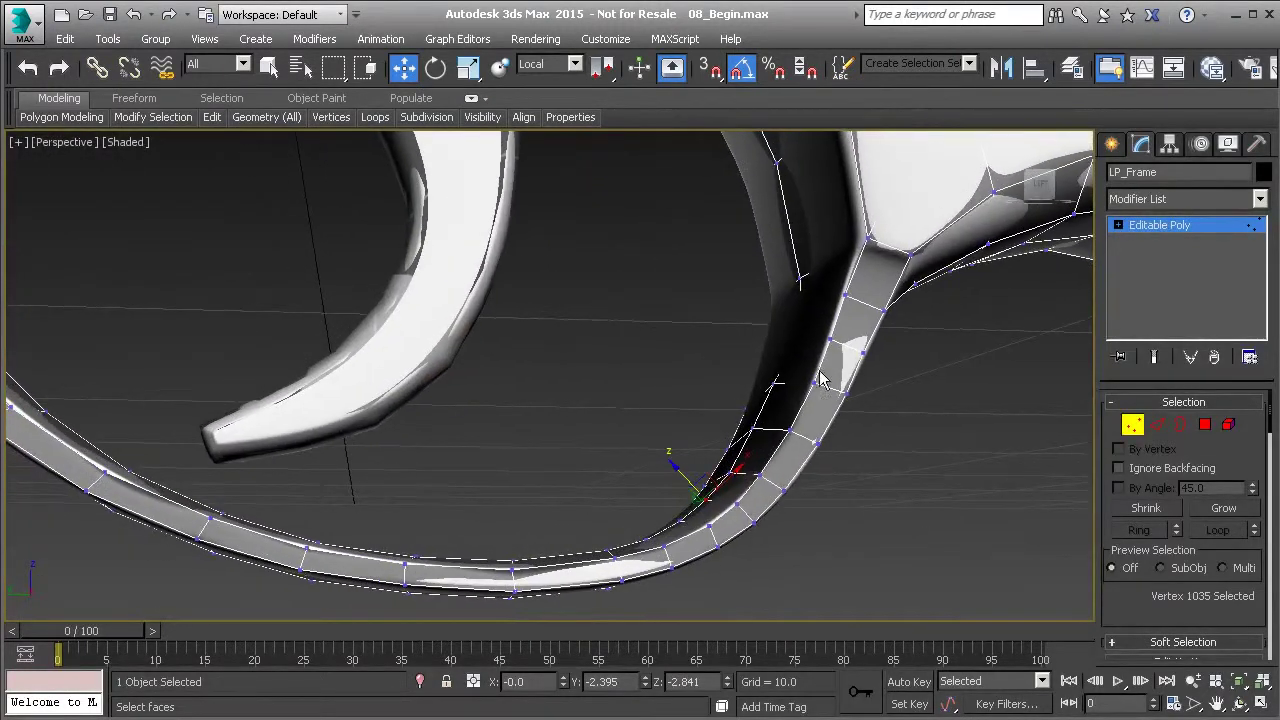
pyautogui.moveTo(264, 501); pyautogui.dragTo(642, 584, button='middle')
pyautogui.moveTo(414, 524); pyautogui.dragTo(340, 344, button='middle')
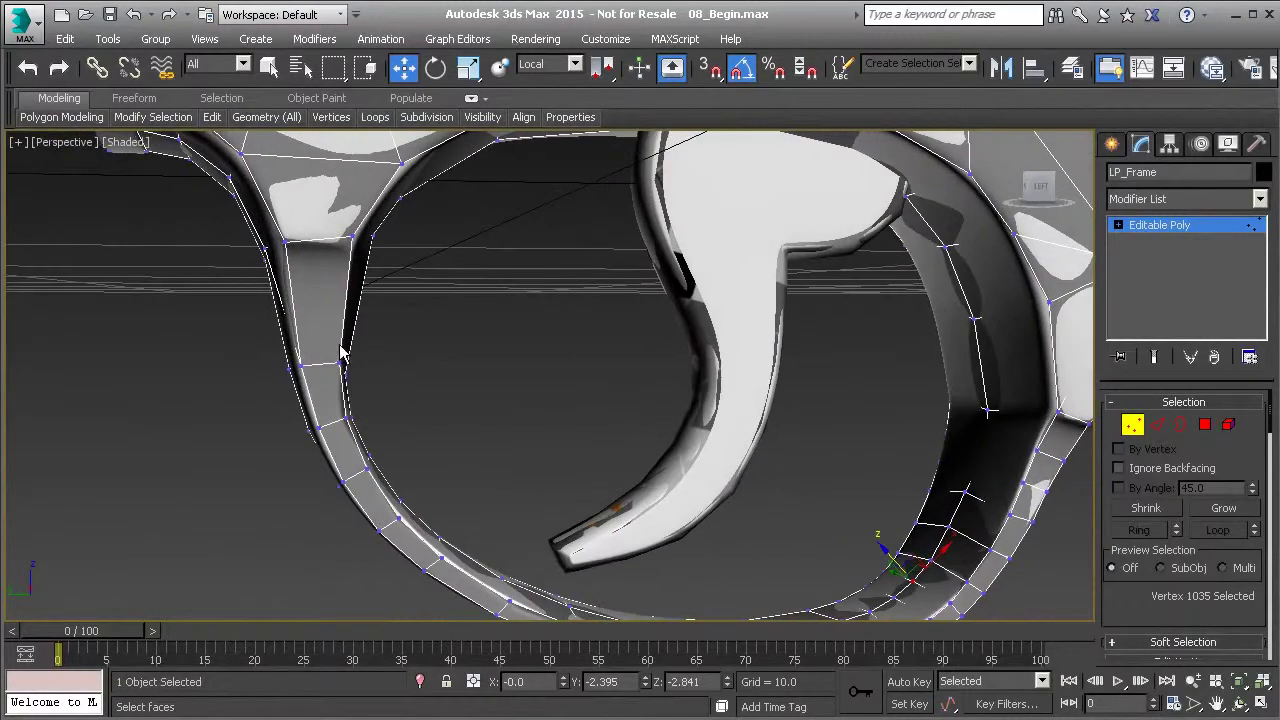
pyautogui.scroll(-5, 368, 374)
pyautogui.moveTo(474, 432)
pyautogui.mouseDown(button='middle')
pyautogui.moveTo(434, 411)
pyautogui.moveTo(485, 424)
pyautogui.mouseUp(button='middle')
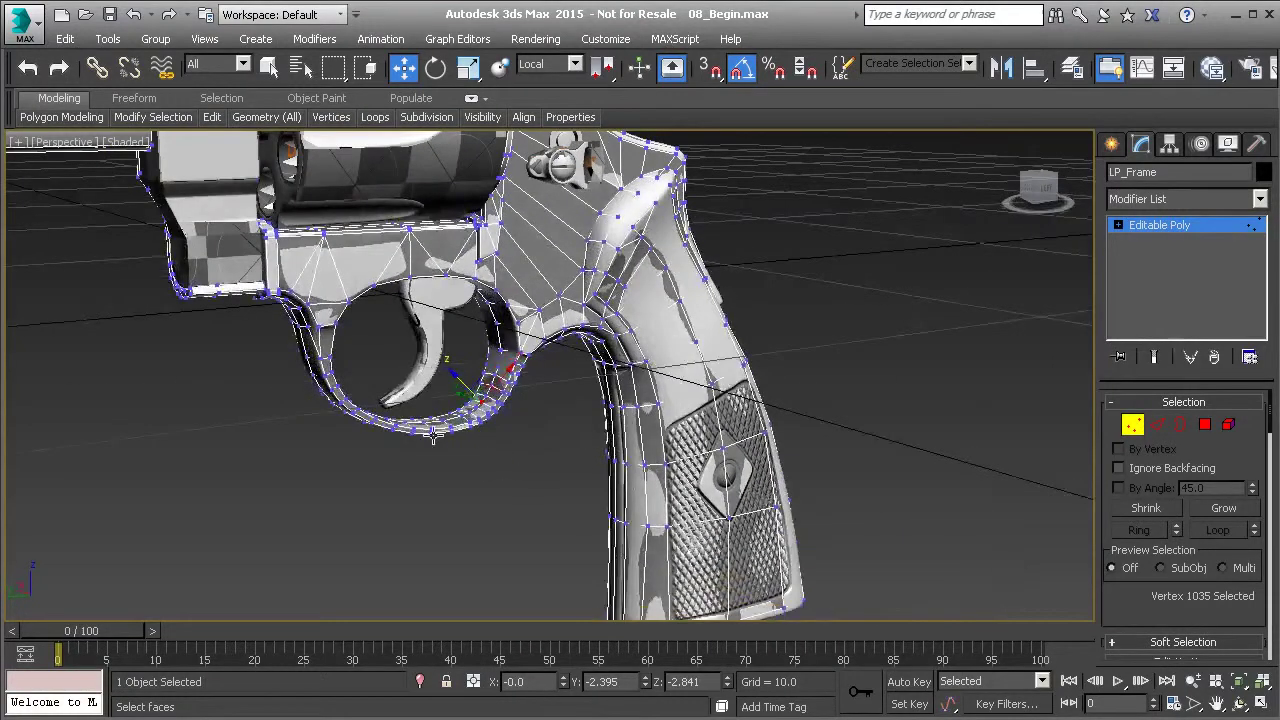
pyautogui.click(1132, 424)
pyautogui.keyDown('alt'); pyautogui.moveTo(1034, 430); pyautogui.dragTo(500, 430, button='middle'); pyautogui.keyUp('alt')
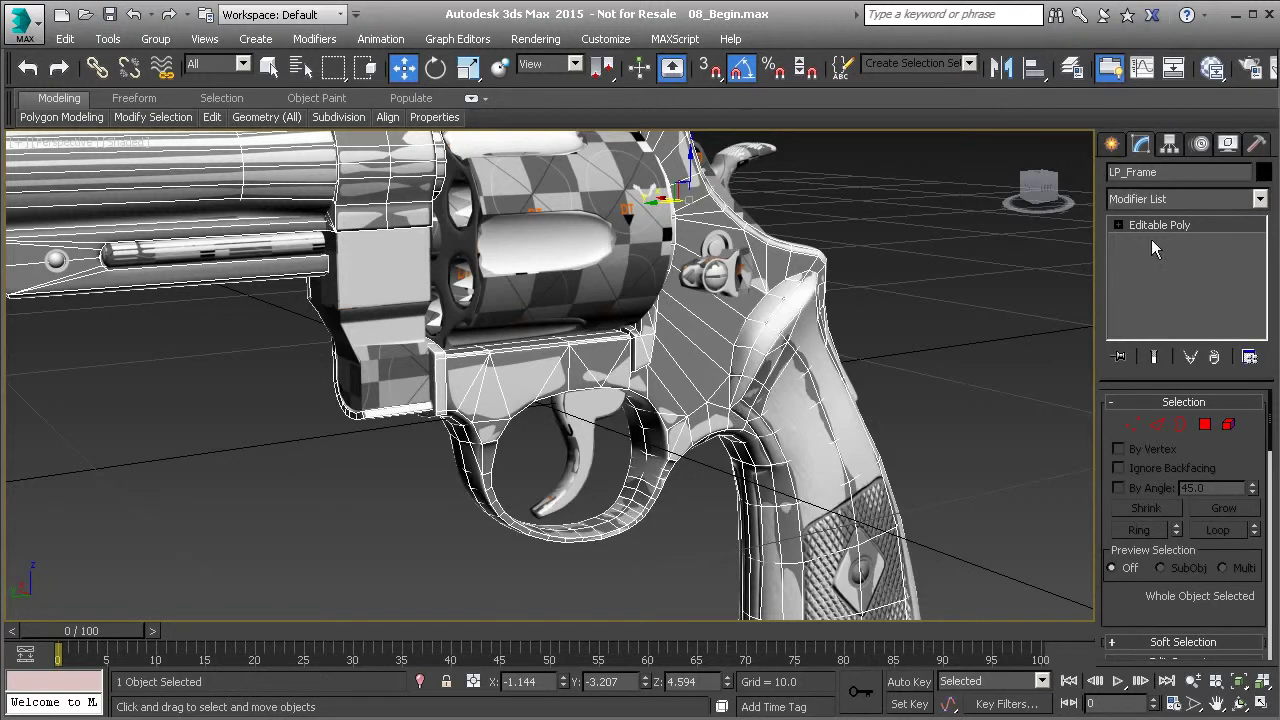
pyautogui.click(1256, 200)
pyautogui.moveTo(1260, 256); pyautogui.dragTo(1230, 666)
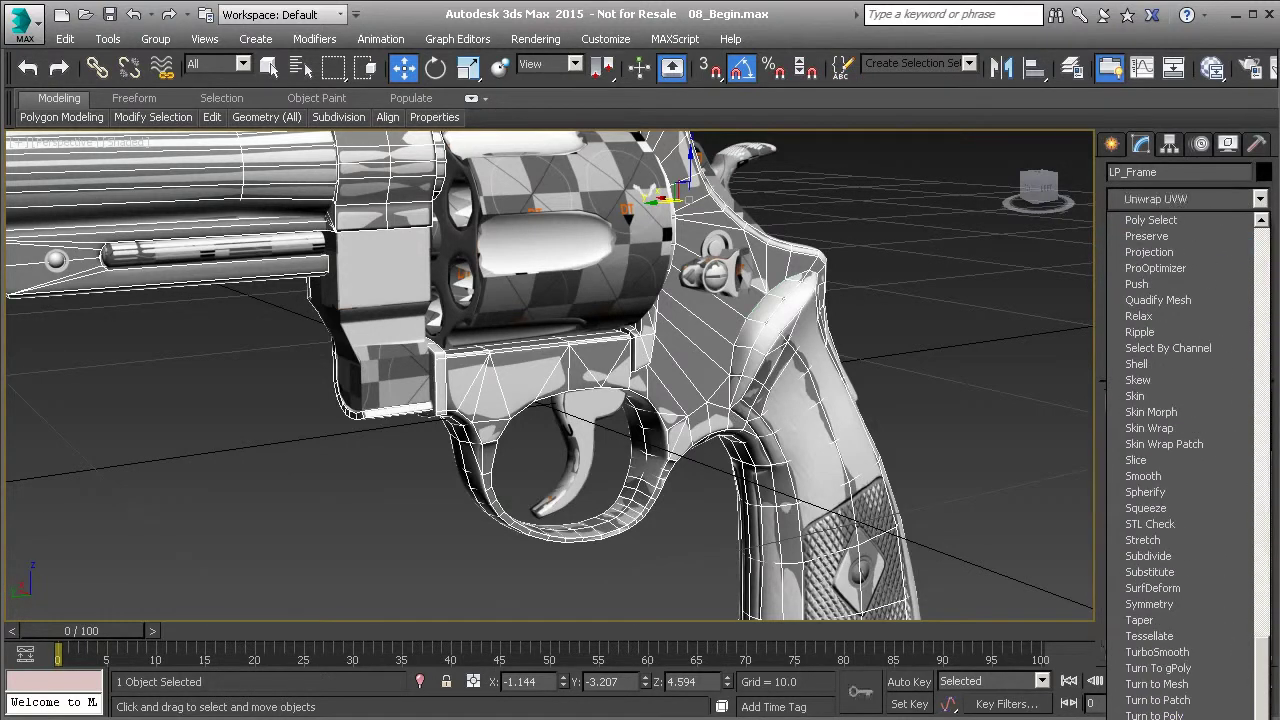
pyautogui.click(1155, 719)
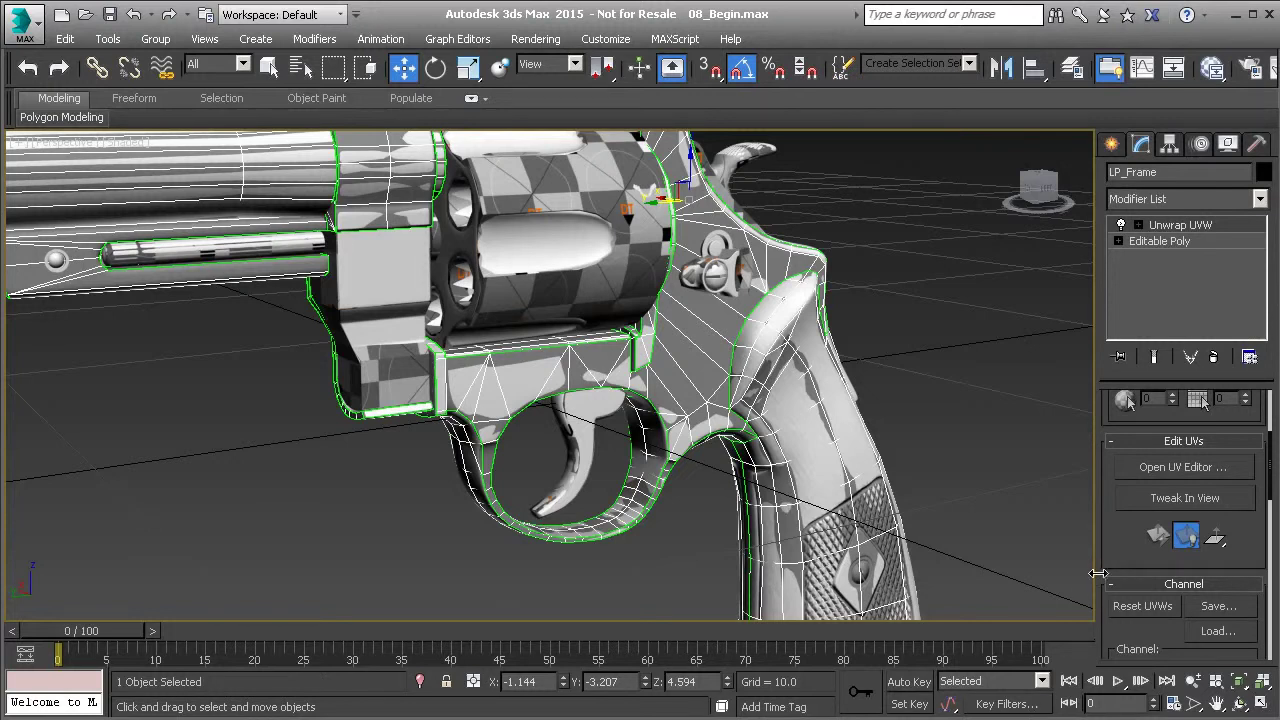
# Open the UV editor for LP_Frame and turn off the map display behind the UV shells
pyautogui.moveTo(1108, 543); pyautogui.dragTo(1110, 473)
pyautogui.scroll(-10, 1130, 510)
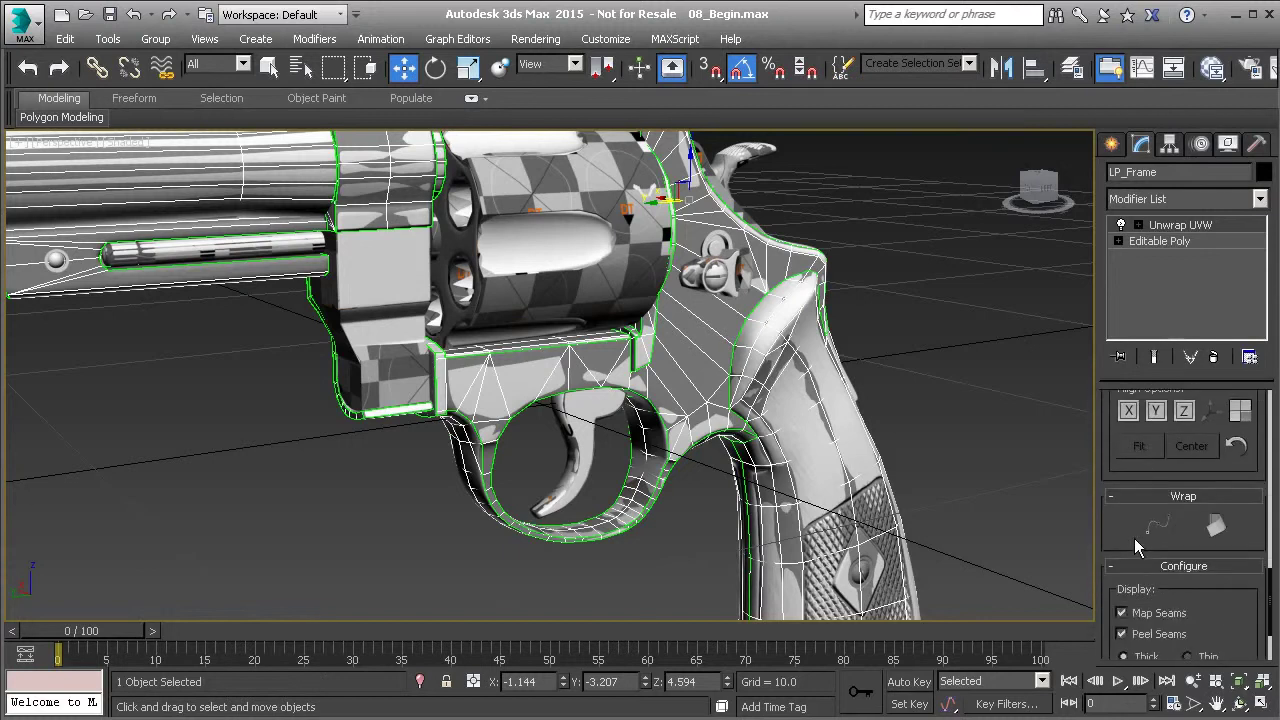
pyautogui.scroll(-3, 1135, 540)
pyautogui.scroll(10, 1136, 553)
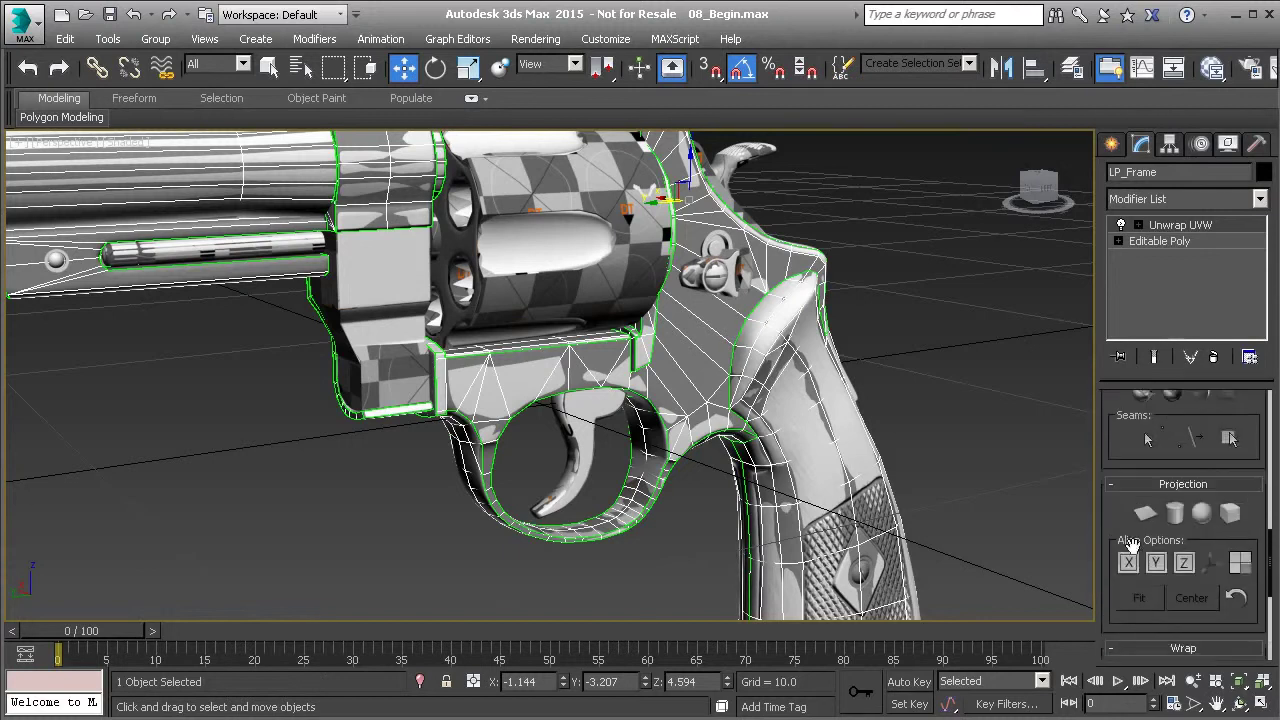
pyautogui.scroll(3, 1136, 555)
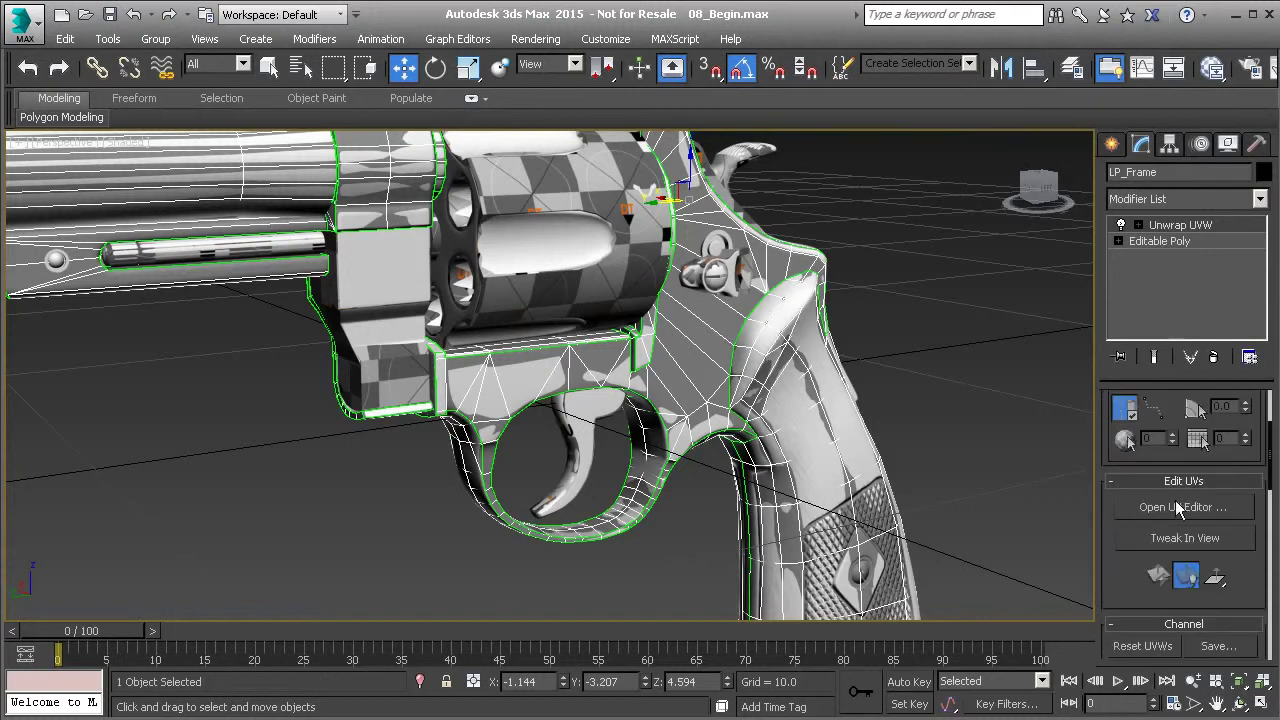
pyautogui.click(1183, 507)
pyautogui.moveTo(40, 22); pyautogui.dragTo(412, 21)
pyautogui.click(482, 66)
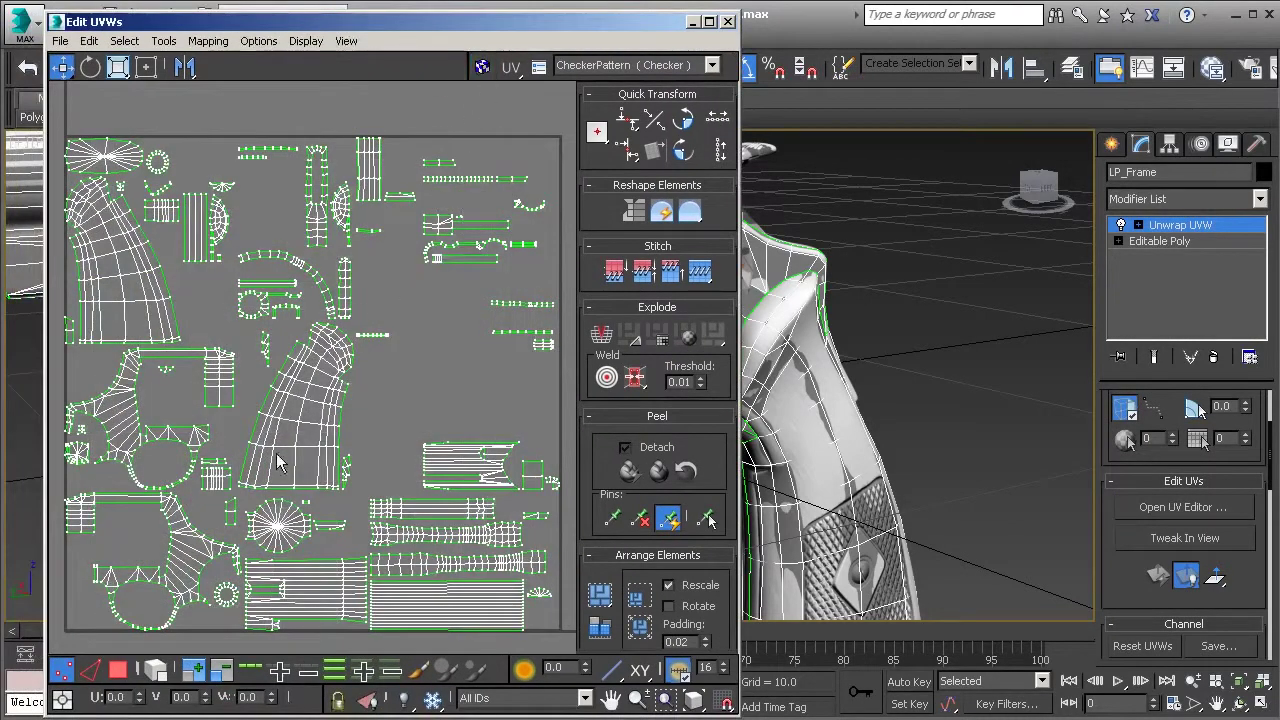
# Enable polygon selection by element and select the upper frame side shell containing the trigger guard outline
pyautogui.scroll(8, 270, 460)
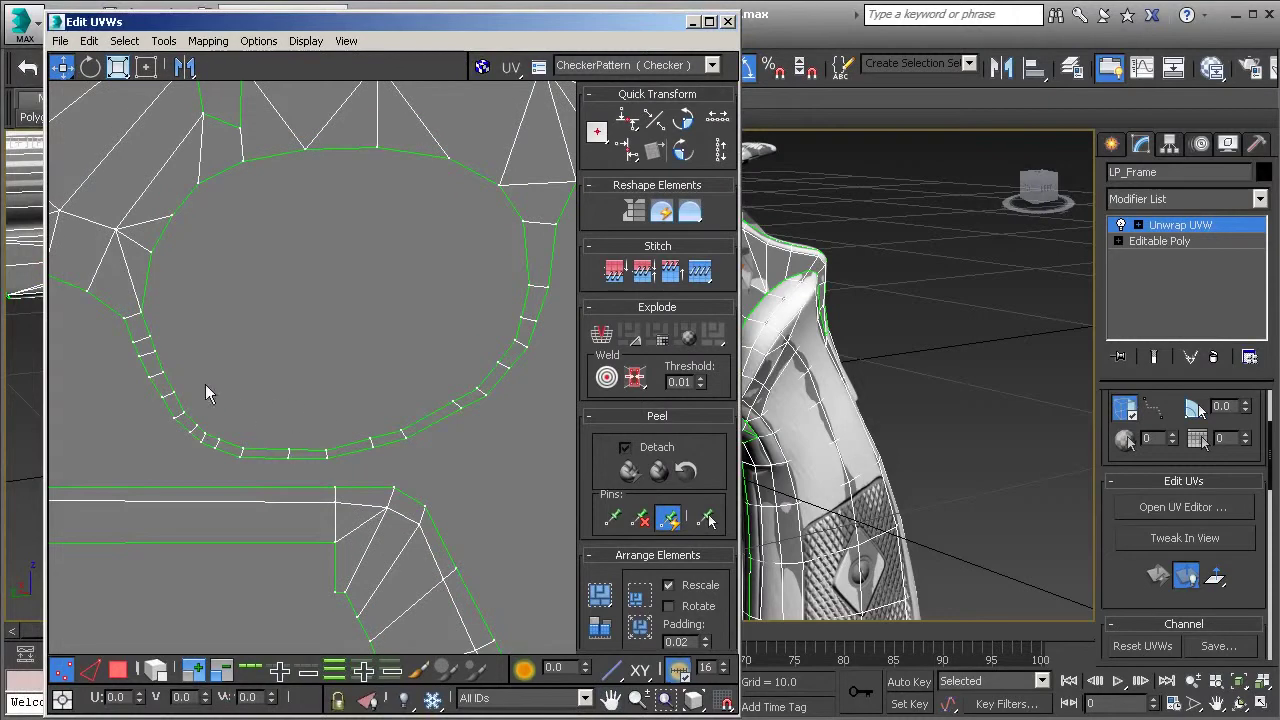
pyautogui.click(118, 669)
pyautogui.click(155, 669)
pyautogui.moveTo(118, 336); pyautogui.dragTo(186, 392)
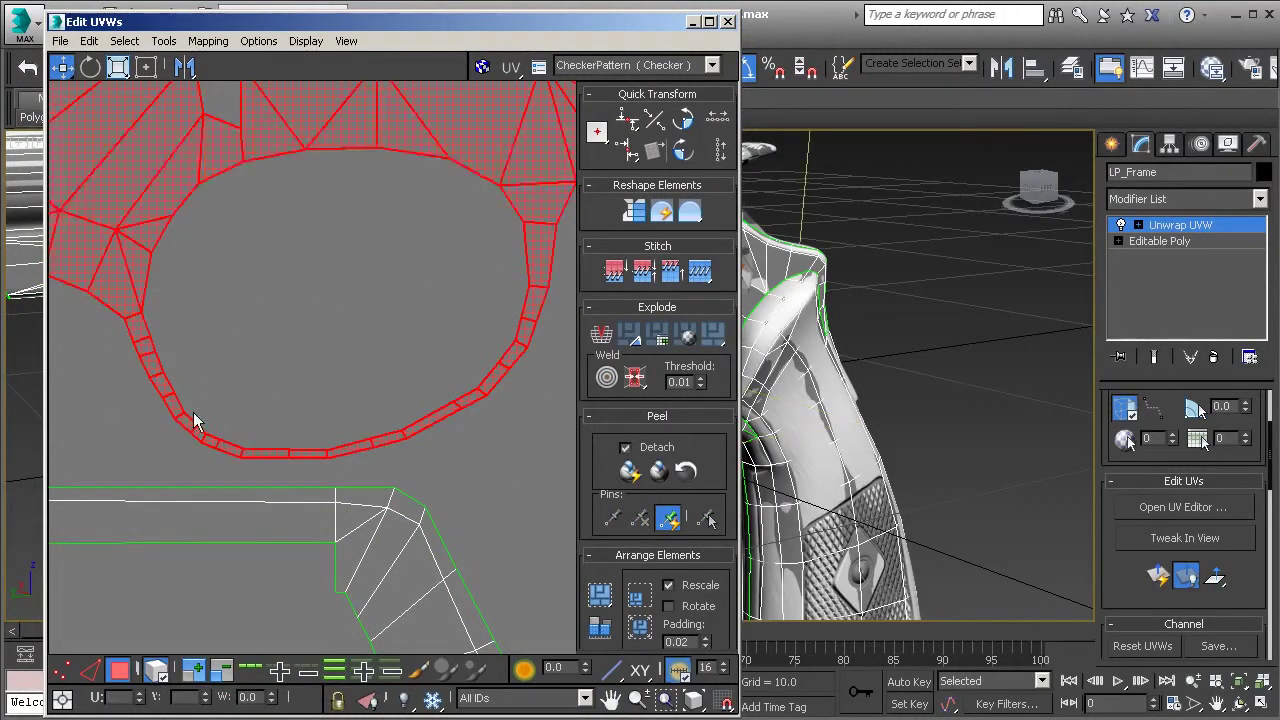
pyautogui.scroll(-5, 254, 357)
pyautogui.moveTo(195, 280); pyautogui.dragTo(223, 287, button='middle')
pyautogui.moveTo(322, 220); pyautogui.dragTo(316, 267, button='middle')
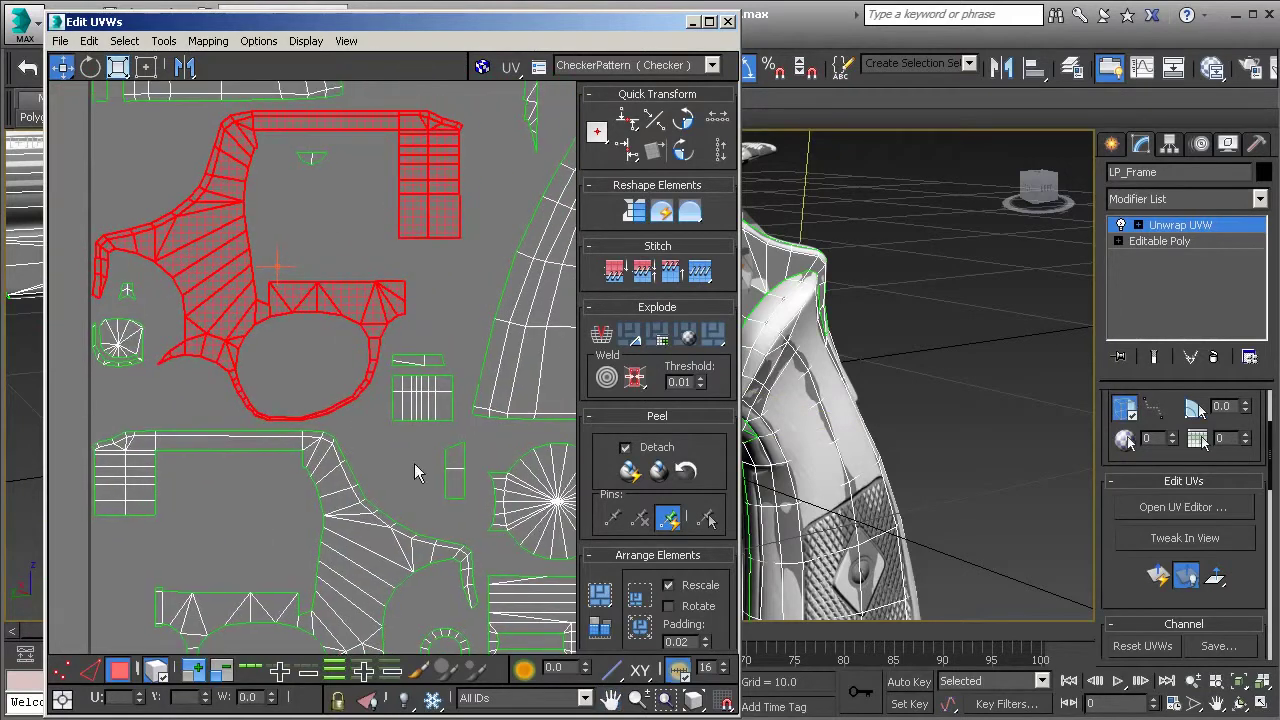
# Relax the selected frame side shell using Relax By Polygon Angles with 100 iterations and an amount of 0.1
pyautogui.click(164, 41)
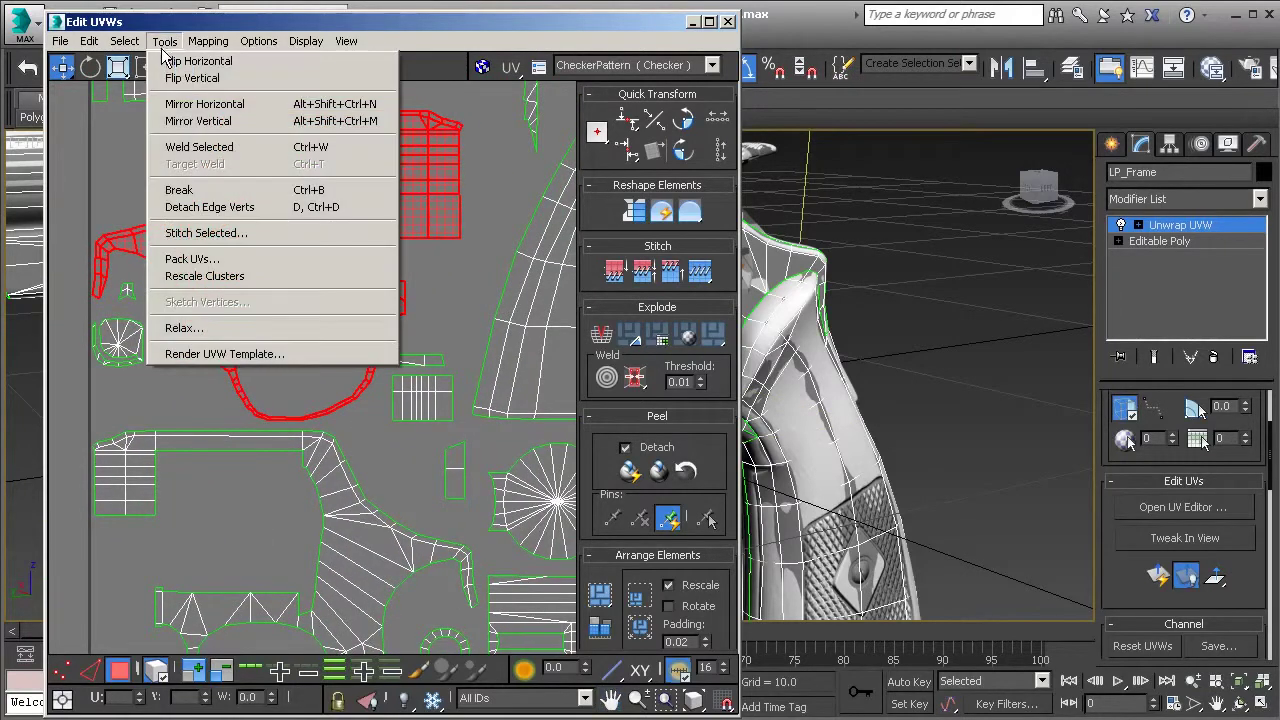
pyautogui.click(195, 328)
pyautogui.click(201, 94)
pyautogui.click(175, 116)
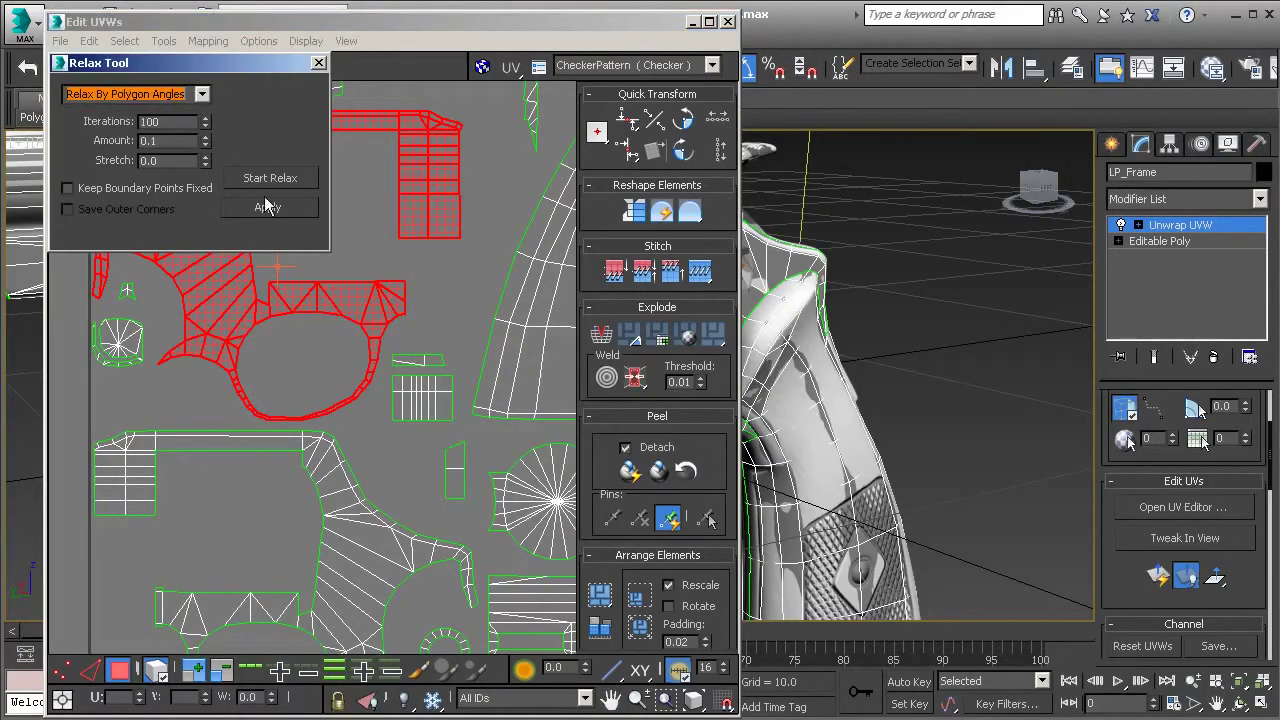
pyautogui.click(268, 186)
pyautogui.click(268, 186)
pyautogui.click(268, 186)
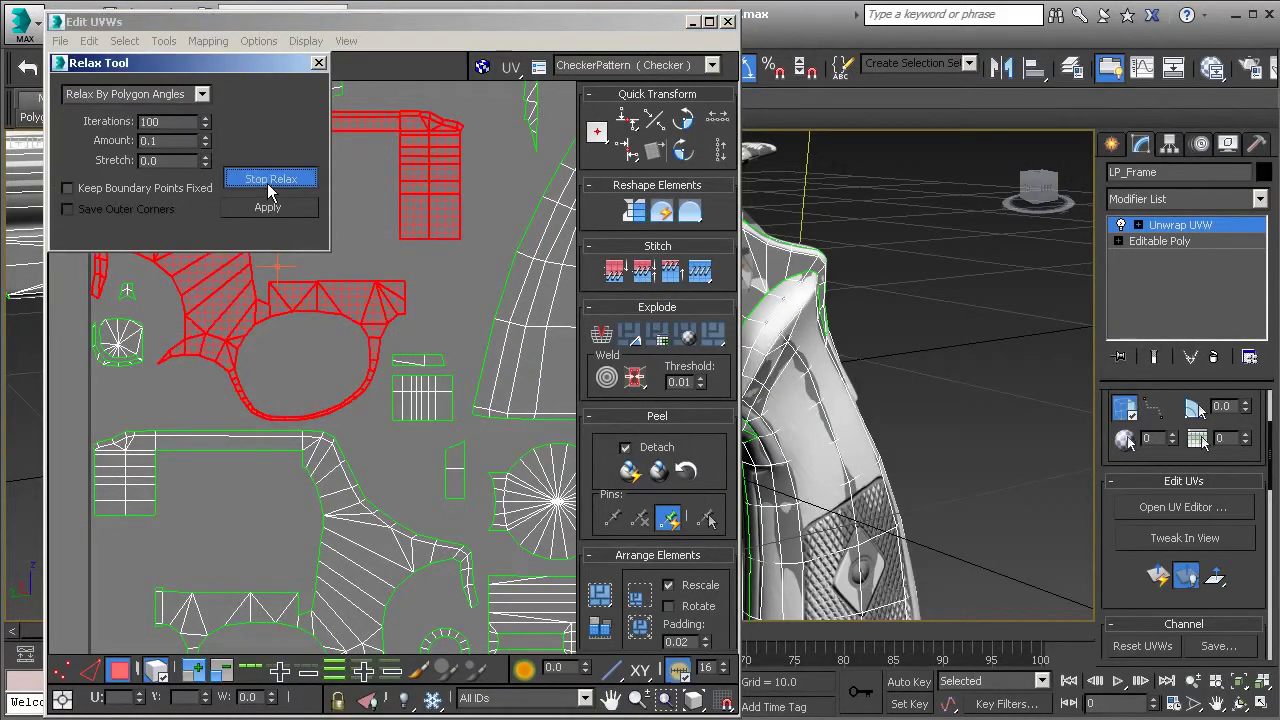
pyautogui.click(268, 186)
# Select the opposite frame side shell and relax it by polygon angles as well
pyautogui.moveTo(287, 373); pyautogui.dragTo(302, 182, button='middle')
pyautogui.click(337, 423)
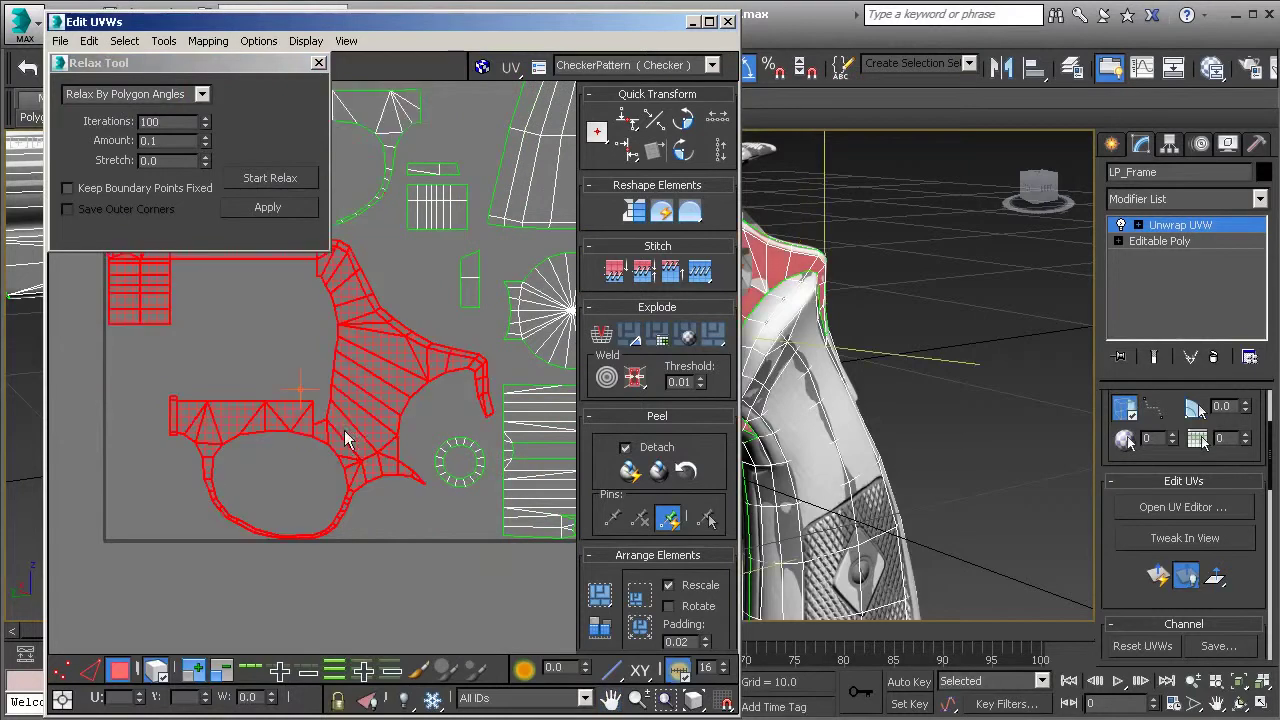
pyautogui.click(254, 180)
pyautogui.click(256, 181)
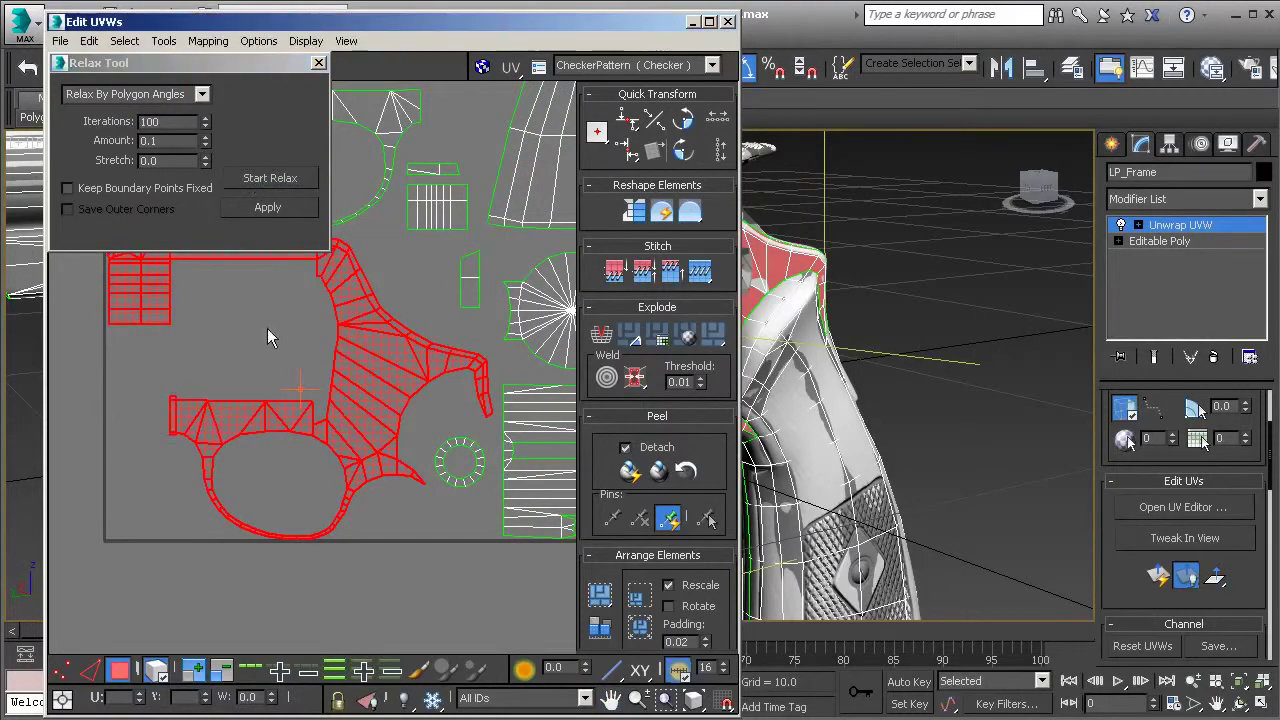
# Examine the relaxed frame side shells around the trigger guard and the surrounding UV layout
pyautogui.moveTo(270, 279); pyautogui.dragTo(303, 357, button='middle')
pyautogui.scroll(5, 303, 357)
pyautogui.moveTo(455, 338); pyautogui.dragTo(291, 374, button='middle')
pyautogui.scroll(-4, 291, 374)
pyautogui.click(331, 395)
pyautogui.moveTo(366, 391); pyautogui.dragTo(354, 389, button='middle')
pyautogui.scroll(-2, 354, 389)
pyautogui.moveTo(440, 417); pyautogui.dragTo(428, 411, button='middle')
# Select the two long trigger guard strip shells and relax them by polygon angles with 100 iterations and an amount of 0.1
pyautogui.moveTo(803, 502); pyautogui.dragTo(1002, 504, button='middle')
pyautogui.scroll(4, 857, 508)
pyautogui.keyDown('alt'); pyautogui.moveTo(857, 508); pyautogui.dragTo(817, 413, button='middle'); pyautogui.keyUp('alt')
pyautogui.click(911, 500)
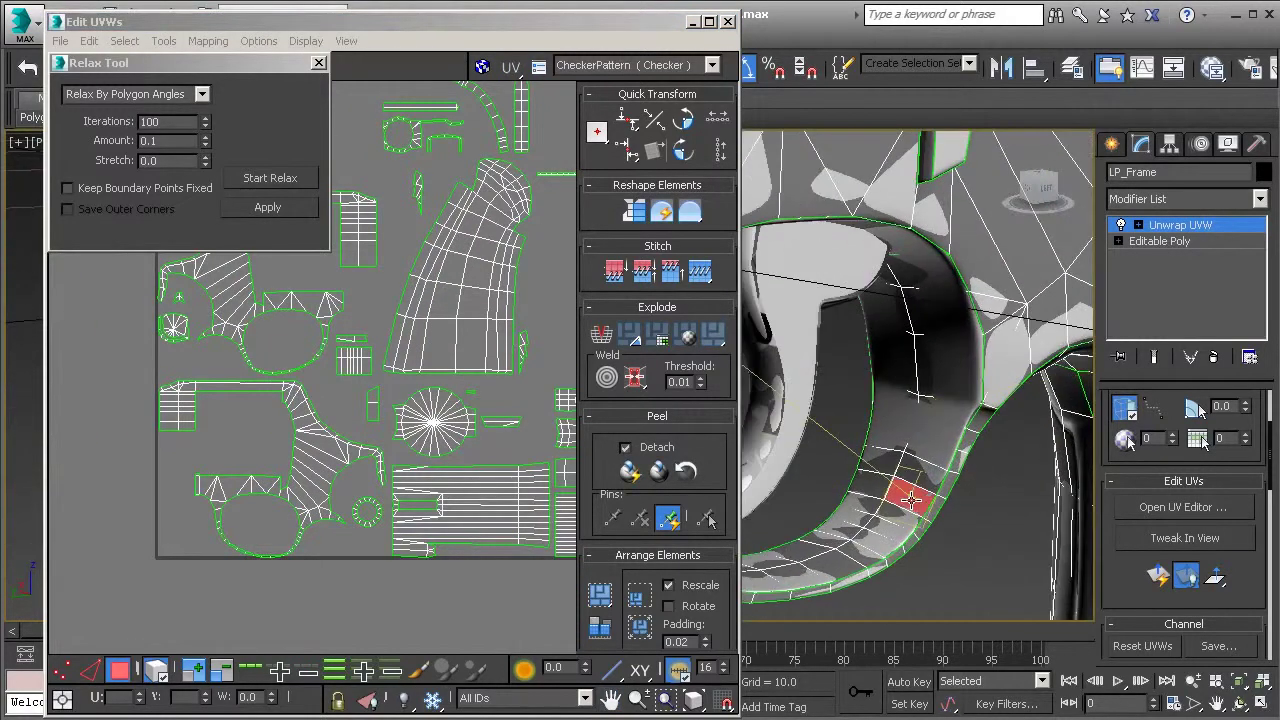
pyautogui.scroll(-3, 342, 405)
pyautogui.scroll(6, 342, 400)
pyautogui.click(395, 369)
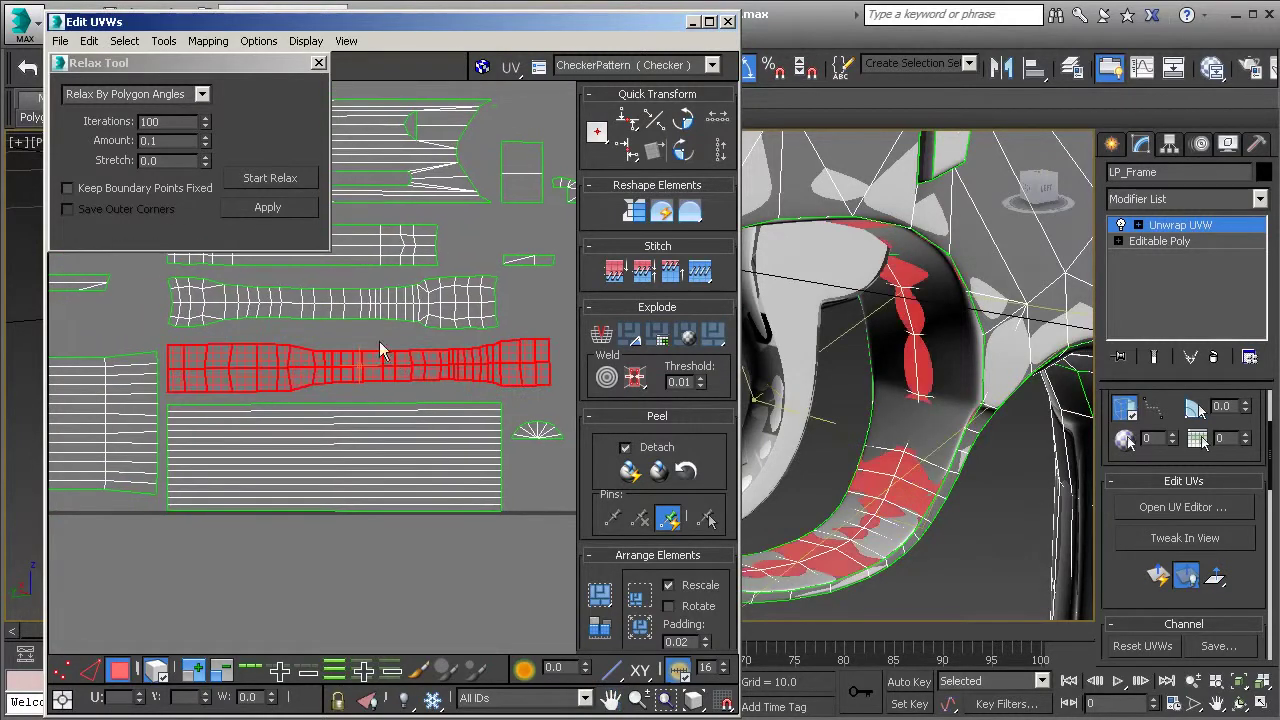
pyautogui.keyDown('ctrl'); pyautogui.click(369, 307); pyautogui.keyUp('ctrl')
pyautogui.keyDown('alt'); pyautogui.moveTo(912, 543); pyautogui.dragTo(900, 462, button='middle'); pyautogui.keyUp('alt')
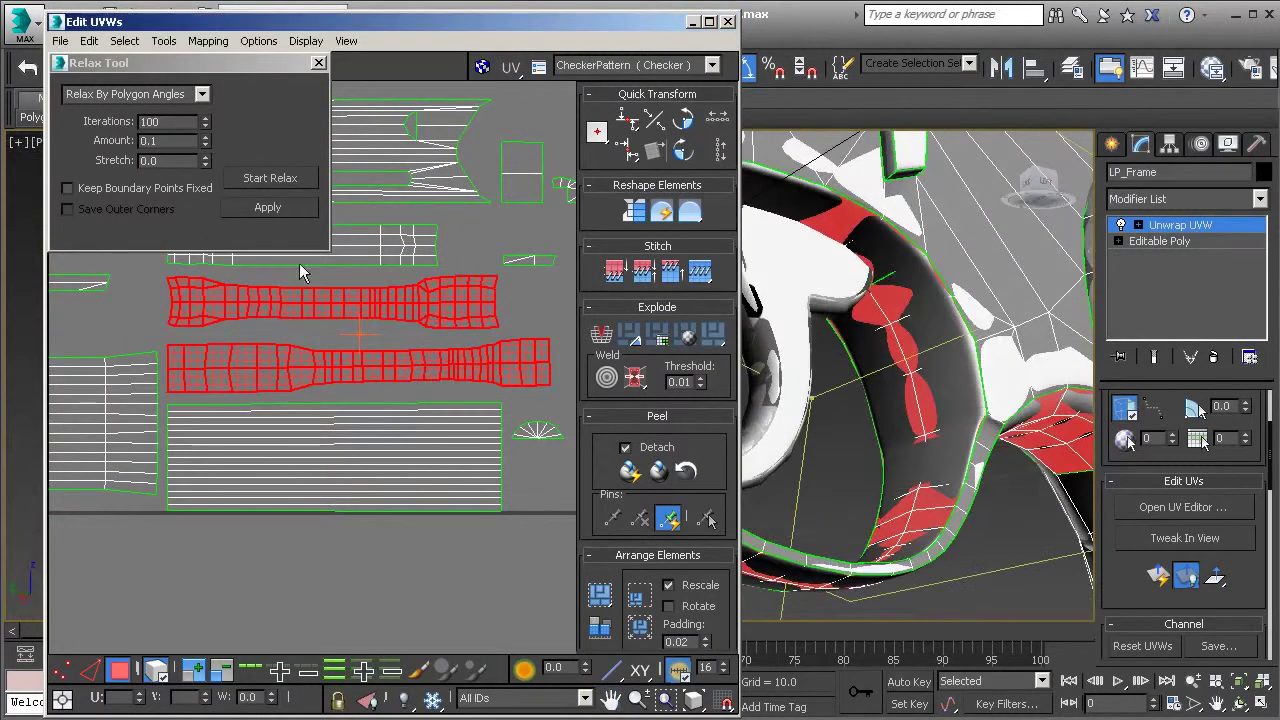
pyautogui.click(268, 179)
pyautogui.click(269, 179)
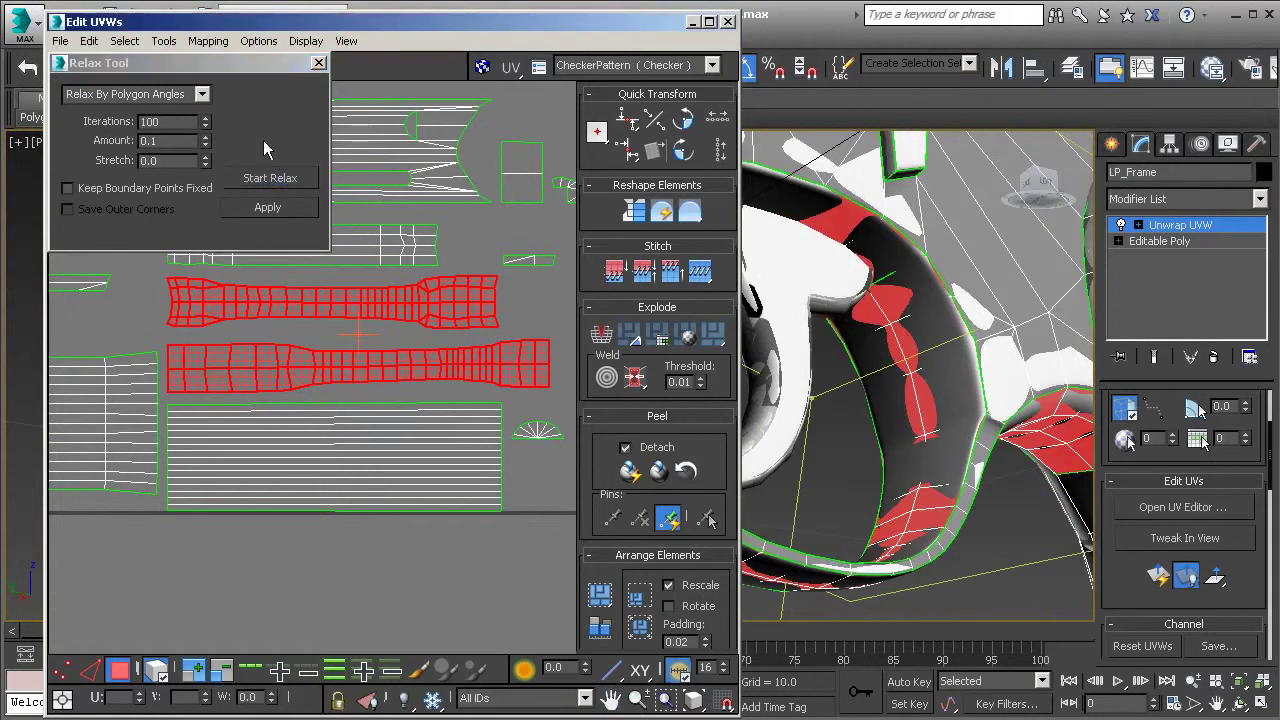
# Close the Relax Tool and the UV editor and inspect the trigger guard on the whole revolver
pyautogui.click(319, 62)
pyautogui.scroll(-8, 370, 275)
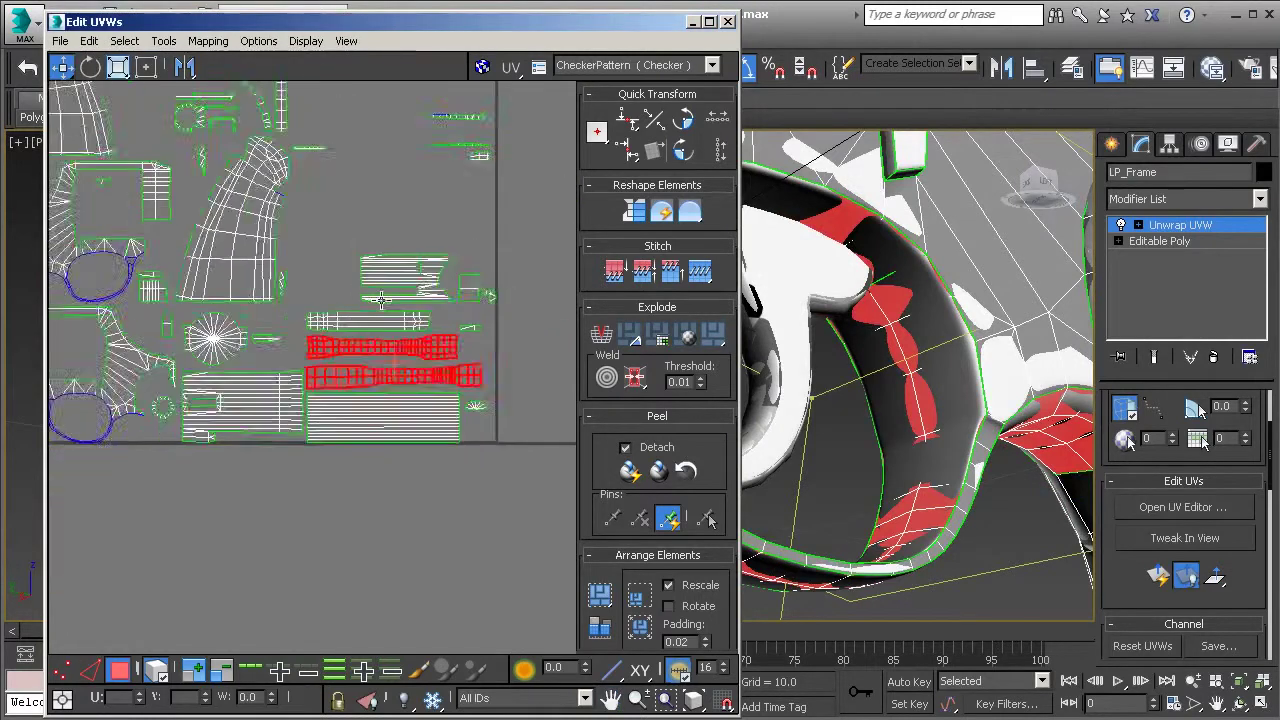
pyautogui.moveTo(388, 281); pyautogui.dragTo(398, 299, button='middle')
pyautogui.click(728, 21)
pyautogui.moveTo(645, 272); pyautogui.dragTo(467, 297, button='middle')
pyautogui.keyDown('alt'); pyautogui.moveTo(541, 283); pyautogui.dragTo(459, 274, button='middle'); pyautogui.keyUp('alt')
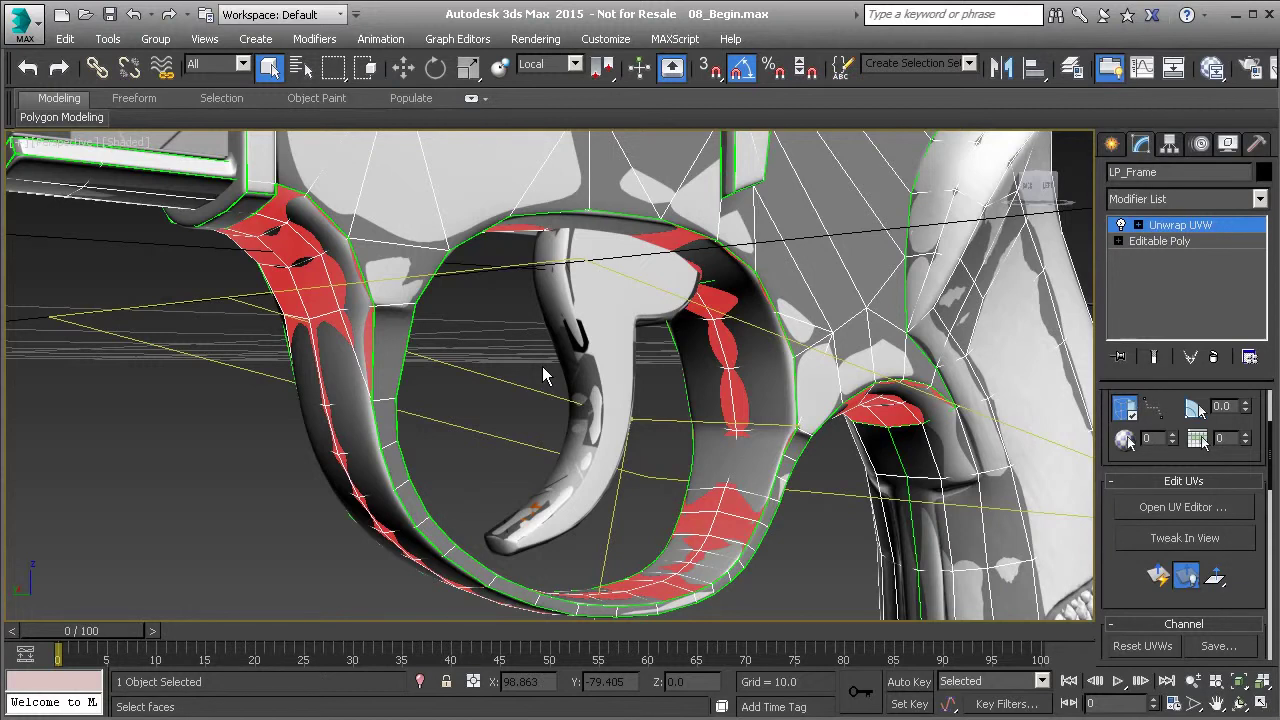
pyautogui.scroll(-8, 542, 366)
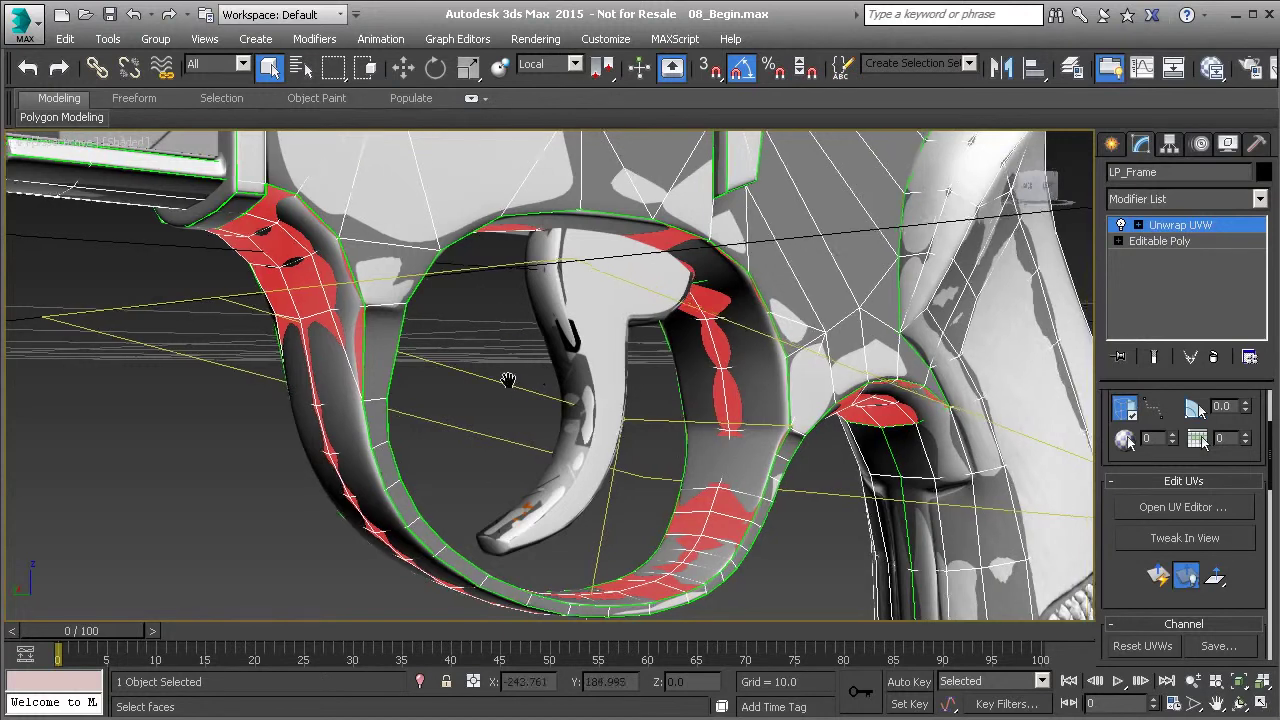
pyautogui.keyDown('alt'); pyautogui.moveTo(540, 406); pyautogui.dragTo(579, 425, button='middle'); pyautogui.keyUp('alt')
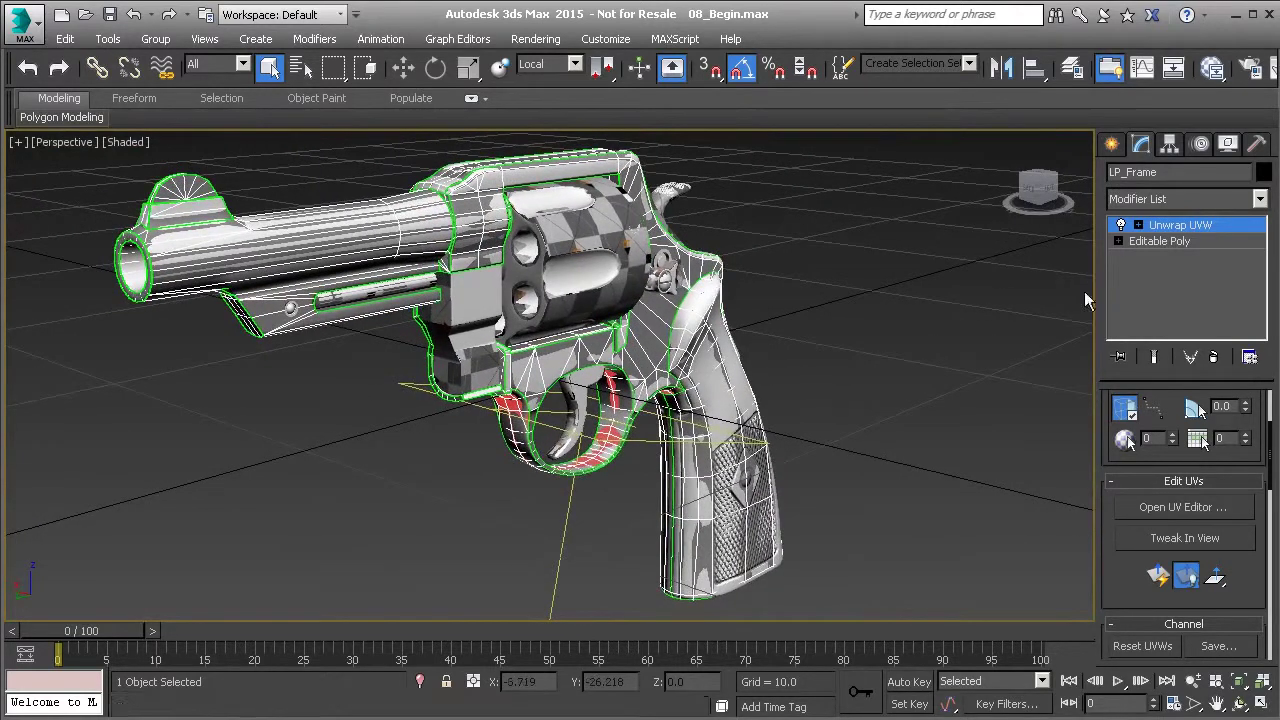
# Leave the Unwrap UVW sub-object level and convert LP_Frame to an Editable Poly
pyautogui.click(1175, 227)
pyautogui.rightClick(643, 354)
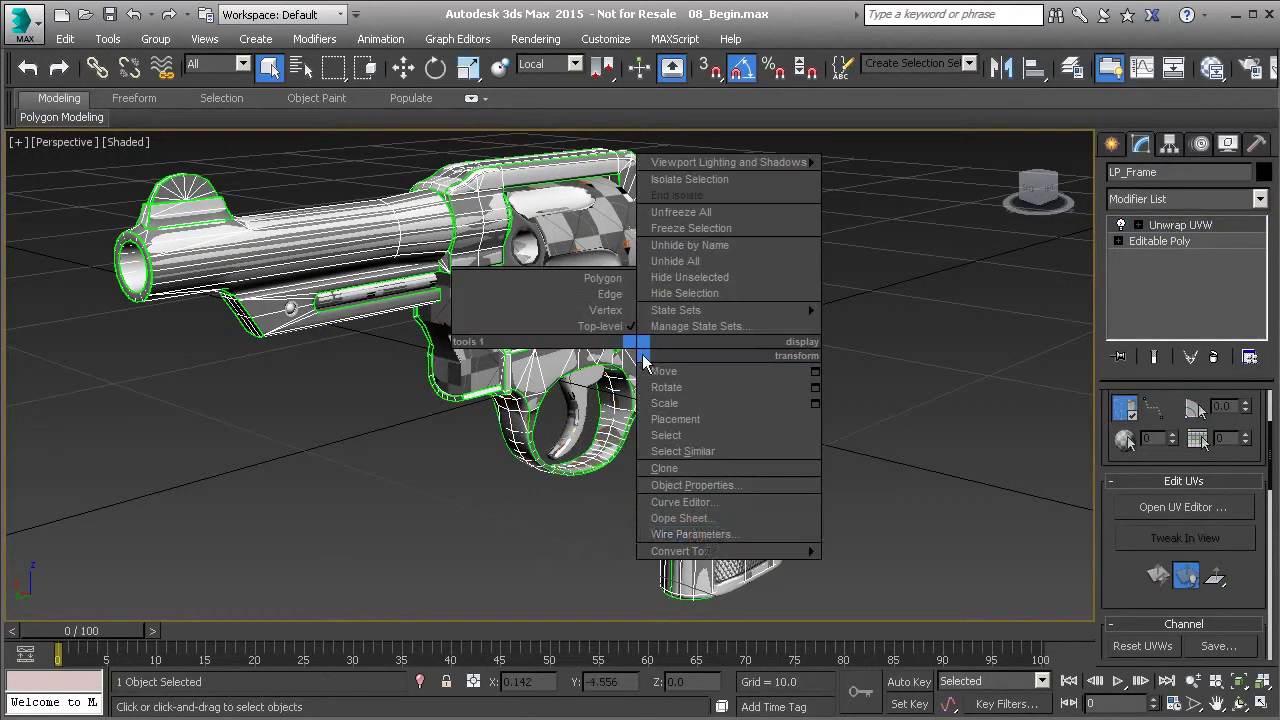
pyautogui.moveTo(768, 556)
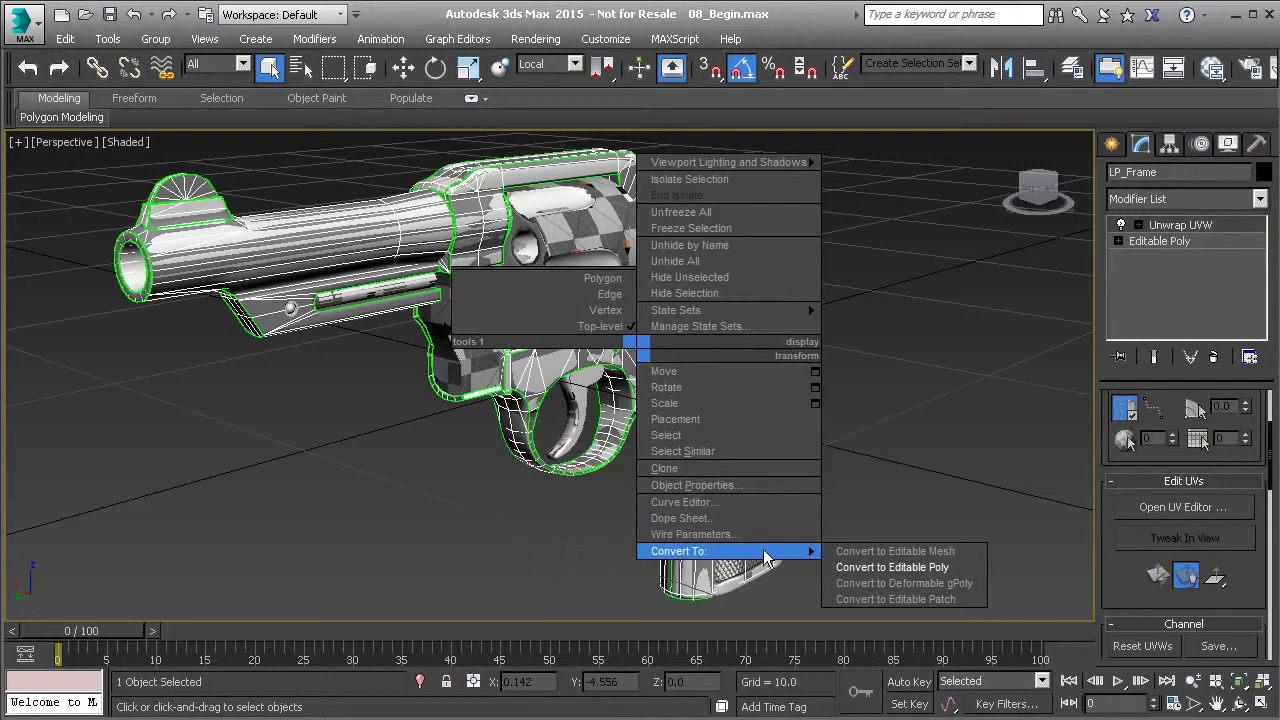
pyautogui.click(883, 568)
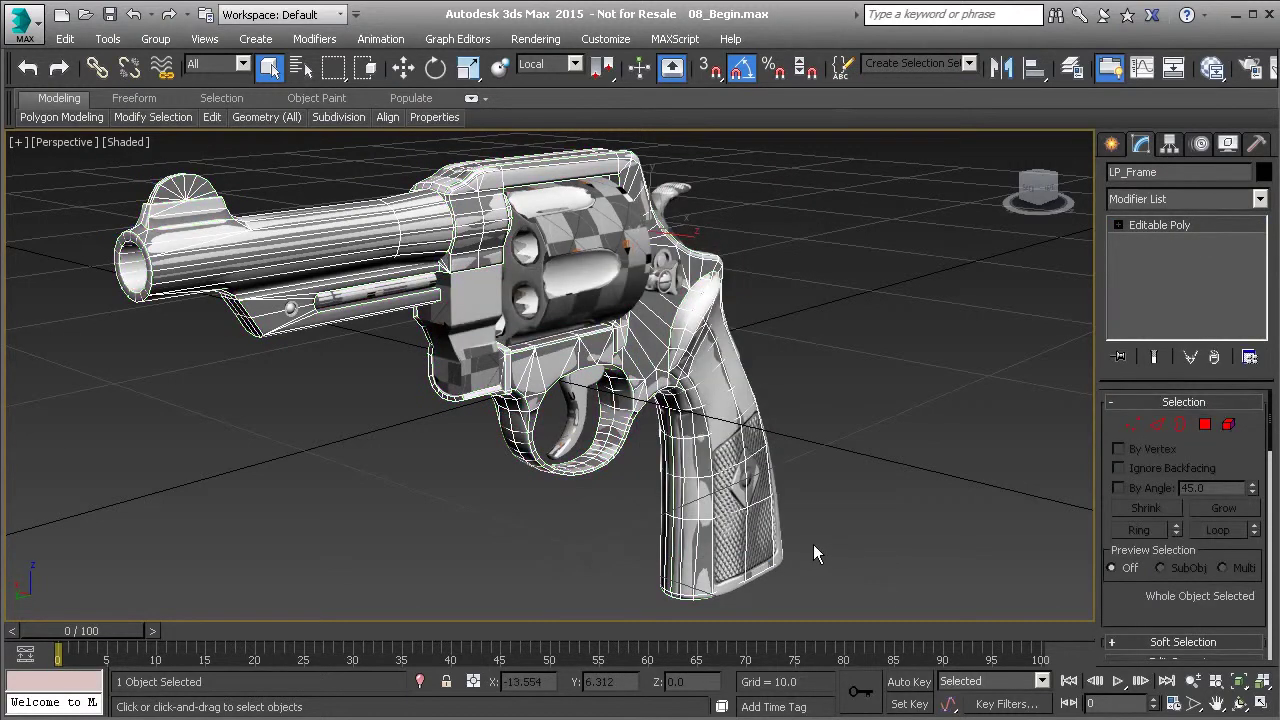
# Open Render To Texture for LP_Frame and delete the DiffuseMap output element
pyautogui.scroll(3, 566, 465)
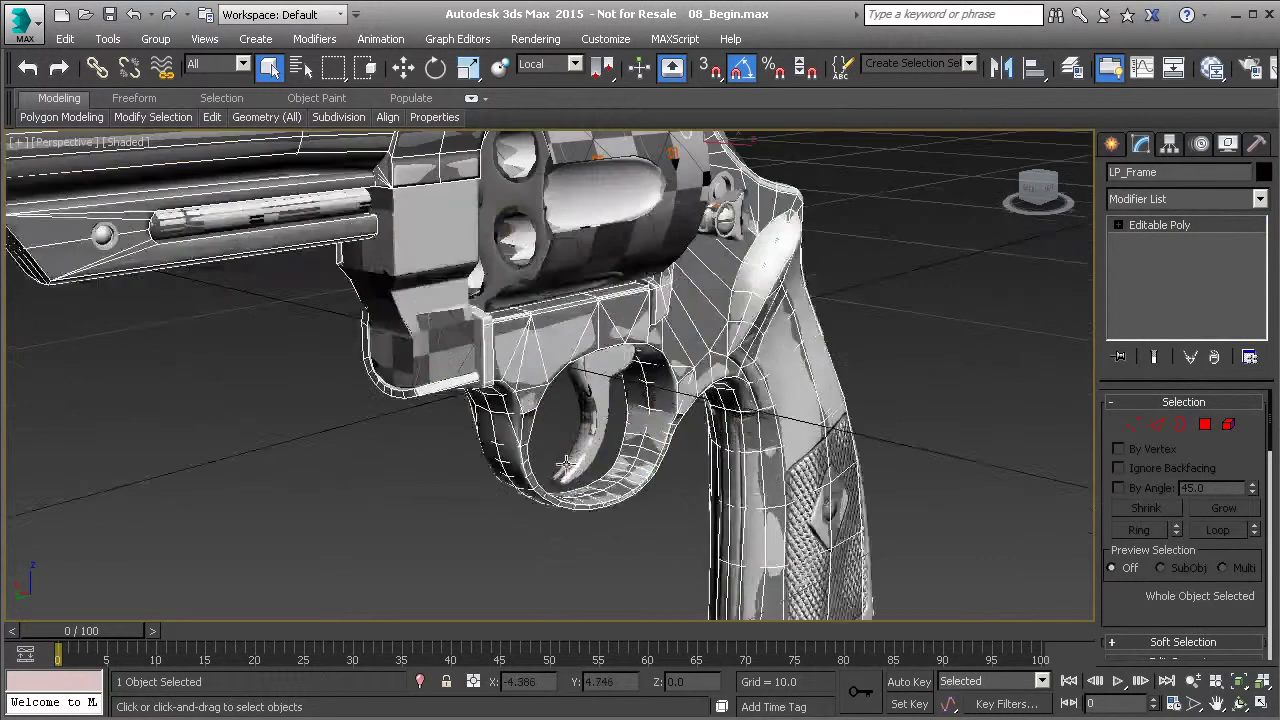
pyautogui.scroll(2, 568, 464)
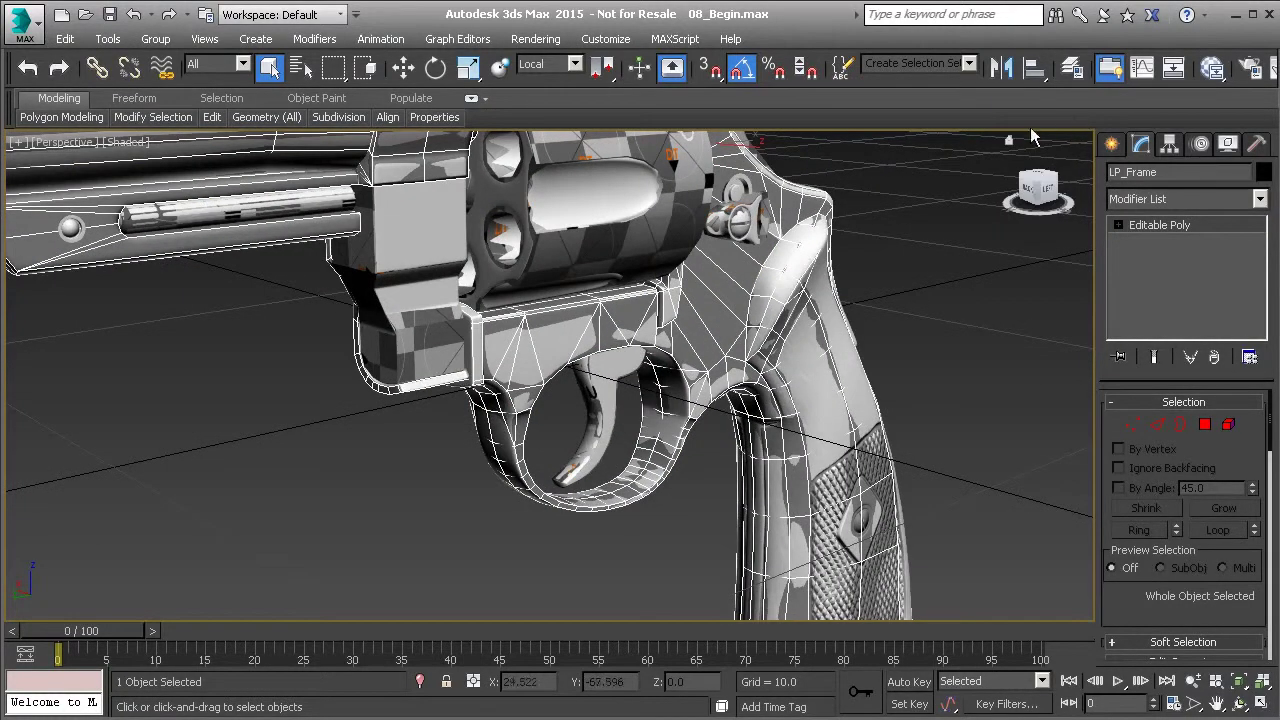
pyautogui.press('0')
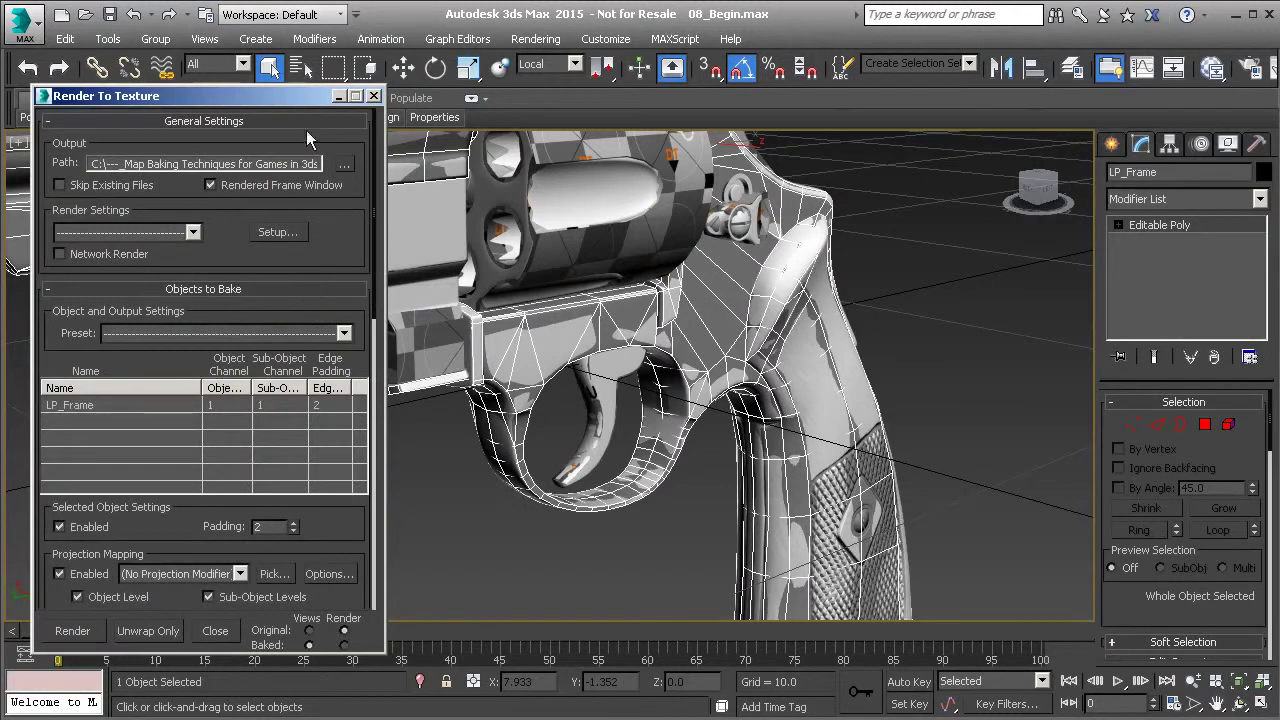
pyautogui.scroll(-10, 308, 137)
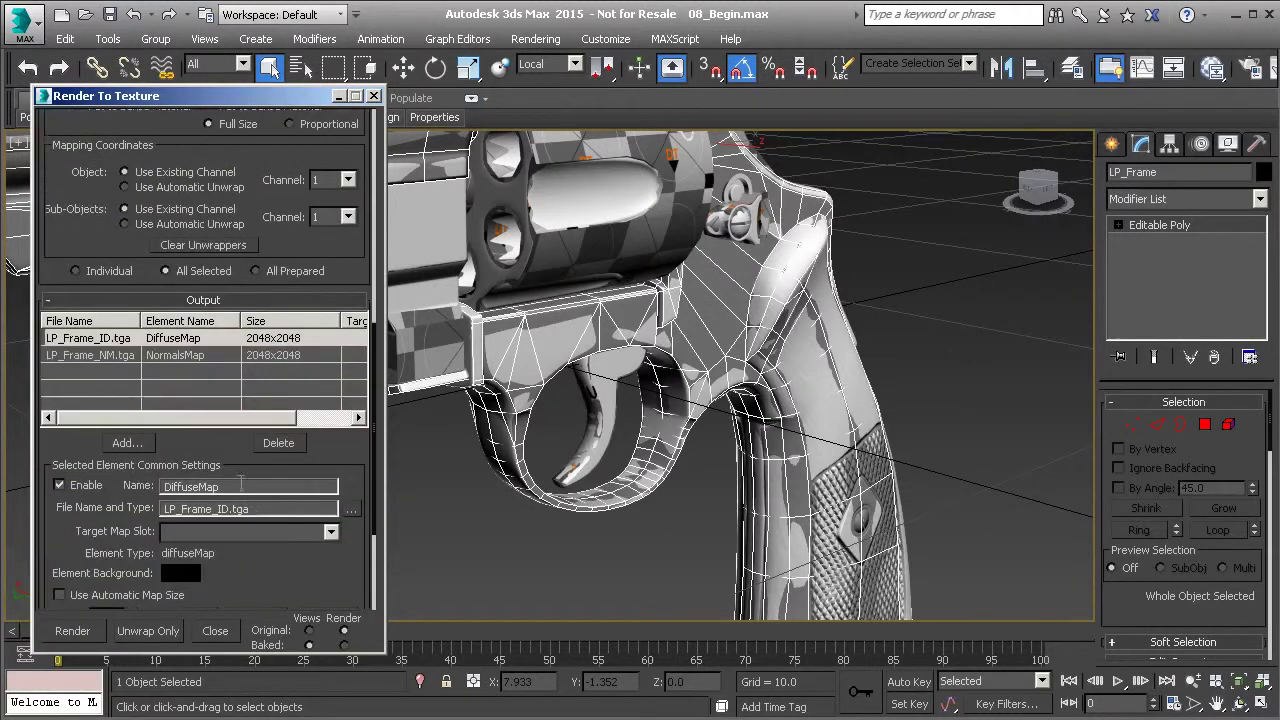
pyautogui.click(160, 358)
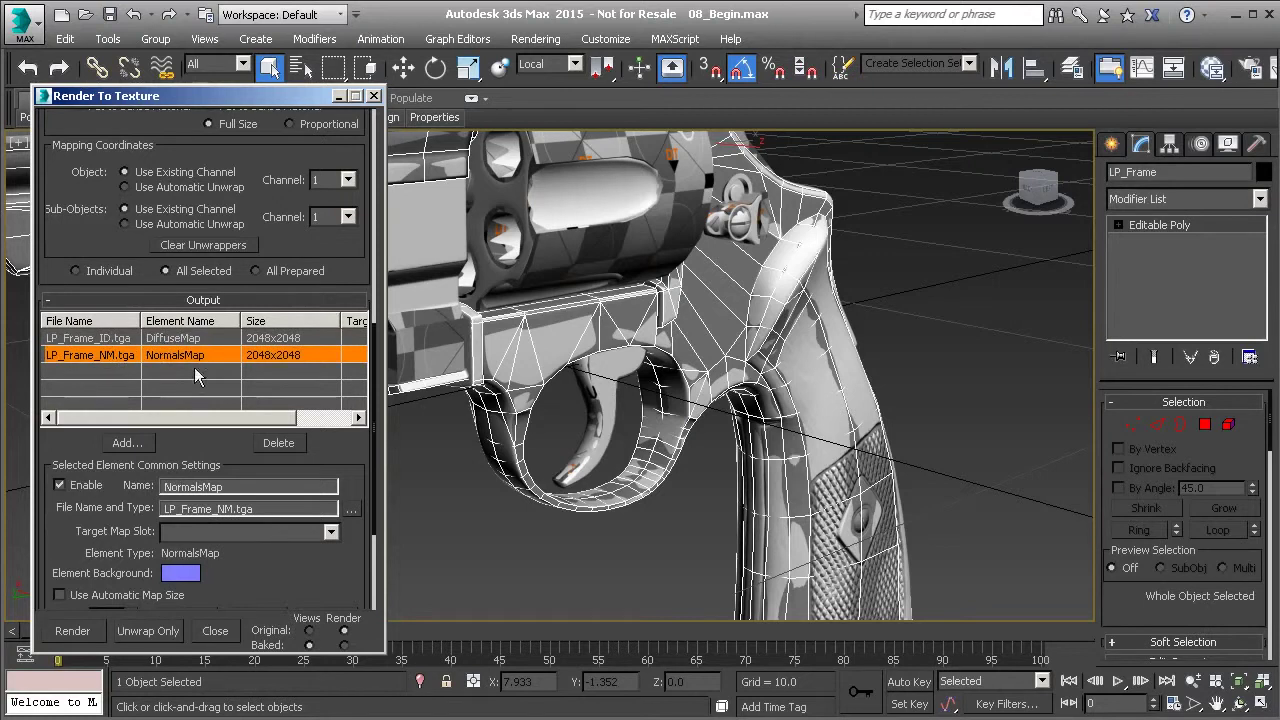
pyautogui.click(142, 338)
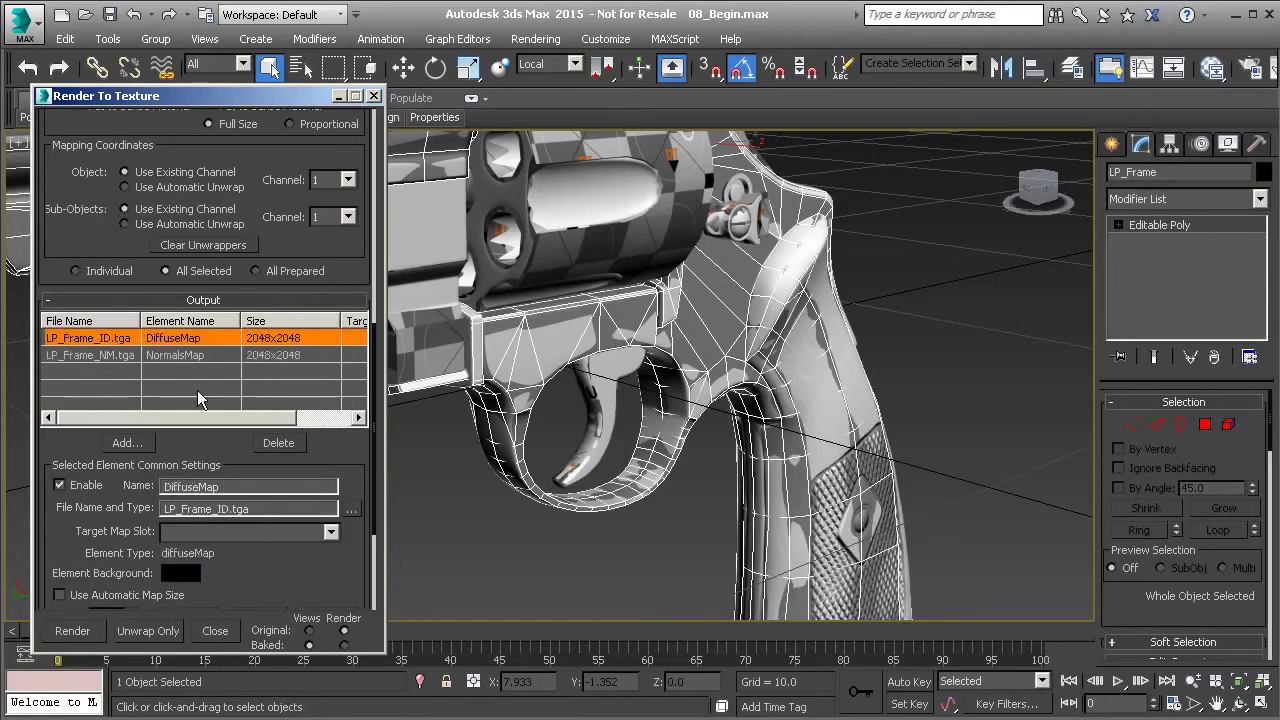
pyautogui.click(279, 443)
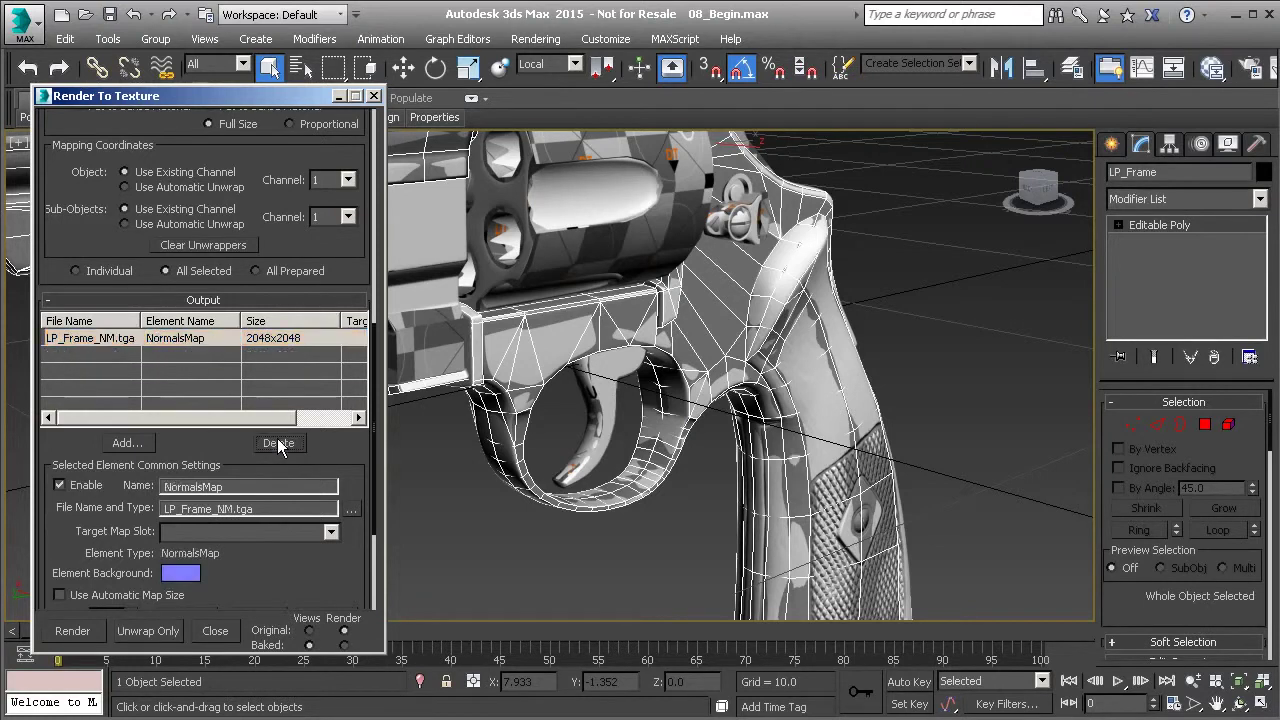
# Set the NormalsMap output file to LP_Revolver_NM_Revised.tga in the images folder, accepting the 32-bit compressed Targa settings
pyautogui.moveTo(335, 450); pyautogui.dragTo(311, 318)
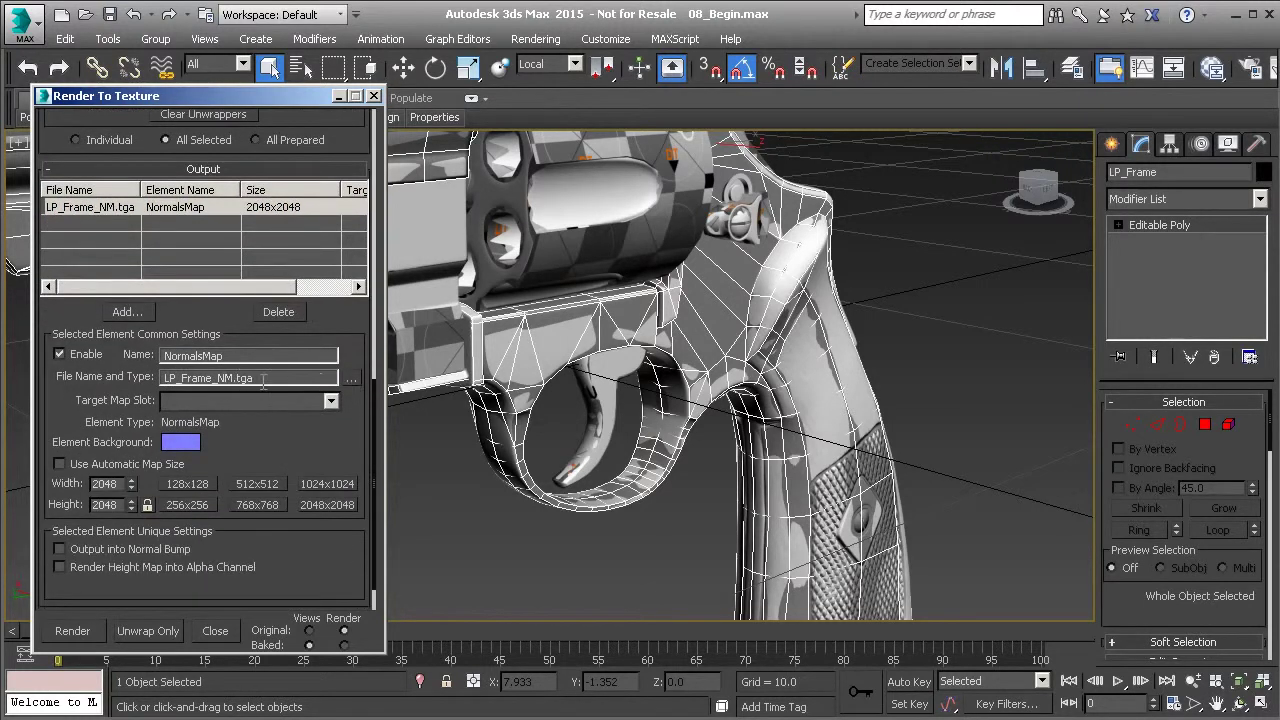
pyautogui.click(351, 381)
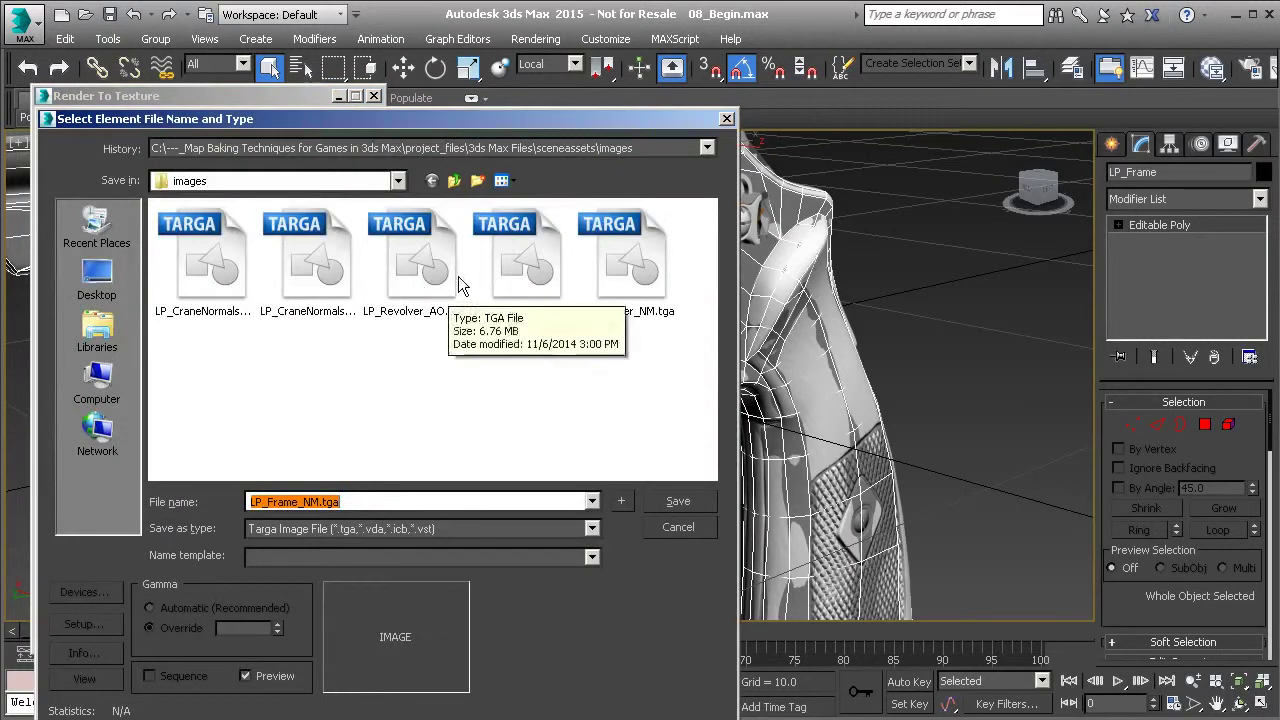
pyautogui.click(642, 268)
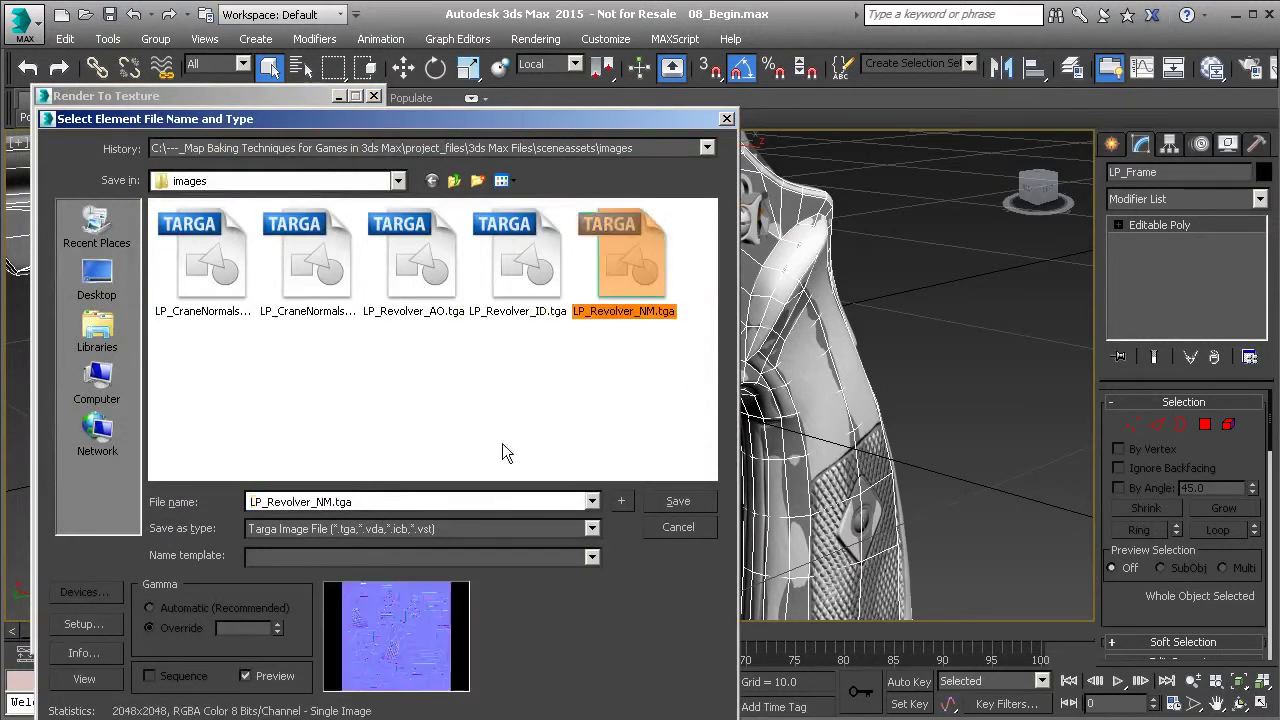
pyautogui.click(331, 503)
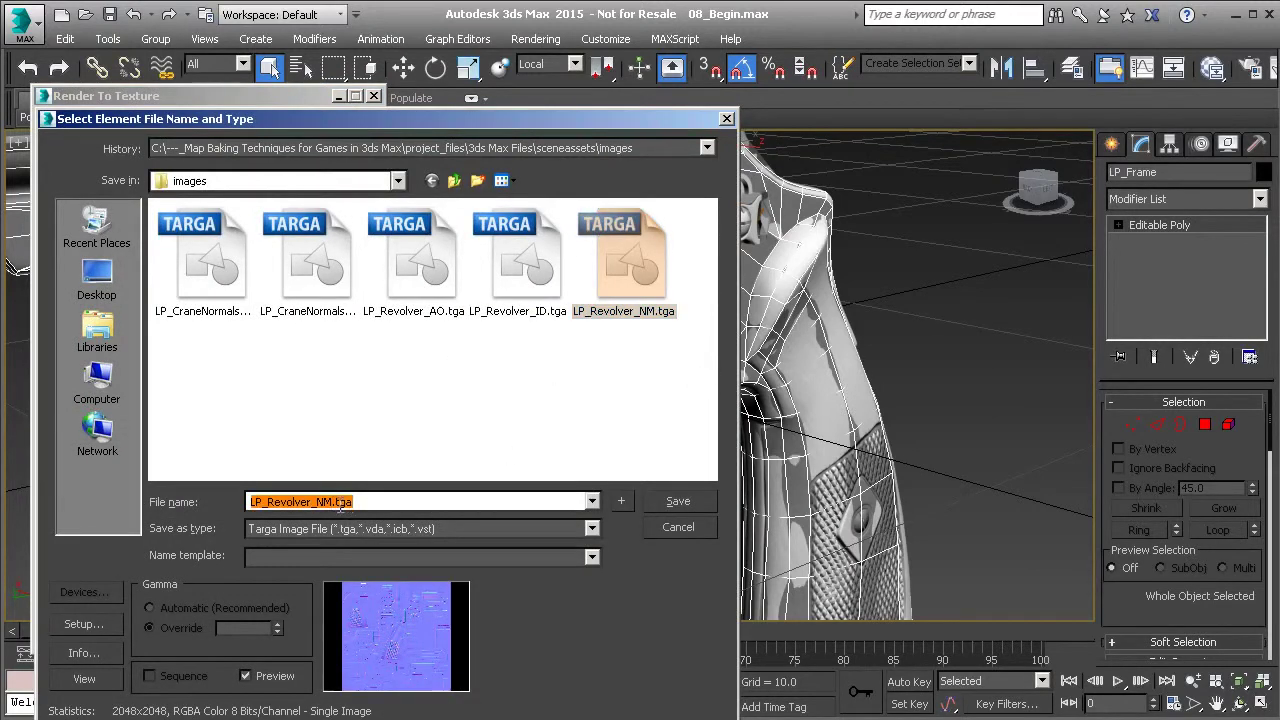
pyautogui.click(332, 502)
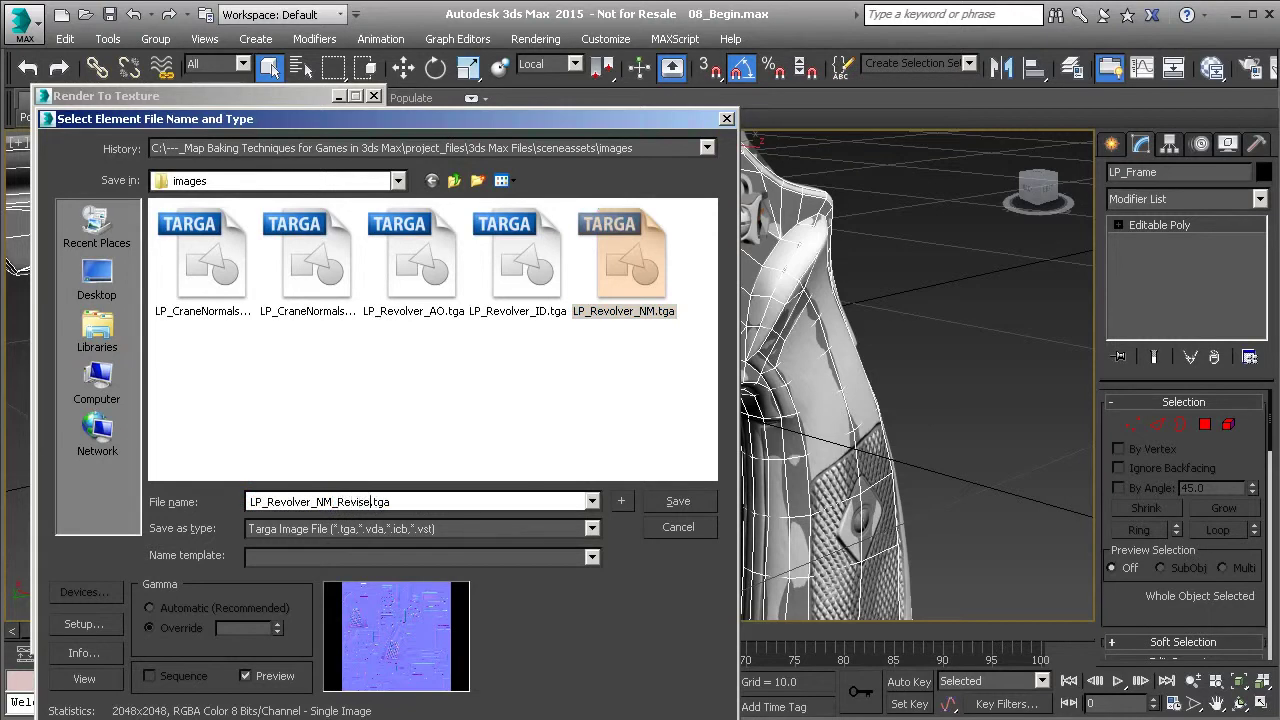
pyautogui.click(676, 501)
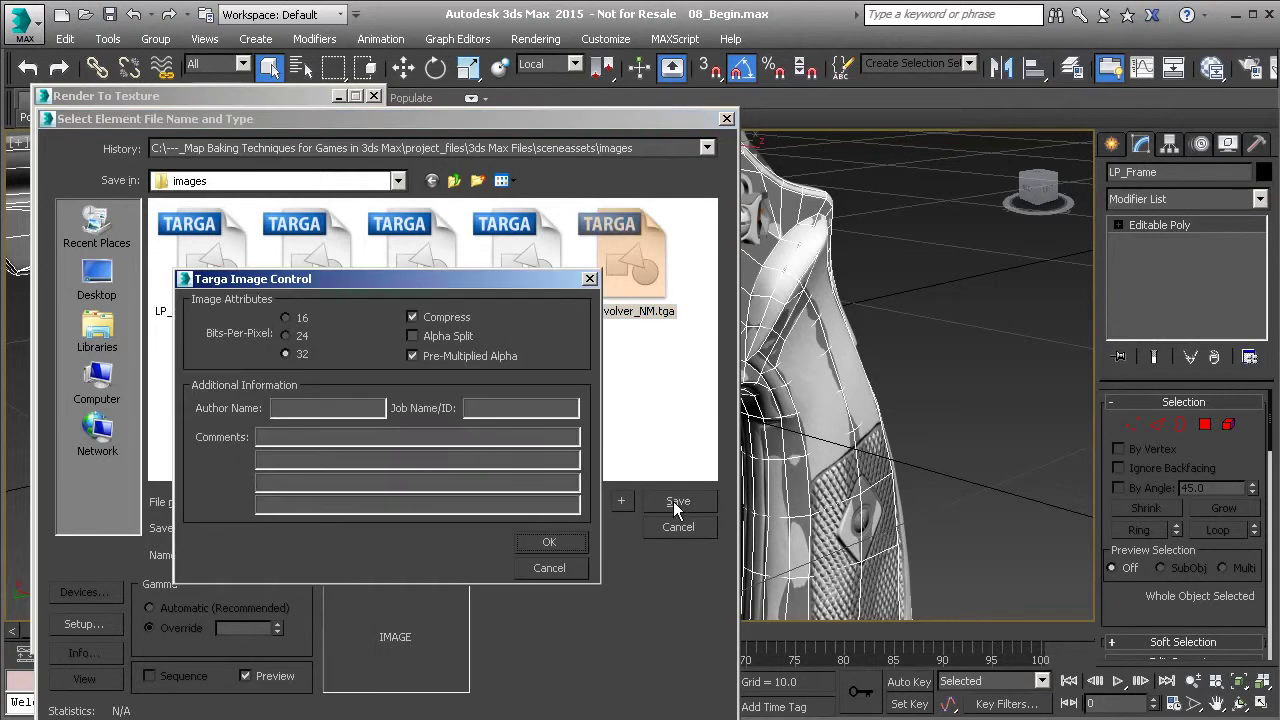
pyautogui.click(549, 568)
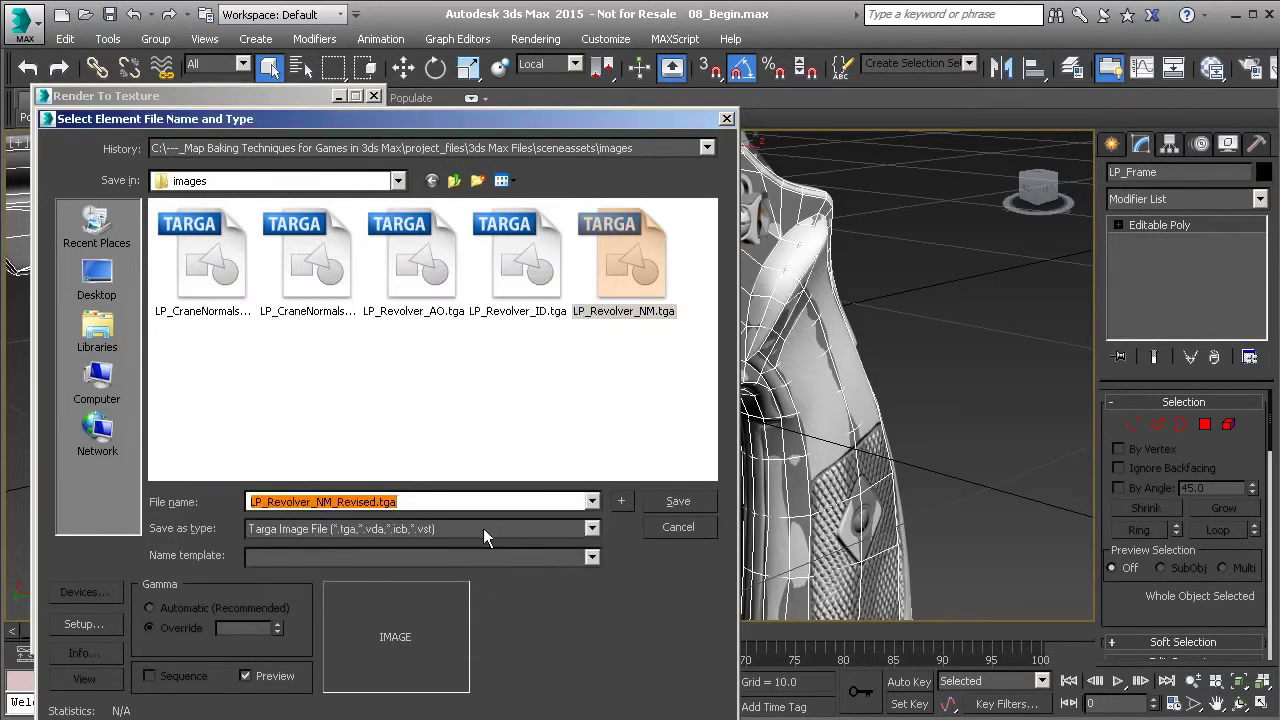
pyautogui.click(672, 501)
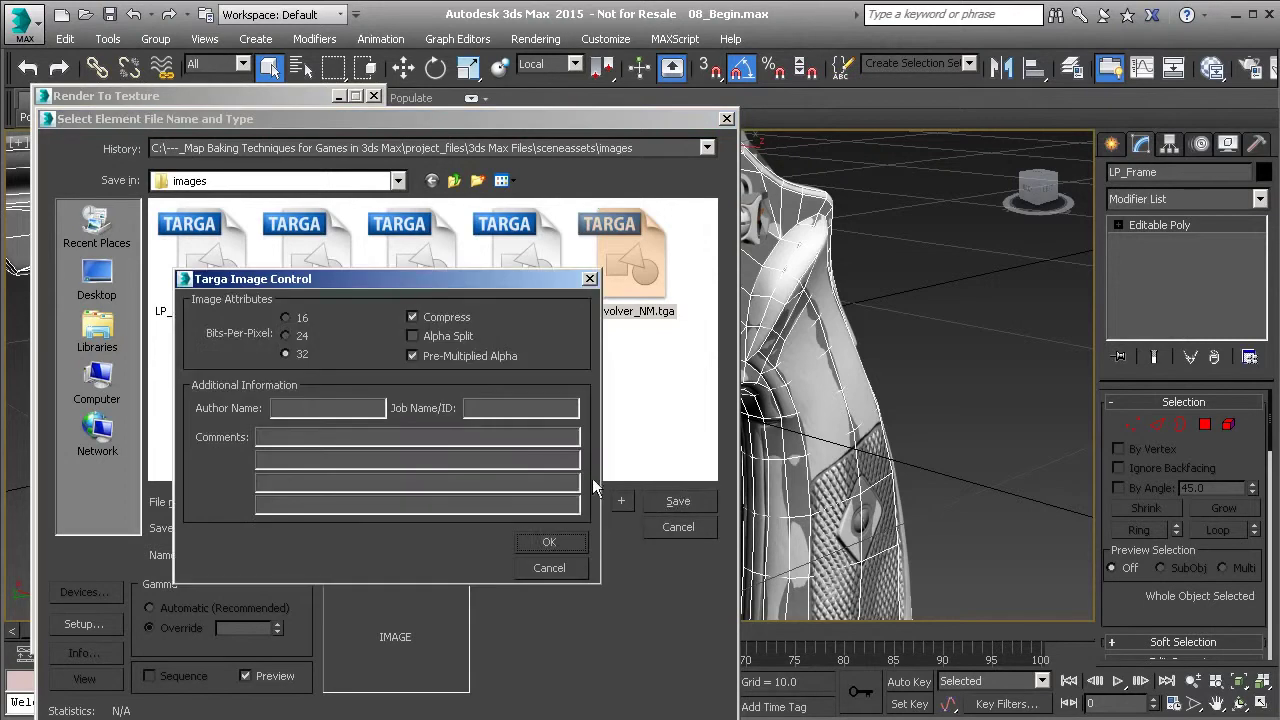
pyautogui.click(549, 540)
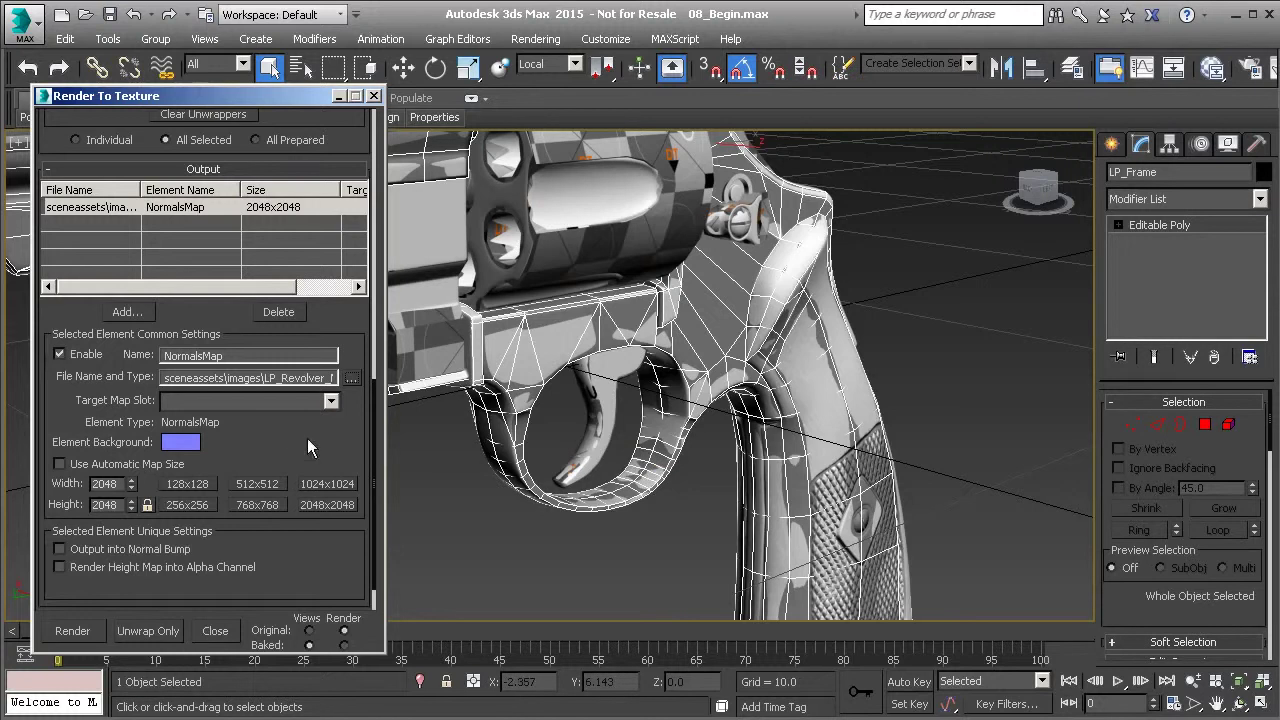
# Enable projection for LP_Frame by adding HP_Frame as its projection target
pyautogui.moveTo(299, 420)
pyautogui.mouseDown()
pyautogui.moveTo(271, 515)
pyautogui.moveTo(259, 376)
pyautogui.moveTo(260, 537)
pyautogui.mouseUp()
pyautogui.moveTo(270, 443); pyautogui.dragTo(270, 532)
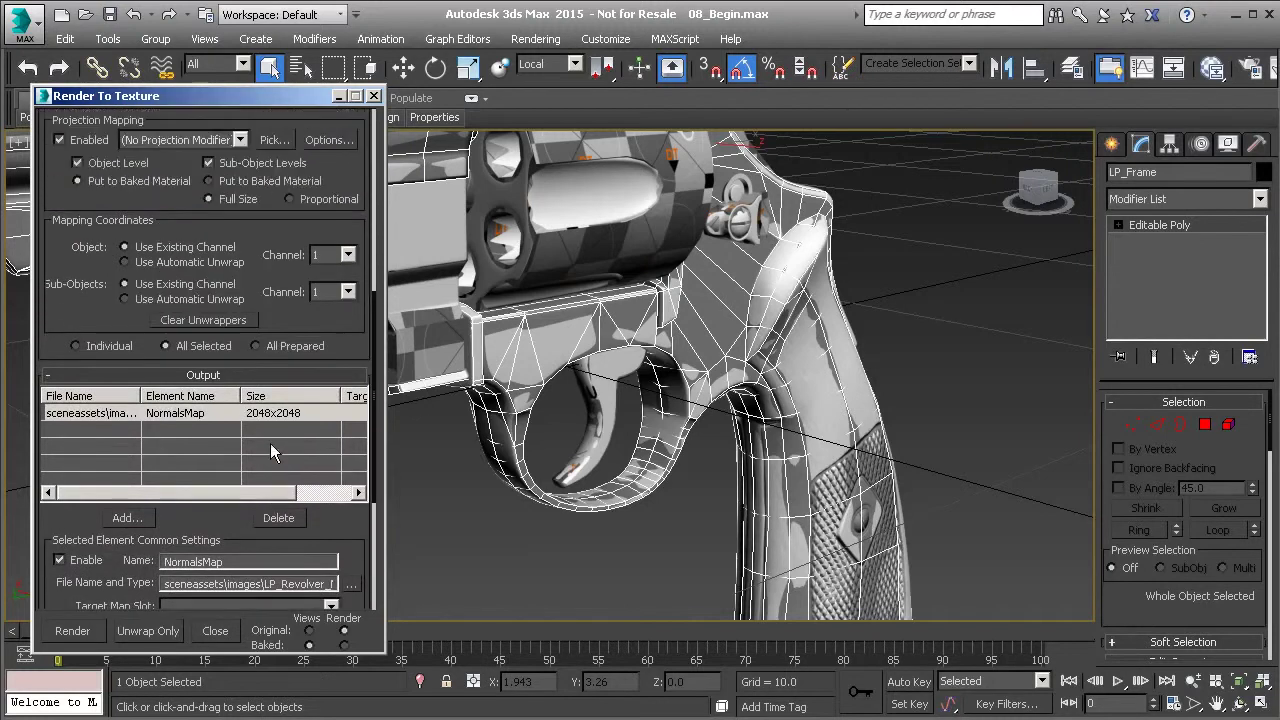
pyautogui.scroll(-2, 271, 452)
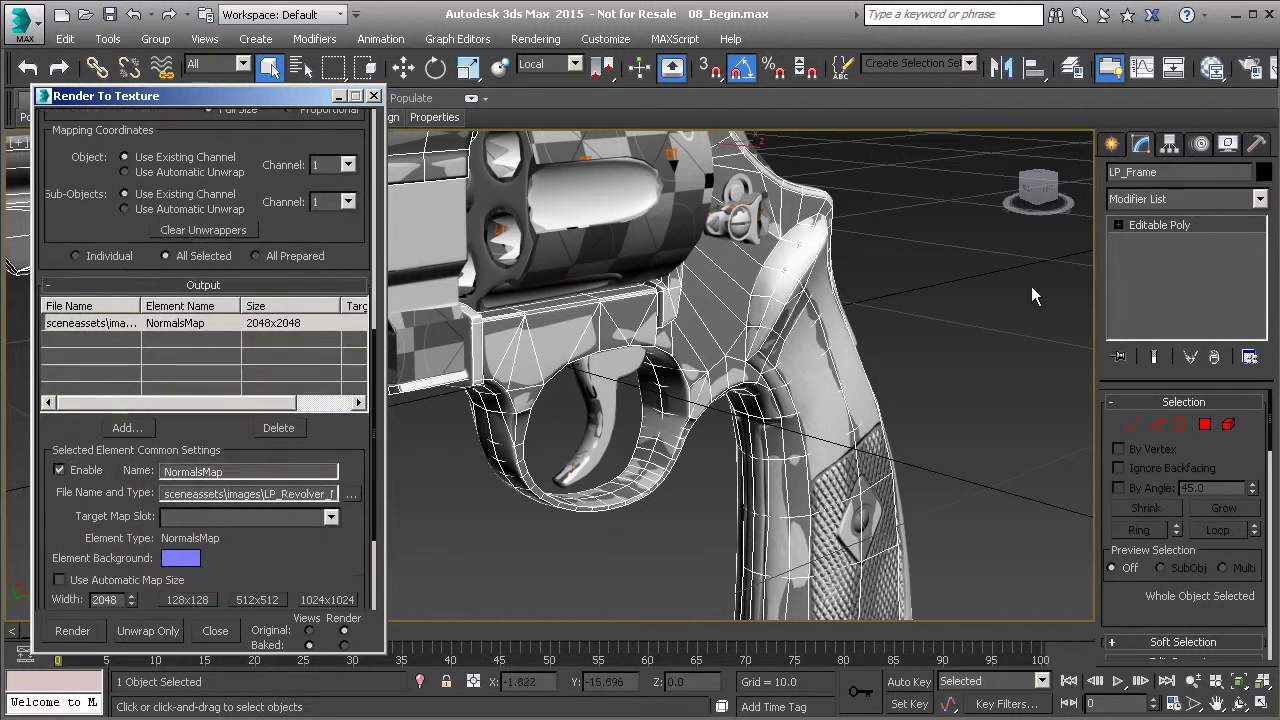
pyautogui.scroll(4, 265, 330)
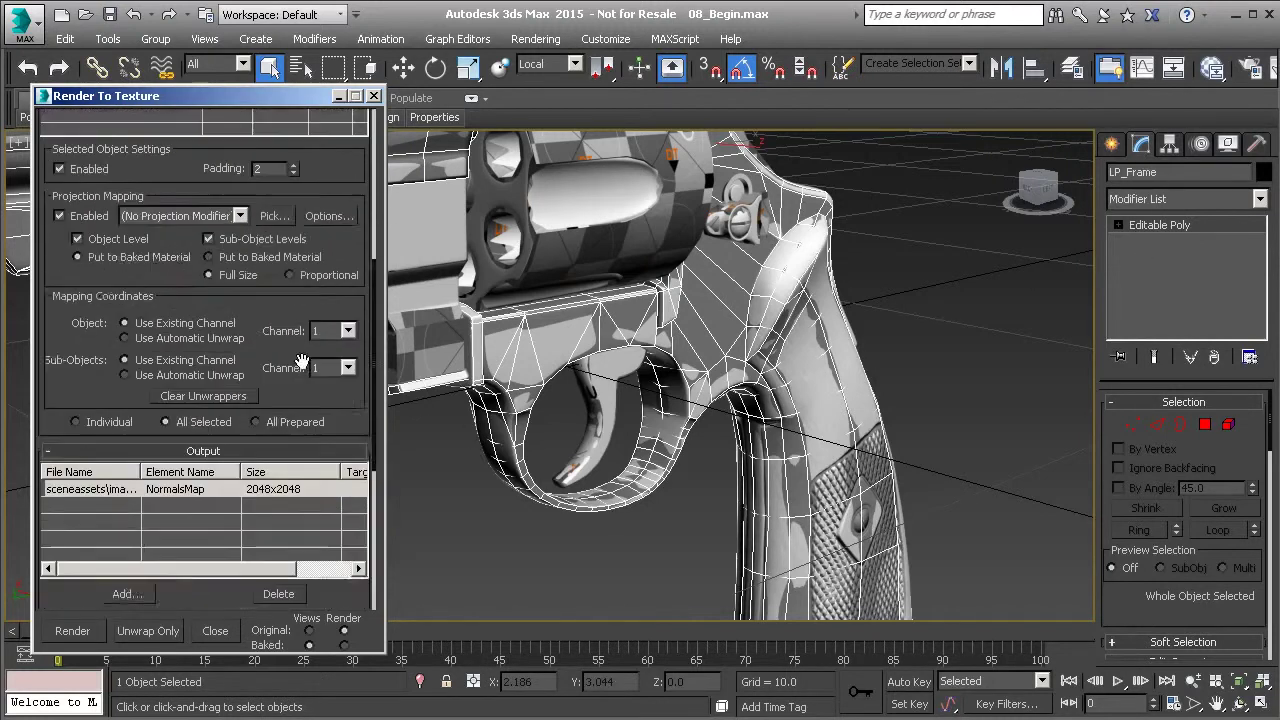
pyautogui.click(274, 265)
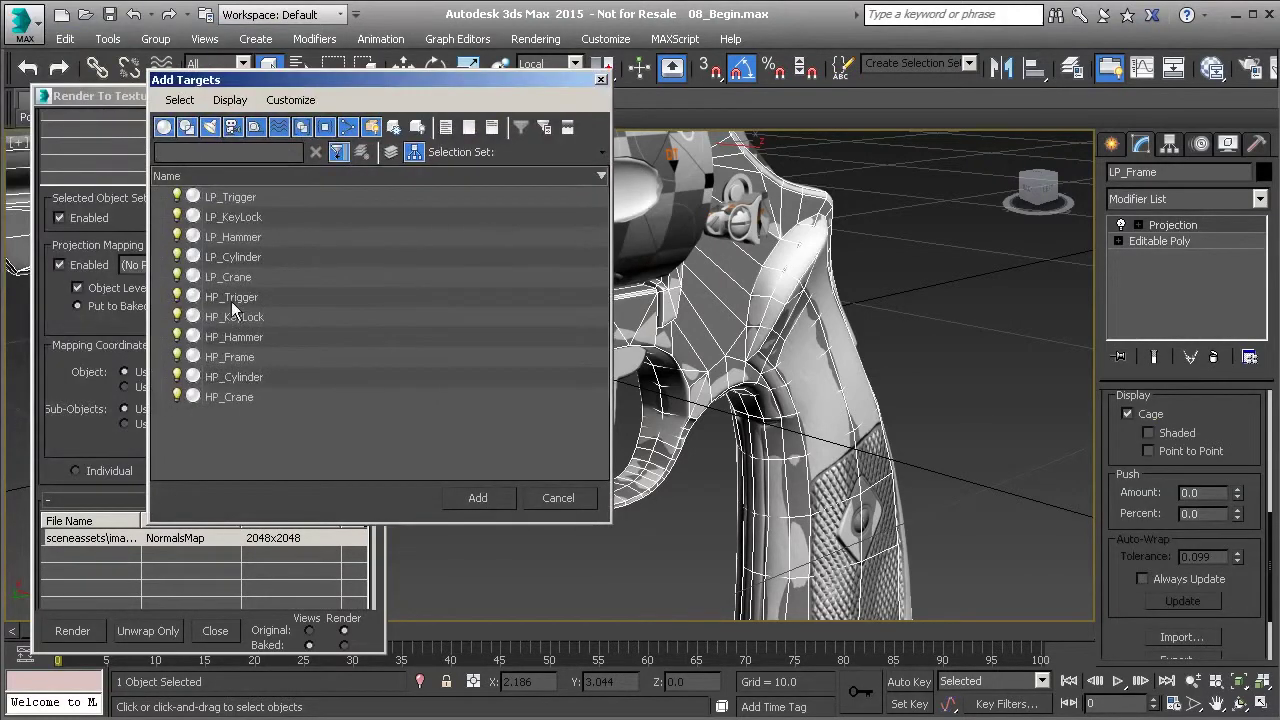
pyautogui.click(229, 360)
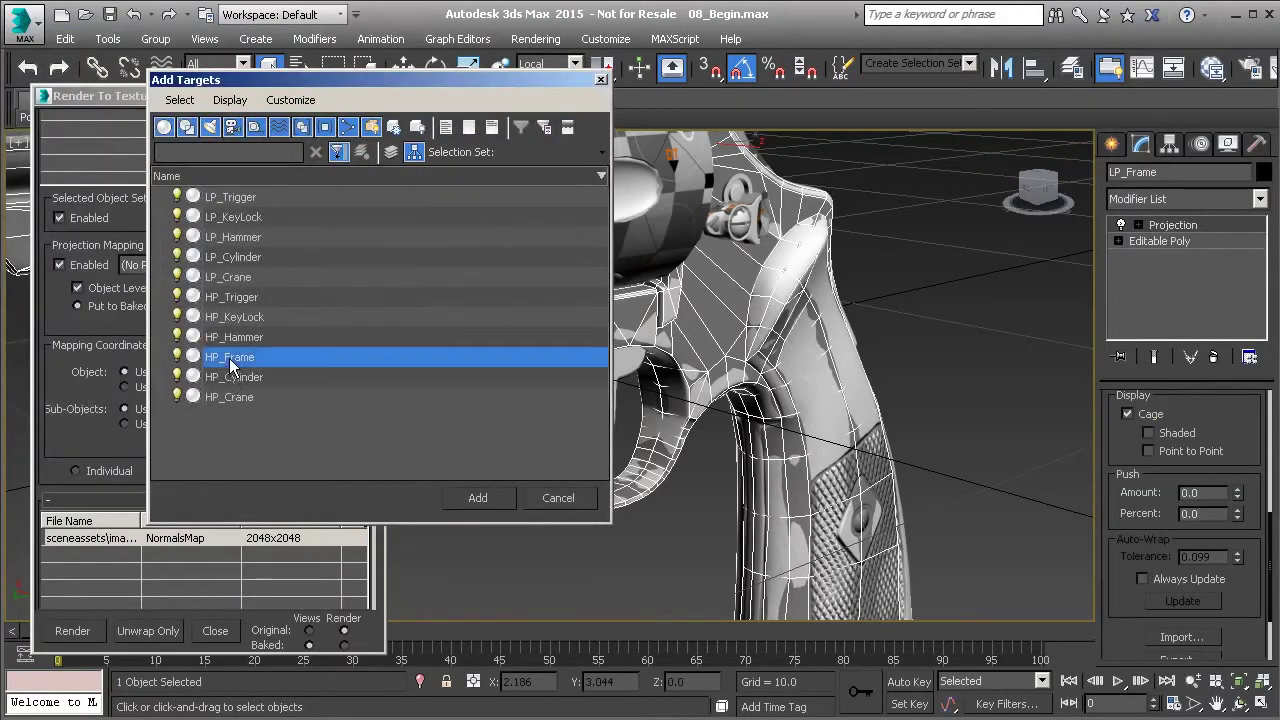
pyautogui.click(476, 497)
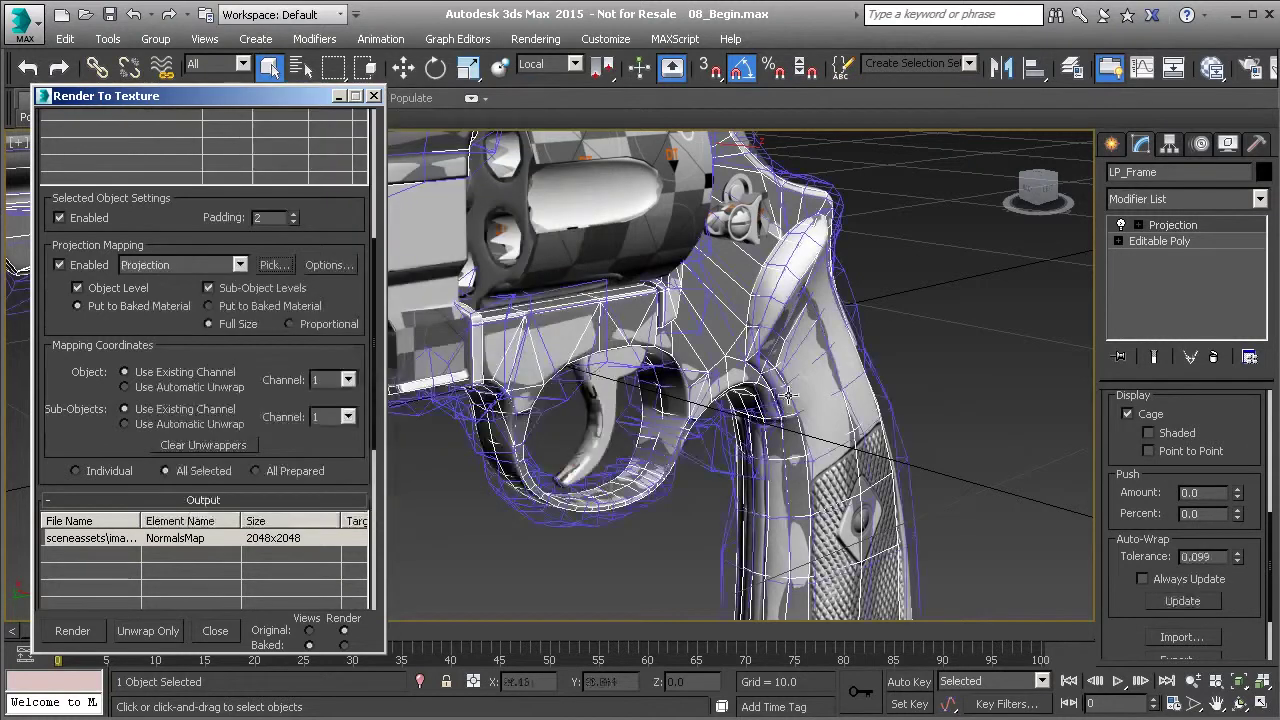
# Reset the projection cage to LP_Frame's surface and enable the Shaded and Point to Point cage display
pyautogui.moveTo(1131, 619); pyautogui.dragTo(1130, 508)
pyautogui.click(1167, 592)
pyautogui.moveTo(1121, 441); pyautogui.dragTo(1134, 616)
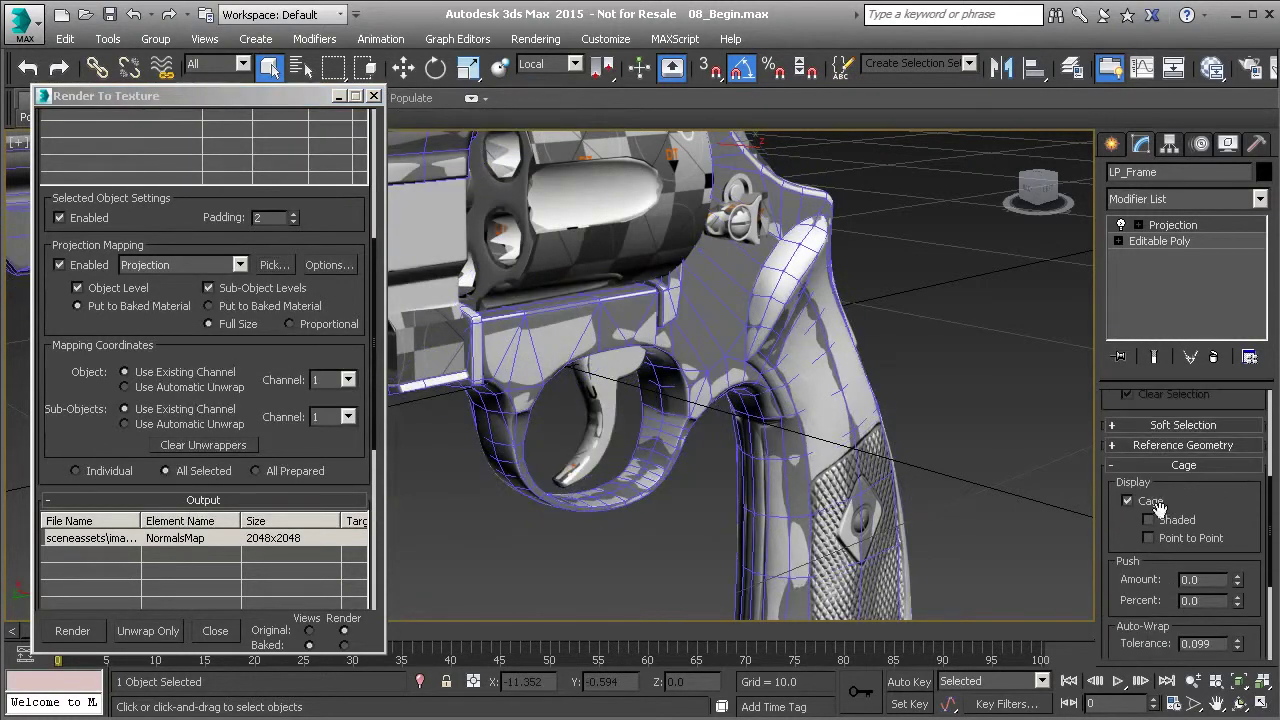
pyautogui.click(1148, 520)
pyautogui.click(1149, 537)
pyautogui.moveTo(733, 285); pyautogui.dragTo(697, 396, button='middle')
pyautogui.scroll(5, 697, 397)
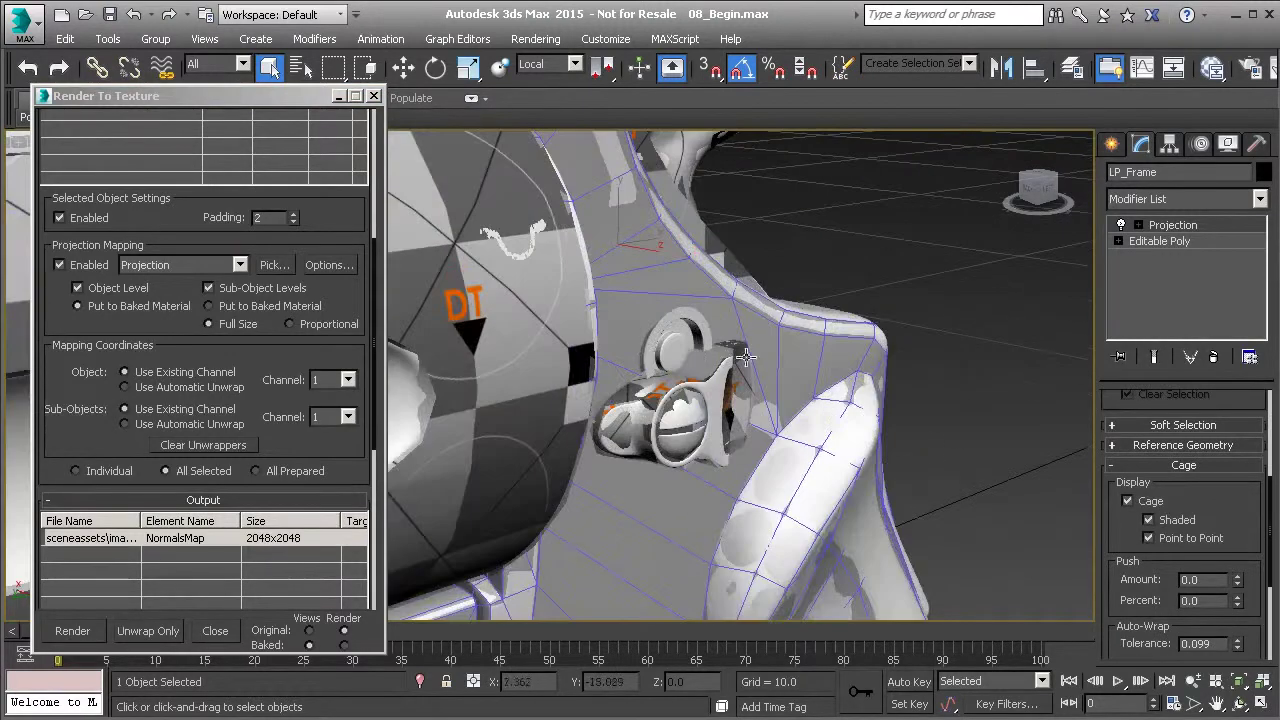
# Examine LP_Frame's projection cage around the round detail behind the cylinder and over the whole revolver
pyautogui.moveTo(1205, 518); pyautogui.dragTo(1216, 470)
pyautogui.moveTo(1232, 520); pyautogui.dragTo(1232, 500)
pyautogui.scroll(6, 694, 347)
pyautogui.scroll(-4, 652, 359)
pyautogui.moveTo(870, 352); pyautogui.dragTo(479, 369, button='middle')
pyautogui.scroll(5, 800, 374)
pyautogui.scroll(-2, 479, 369)
pyautogui.scroll(4, 700, 409)
pyautogui.moveTo(700, 409); pyautogui.dragTo(633, 388, button='middle')
pyautogui.scroll(-2, 633, 389)
pyautogui.moveTo(722, 420); pyautogui.dragTo(508, 416, button='middle')
pyautogui.scroll(-2, 508, 416)
pyautogui.scroll(4, 562, 428)
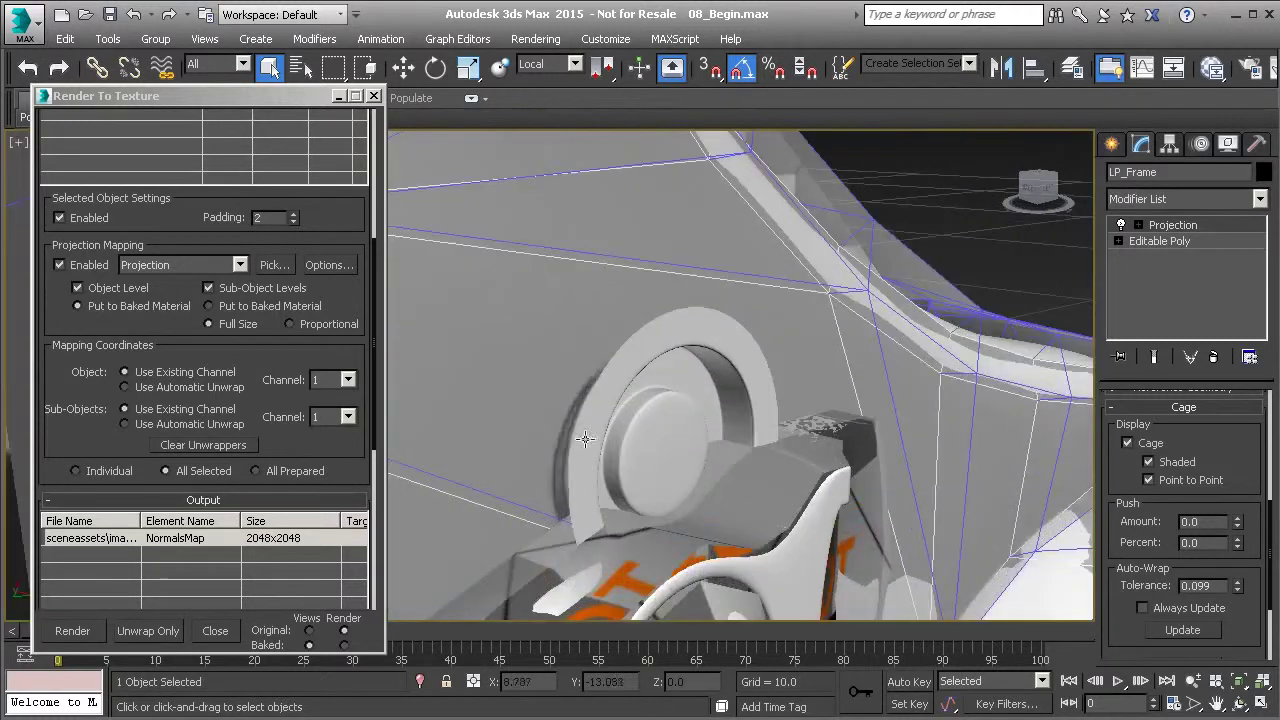
pyautogui.scroll(2, 676, 444)
pyautogui.scroll(-1, 669, 444)
pyautogui.scroll(-1, 669, 444)
pyautogui.moveTo(682, 444); pyautogui.dragTo(876, 454, button='middle')
pyautogui.scroll(-9, 691, 463)
pyautogui.moveTo(652, 497); pyautogui.dragTo(712, 434, button='middle')
pyautogui.scroll(3, 650, 510)
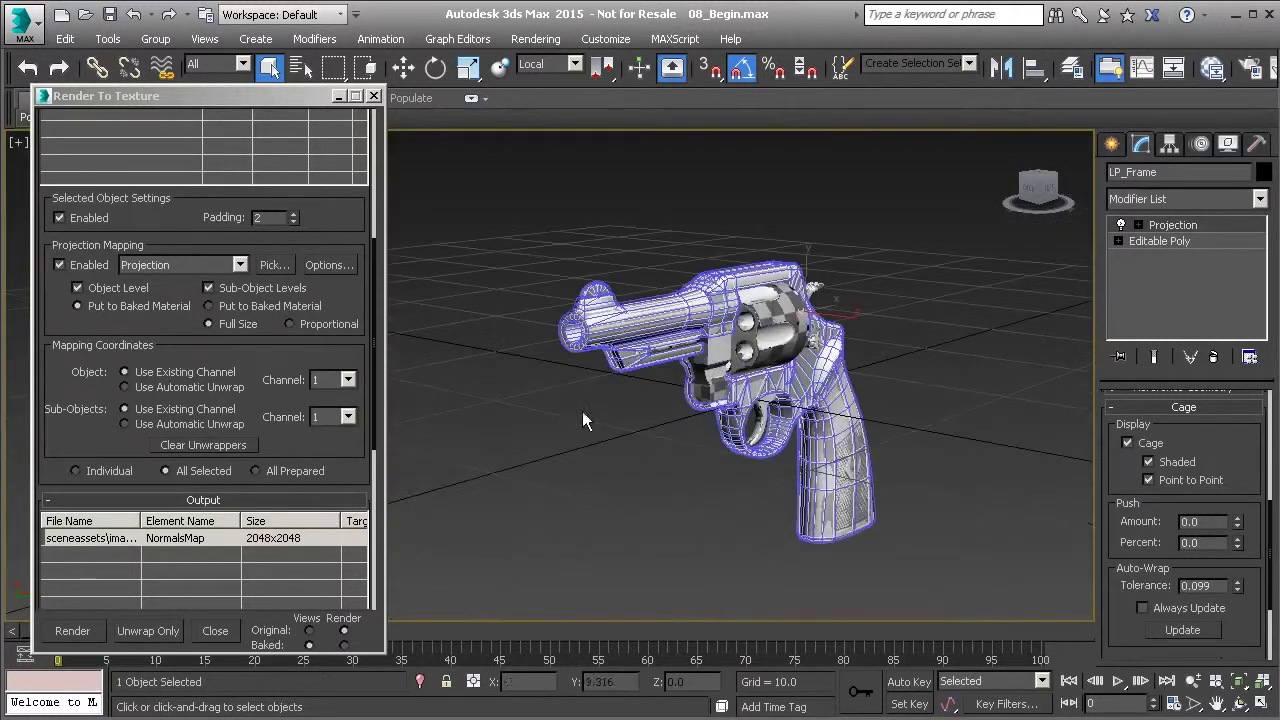
pyautogui.scroll(4, 676, 369)
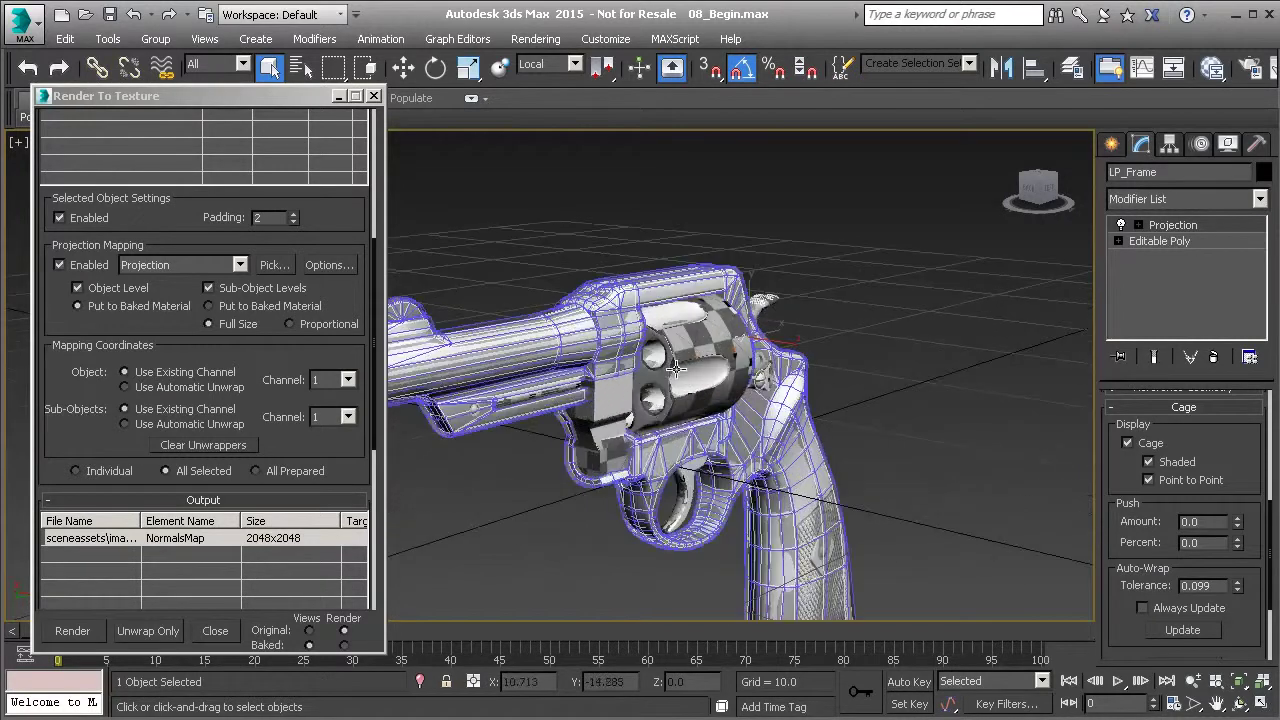
# Isolate LP_Frame together with HP_Frame and leave only LP_Frame selected
pyautogui.keyDown('ctrl'); pyautogui.click(602, 455); pyautogui.keyUp('ctrl')
pyautogui.scroll(4, 594, 456)
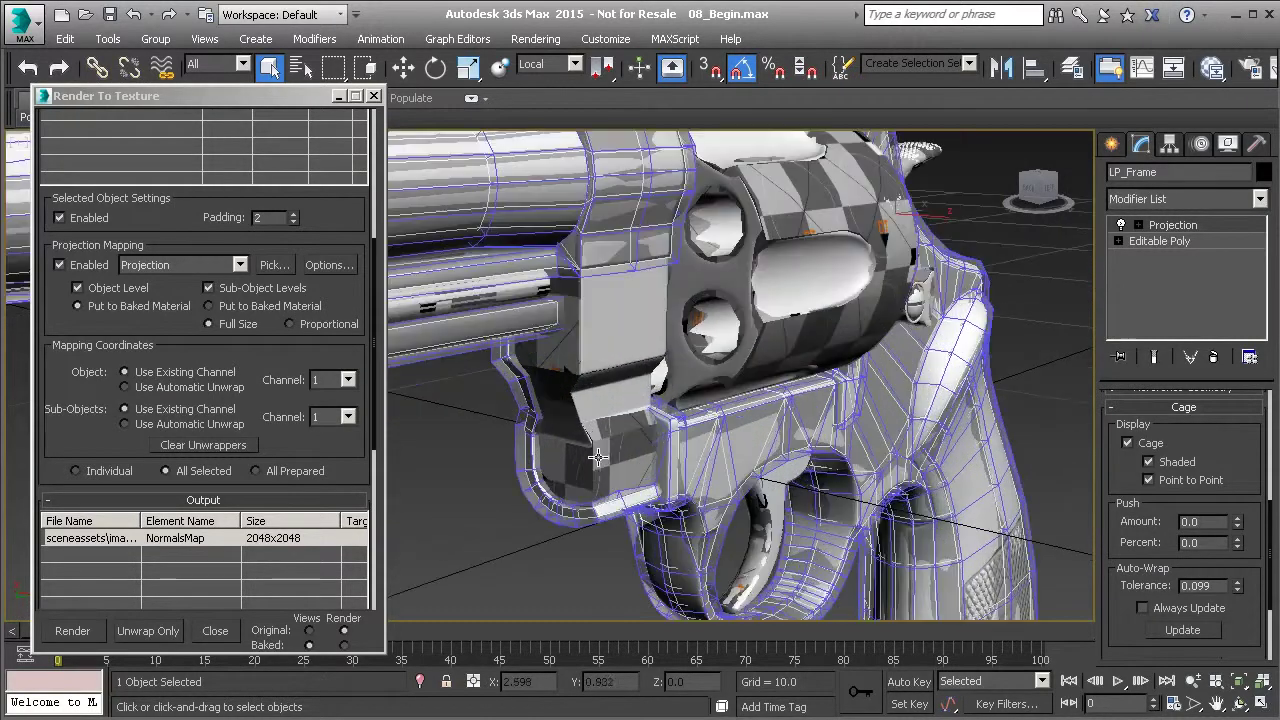
pyautogui.click(593, 258)
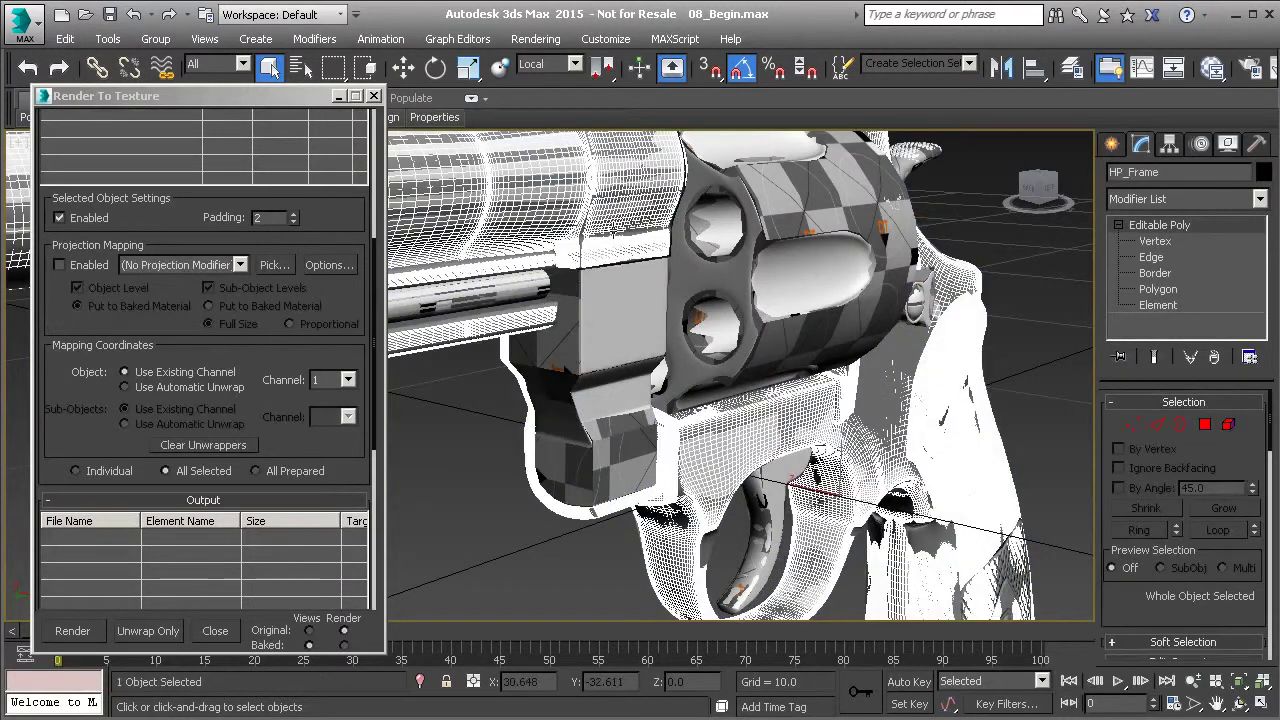
pyautogui.keyDown('ctrl'); pyautogui.click(637, 284); pyautogui.keyUp('ctrl')
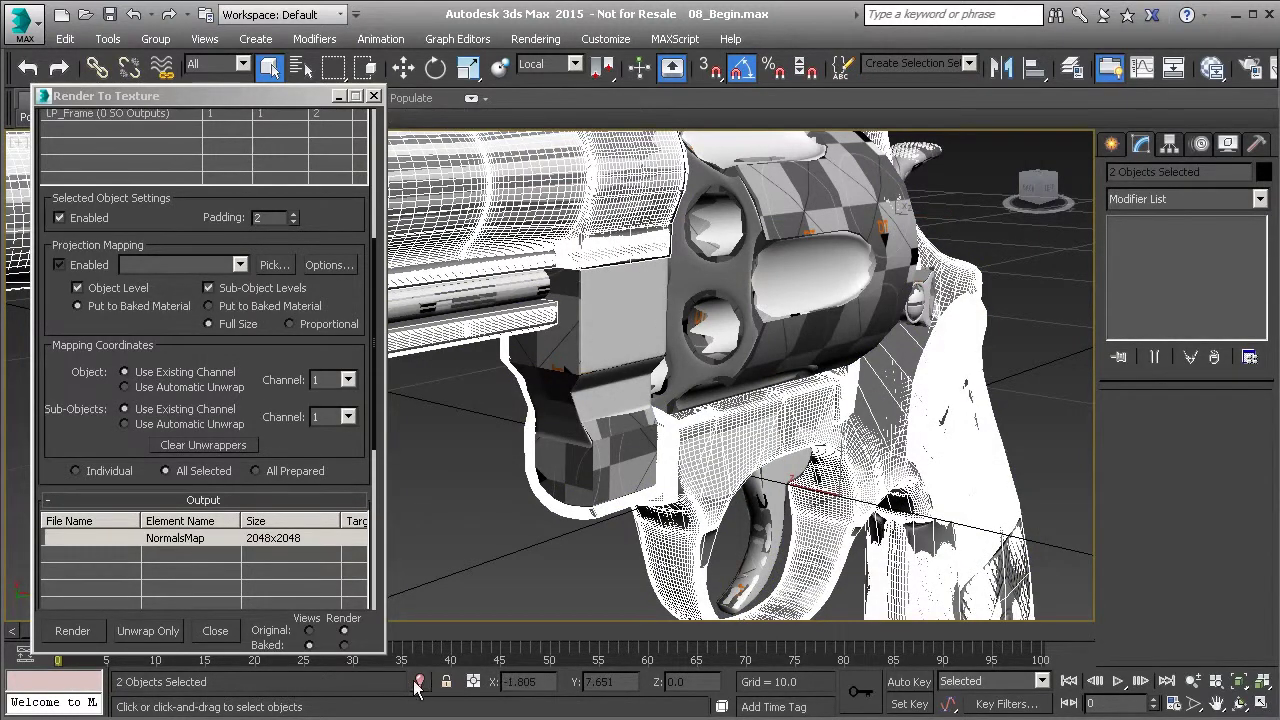
pyautogui.hotkey('alt', 'q')
pyautogui.click(463, 353)
pyautogui.moveTo(462, 352); pyautogui.dragTo(588, 455, button='middle')
pyautogui.scroll(3, 655, 400)
pyautogui.click(622, 396)
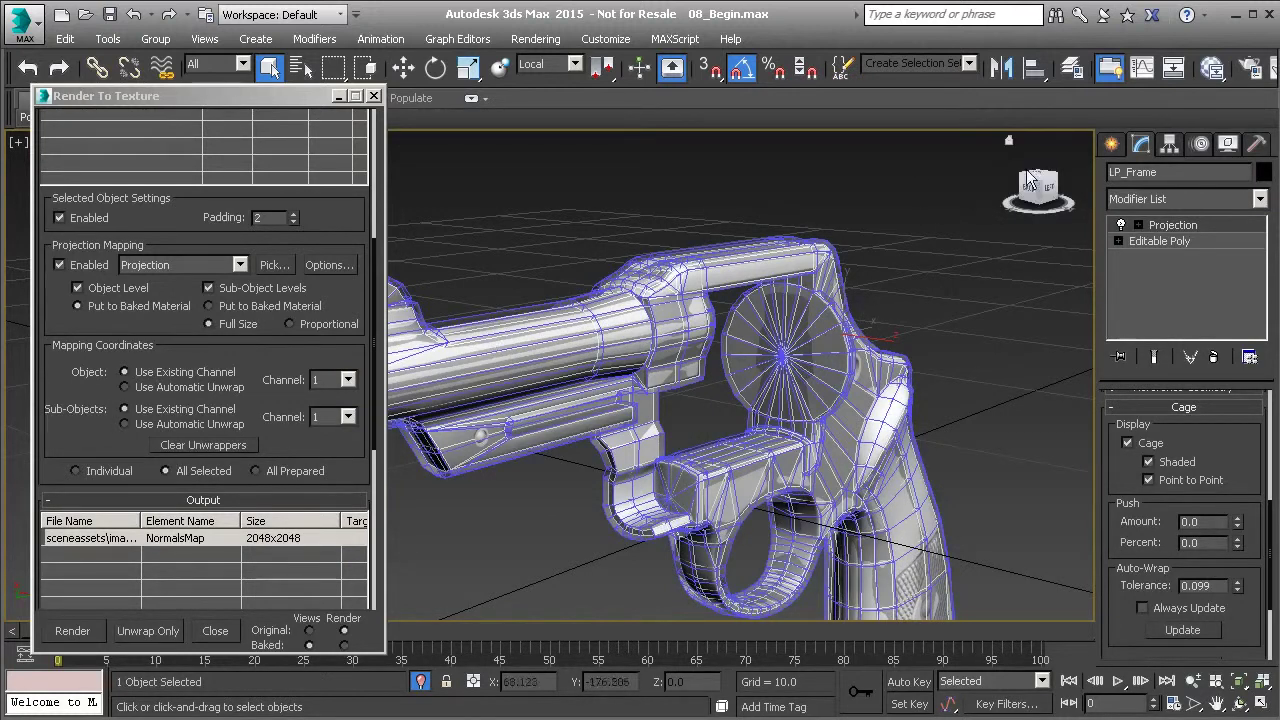
# Delete the old Standard material with its Normal Bump and bitmap nodes from the Slate Material Editor, and close the editor
pyautogui.click(1212, 67)
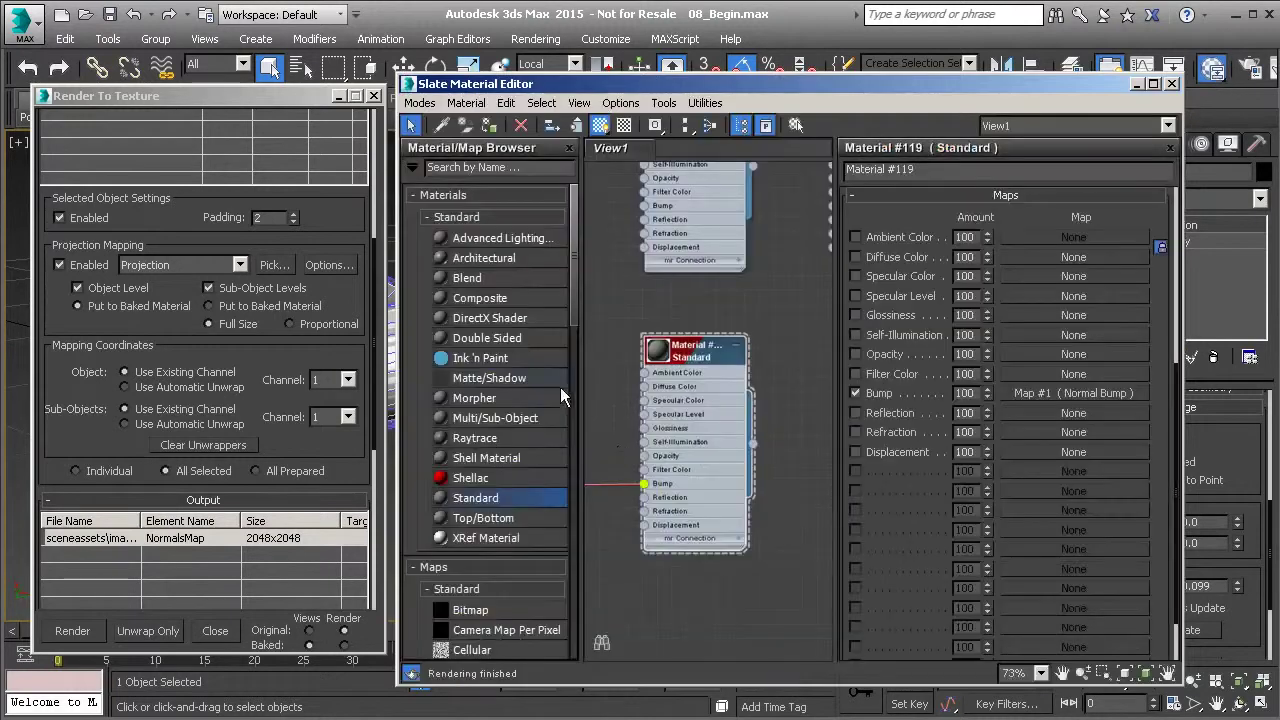
pyautogui.moveTo(660, 206); pyautogui.dragTo(738, 478, button='middle')
pyautogui.scroll(-3, 733, 479)
pyautogui.moveTo(728, 378); pyautogui.dragTo(678, 238, button='middle')
pyautogui.moveTo(714, 354); pyautogui.dragTo(793, 291, button='middle')
pyautogui.scroll(3, 706, 414)
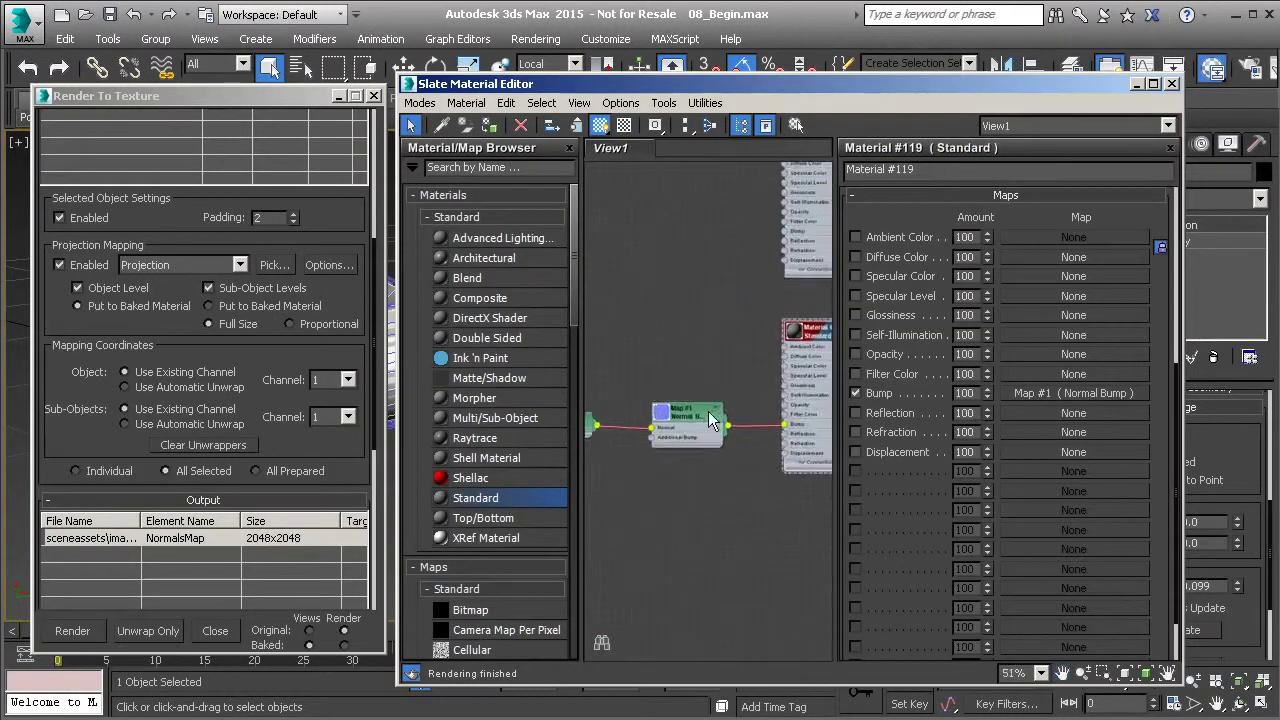
pyautogui.scroll(-5, 659, 438)
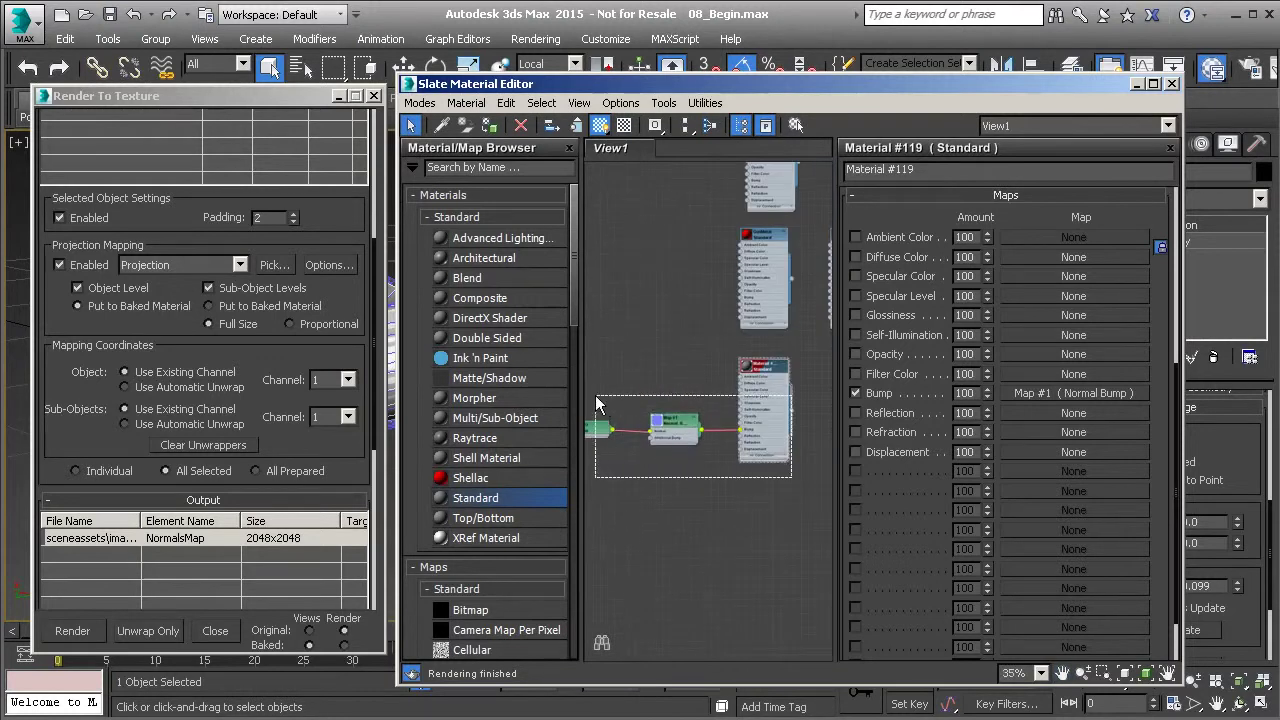
pyautogui.press('Delete')
pyautogui.moveTo(749, 394); pyautogui.dragTo(619, 443, button='middle')
pyautogui.moveTo(672, 420); pyautogui.dragTo(747, 412, button='middle')
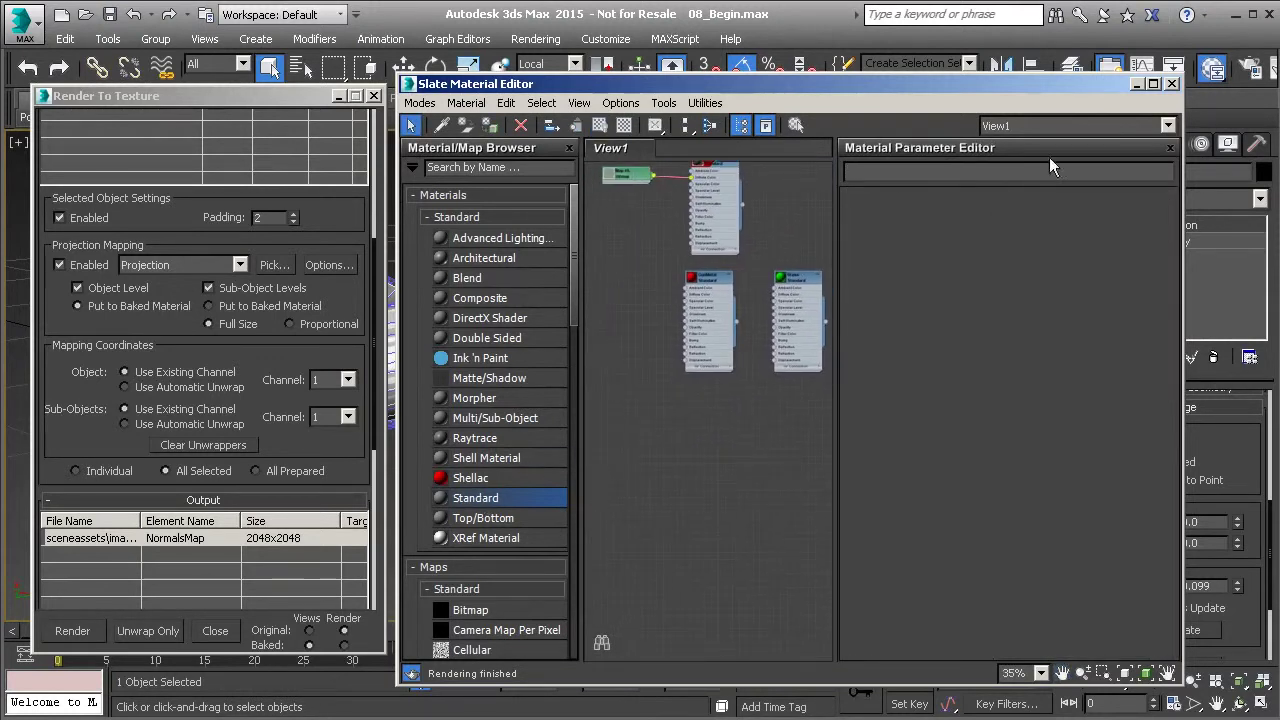
pyautogui.click(1171, 83)
# Try to bake LP_Frame's normal map, and reselect the images folder as the general output path
pyautogui.click(70, 633)
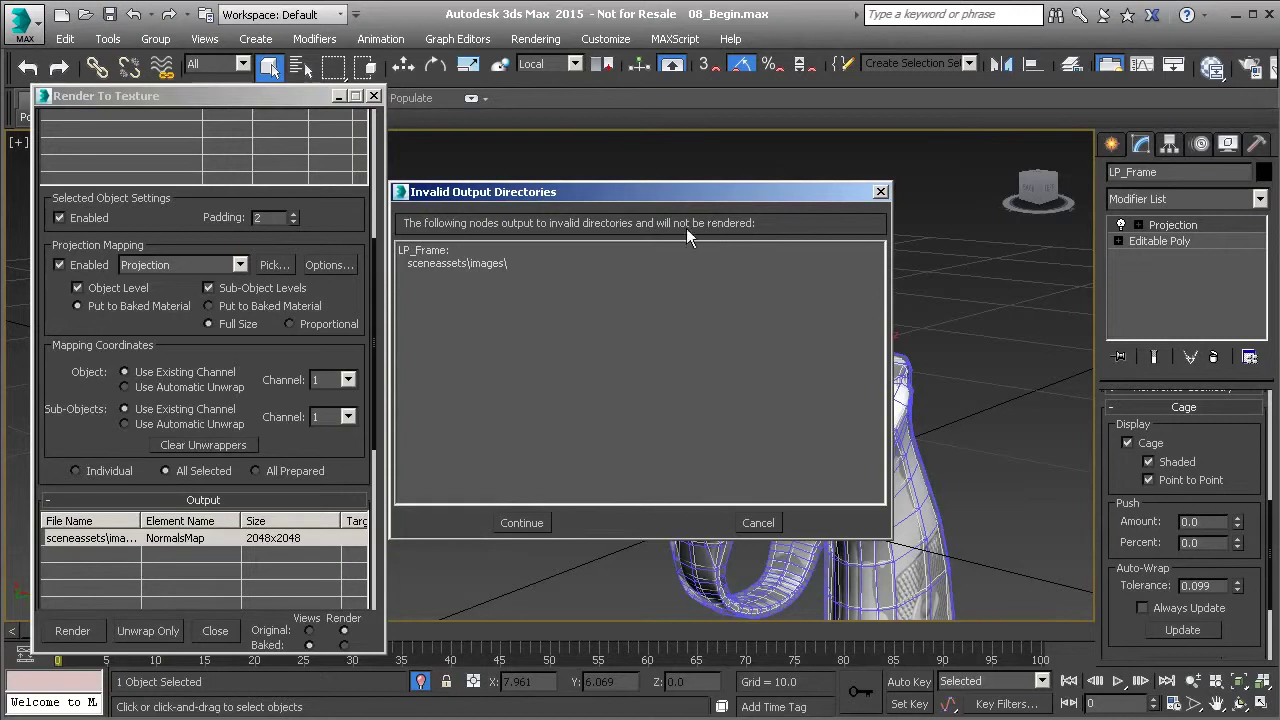
pyautogui.click(758, 523)
pyautogui.scroll(5, 334, 228)
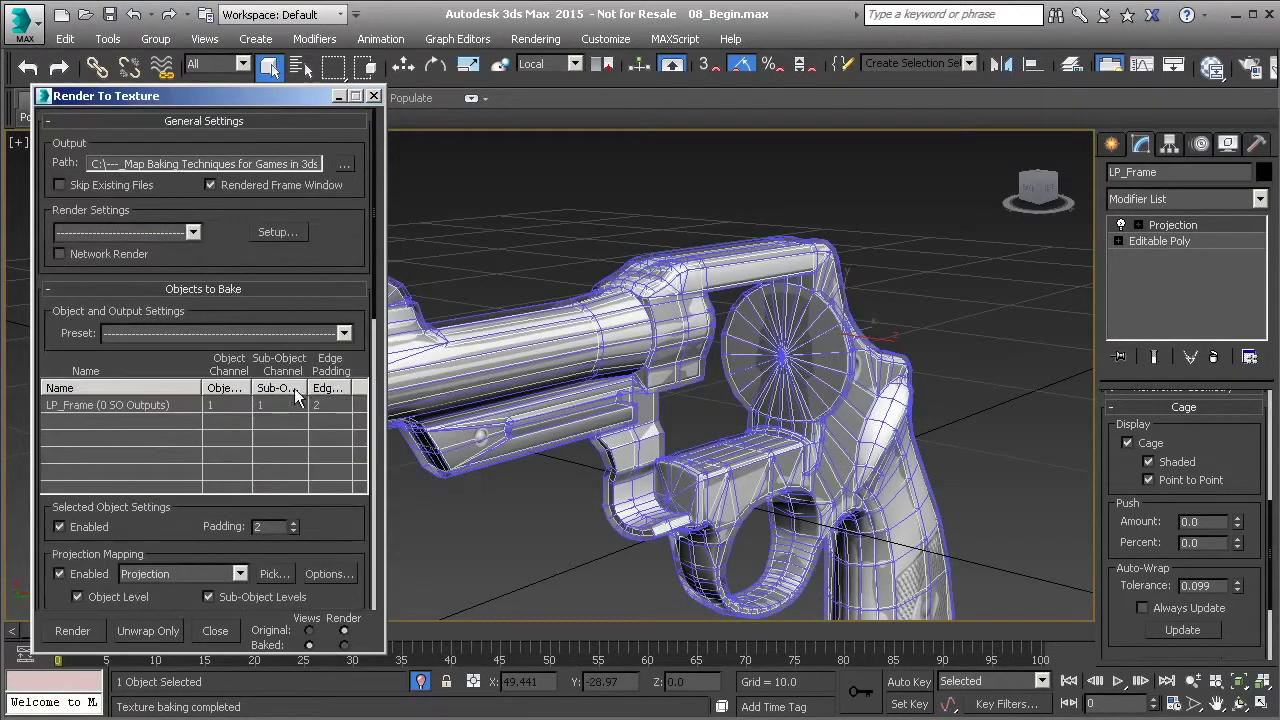
pyautogui.click(343, 164)
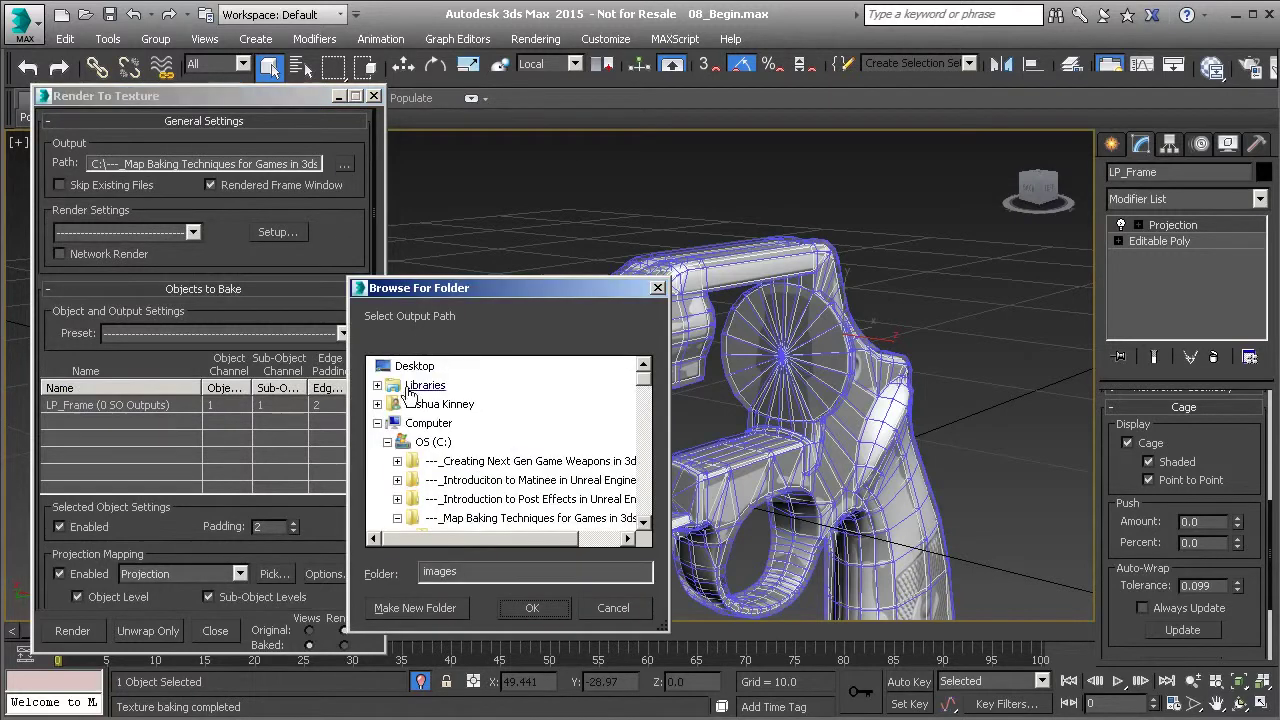
pyautogui.press('Return')
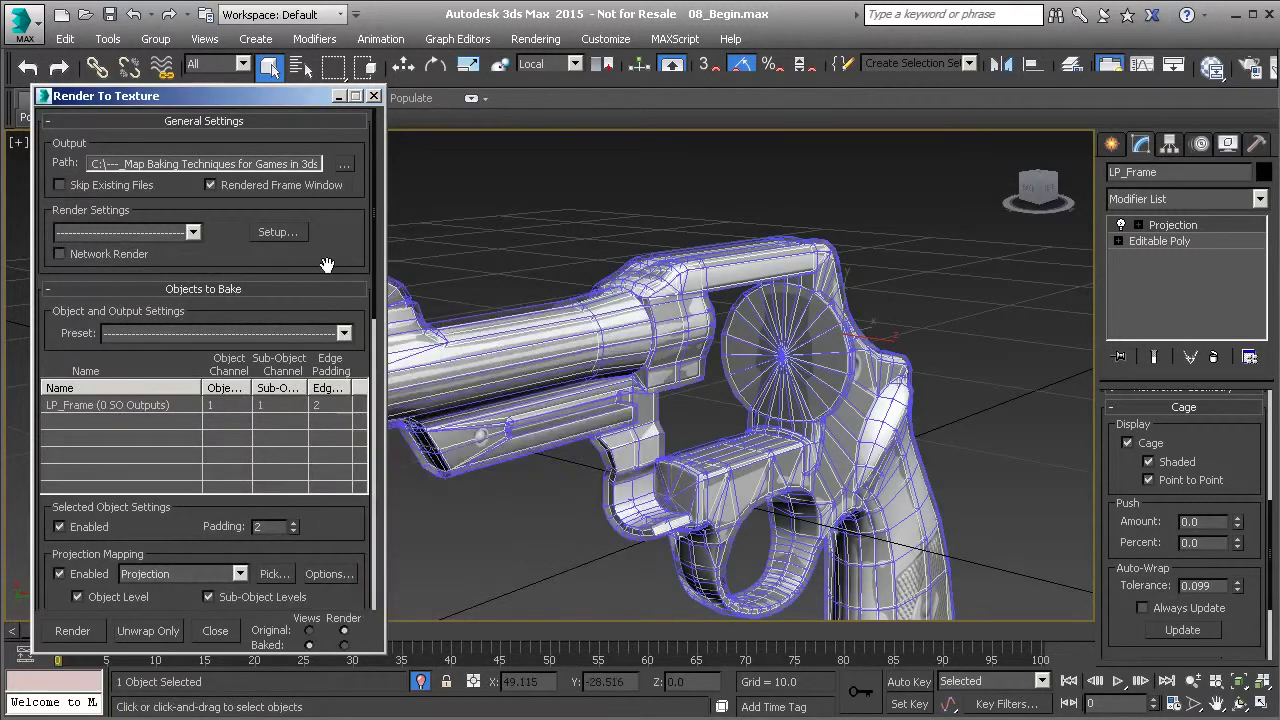
# Delete the existing NormalsMap element from LP_Frame's bake outputs
pyautogui.scroll(-4, 272, 398)
pyautogui.scroll(-2, 272, 398)
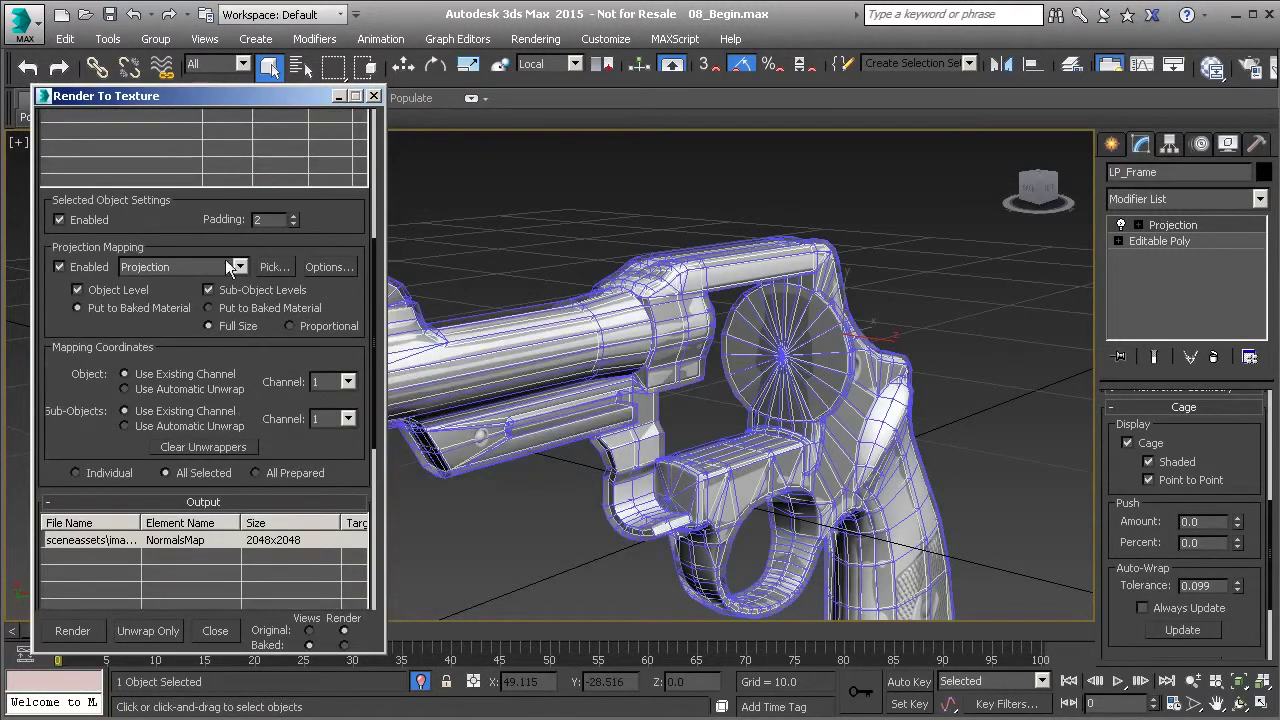
pyautogui.scroll(-2, 232, 350)
pyautogui.click(180, 451)
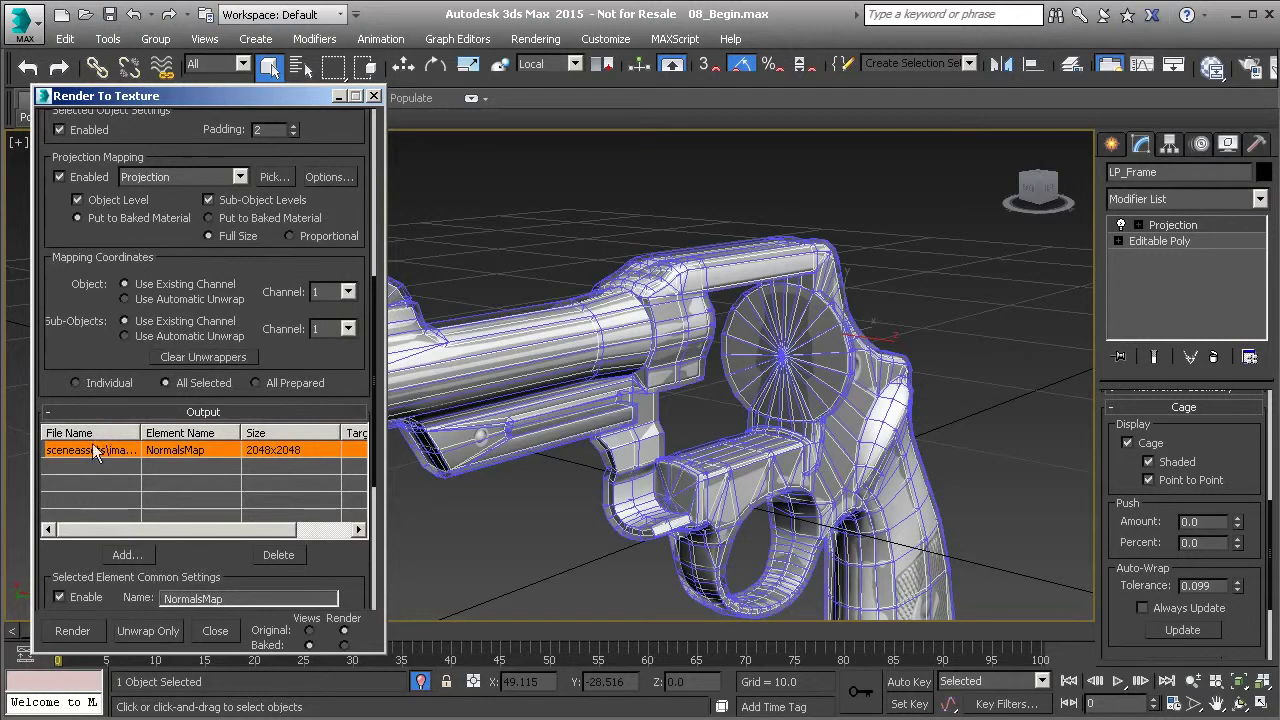
pyautogui.click(286, 555)
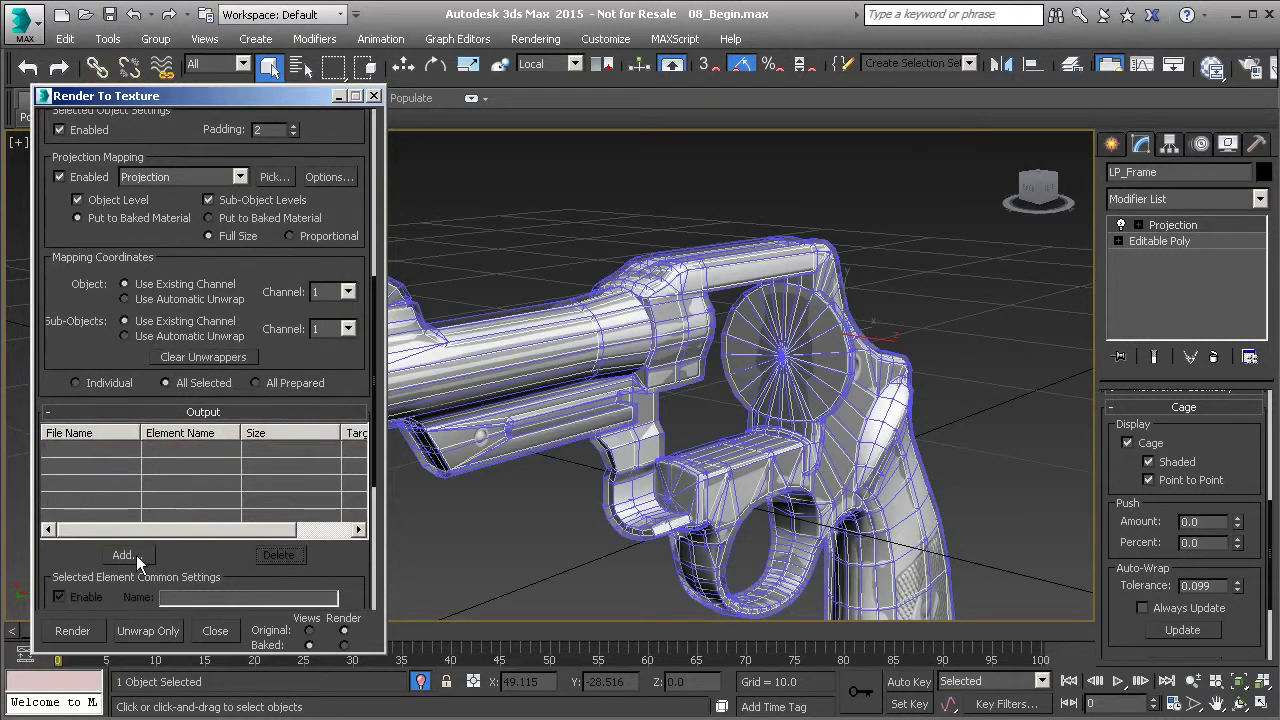
# Add a new NormalsMap output element for LP_Frame at 2048x2048, keeping LP_FrameNormalsMap.tga as its file and Bump as its target slot
pyautogui.click(135, 555)
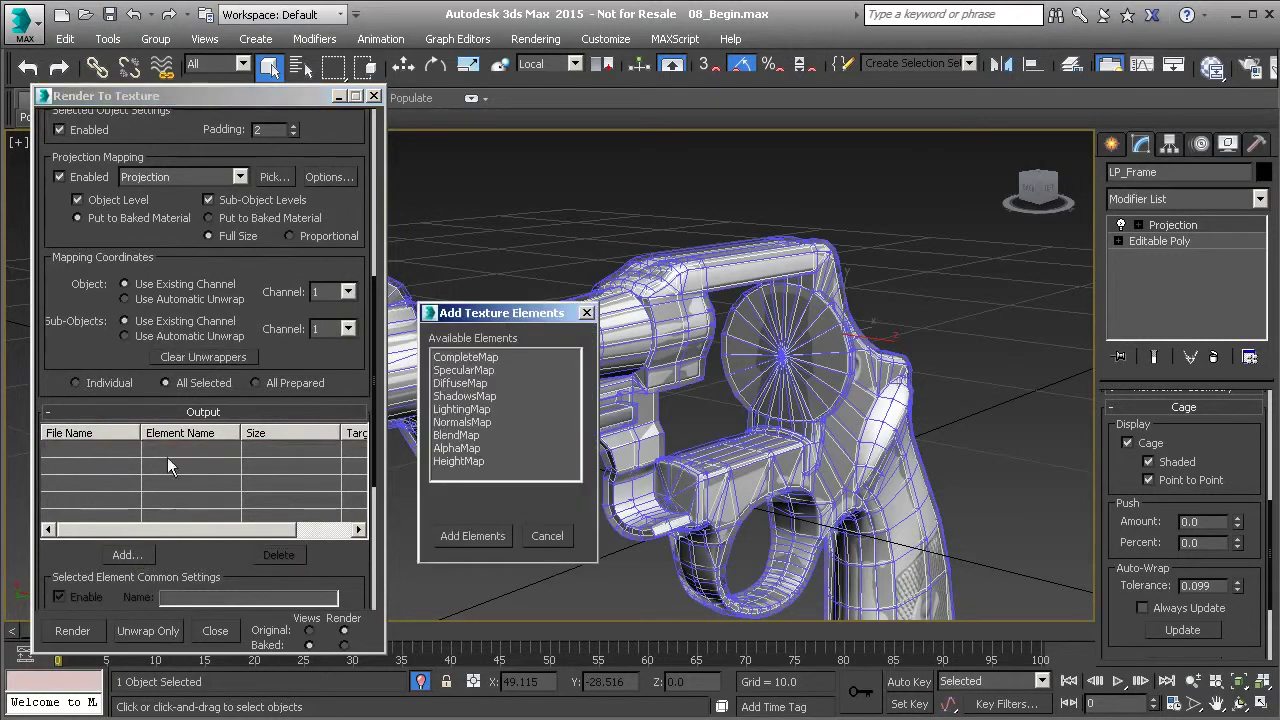
pyautogui.doubleClick(460, 423)
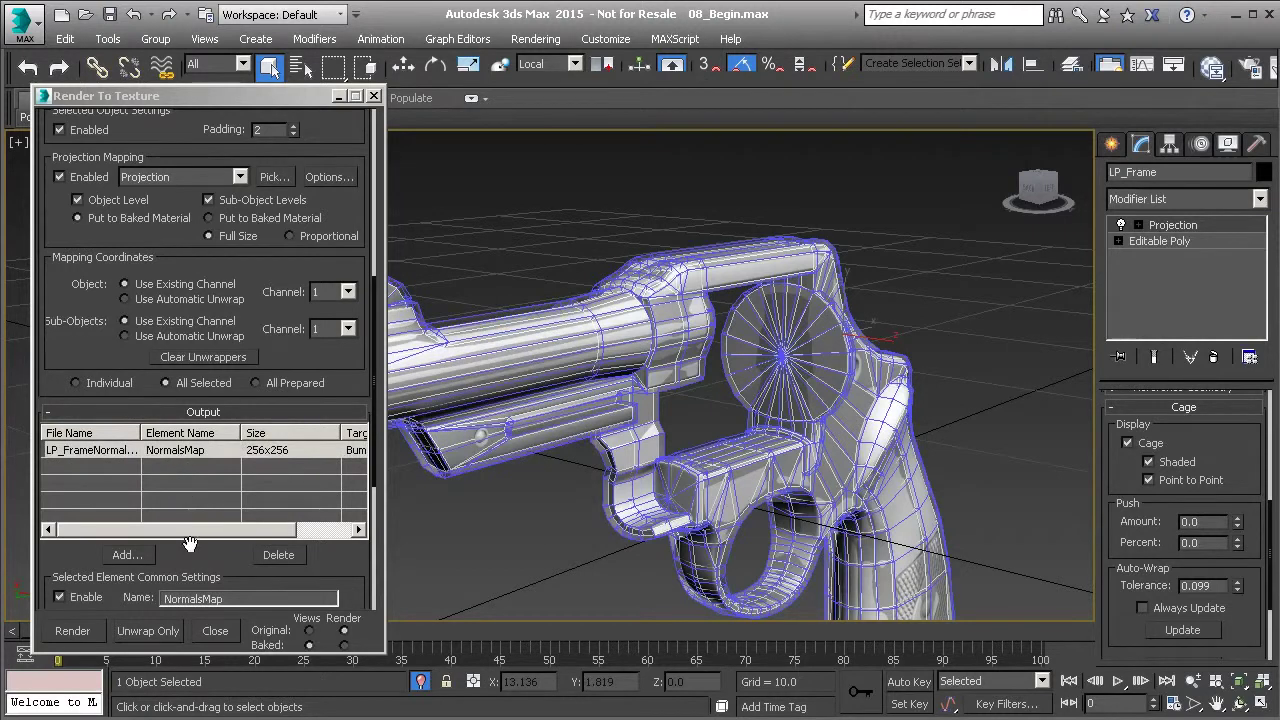
pyautogui.scroll(-3, 190, 543)
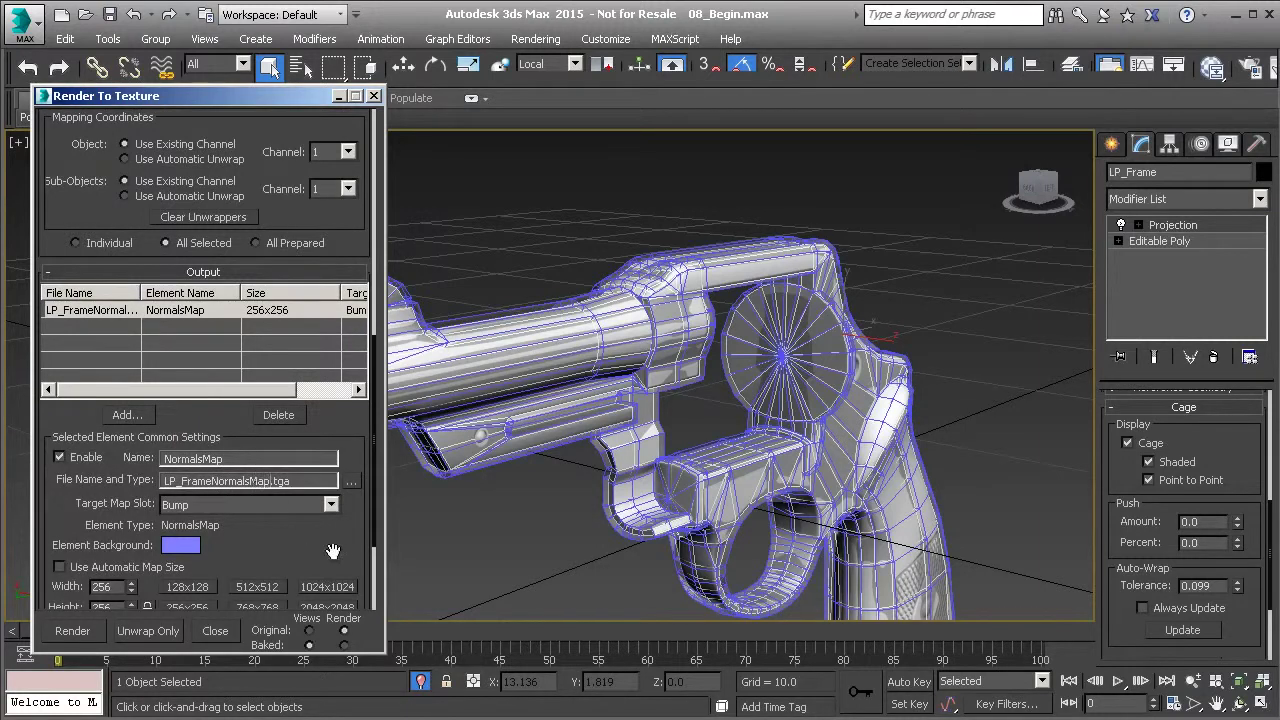
pyautogui.scroll(-2, 328, 546)
pyautogui.click(320, 502)
pyautogui.scroll(-1, 301, 446)
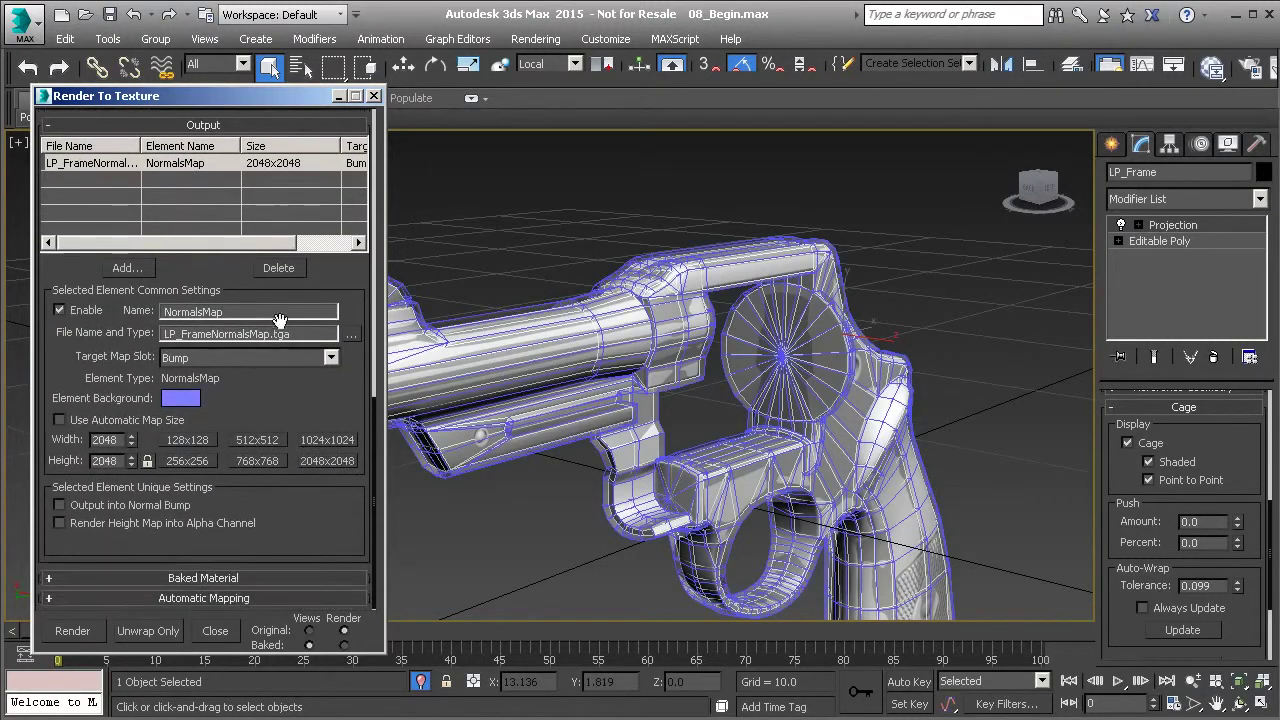
# Bake LP_Frame's normal map and close the rendered frame and Render To Texture windows
pyautogui.click(78, 630)
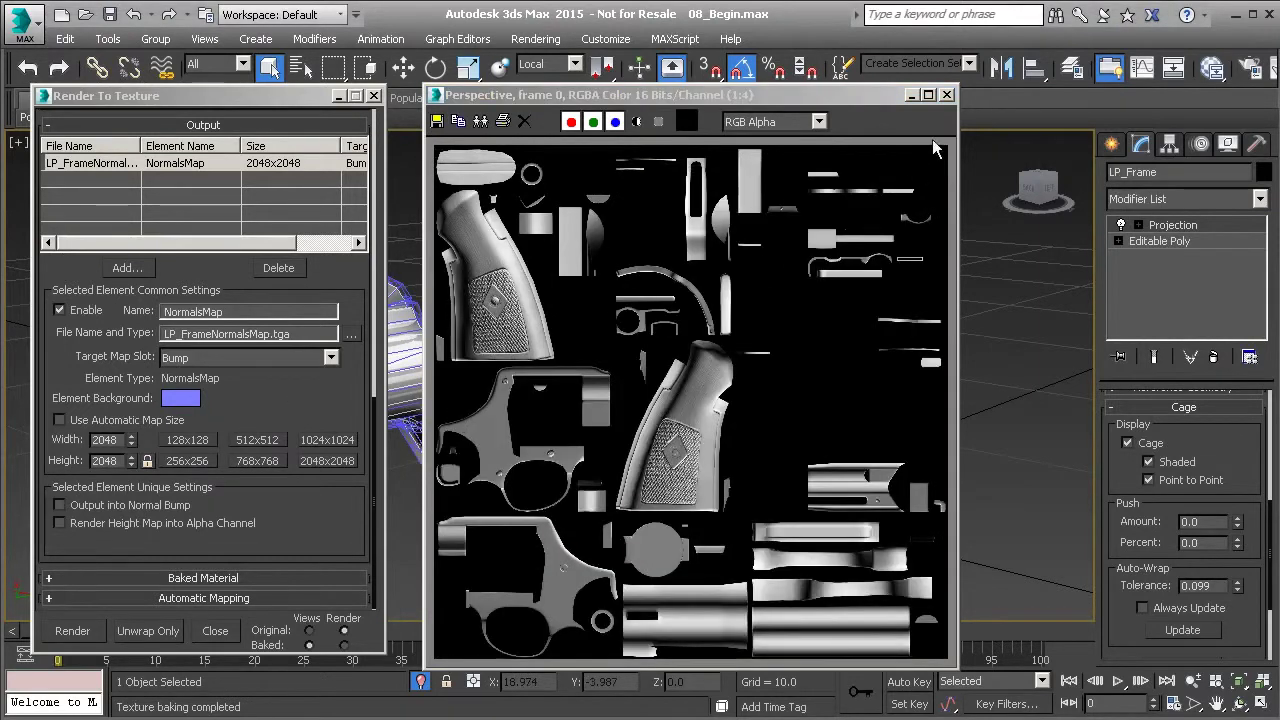
pyautogui.click(948, 95)
pyautogui.click(373, 95)
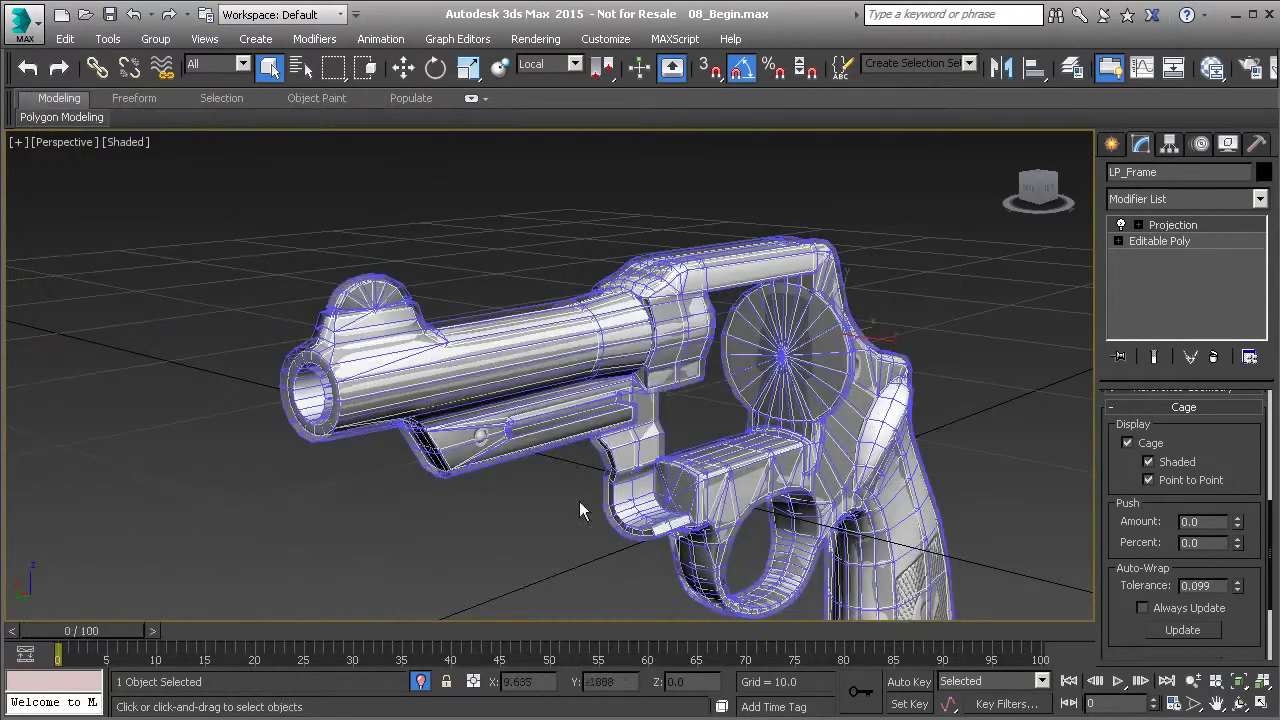
# Isolate LP_Frame alone and convert it to Editable Poly to remove its Projection modifier
pyautogui.click(420, 681)
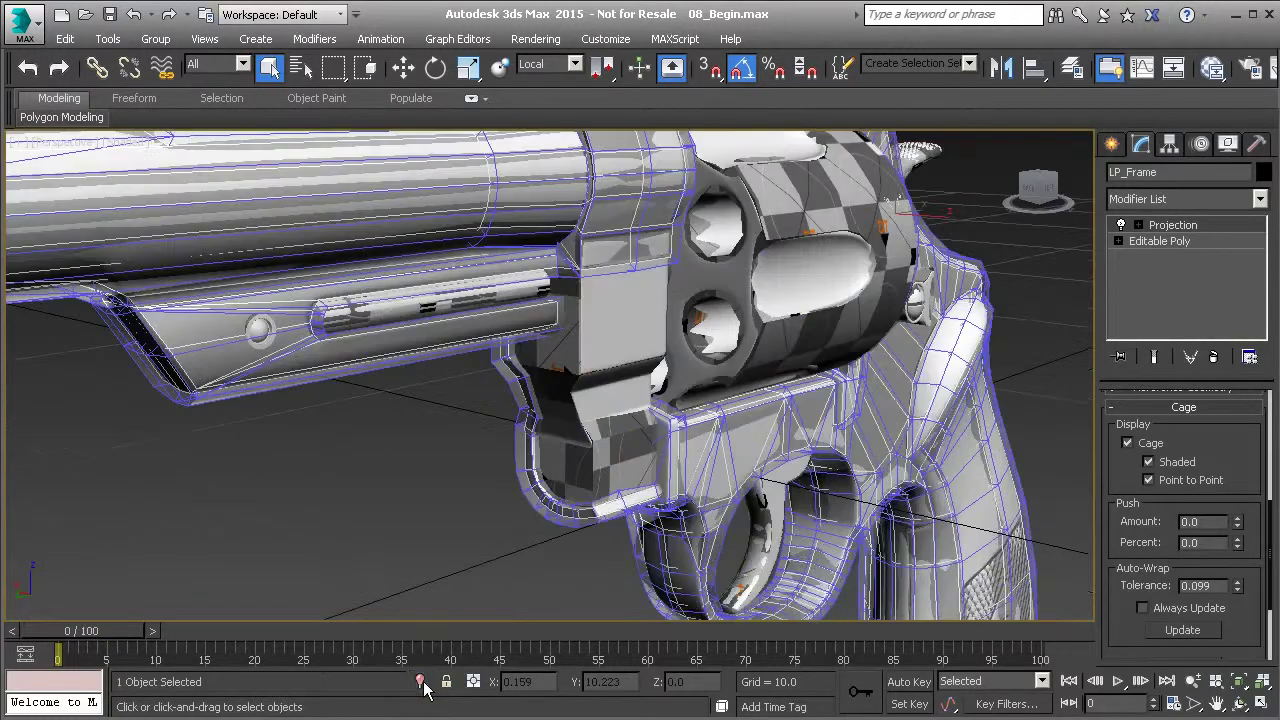
pyautogui.scroll(5, 485, 335)
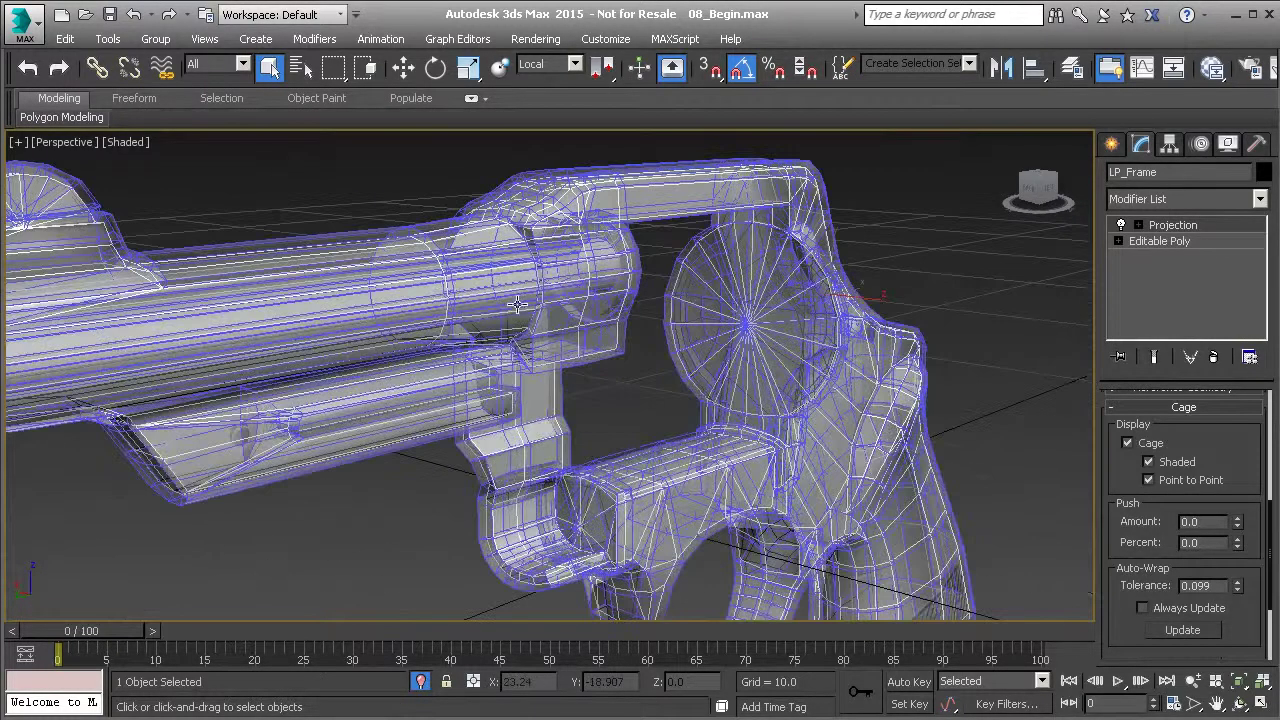
pyautogui.rightClick(511, 299)
pyautogui.moveTo(600, 501)
pyautogui.click(750, 517)
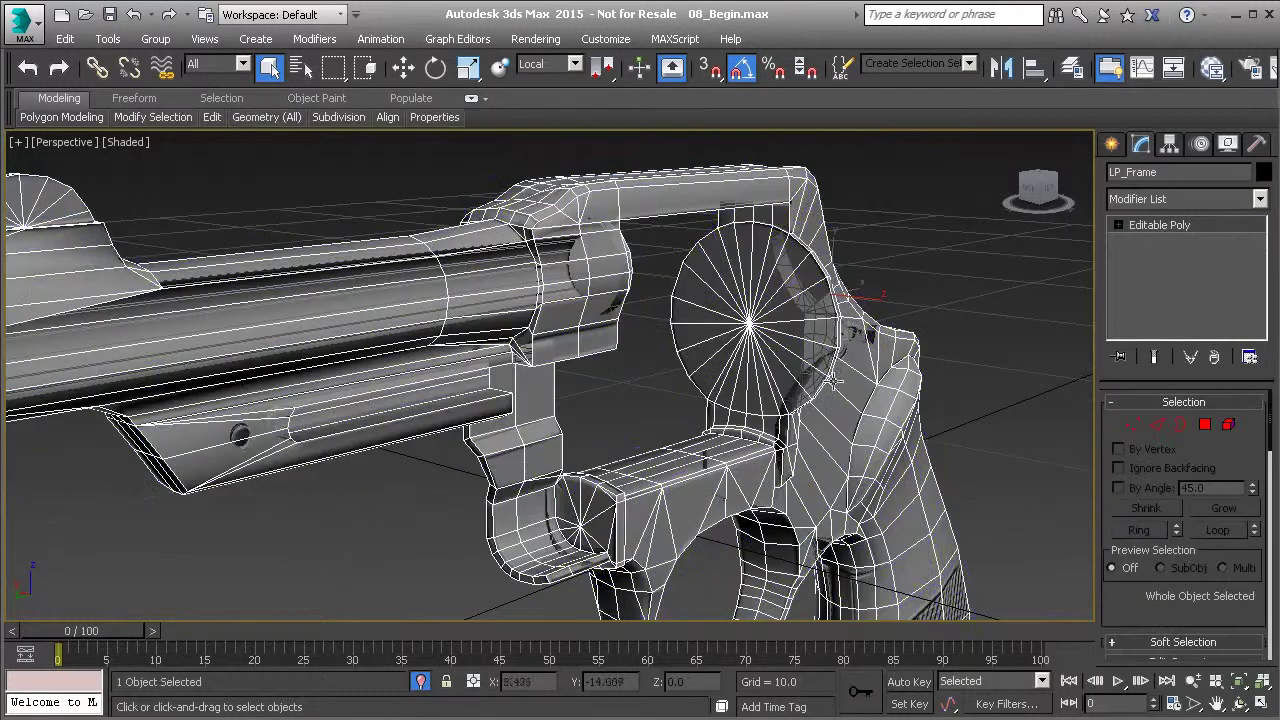
# Add a new Standard material in the Slate Material Editor and connect a Normal Bump map to its Bump slot
pyautogui.click(1212, 67)
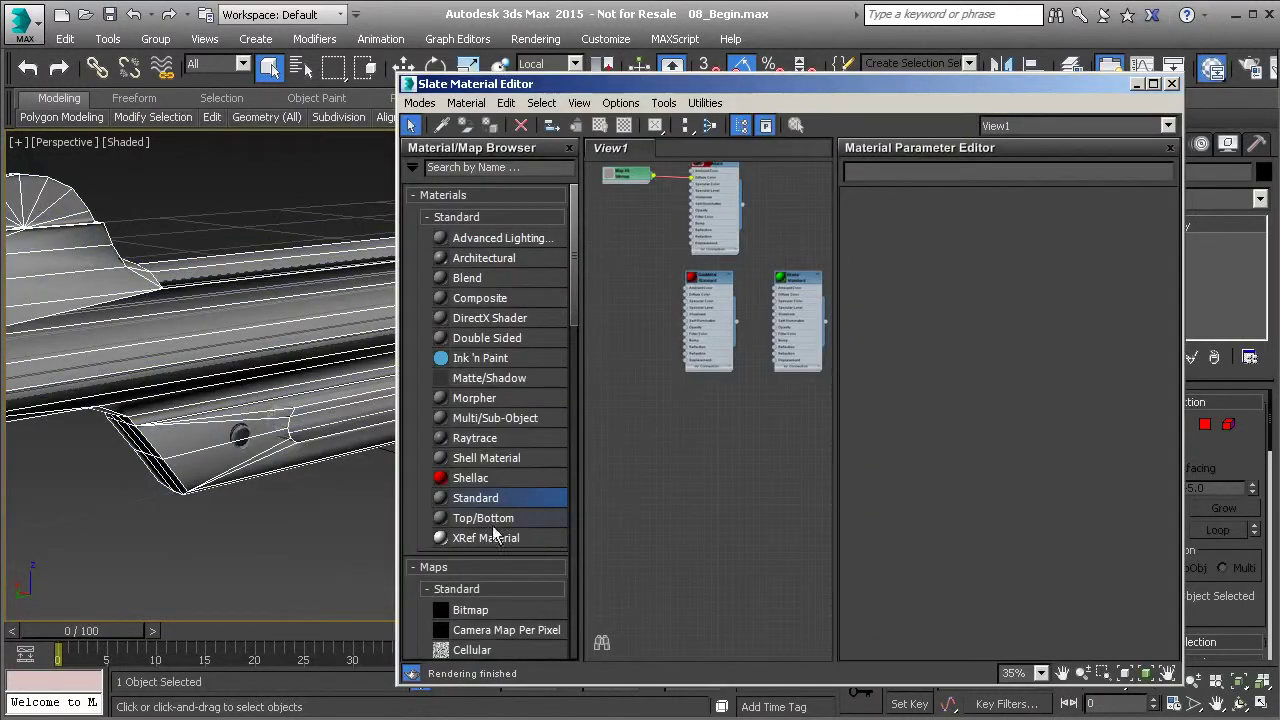
pyautogui.moveTo(478, 508); pyautogui.dragTo(709, 425)
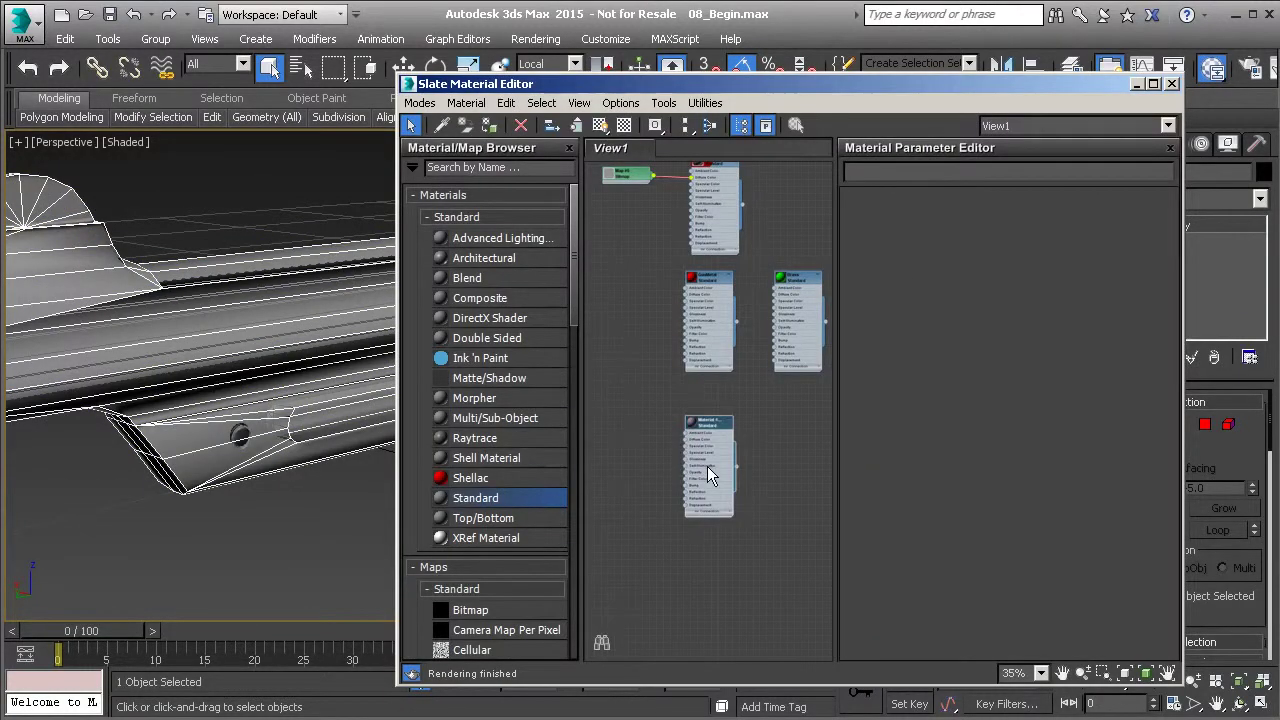
pyautogui.doubleClick(707, 466)
pyautogui.scroll(2, 715, 462)
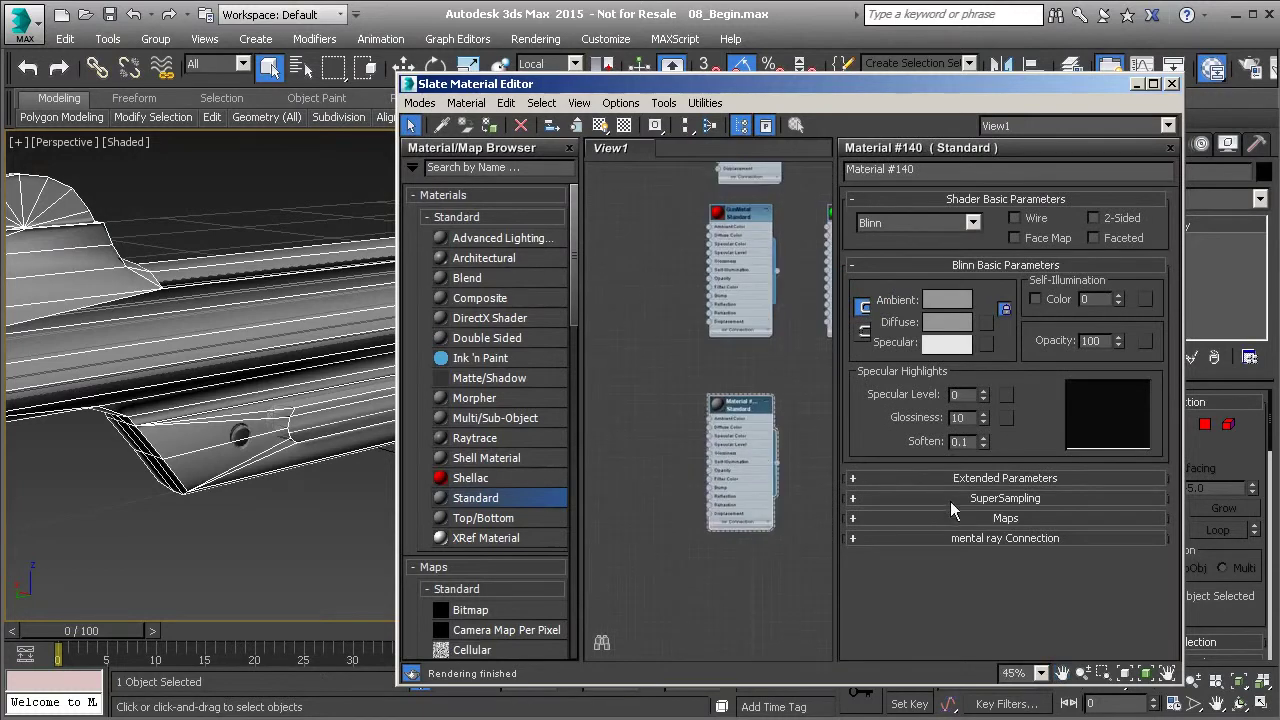
pyautogui.scroll(3, 702, 486)
pyautogui.doubleClick(709, 485)
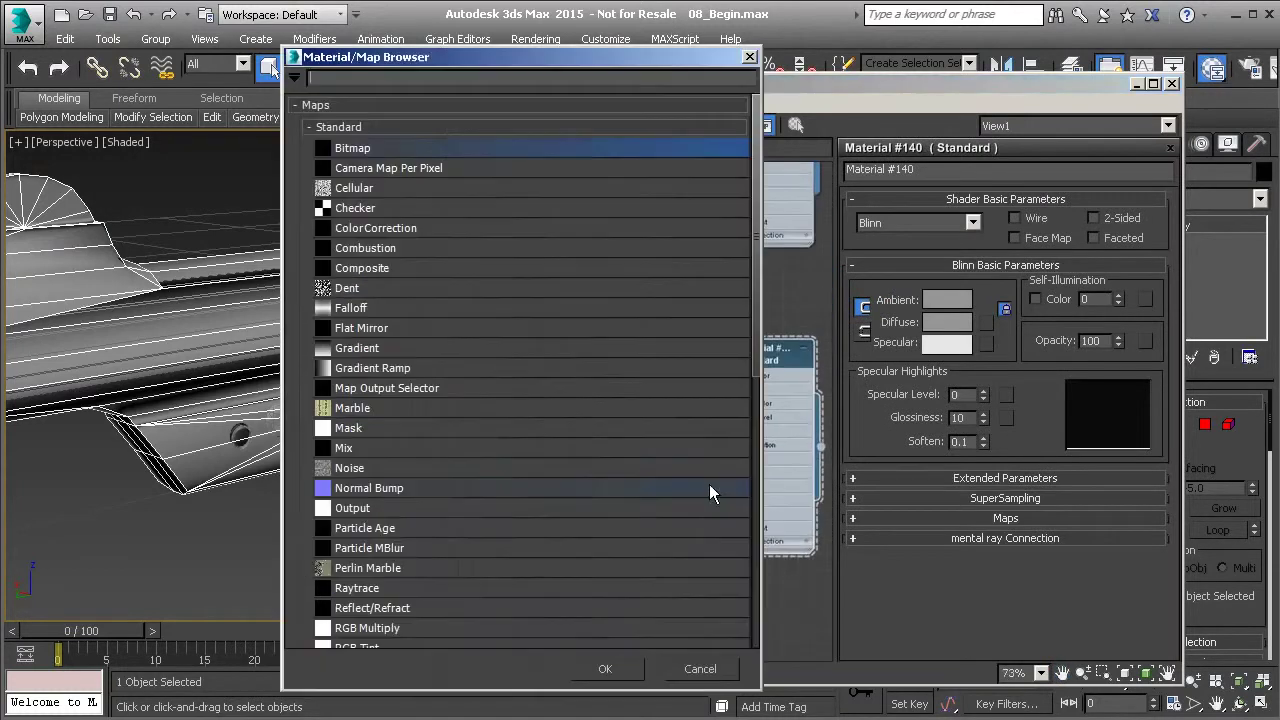
pyautogui.doubleClick(397, 489)
pyautogui.scroll(1, 614, 472)
# Load LP_FrameNormalsMap.tga as a bitmap into the Normal Bump map's Normal input
pyautogui.moveTo(614, 472); pyautogui.dragTo(771, 452, button='middle')
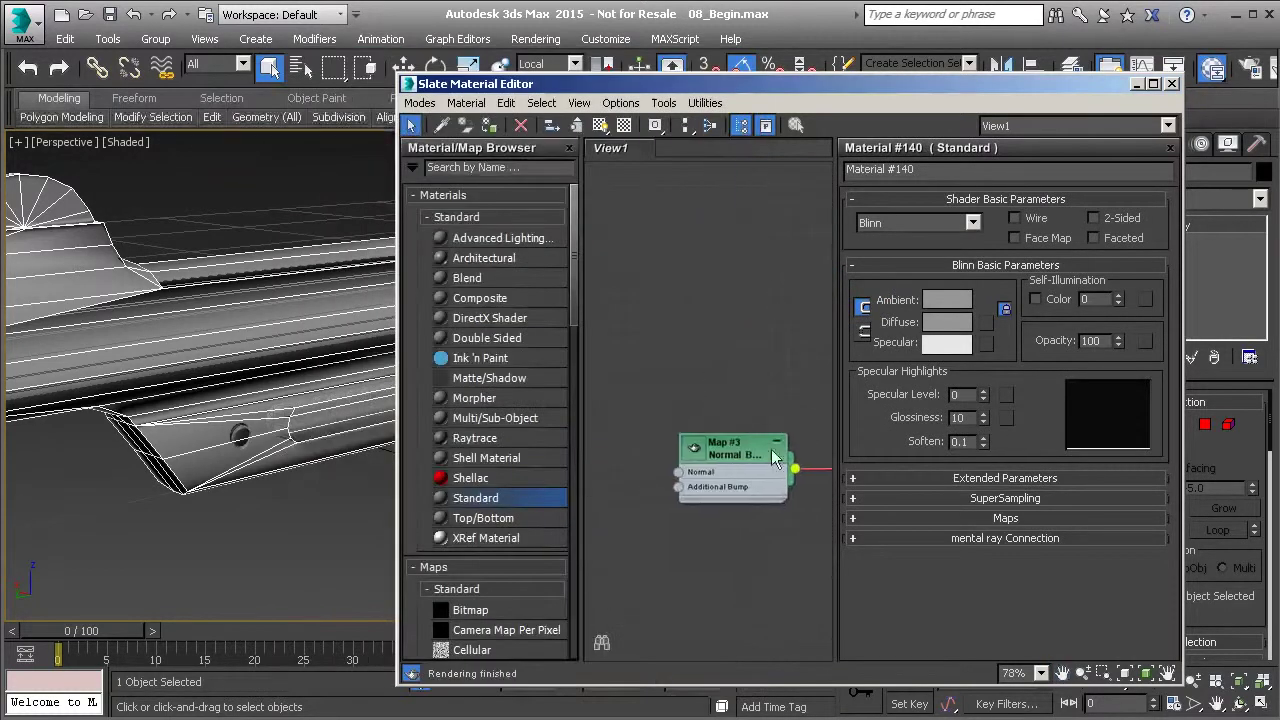
pyautogui.doubleClick(678, 472)
pyautogui.doubleClick(331, 147)
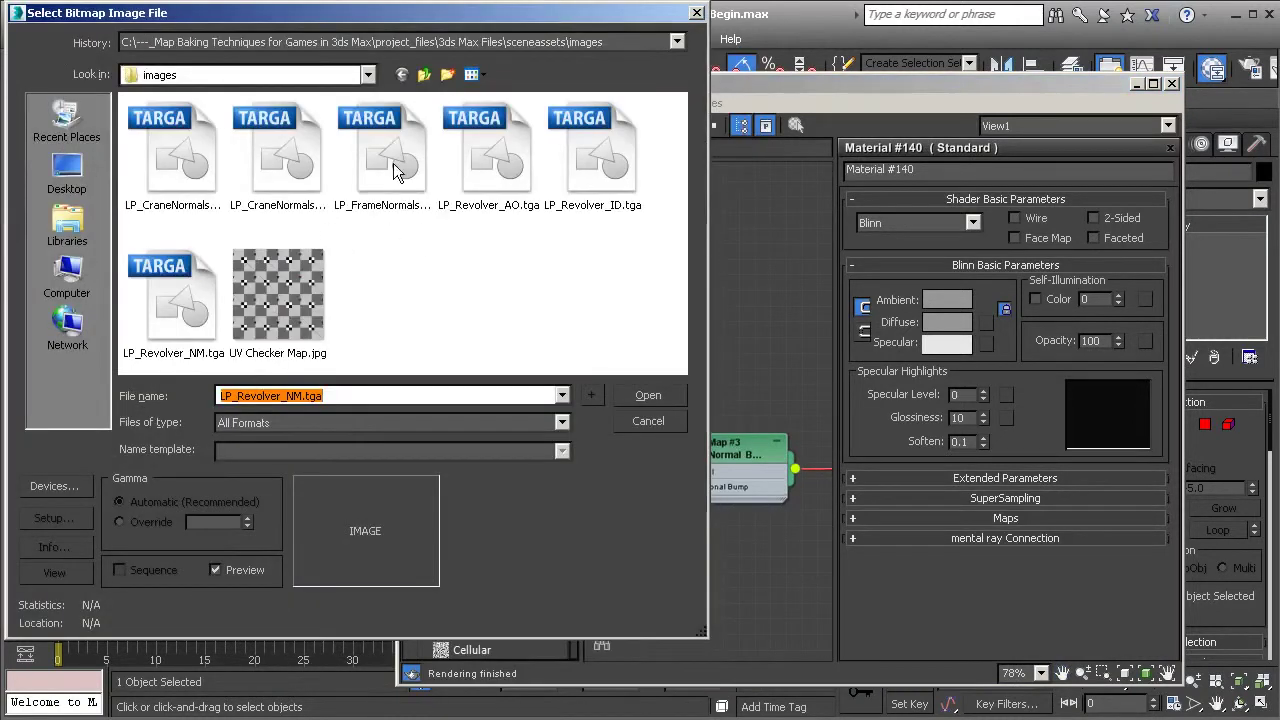
pyautogui.click(395, 172)
pyautogui.click(645, 395)
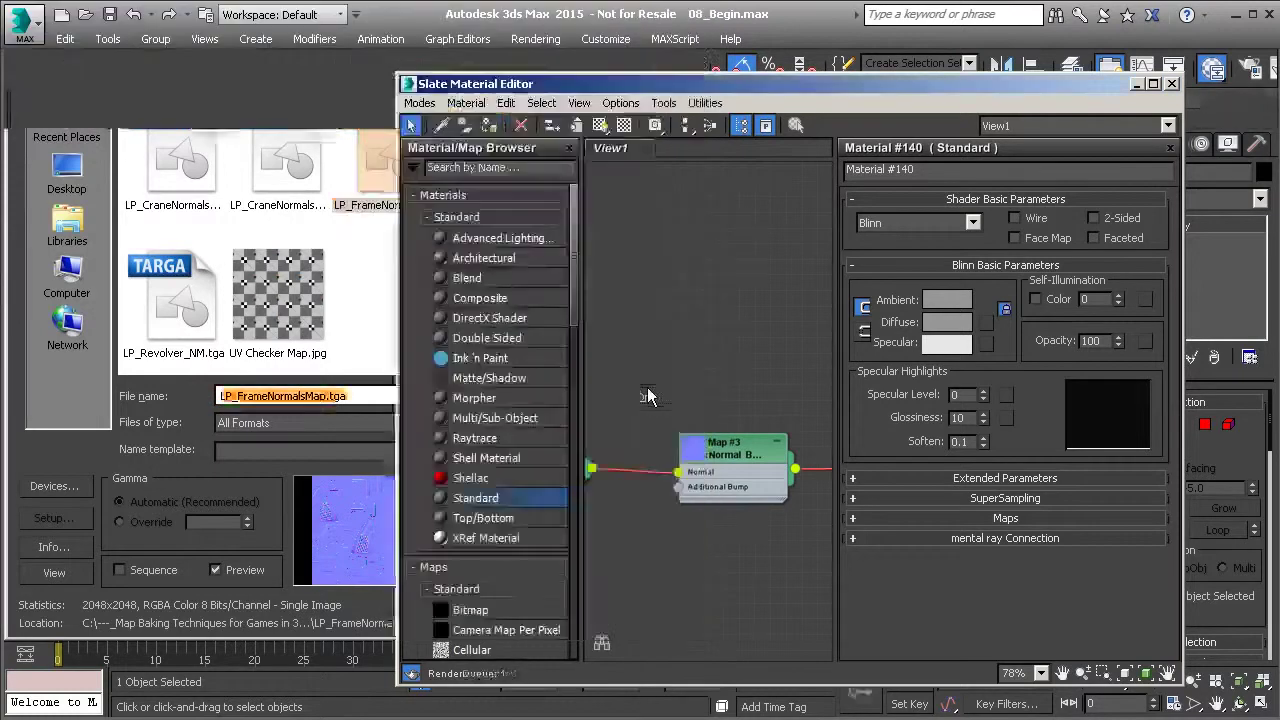
pyautogui.moveTo(761, 365); pyautogui.dragTo(576, 356, button='middle')
pyautogui.moveTo(689, 360); pyautogui.dragTo(636, 358, button='middle')
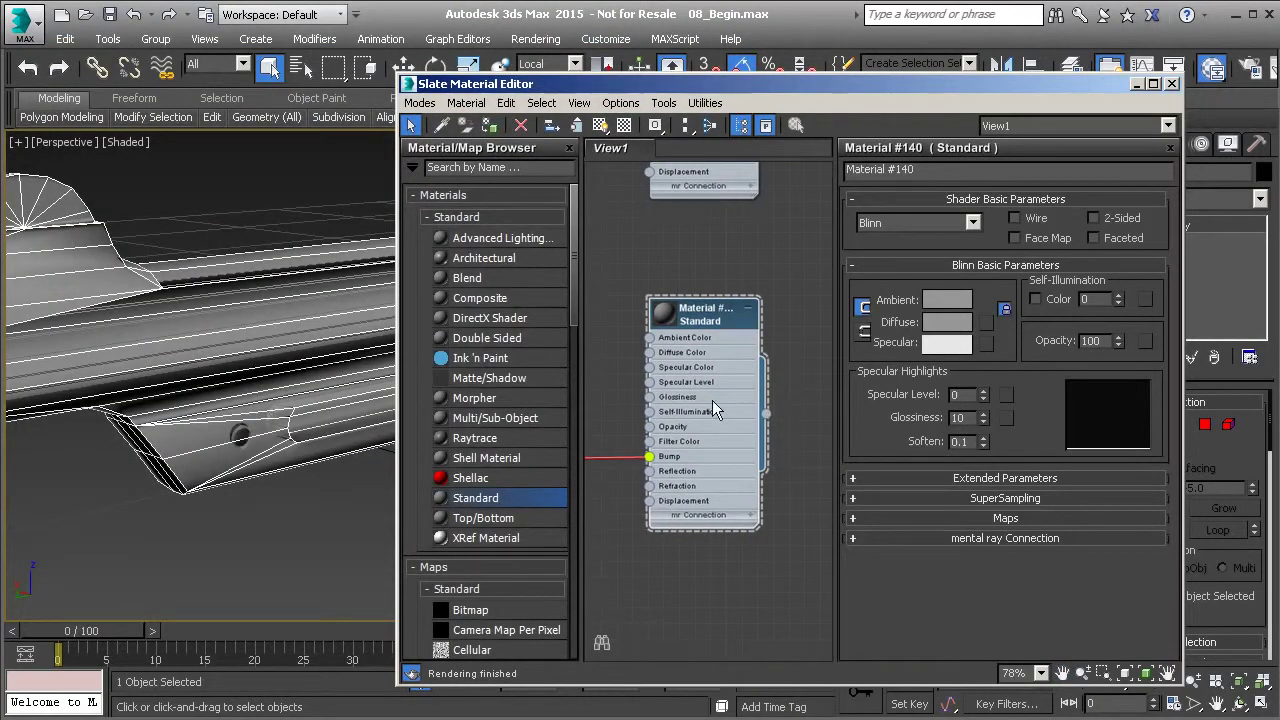
# Set the new Standard material's Bump amount to 100 and assign the material to LP_Frame
pyautogui.moveTo(717, 484); pyautogui.dragTo(762, 473, button='middle')
pyautogui.click(1005, 518)
pyautogui.moveTo(970, 394); pyautogui.dragTo(925, 396)
pyautogui.write('100')
pyautogui.press('Return')
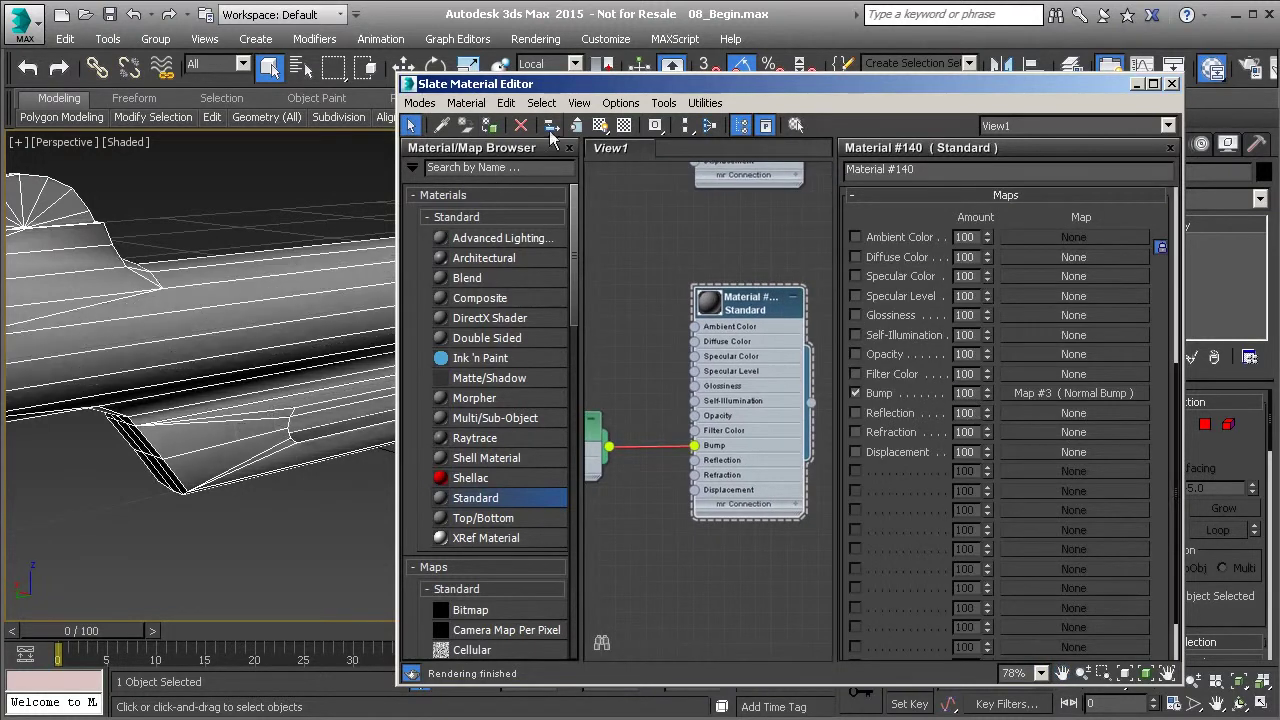
# Show the material's map on LP_Frame using Realistic Materials with Maps, with the Slate Material Editor closed and the frame deselected
pyautogui.click(600, 124)
pyautogui.click(1172, 83)
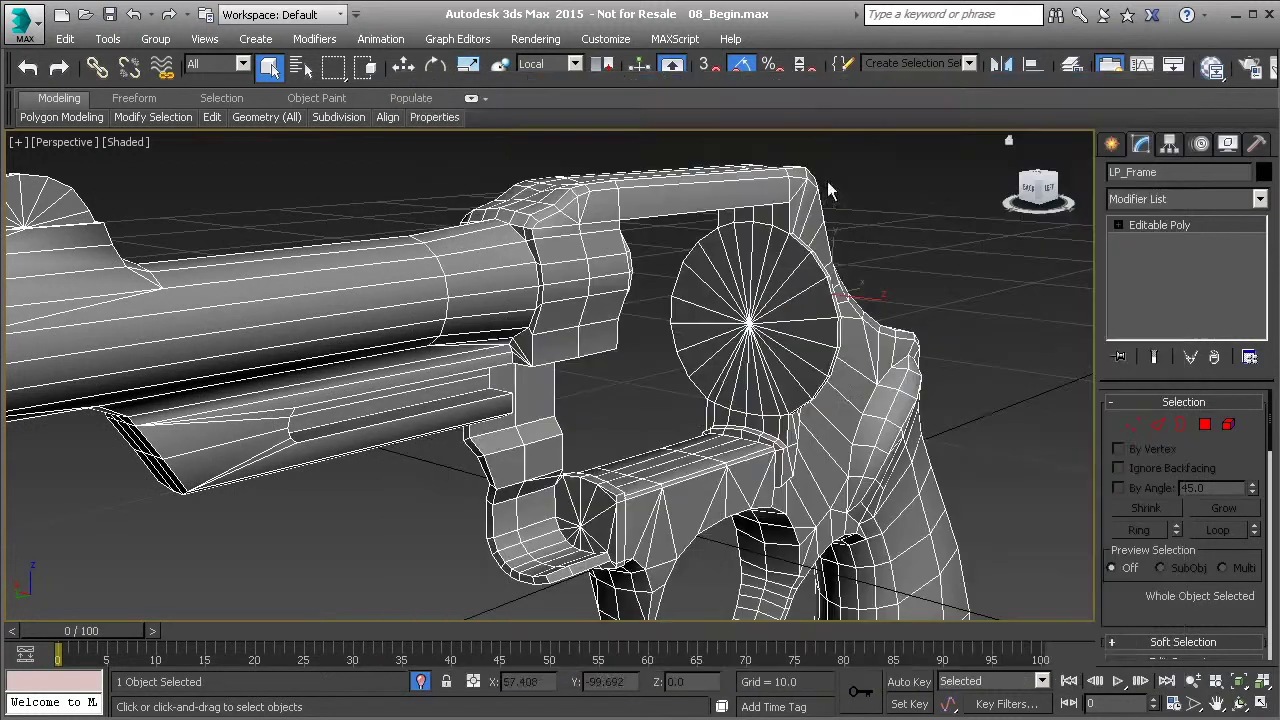
pyautogui.click(126, 142)
pyautogui.moveTo(250, 402)
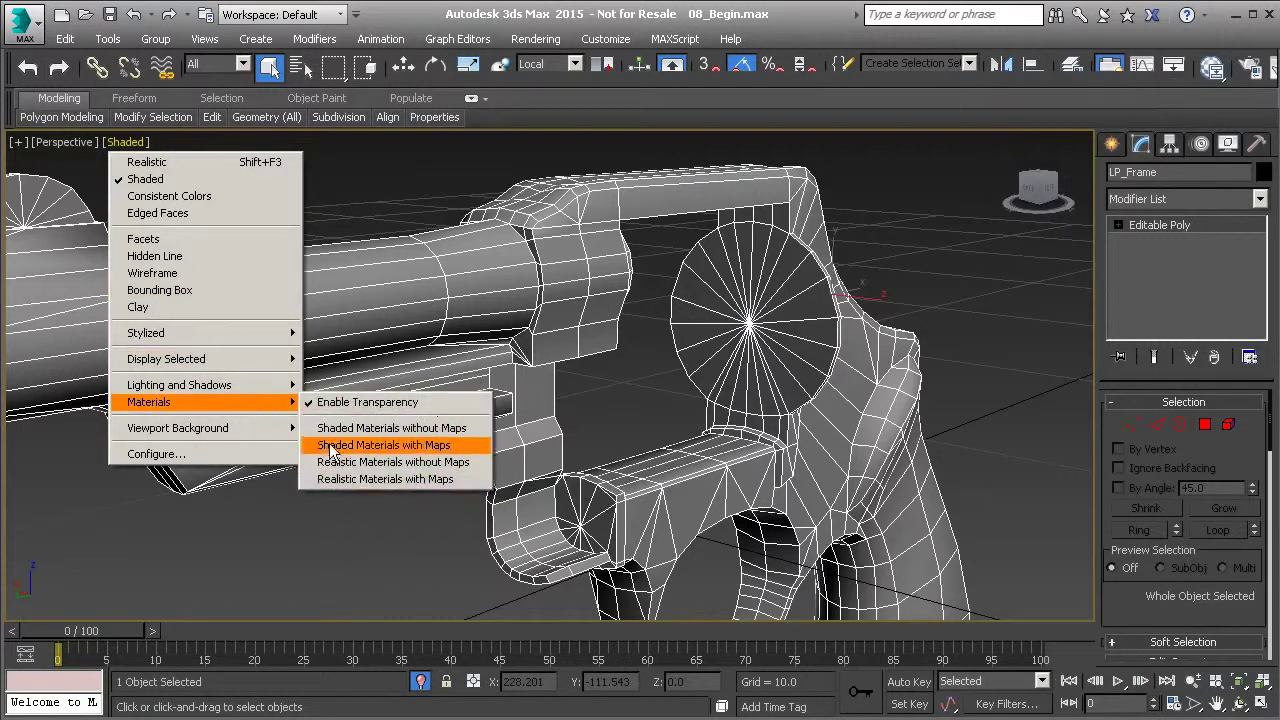
pyautogui.click(373, 478)
pyautogui.click(379, 496)
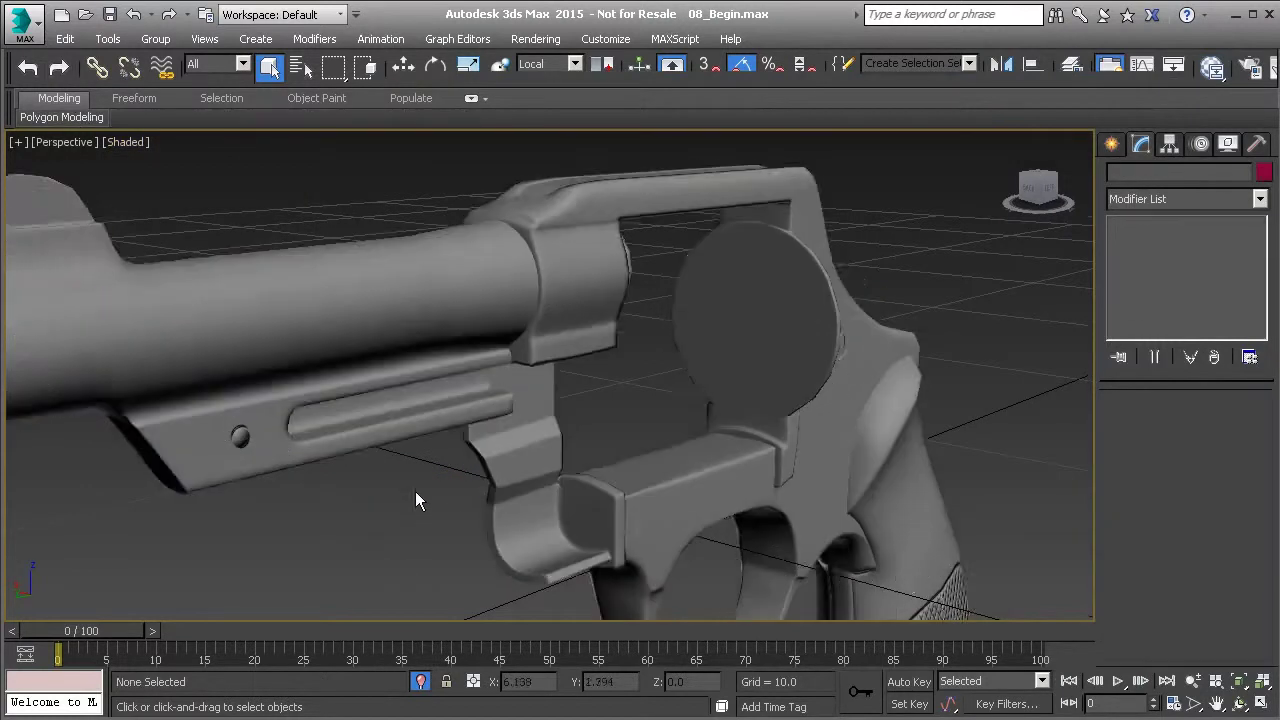
# Examine the normal-mapped LP_Frame up close around the trigger guard edges, from behind the grip, and along the whole revolver frame
pyautogui.scroll(10, 381, 495)
pyautogui.keyDown('alt'); pyautogui.moveTo(547, 452); pyautogui.dragTo(524, 468, button='middle'); pyautogui.keyUp('alt')
pyautogui.scroll(8, 524, 468)
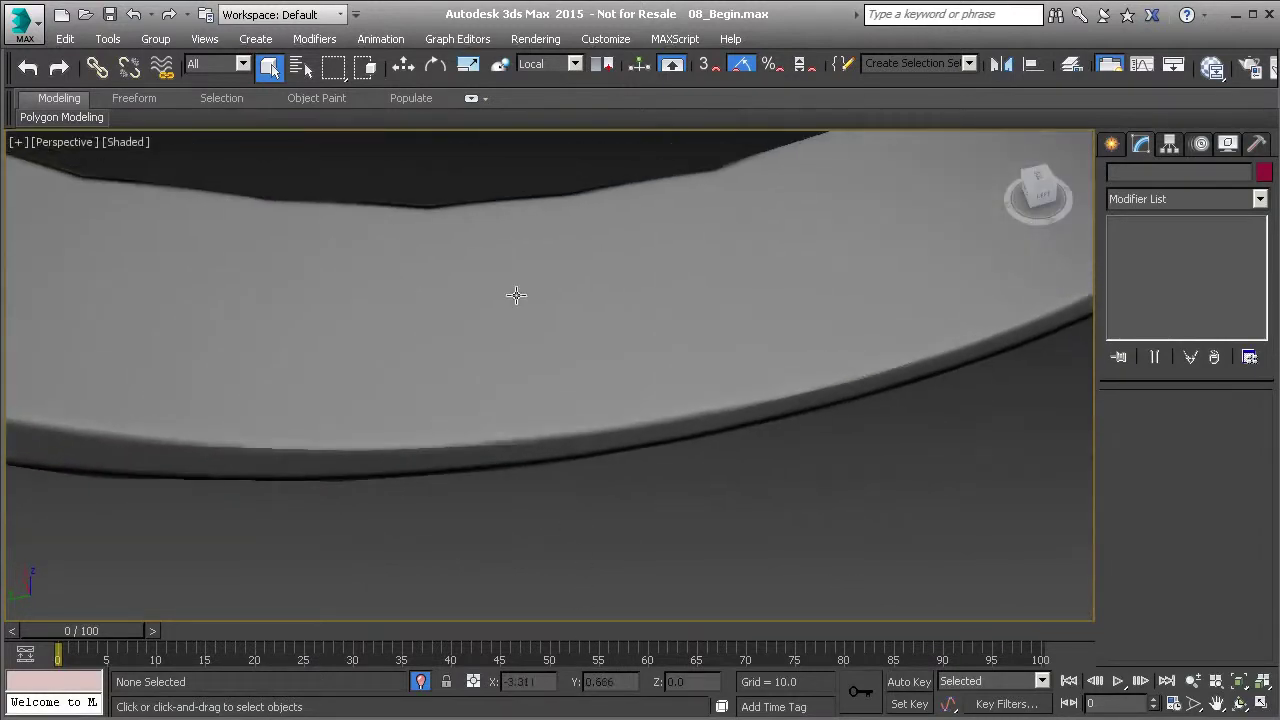
pyautogui.moveTo(508, 250); pyautogui.dragTo(560, 529, button='middle')
pyautogui.scroll(-2, 535, 516)
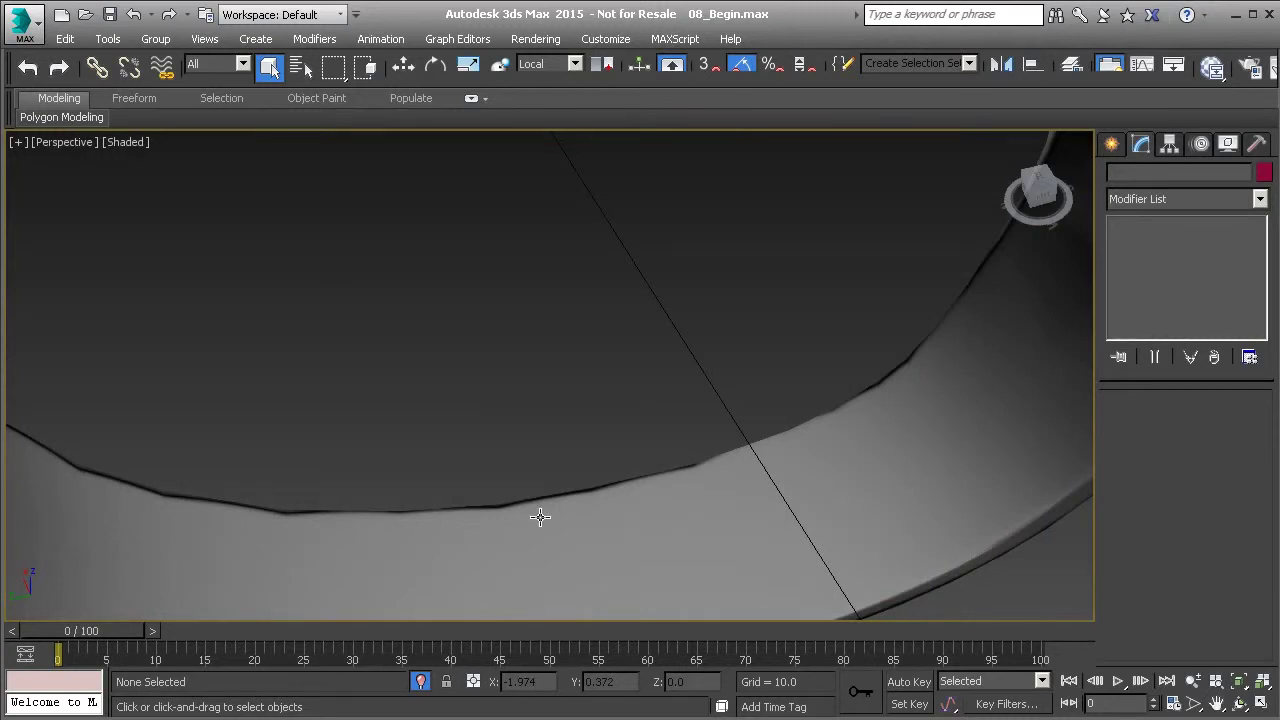
pyautogui.scroll(-6, 540, 512)
pyautogui.scroll(3, 555, 420)
pyautogui.keyDown('alt'); pyautogui.moveTo(568, 403); pyautogui.dragTo(700, 405, button='middle'); pyautogui.keyUp('alt')
pyautogui.keyDown('alt'); pyautogui.moveTo(516, 441); pyautogui.dragTo(493, 475, button='middle'); pyautogui.keyUp('alt')
pyautogui.scroll(-5, 493, 475)
pyautogui.keyDown('alt'); pyautogui.moveTo(471, 409); pyautogui.dragTo(662, 515, button='middle'); pyautogui.keyUp('alt')
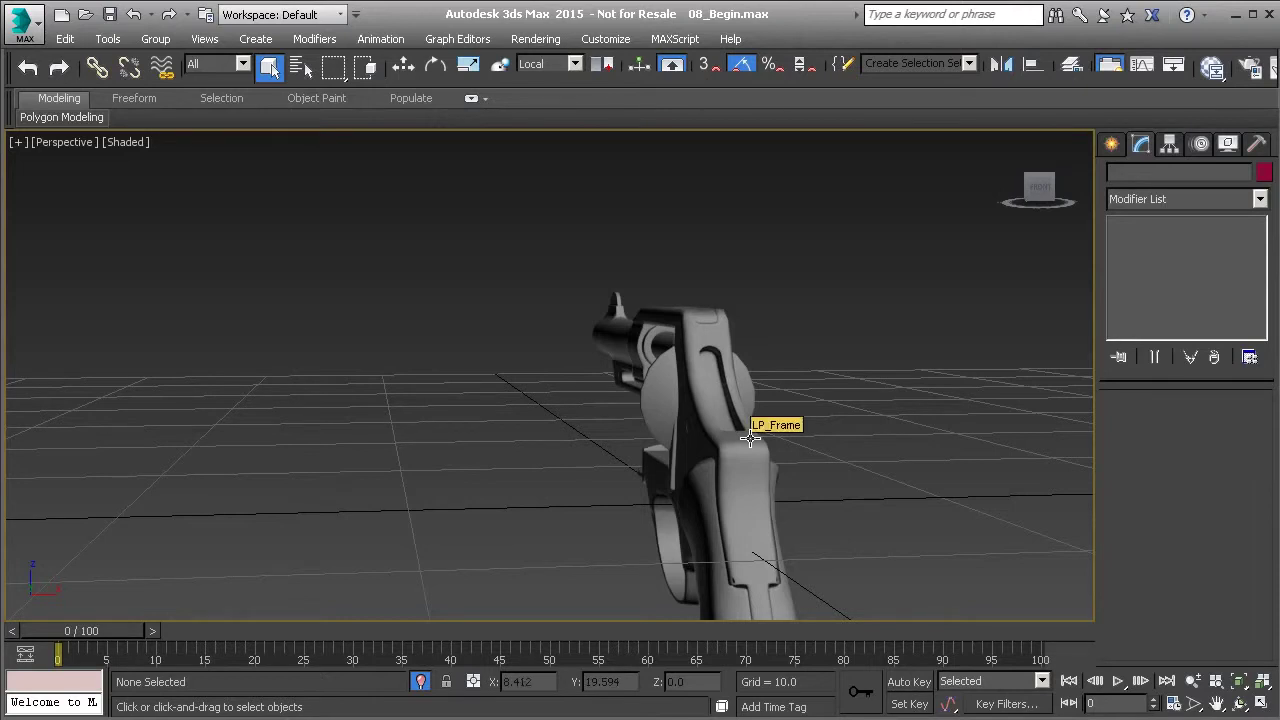
pyautogui.keyDown('alt'); pyautogui.moveTo(585, 380); pyautogui.dragTo(787, 397, button='middle'); pyautogui.keyUp('alt')
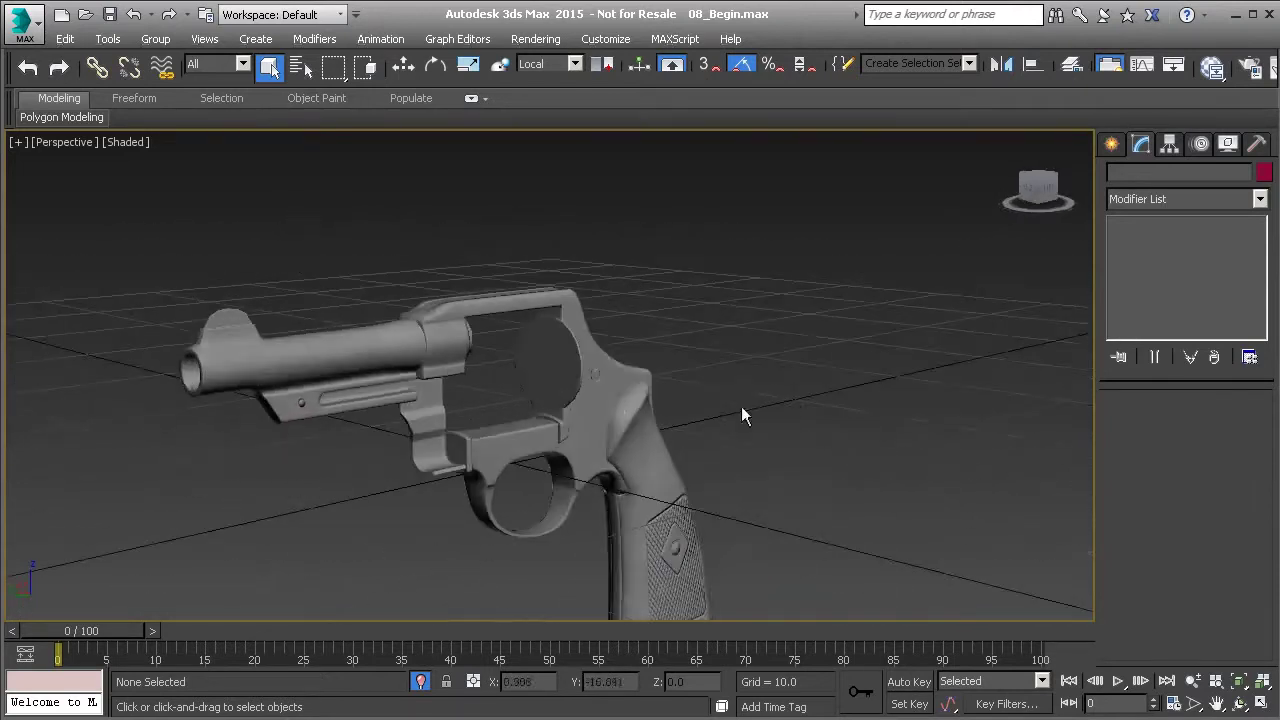
pyautogui.scroll(3, 643, 417)
pyautogui.moveTo(615, 431); pyautogui.dragTo(694, 436, button='middle')
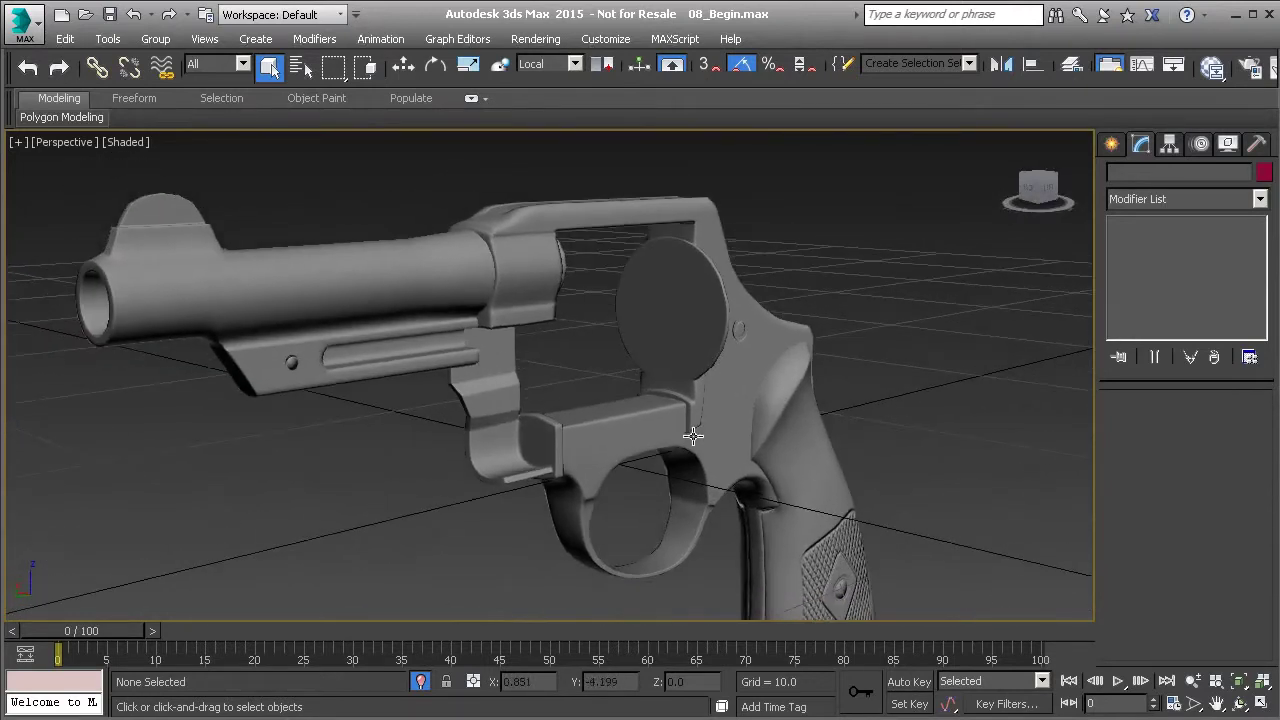